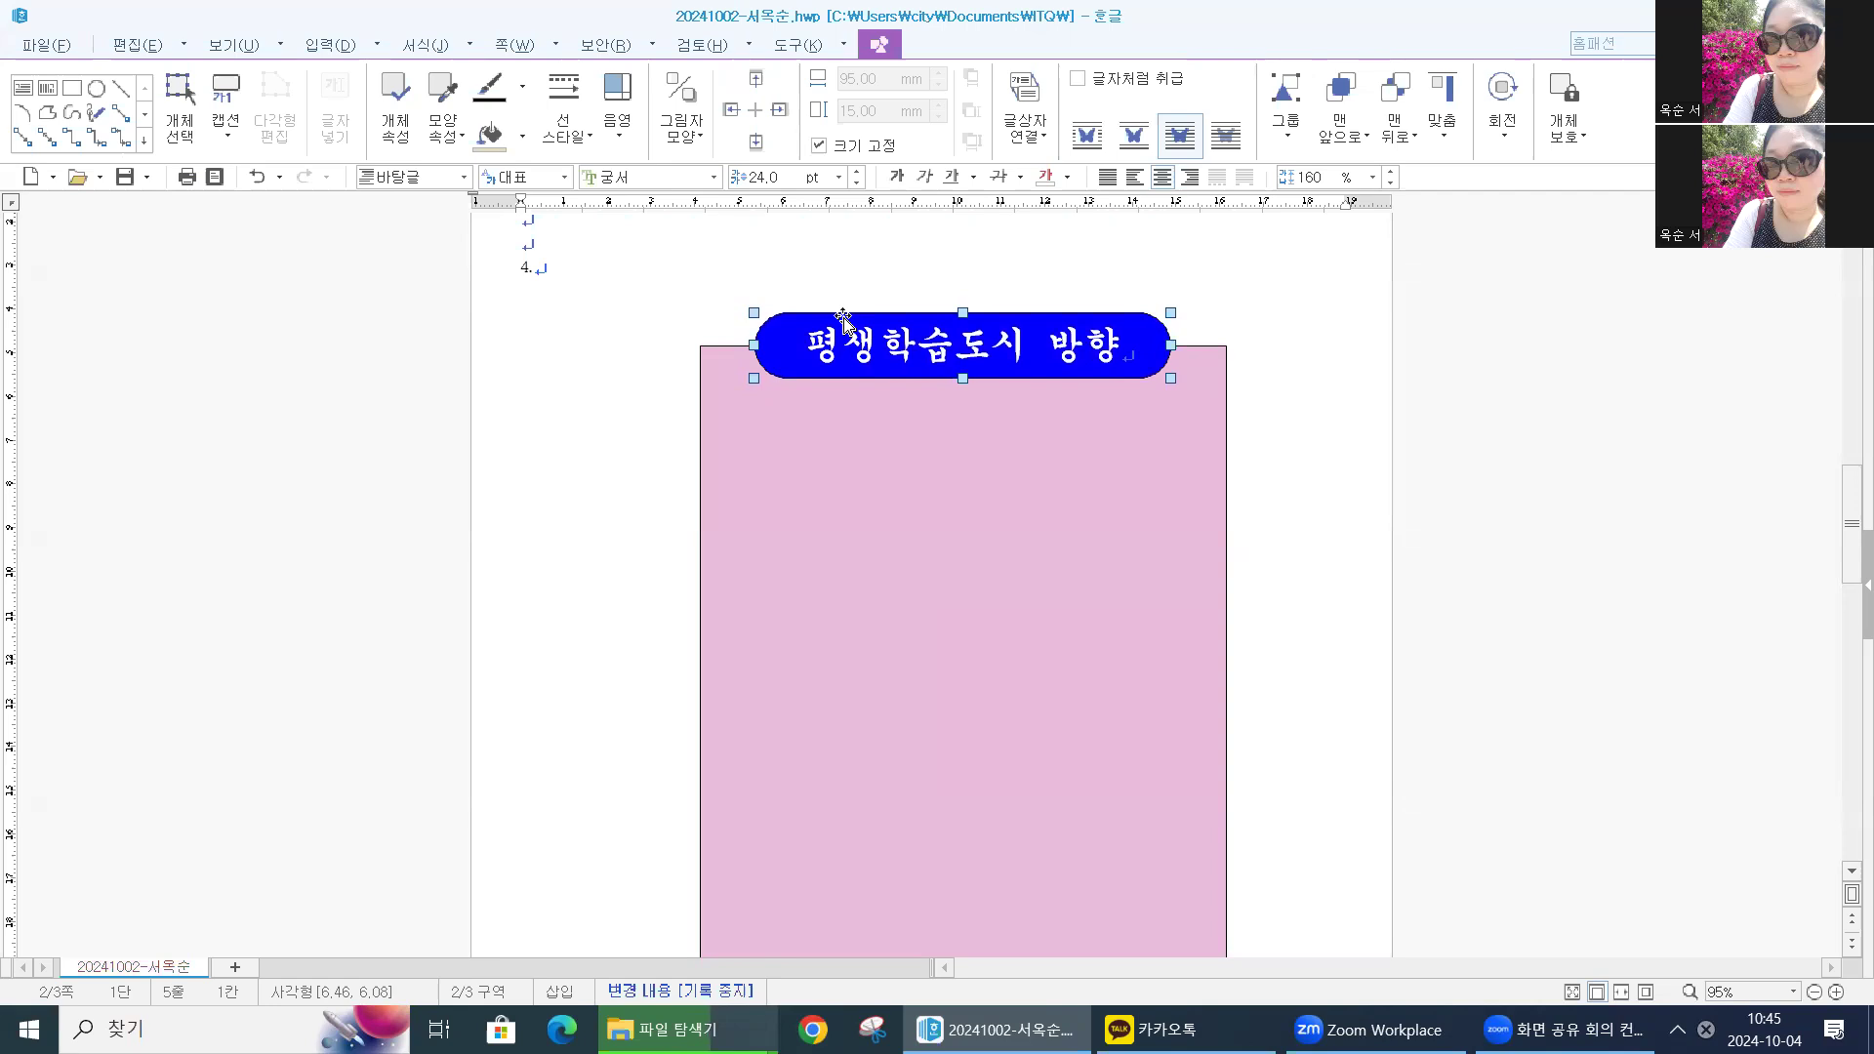
Draw a rectangle about 92 × 35 mm inside the pink box, below the blue title shape
left_click(1409, 547)
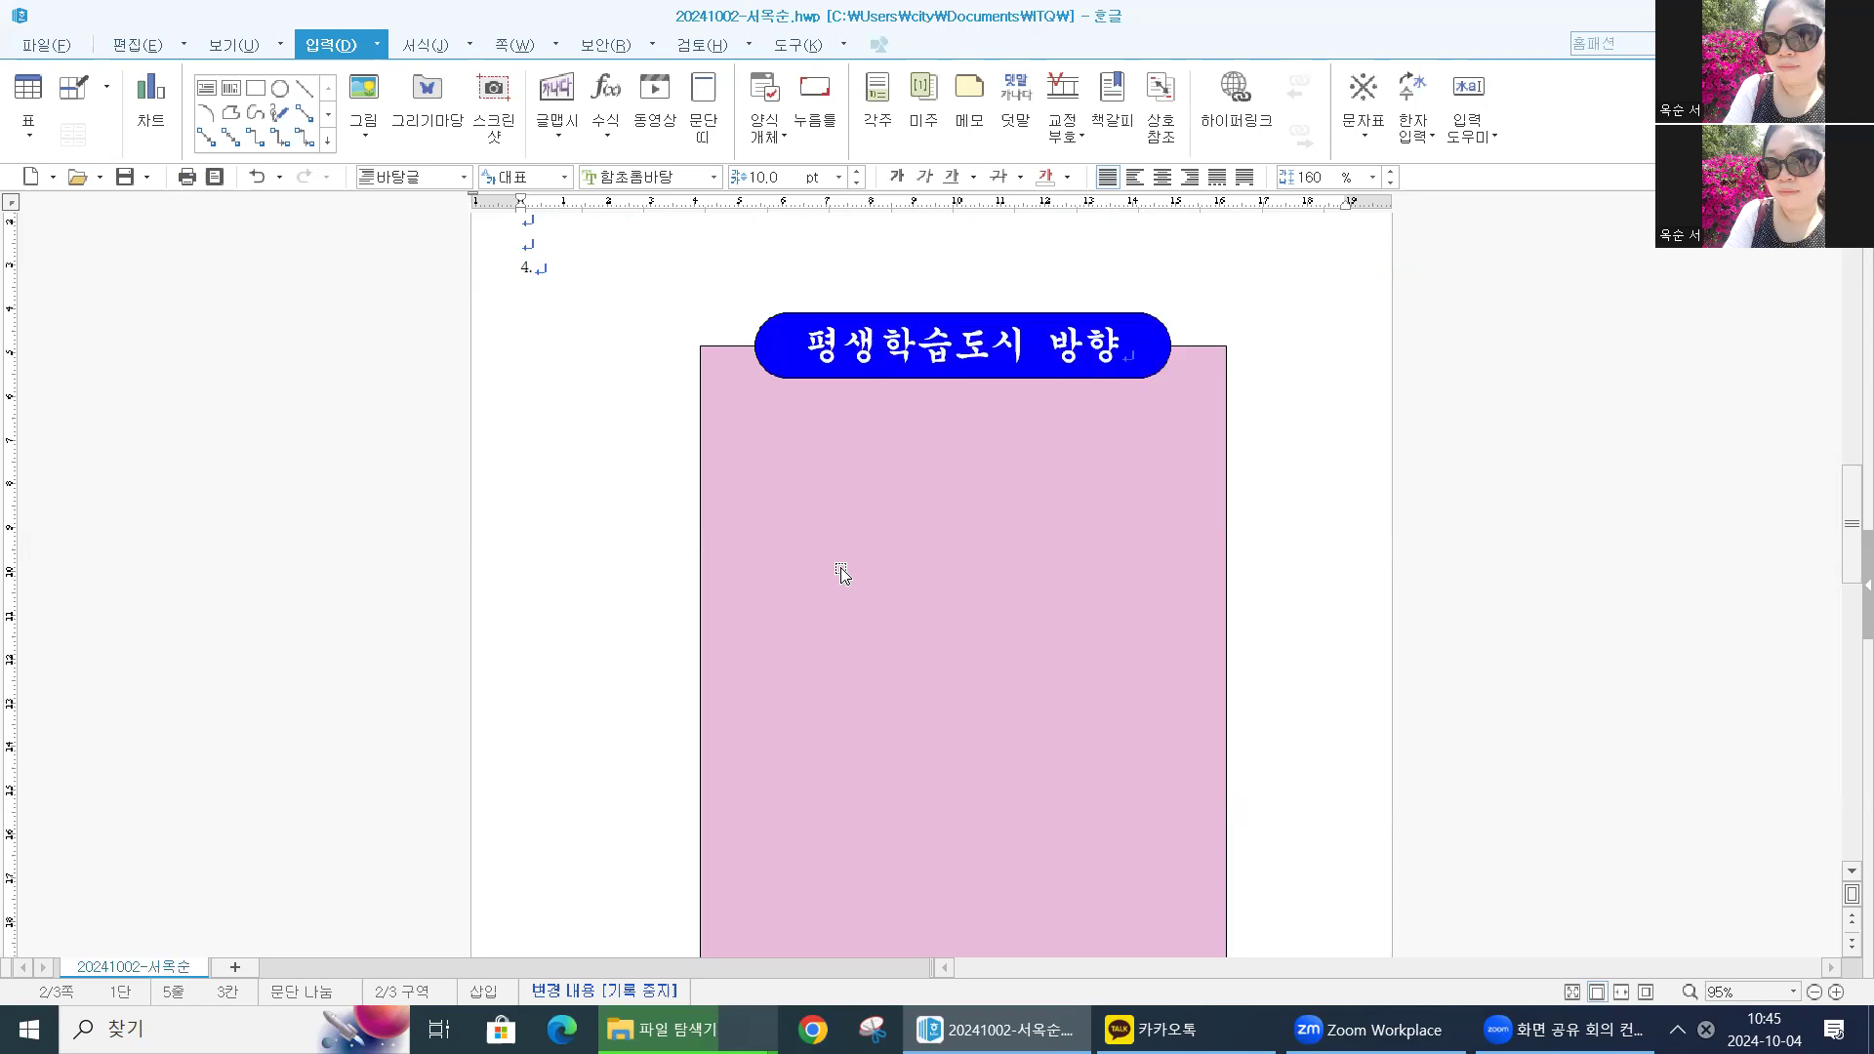
left_click(260, 96)
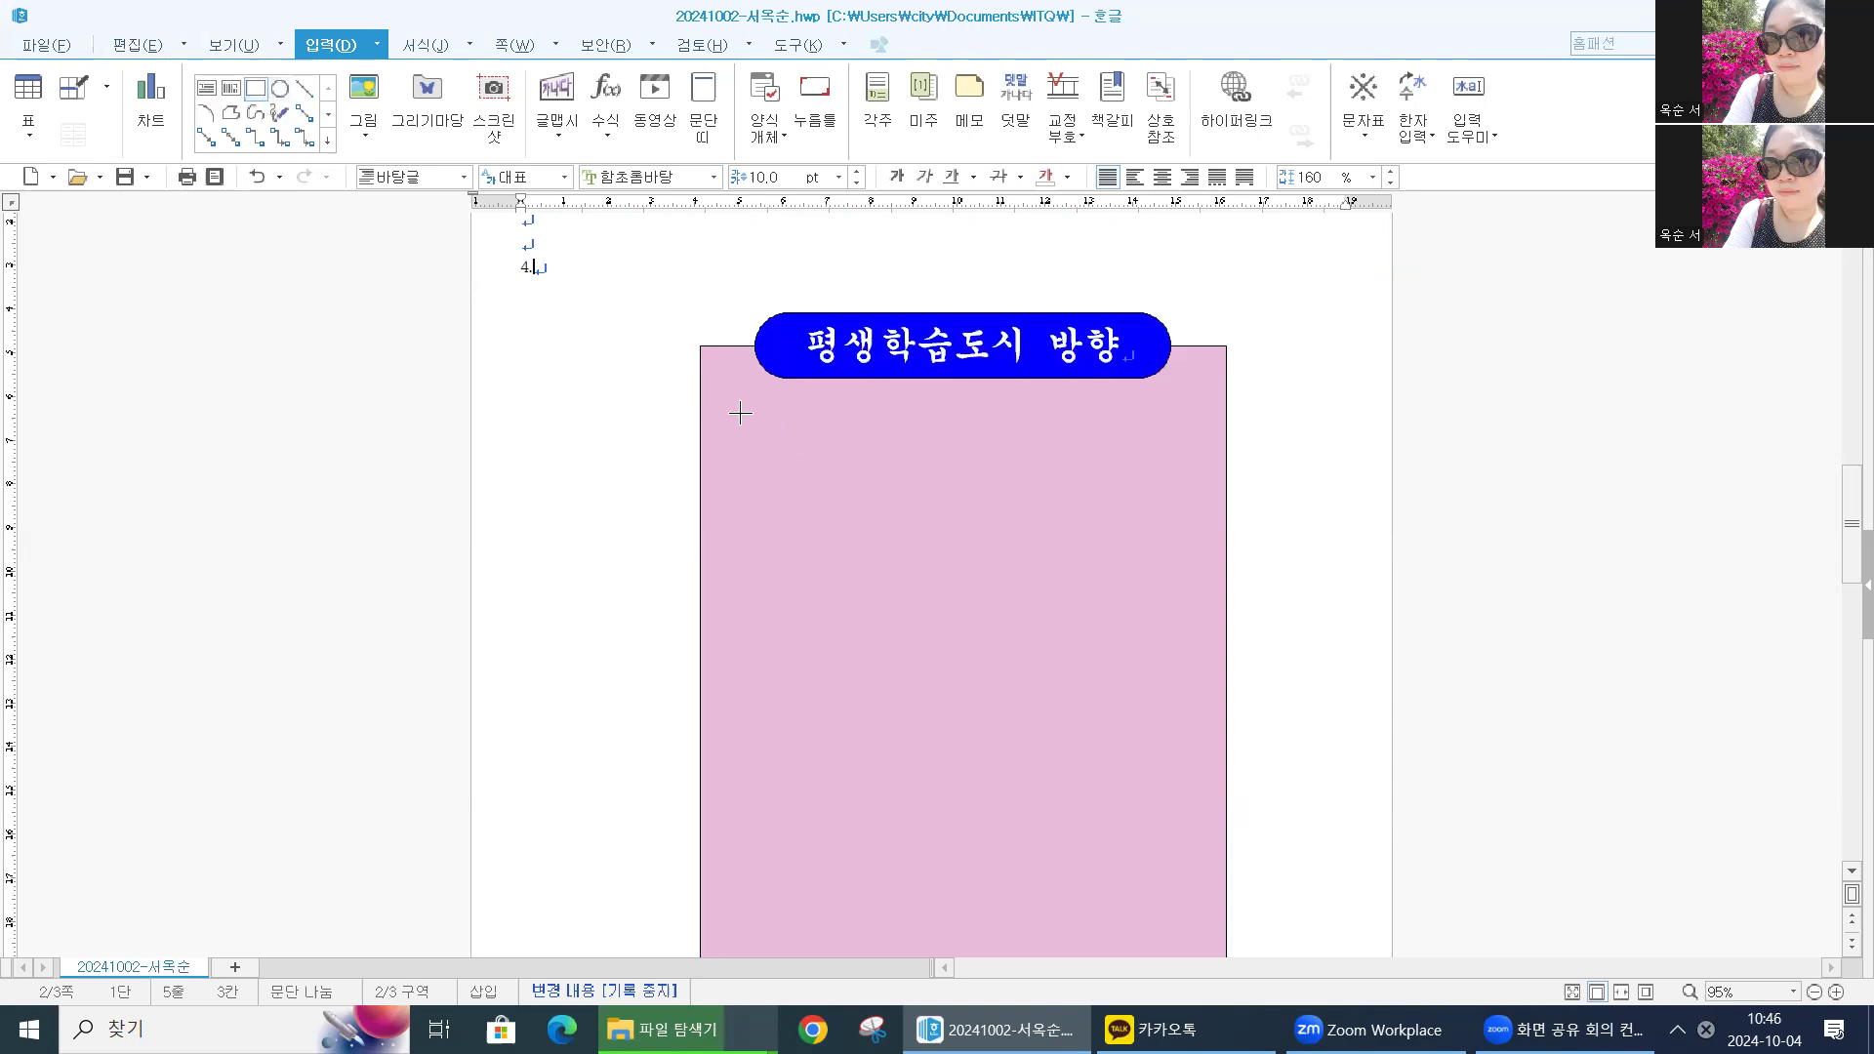
mouse_move(763, 429)
left_mouse_down()
mouse_move(1138, 531)
mouse_move(1164, 578)
left_mouse_up()
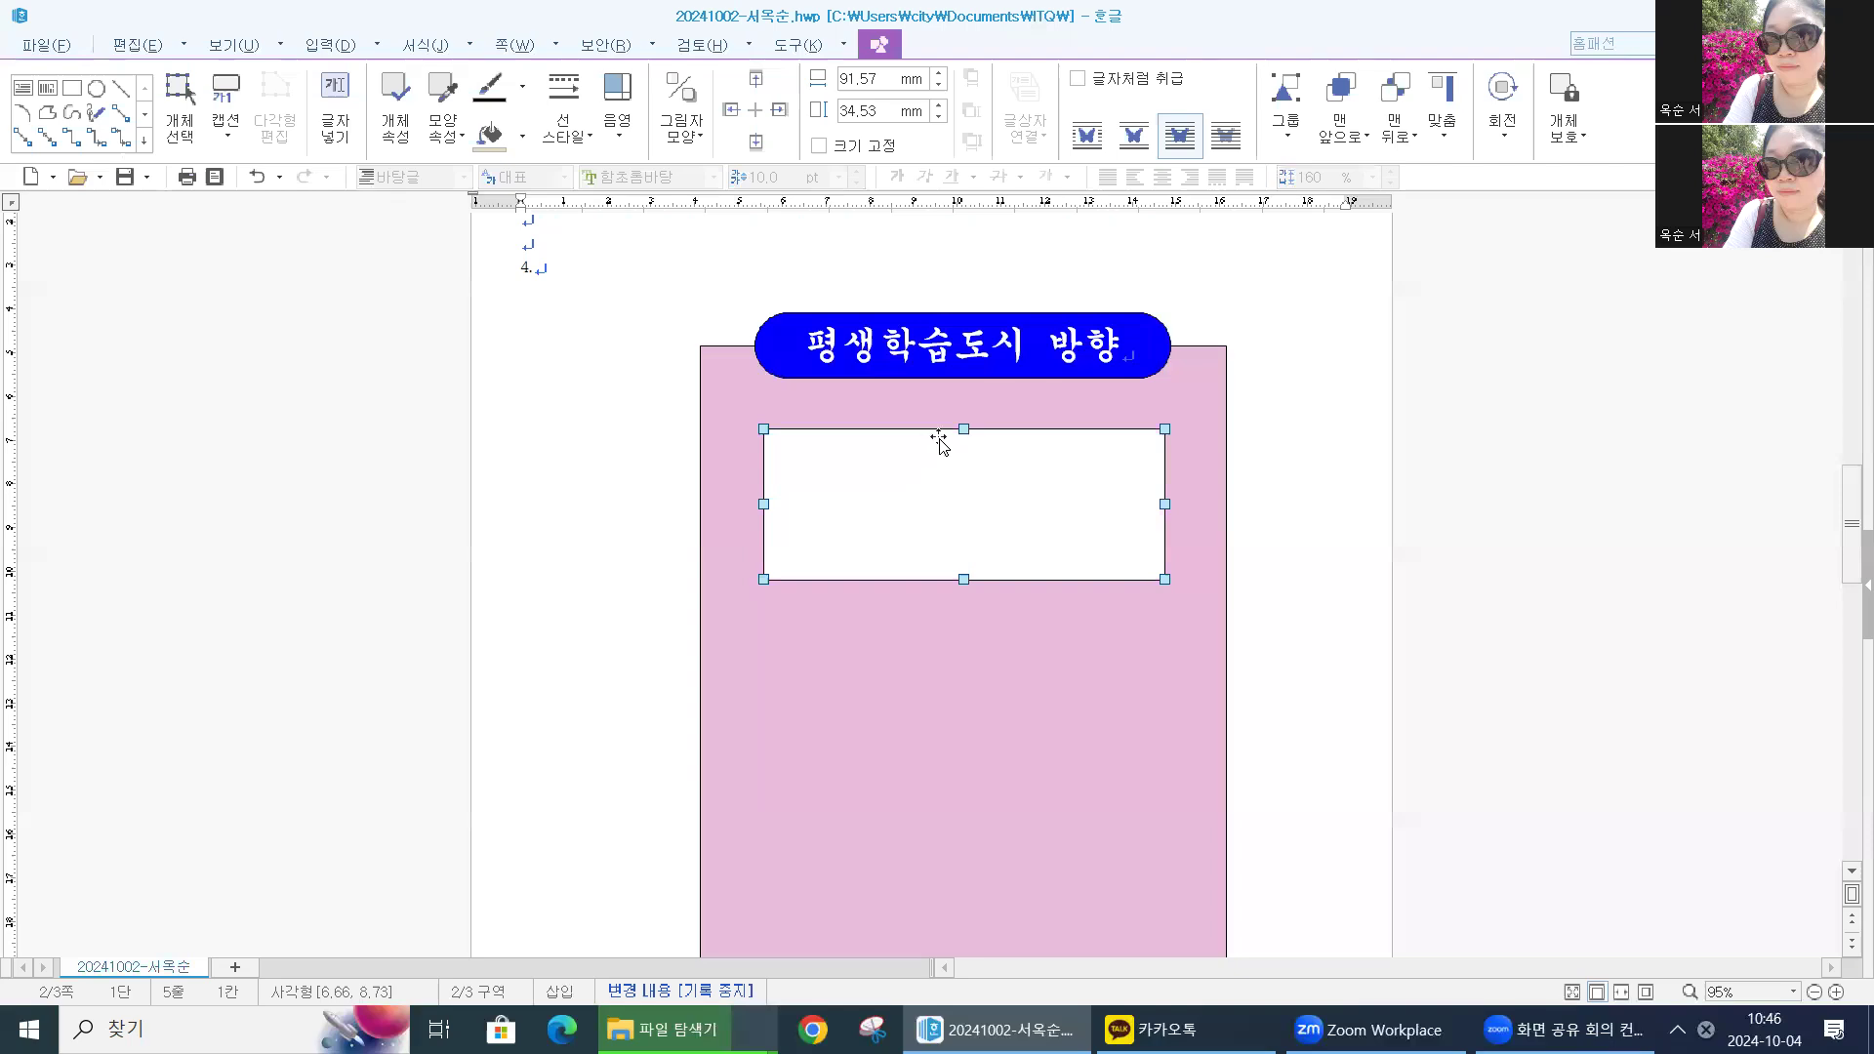
Set the new rectangle's width to 113 mm and height to 50 mm, and lock its size
right_click(933, 498)
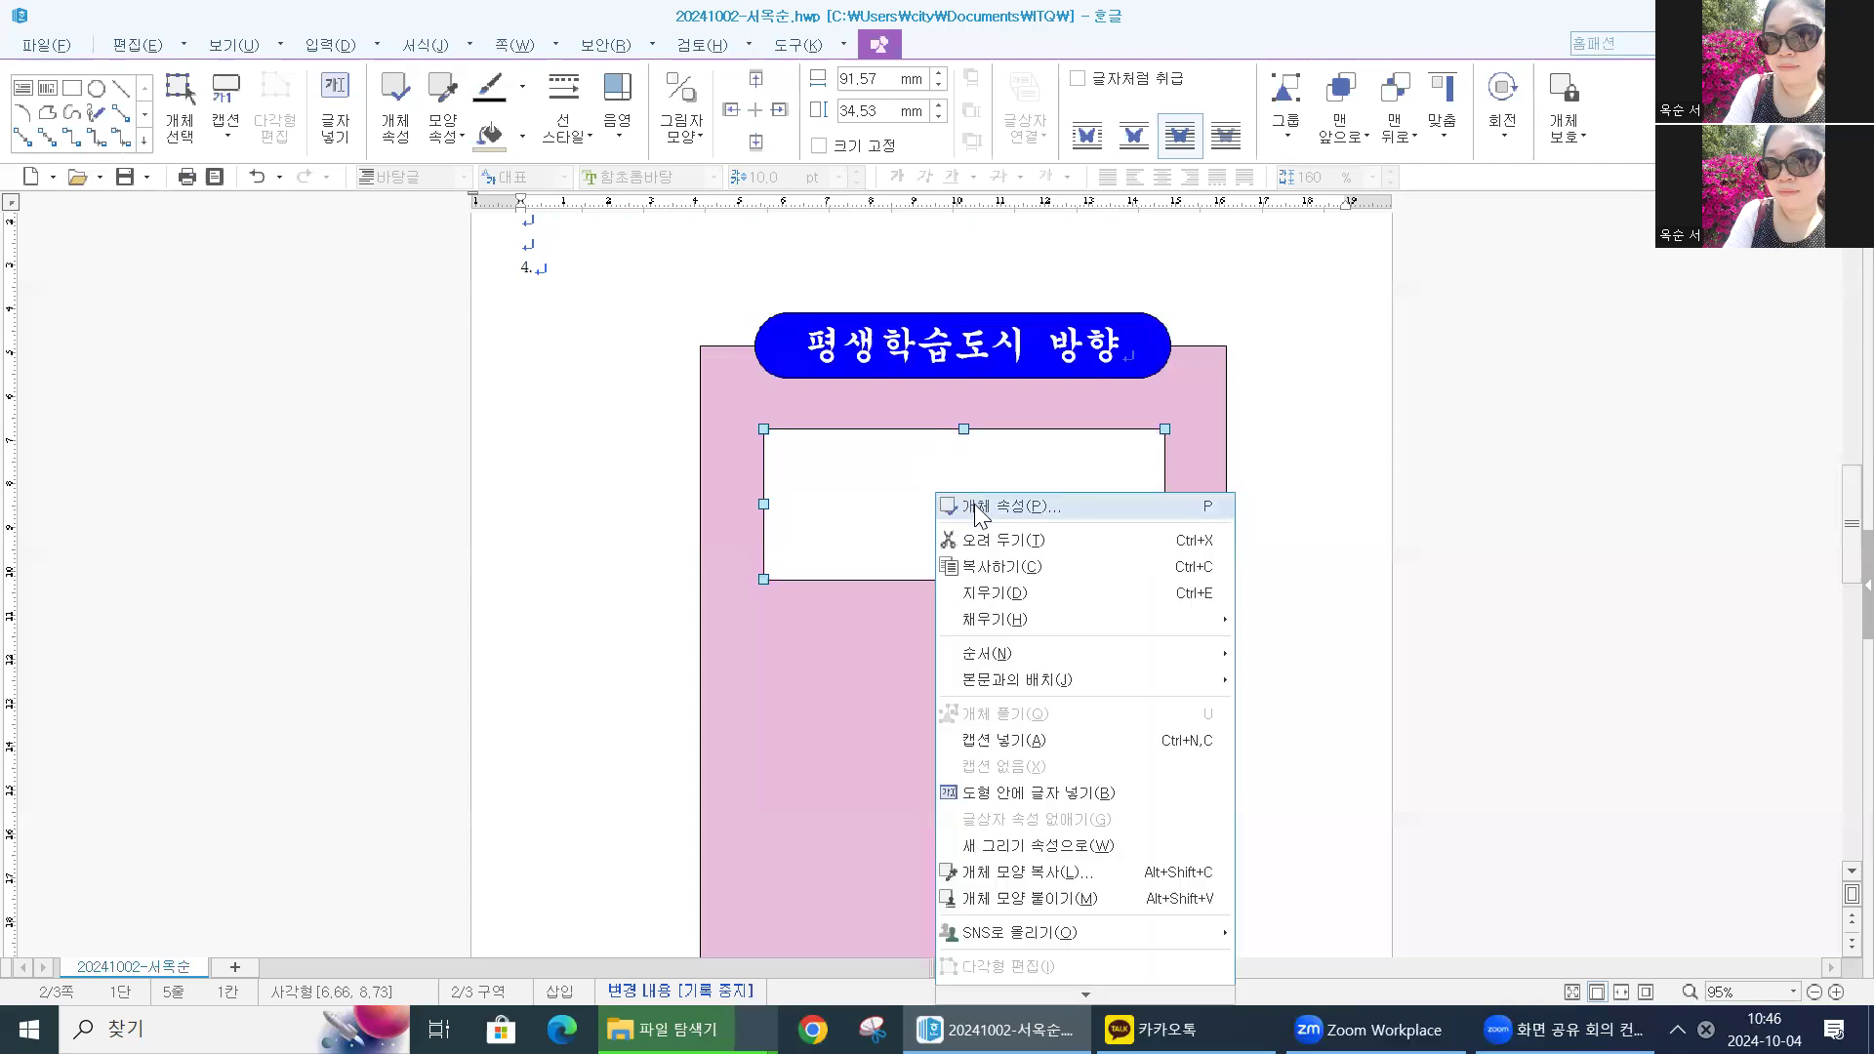
left_click(974, 506)
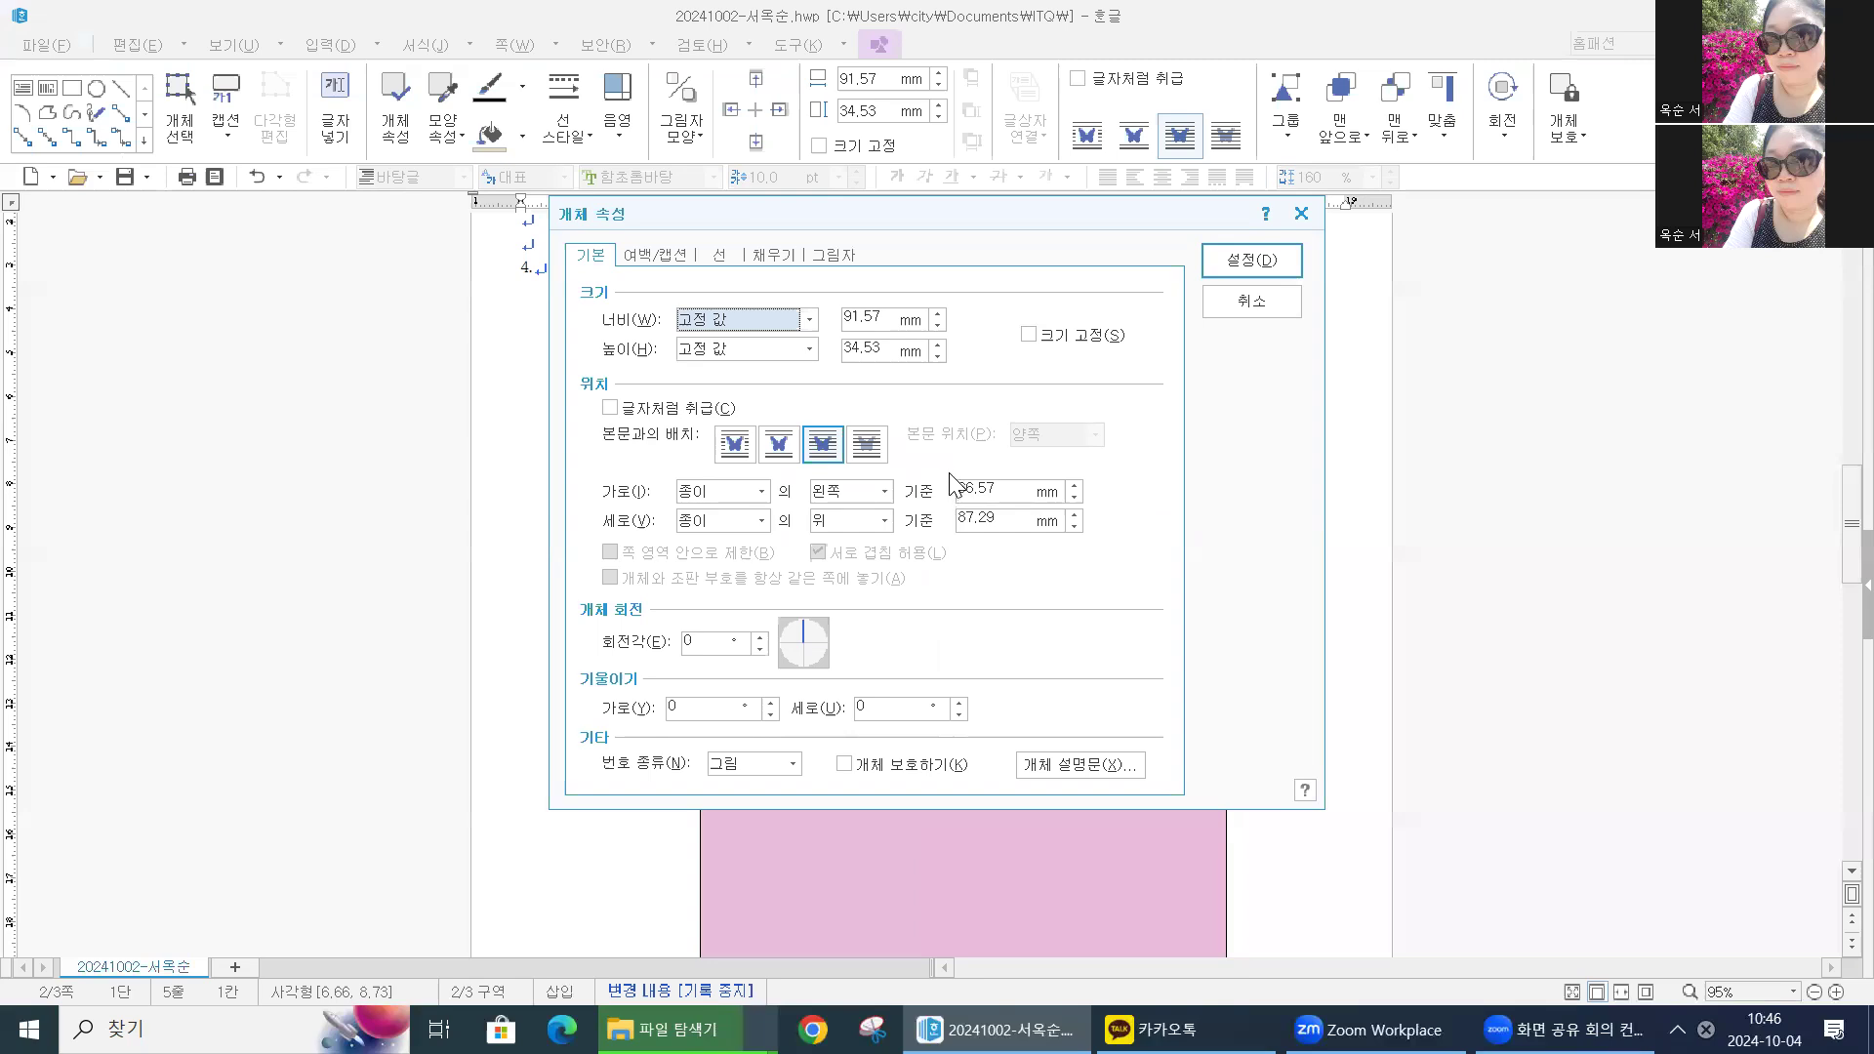
left_click_drag(878, 319, 800, 330)
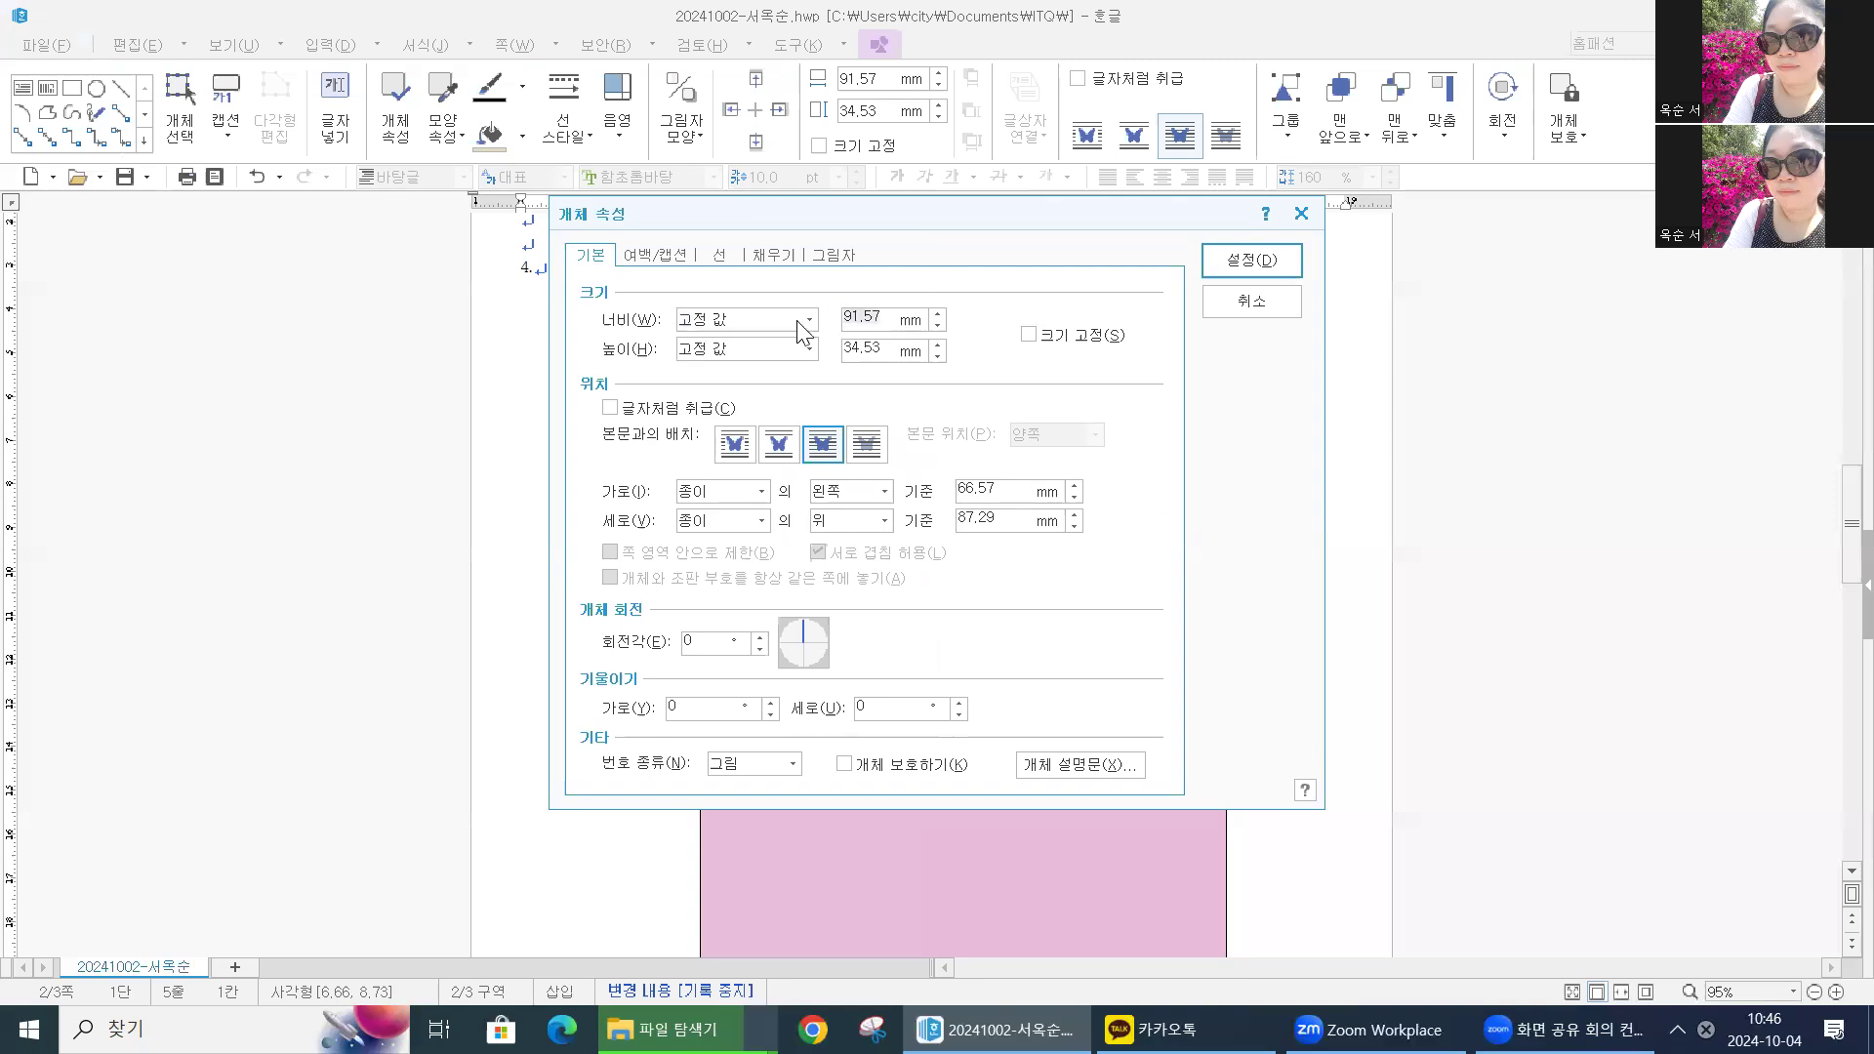
type("113")
left_click(846, 348)
type("50")
left_click(1028, 335)
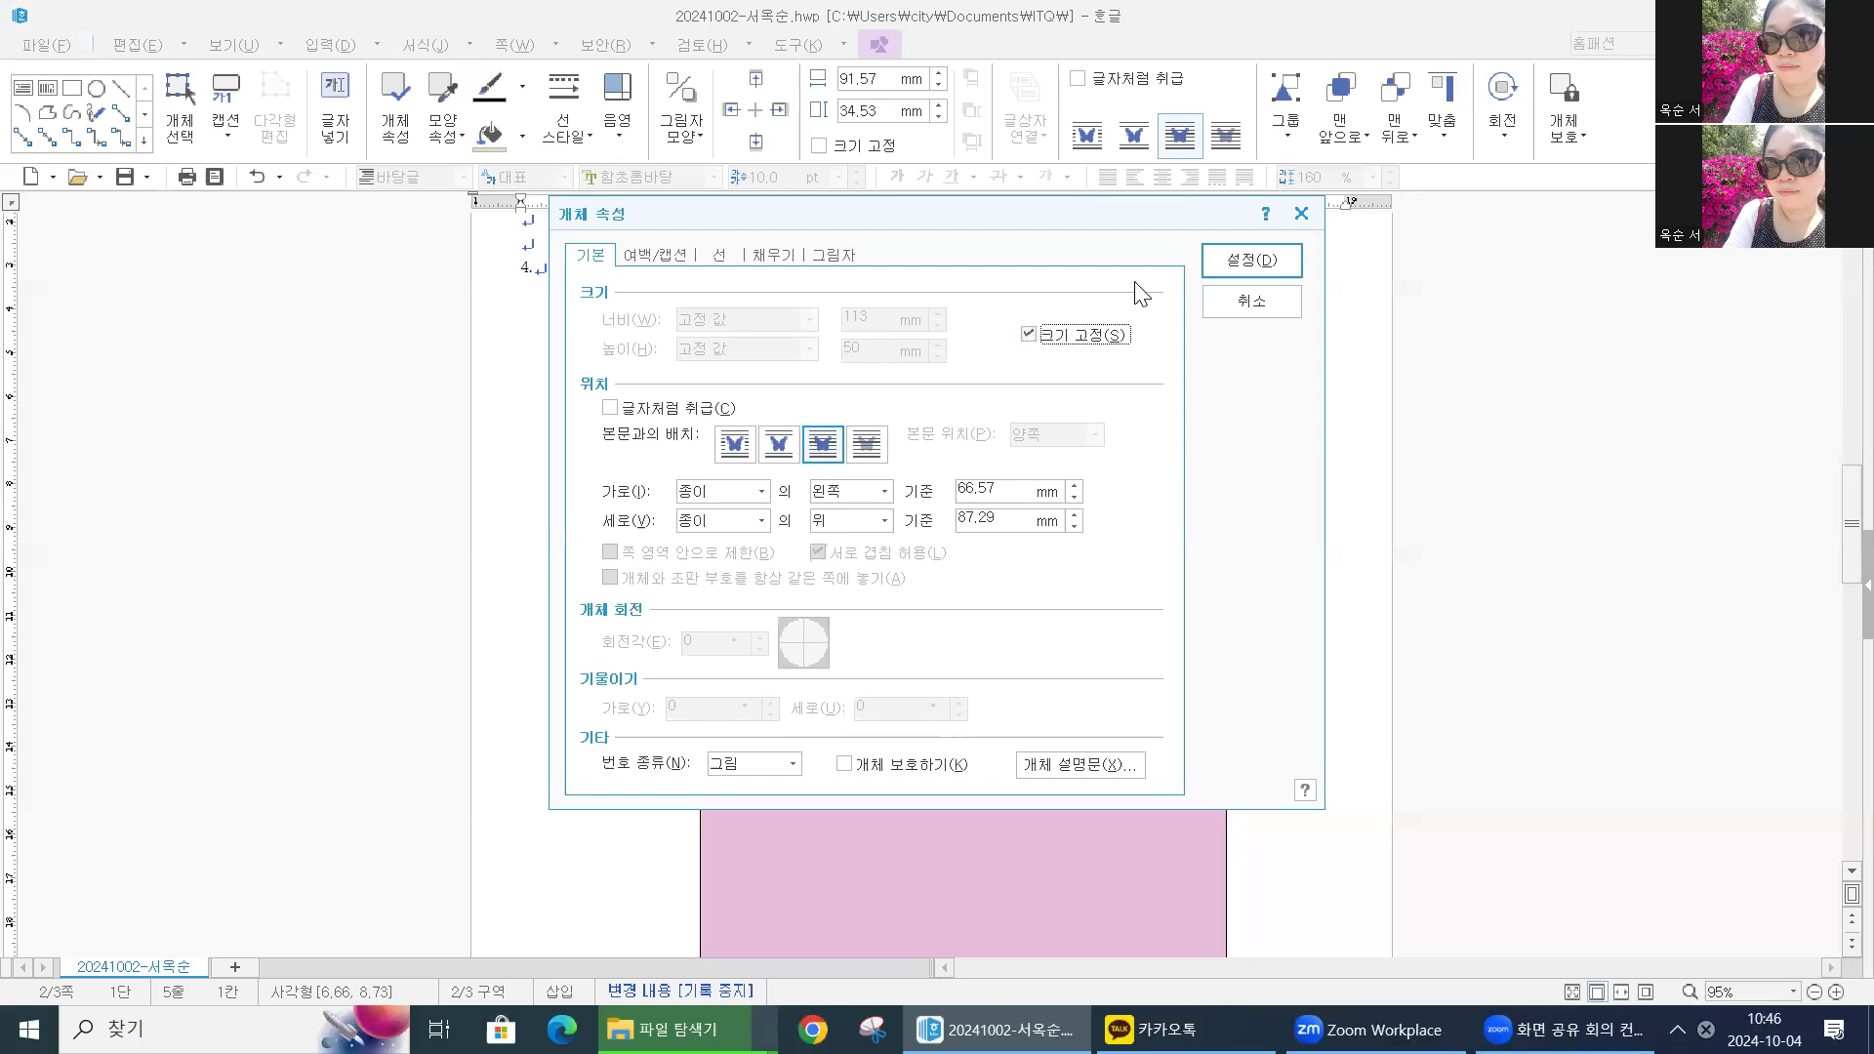
Give the rectangle rounded corners (둥근 모양) and a light lavender face colour, and apply the properties
left_click(734, 257)
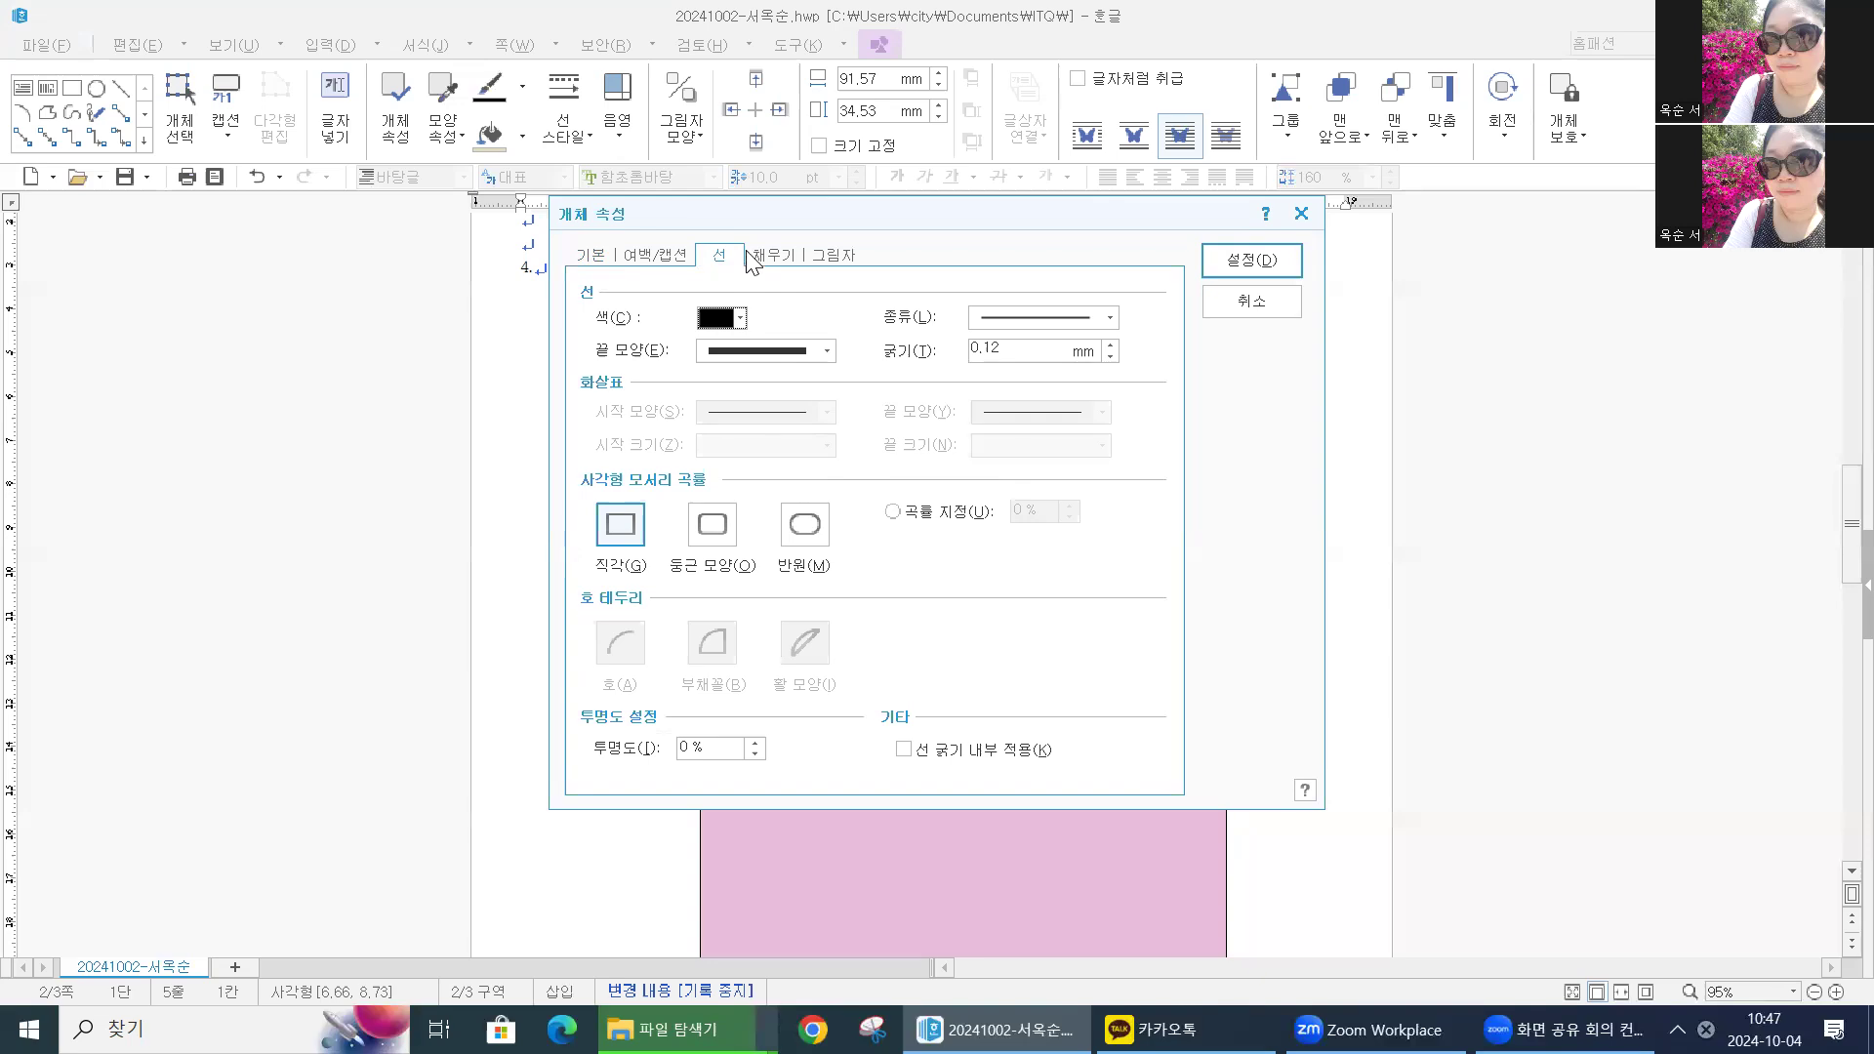
left_click(727, 530)
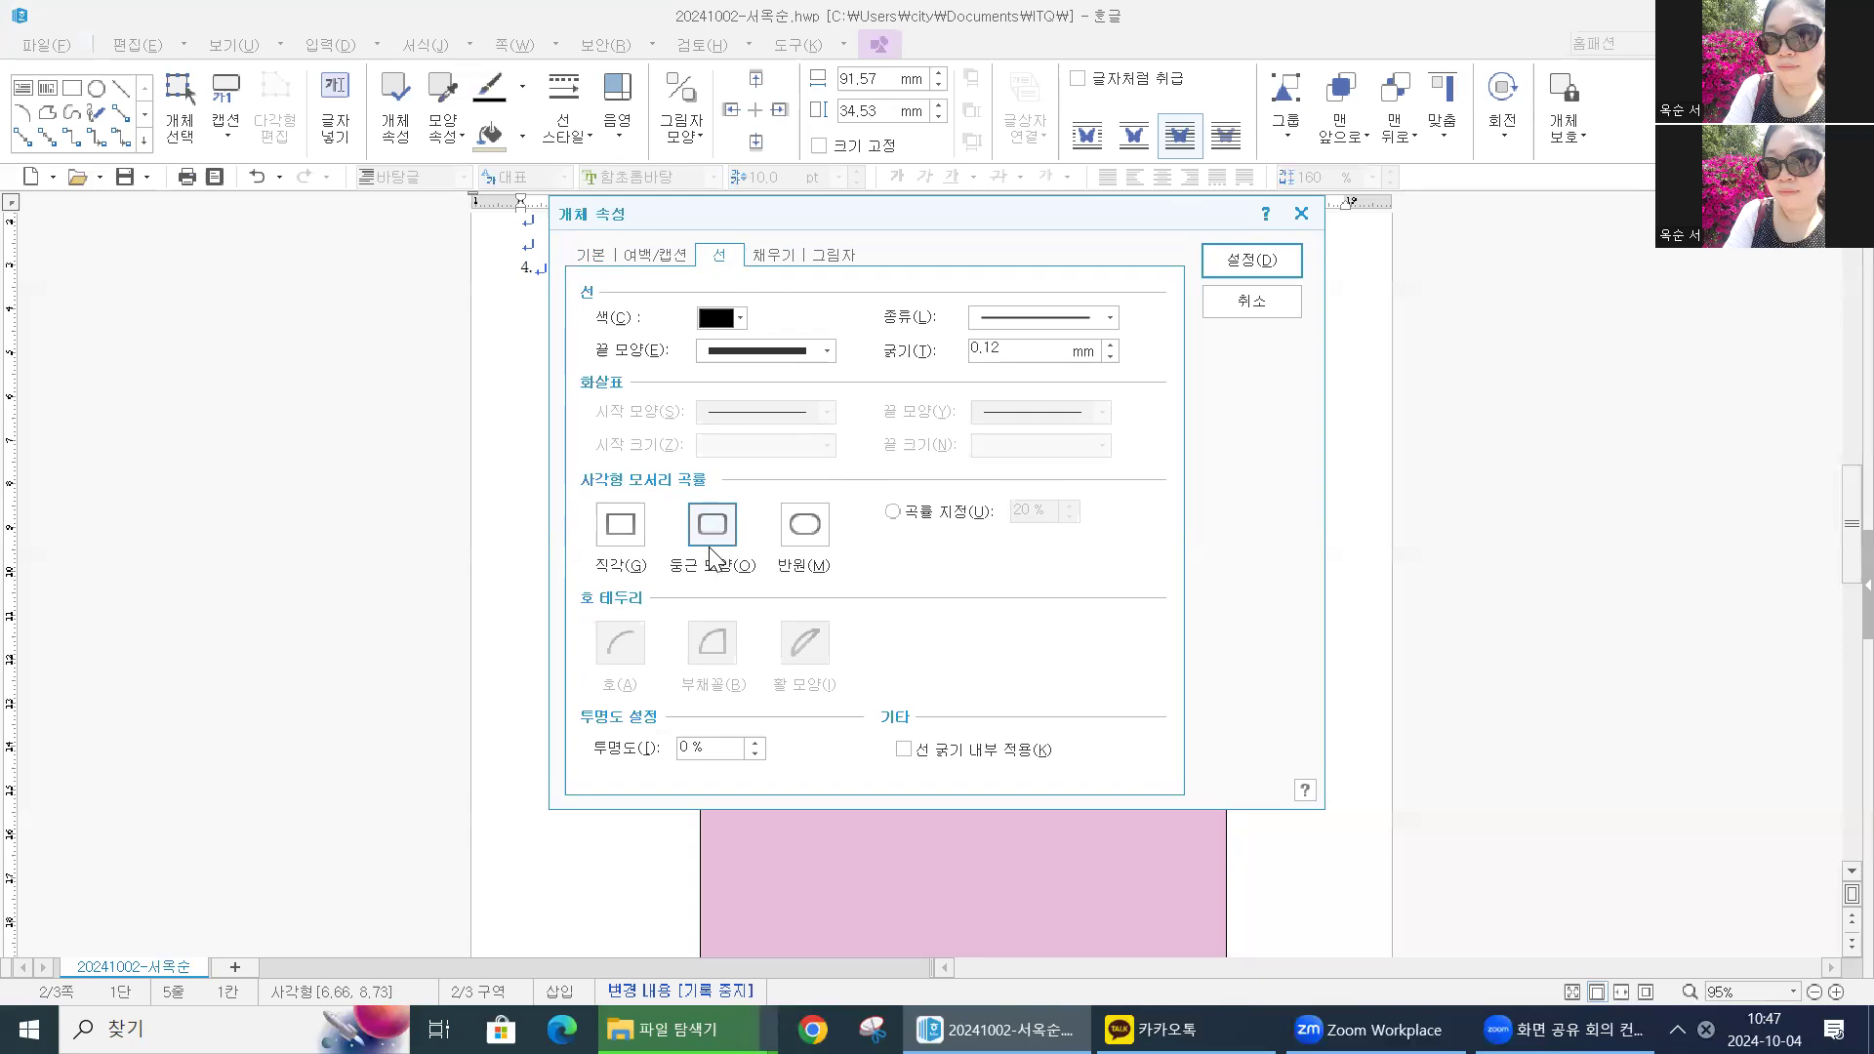
left_click(796, 264)
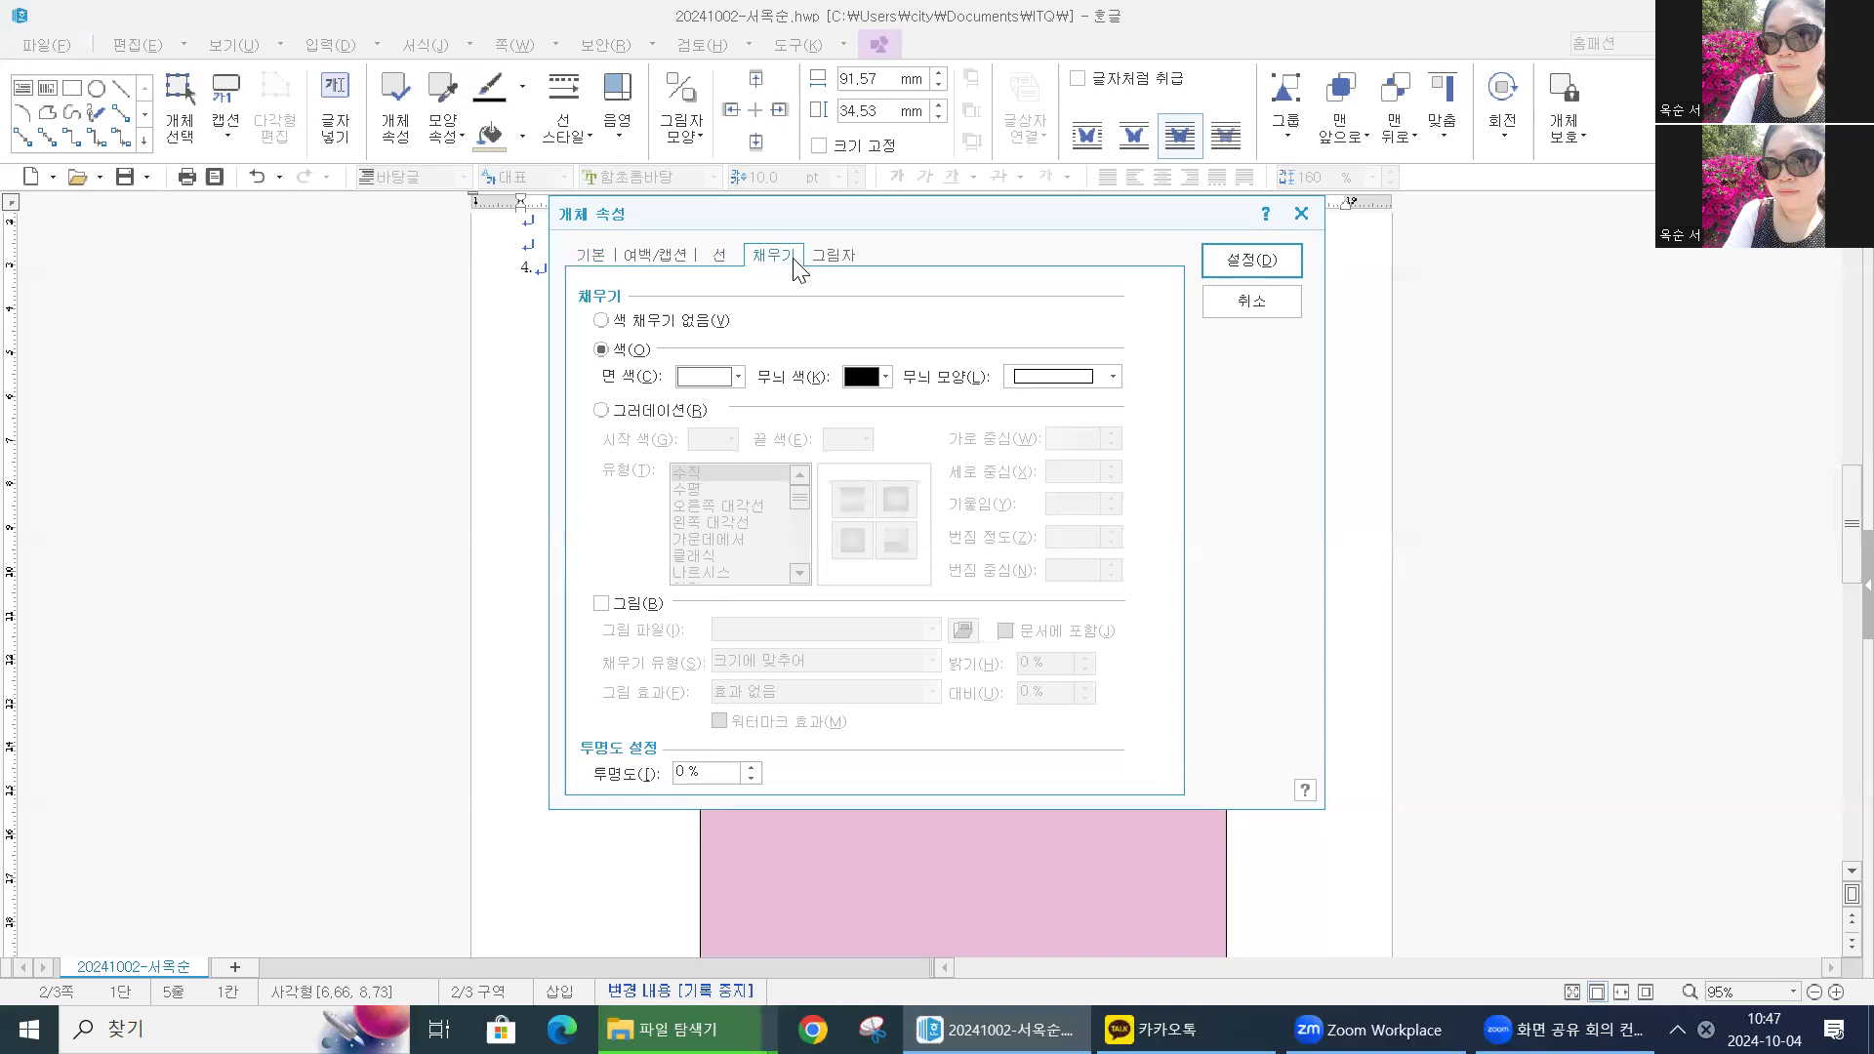
left_click(737, 378)
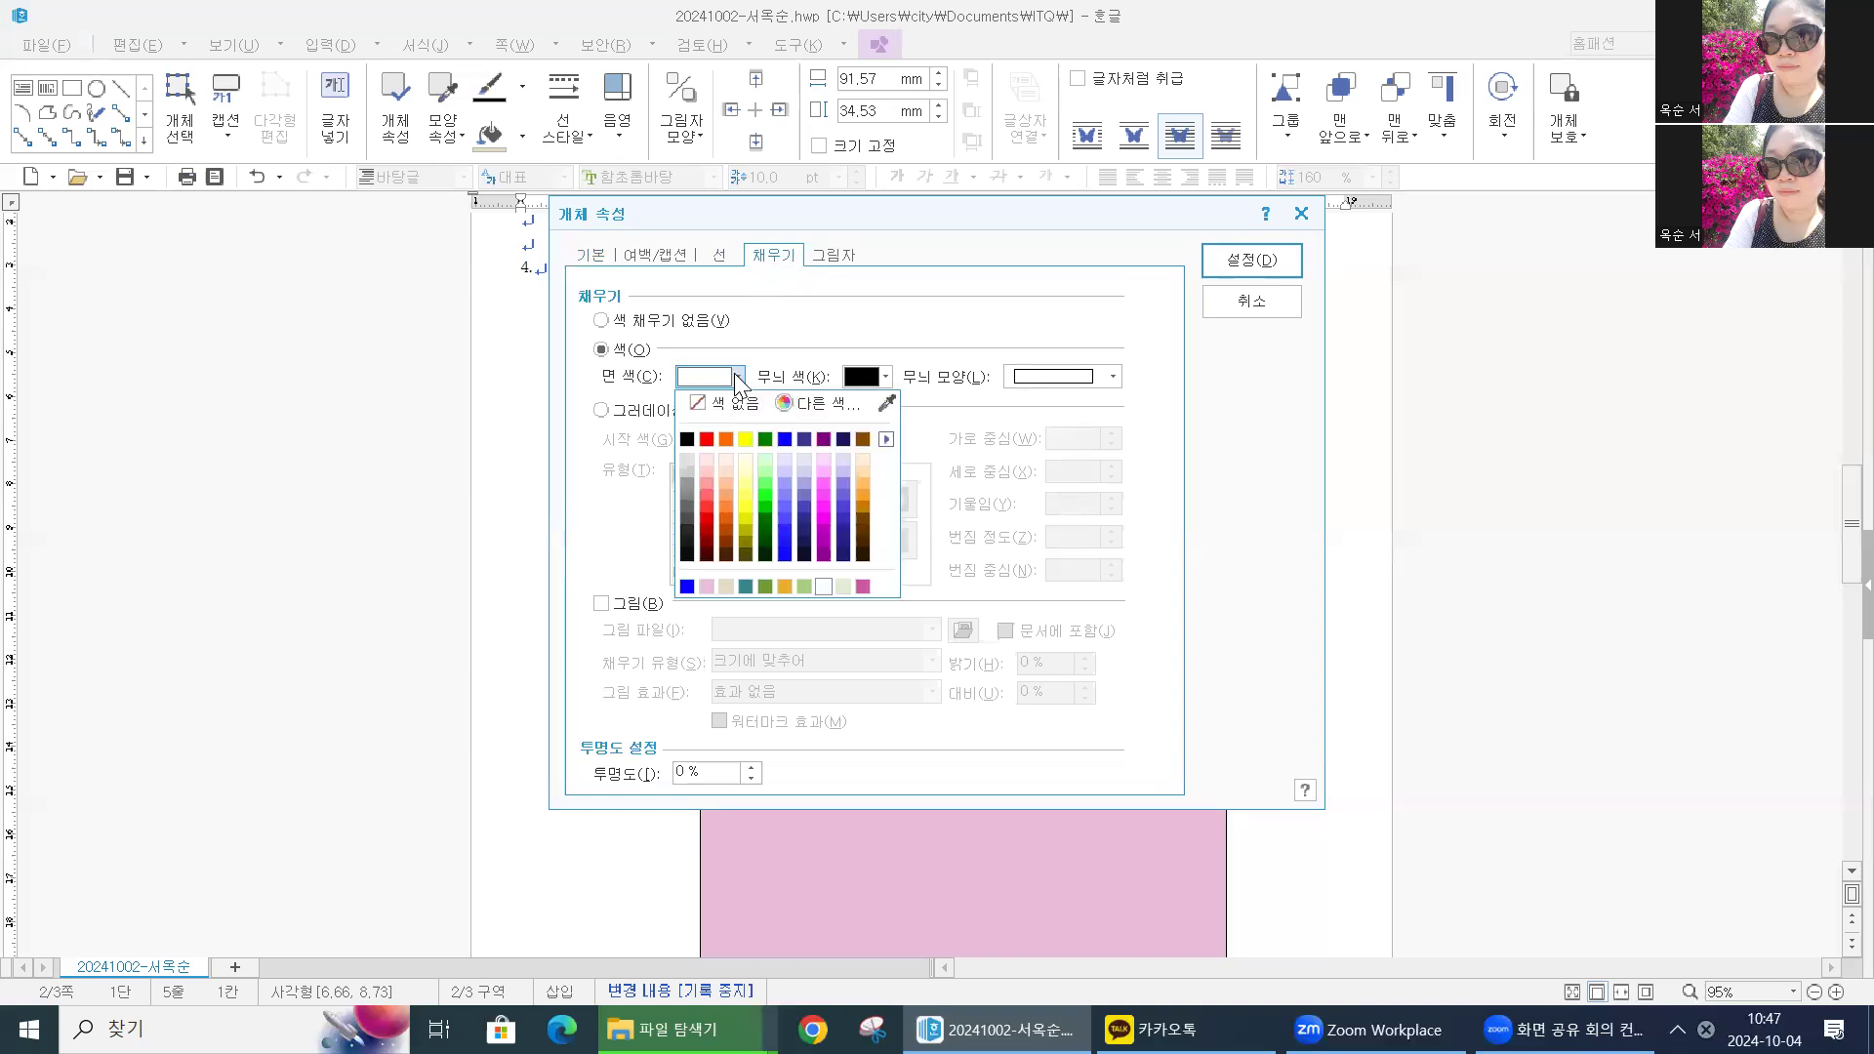
left_click(805, 460)
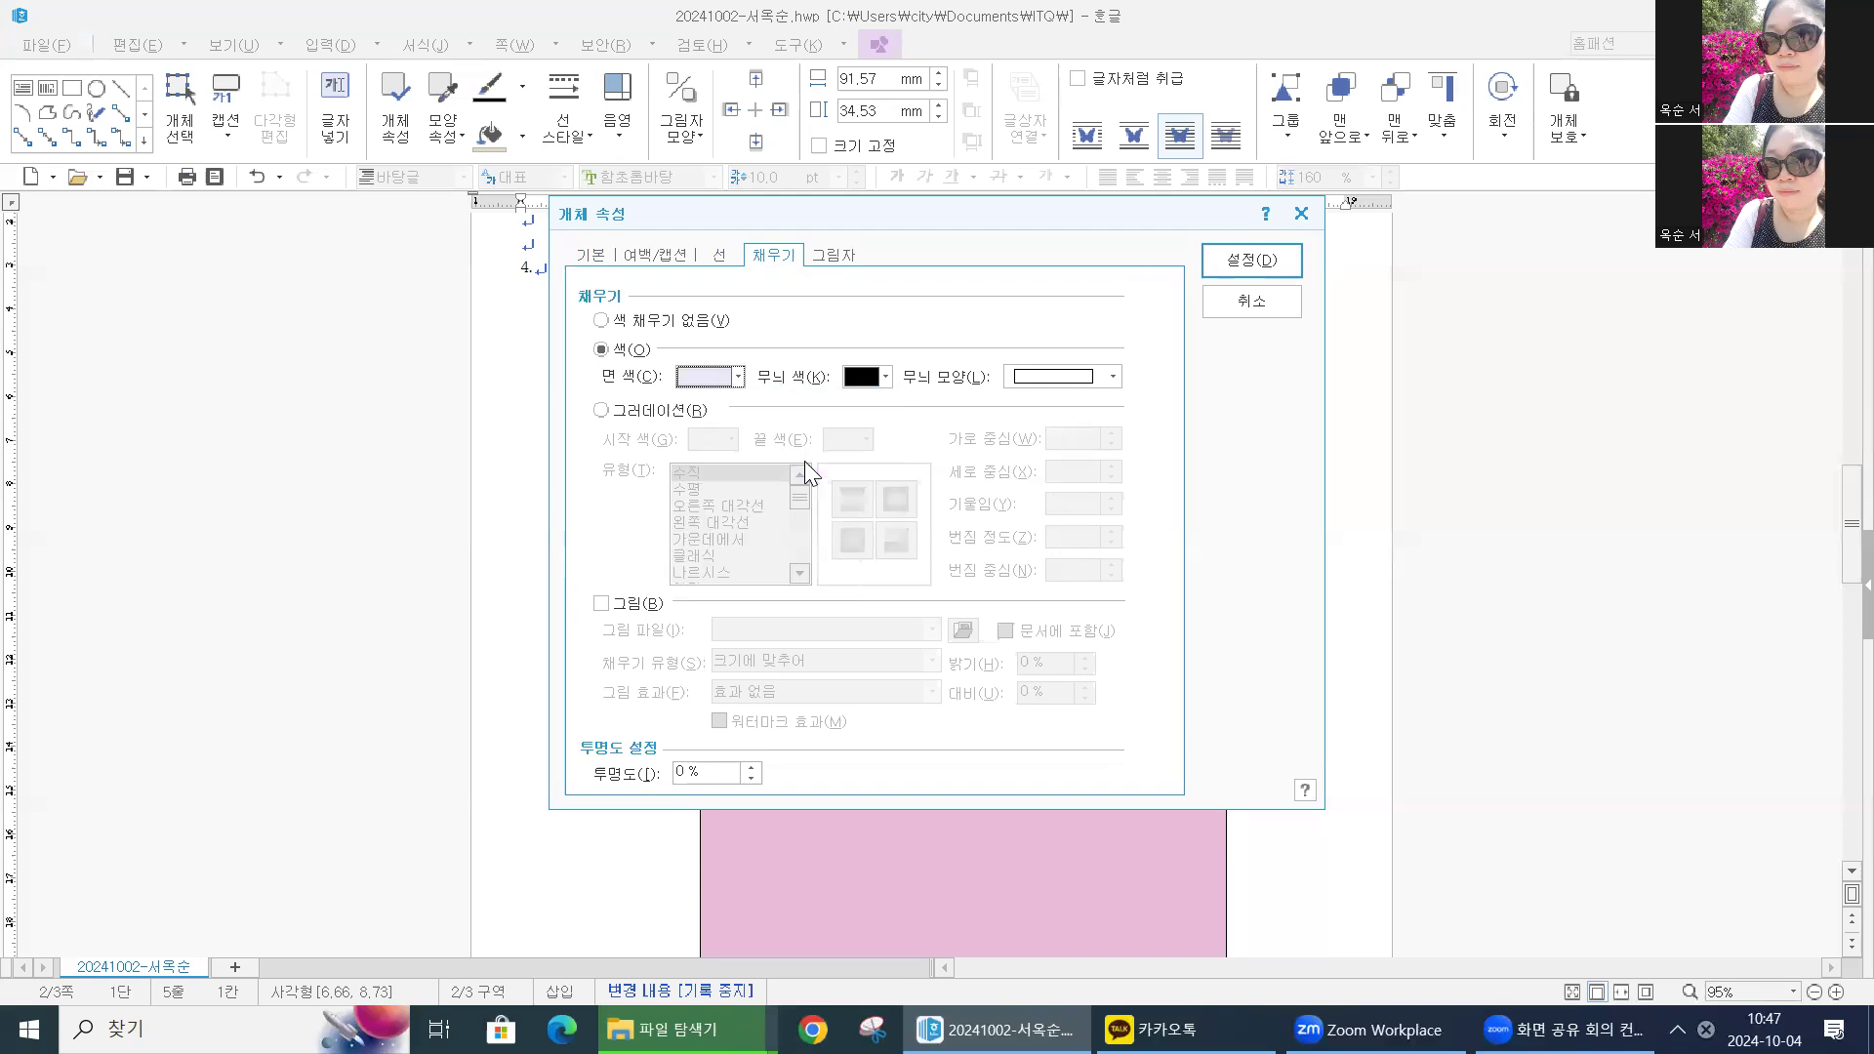
left_click(738, 377)
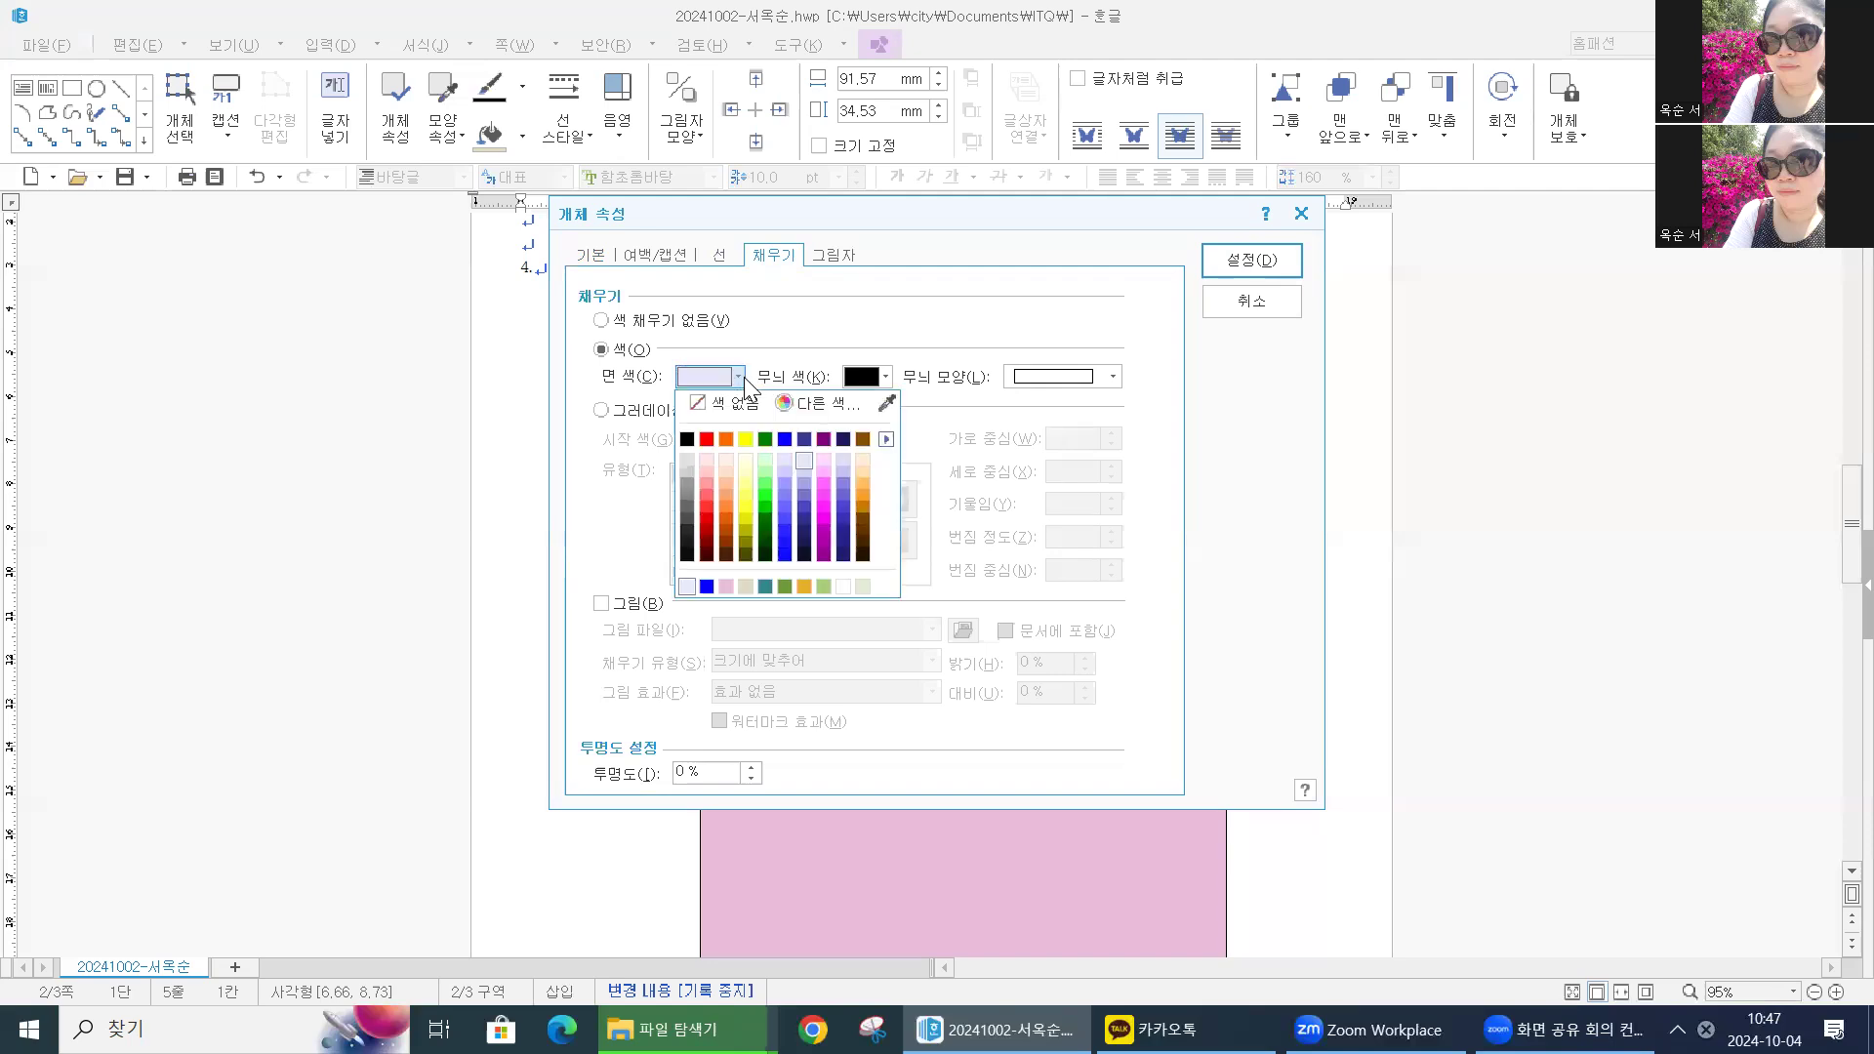
left_click(800, 469)
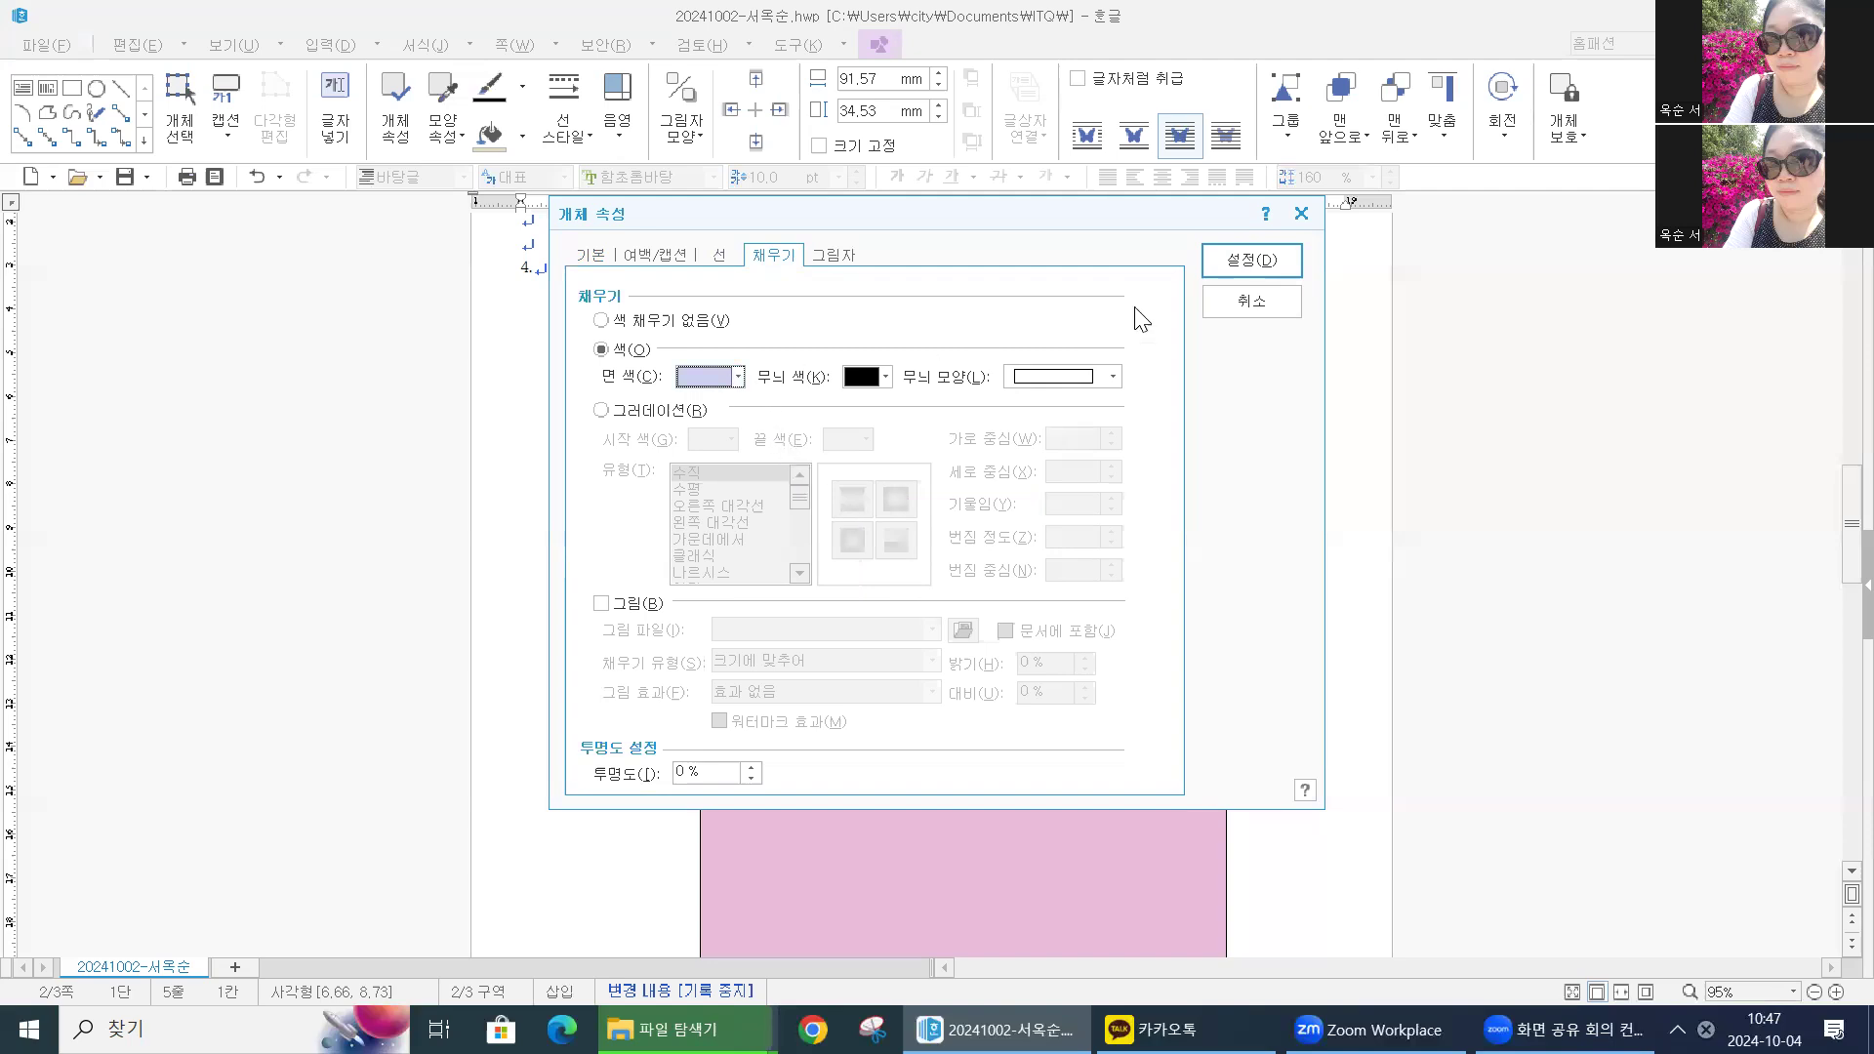
left_click(1239, 264)
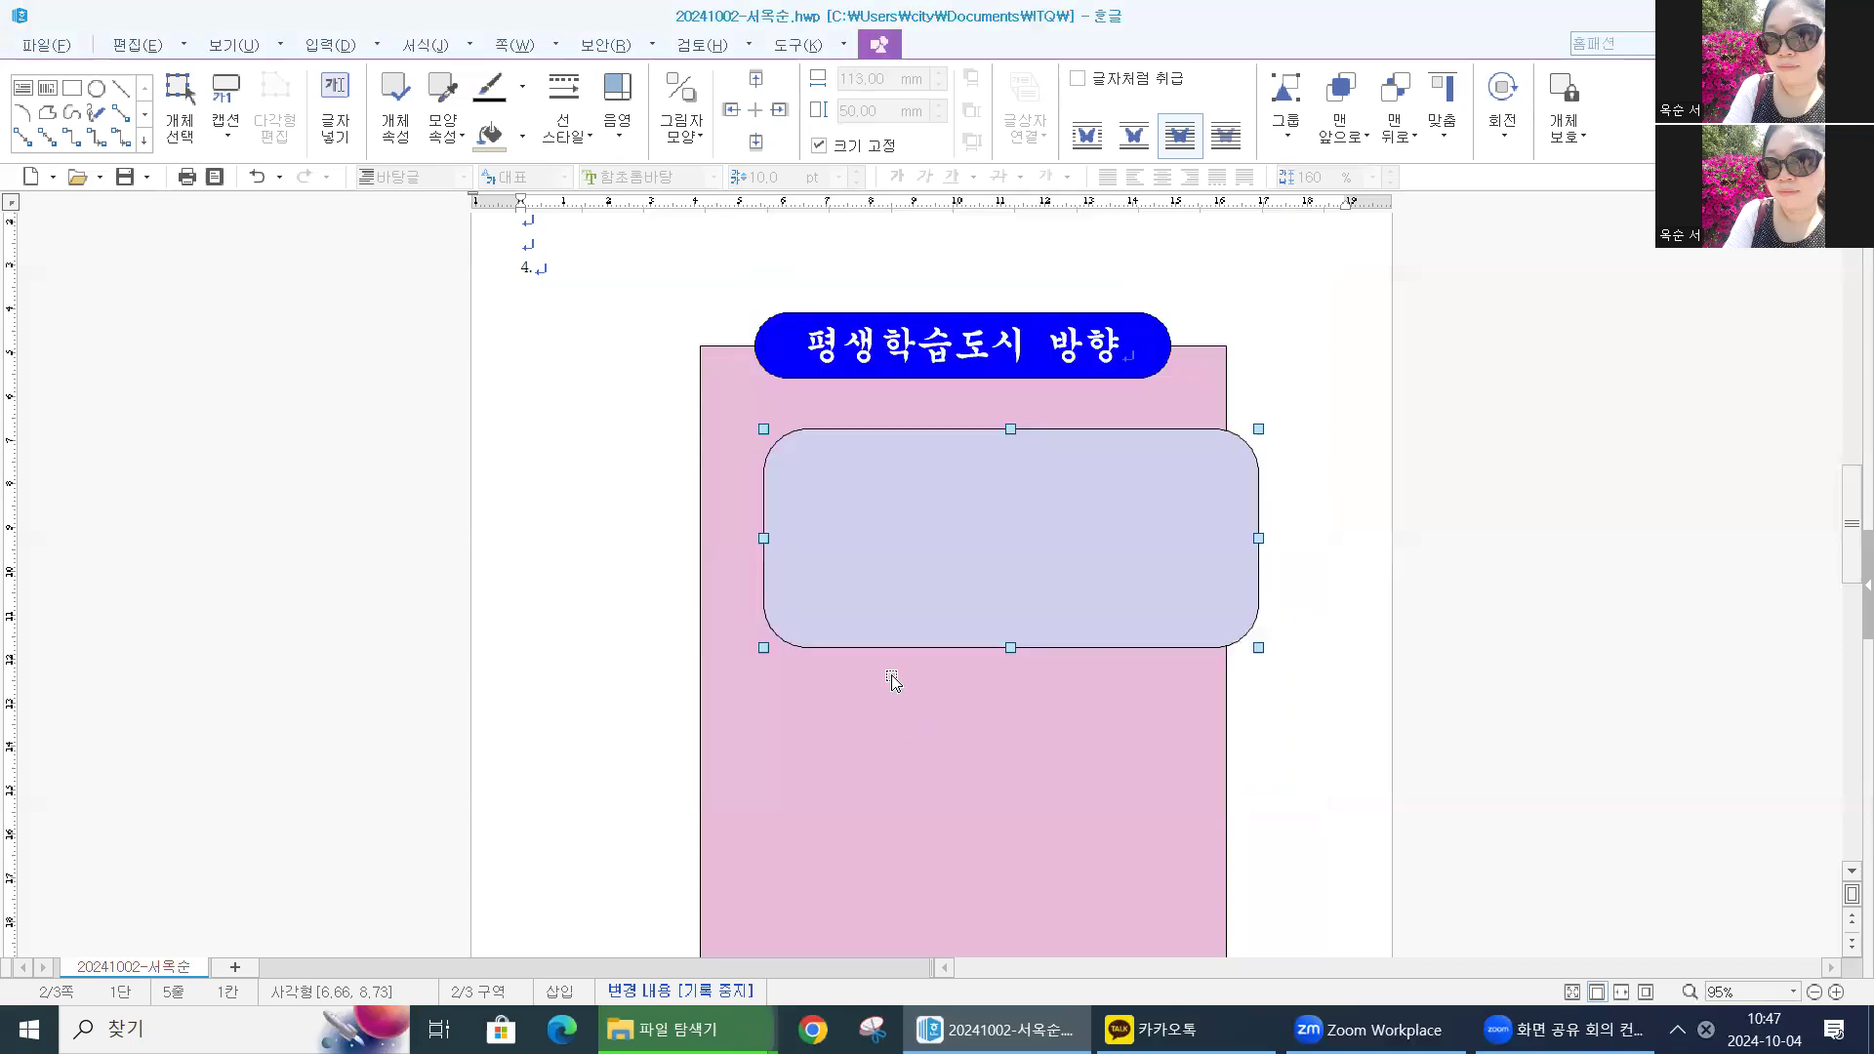
Move the rounded rectangle to the horizontal centre of the pink box just below the title, and place the cursor after "4."
left_click_drag(1026, 527, 983, 522)
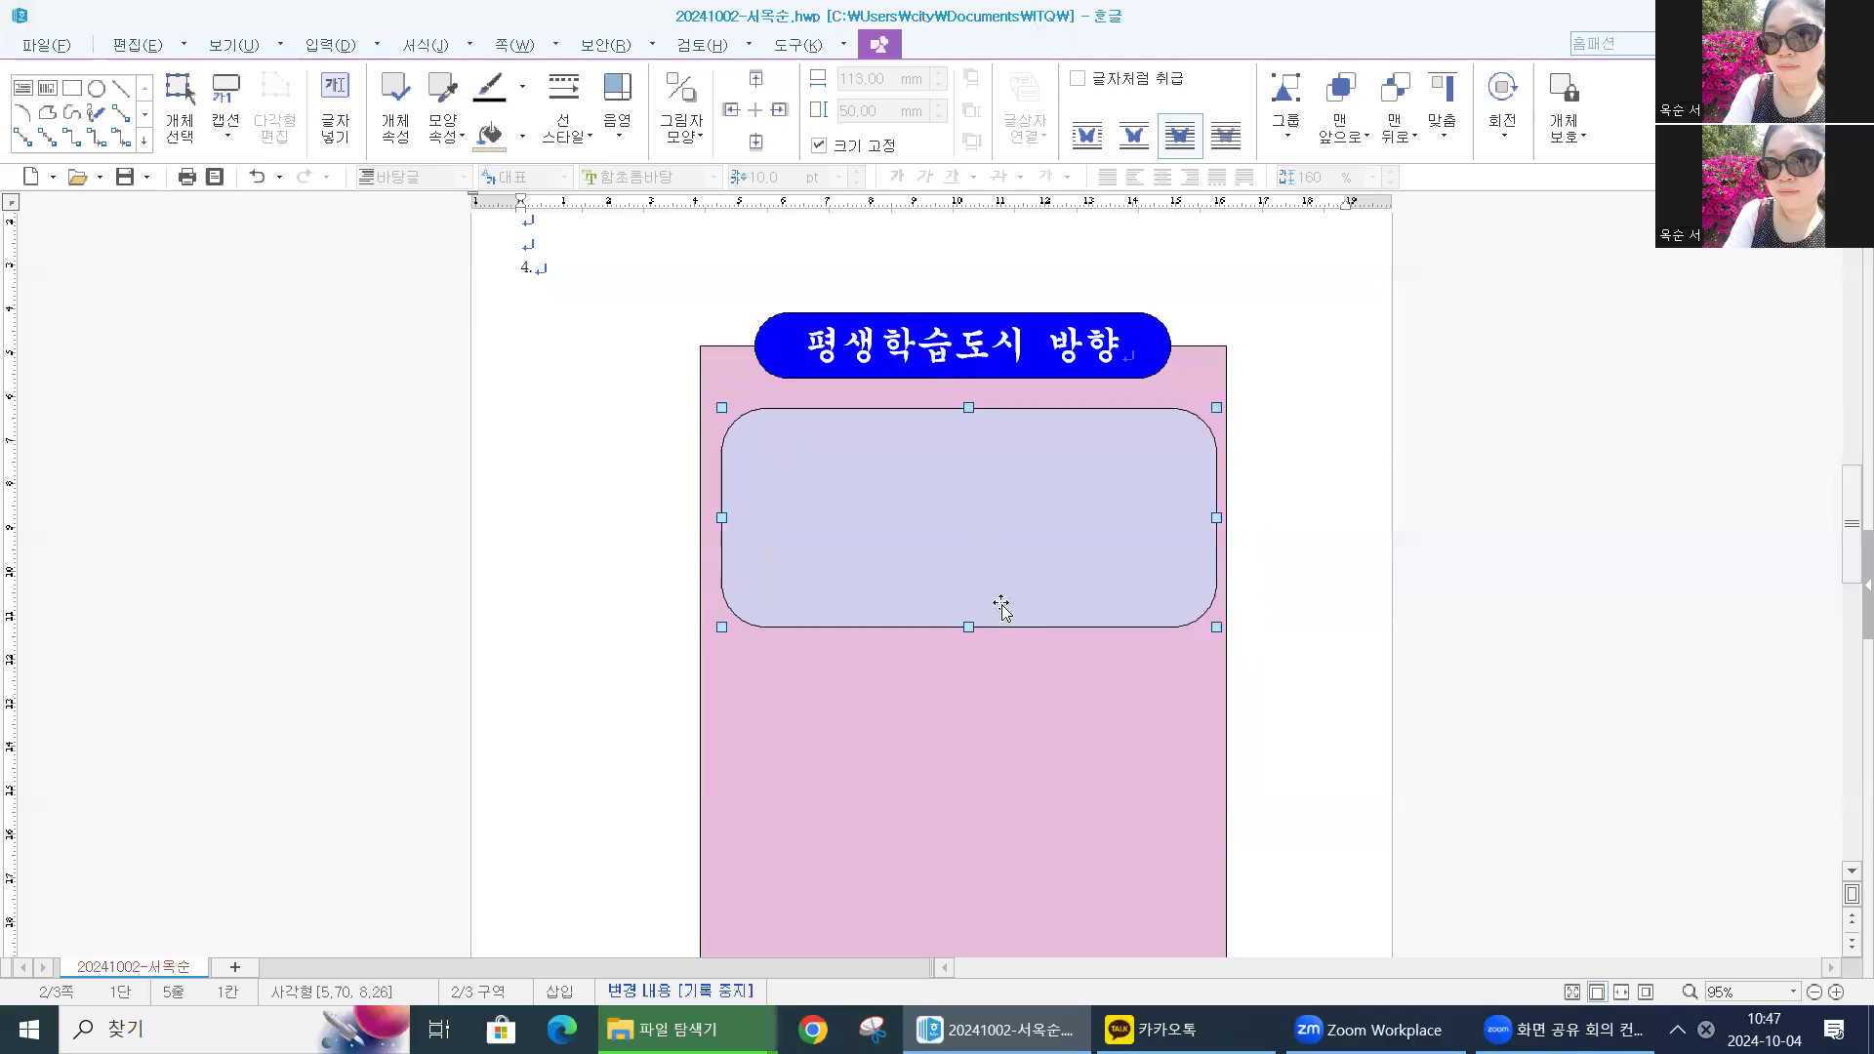
left_click_drag(970, 544, 959, 553)
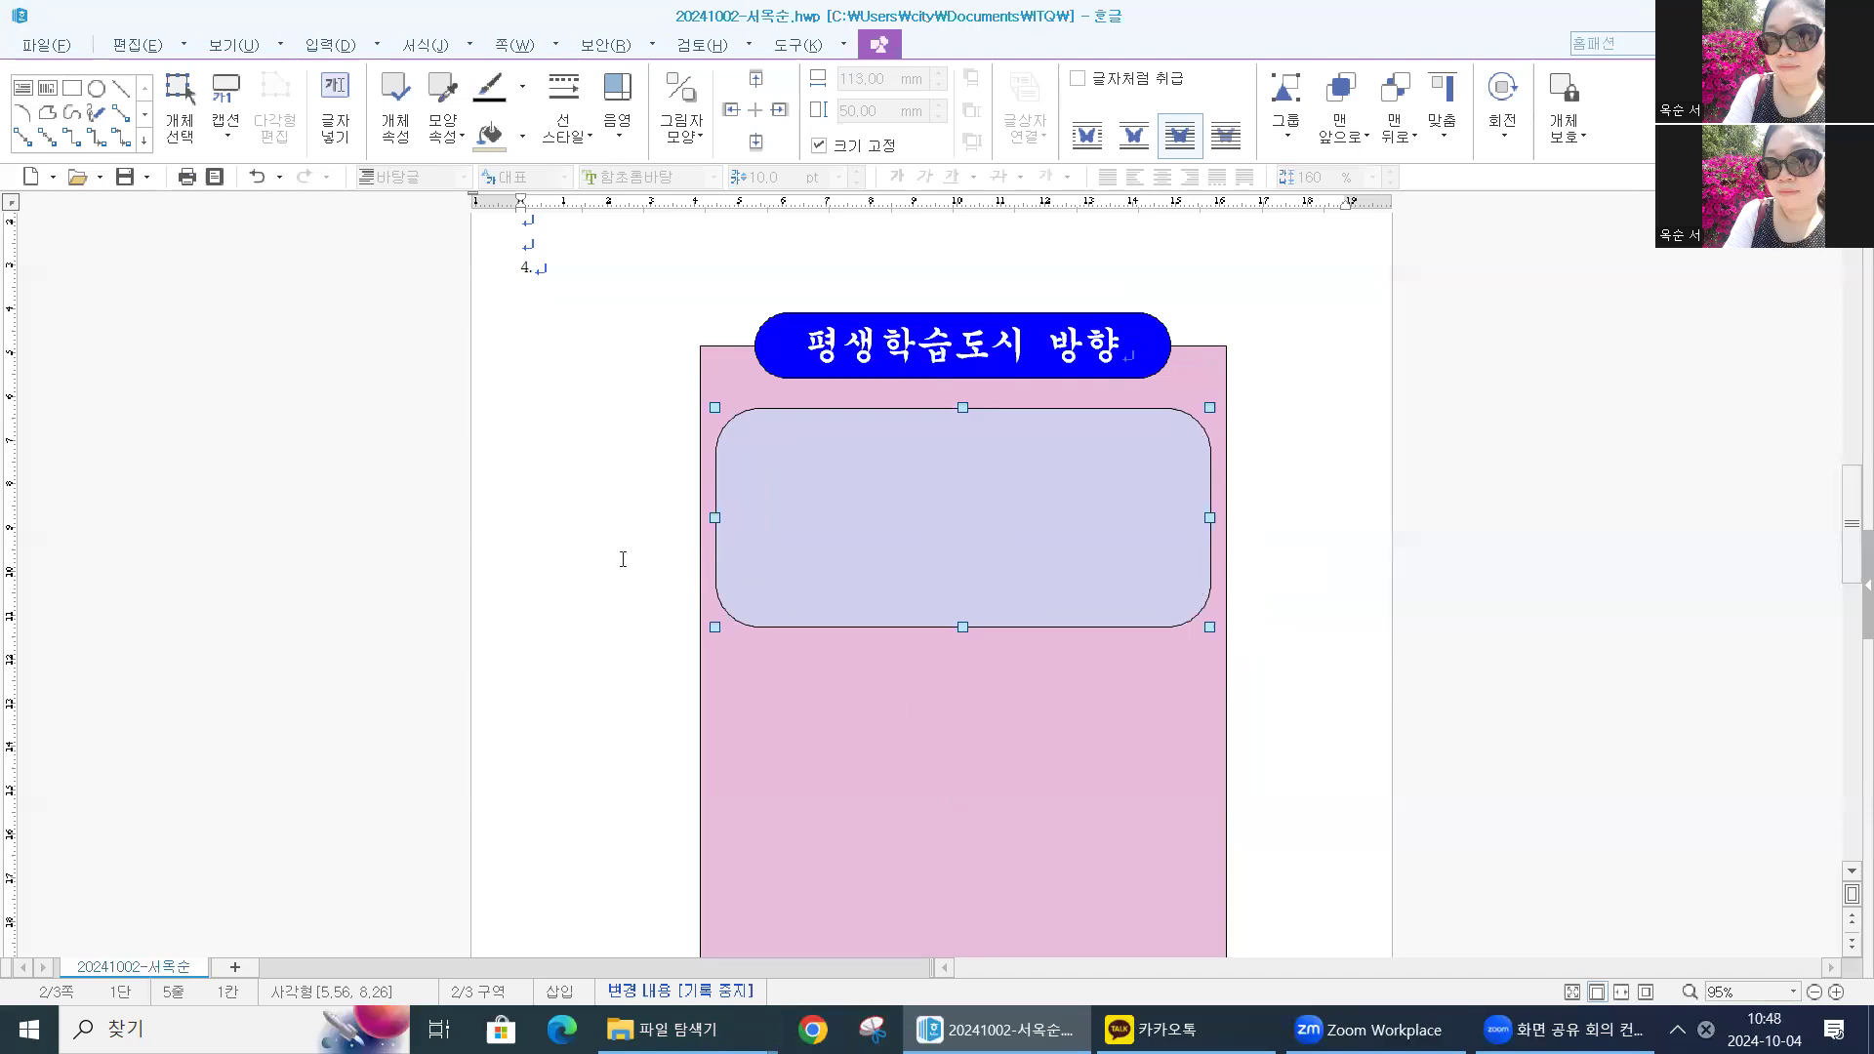
left_click(535, 271)
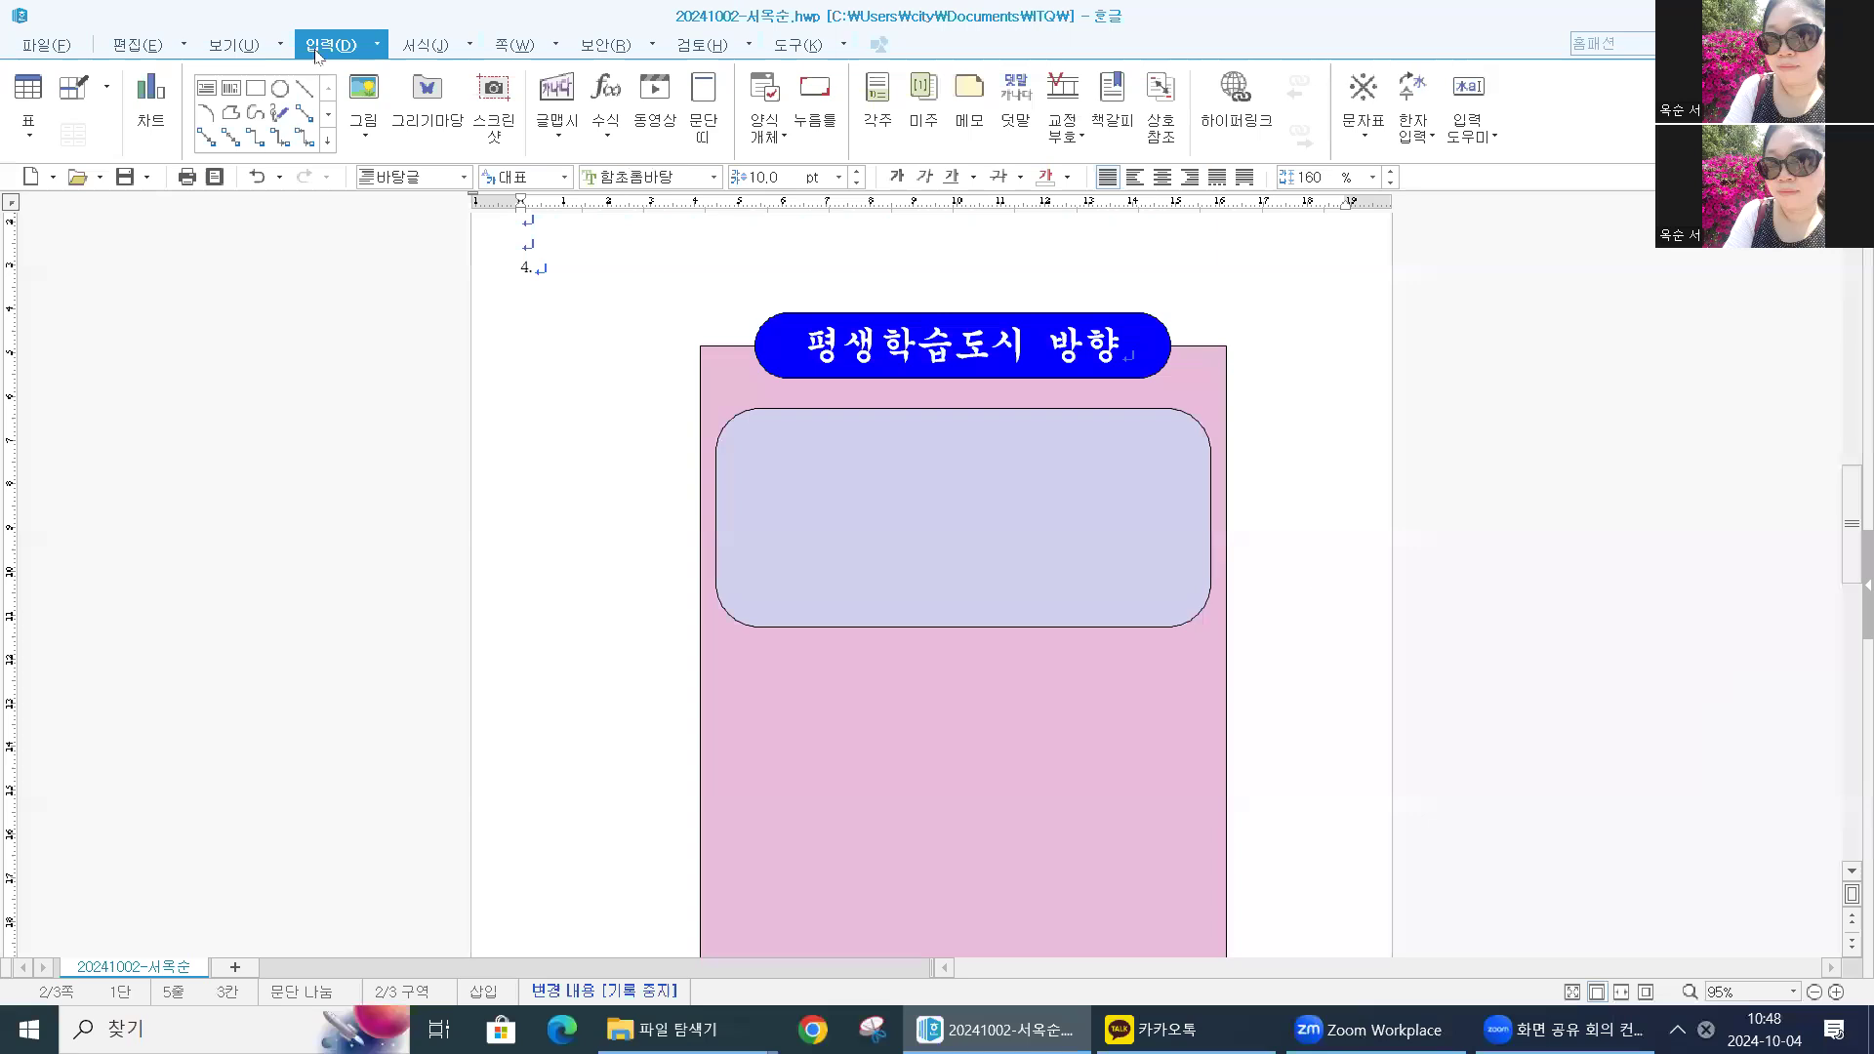
left_click(562, 99)
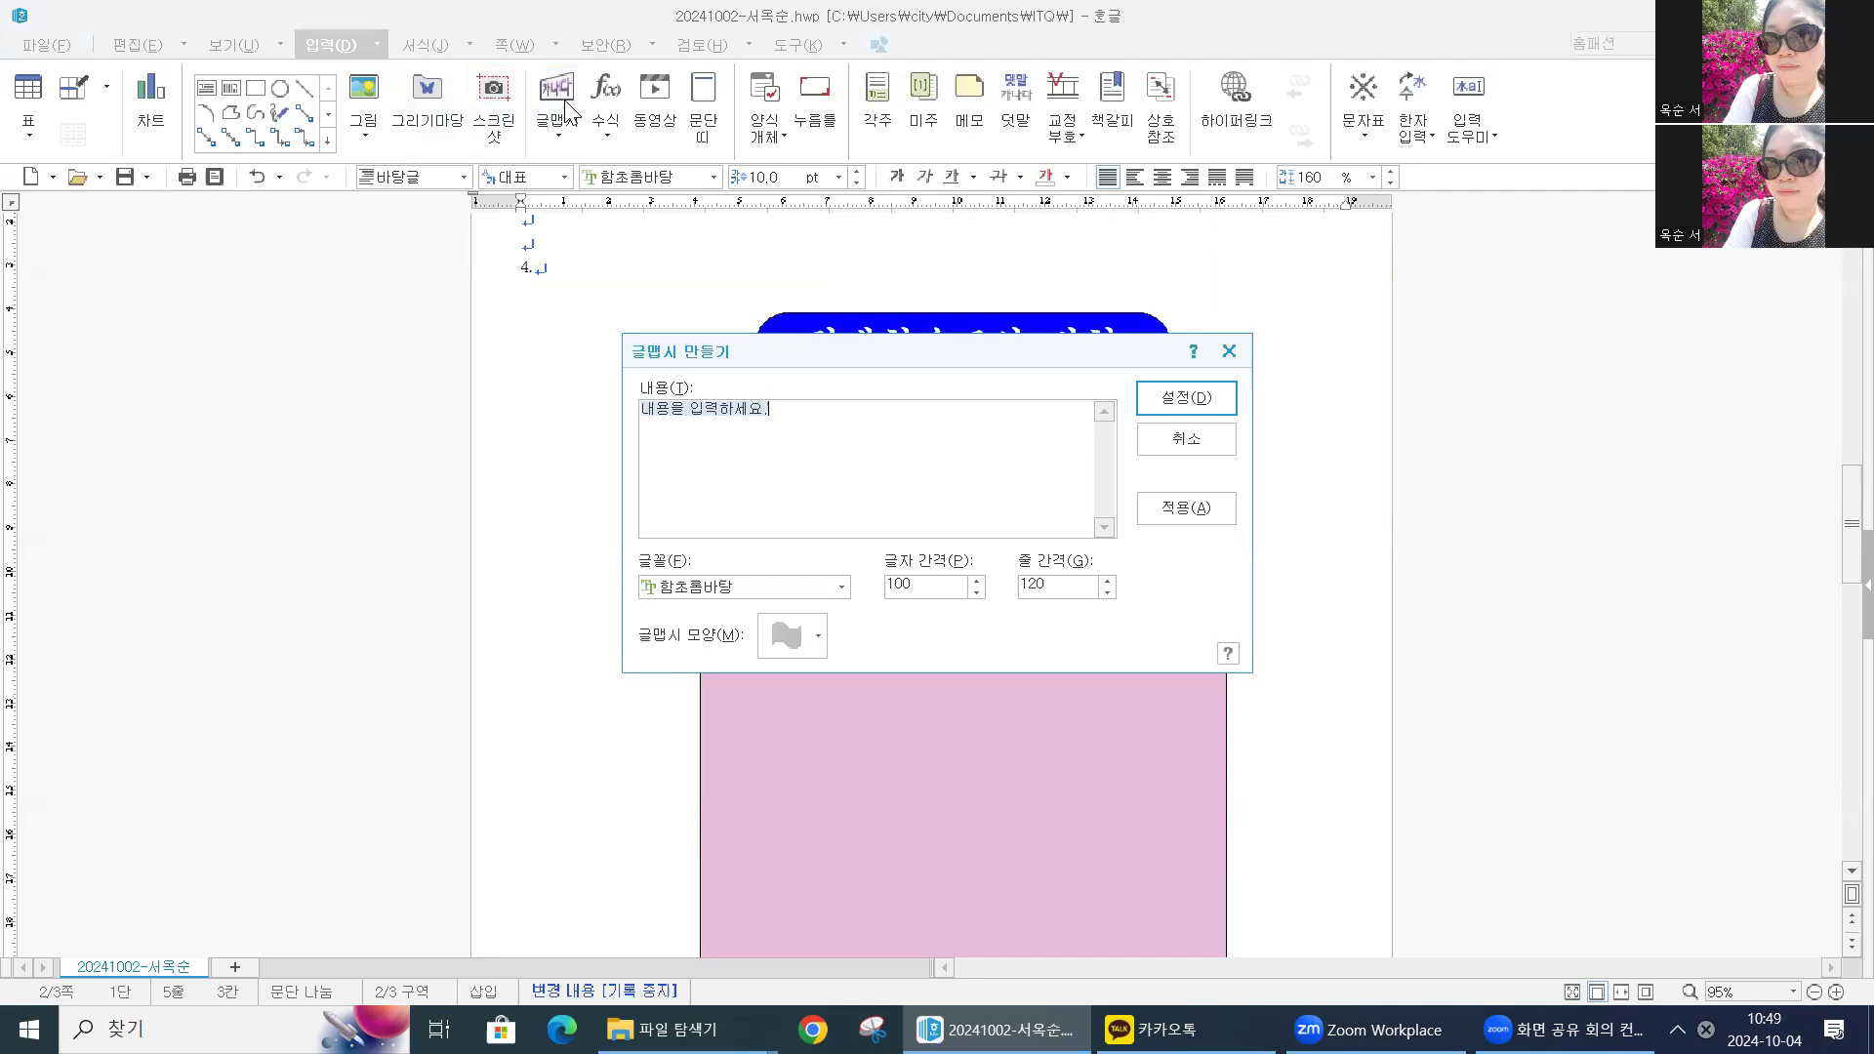
type("평생학습")
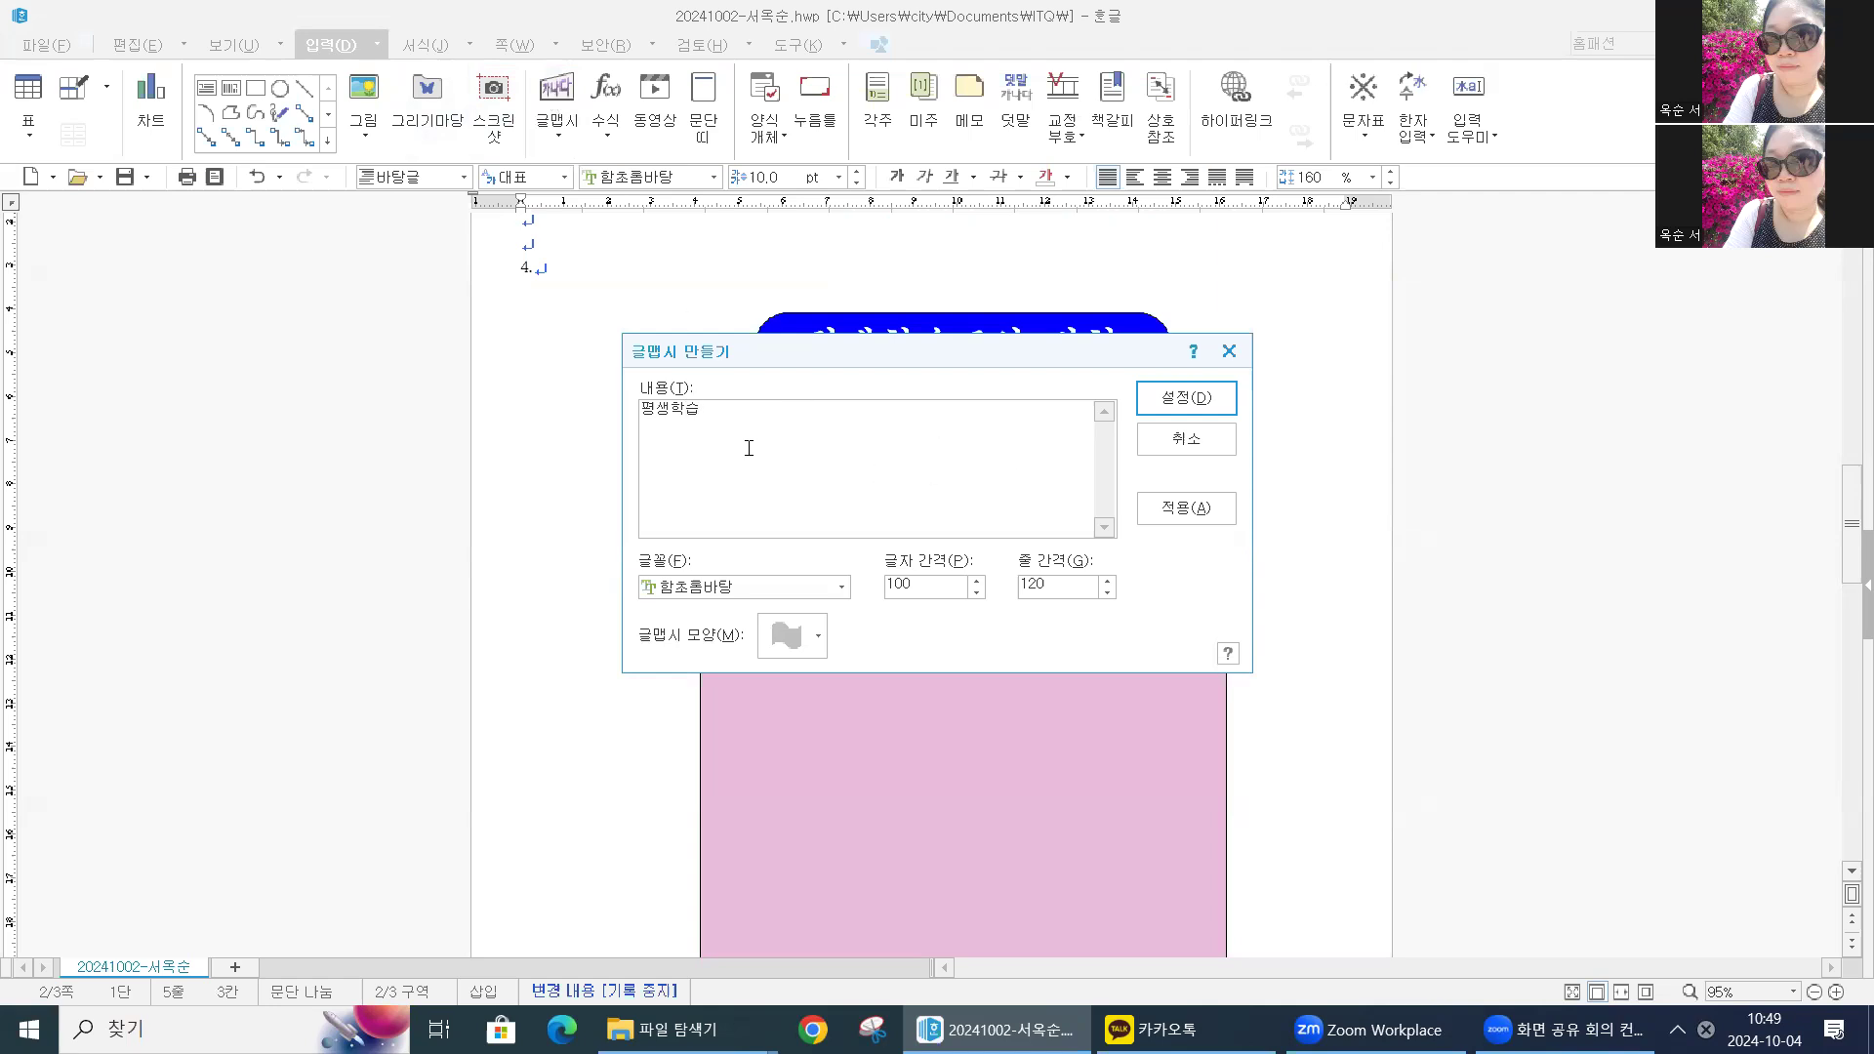
left_click(1204, 449)
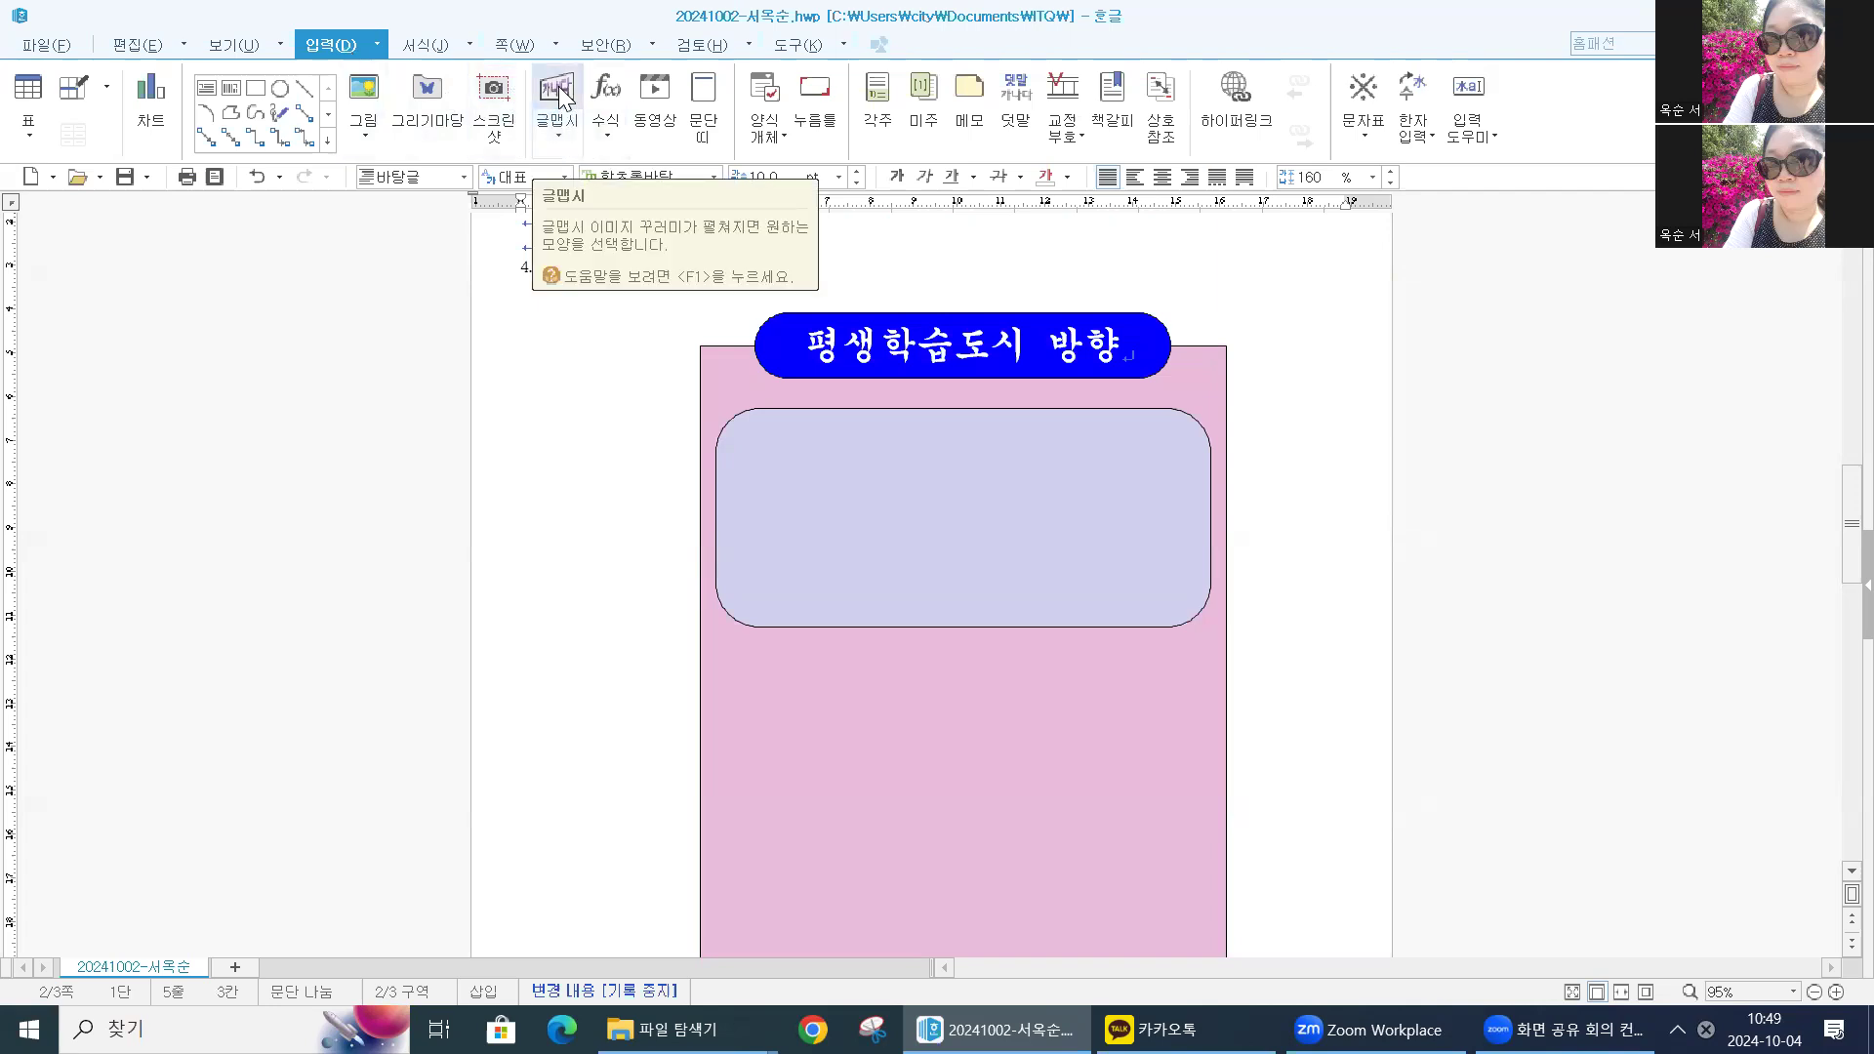
left_click(562, 146)
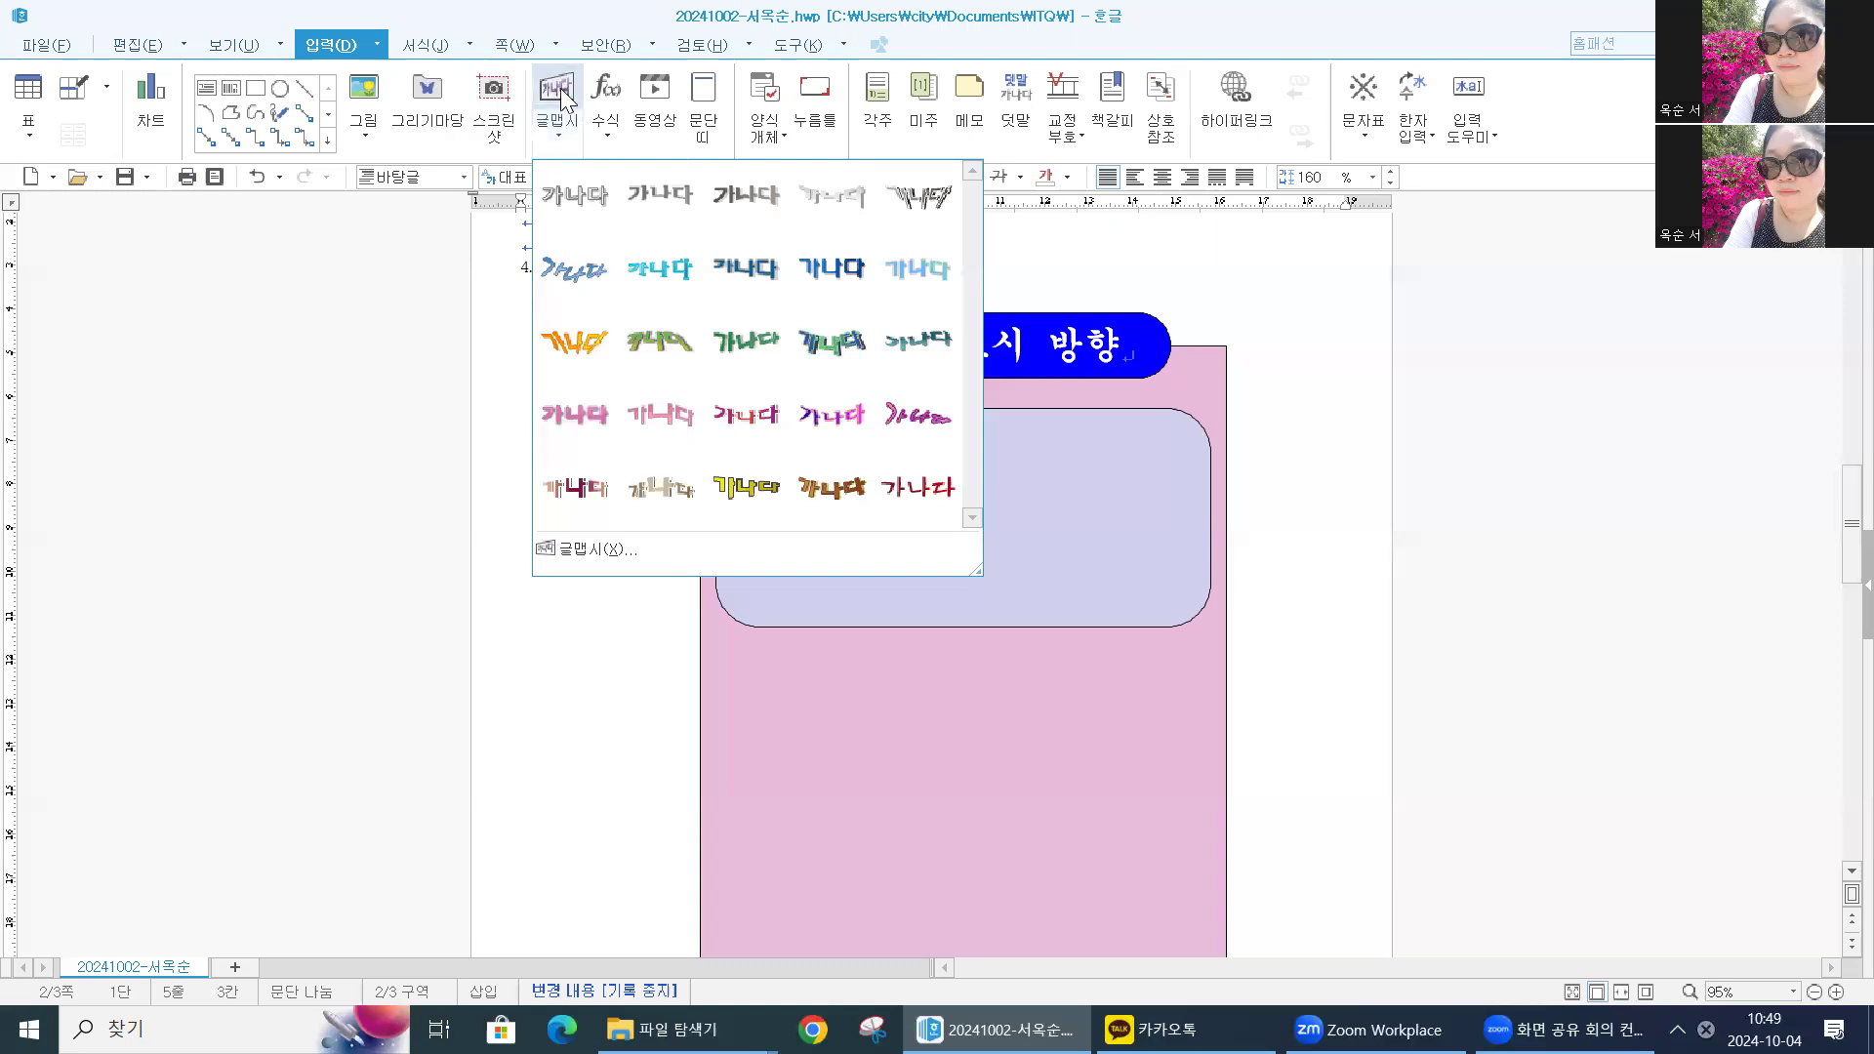
left_click(567, 99)
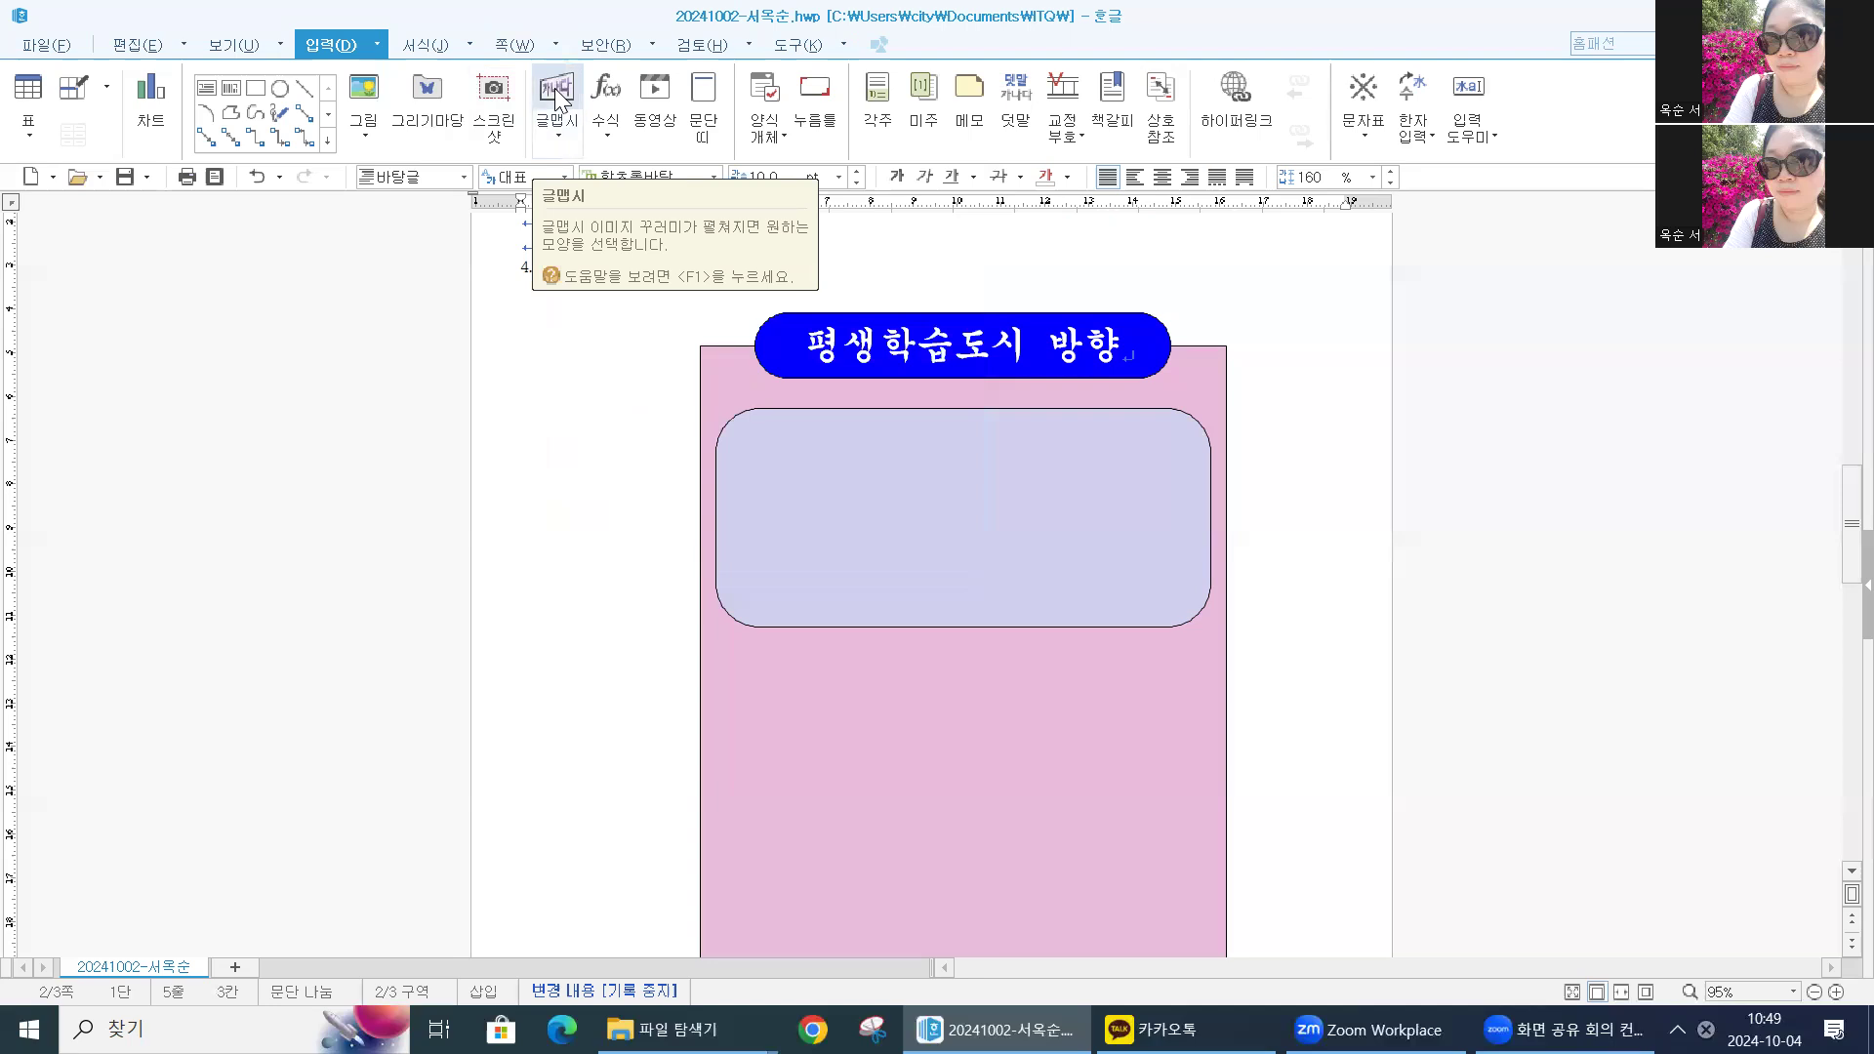
Start a new word art (글맵시) object with the text "평생학습"
left_click(557, 96)
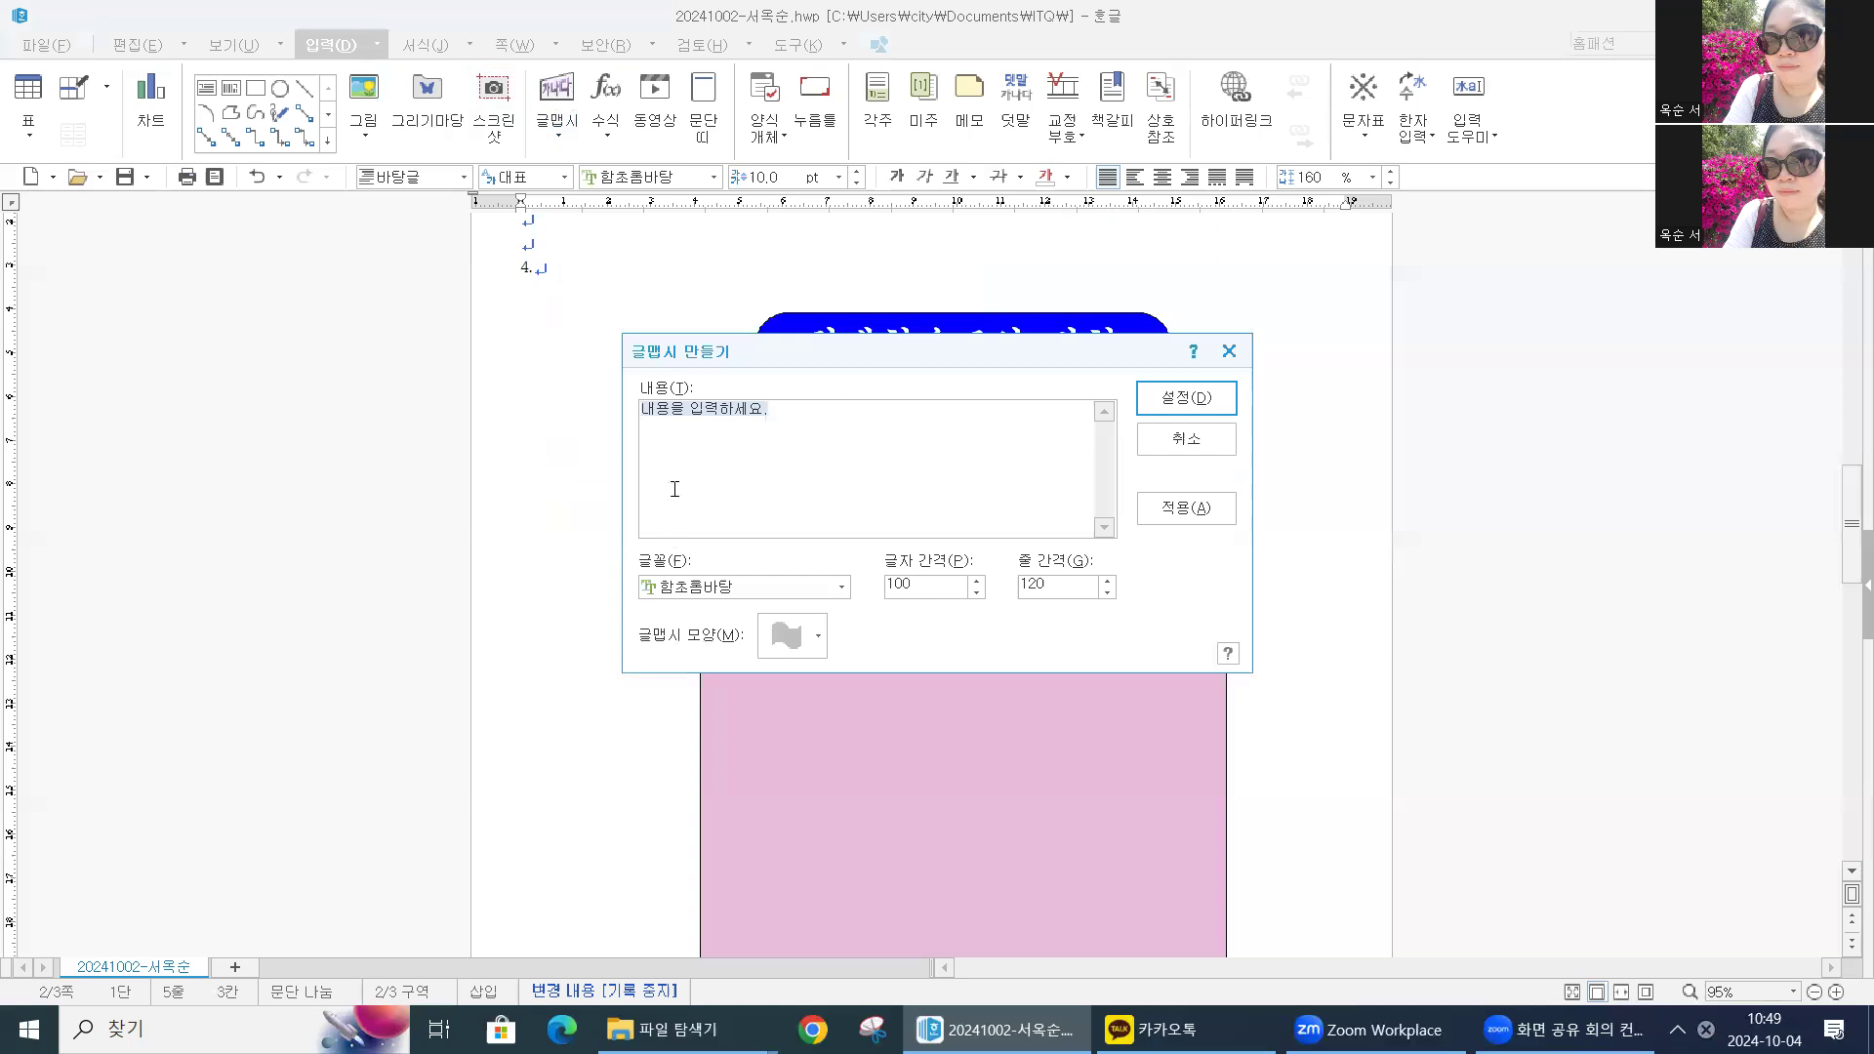
type("퐁샤")
key("BackSpace")
key("BackSpace")
type("평생ㅎ")
type("학습")
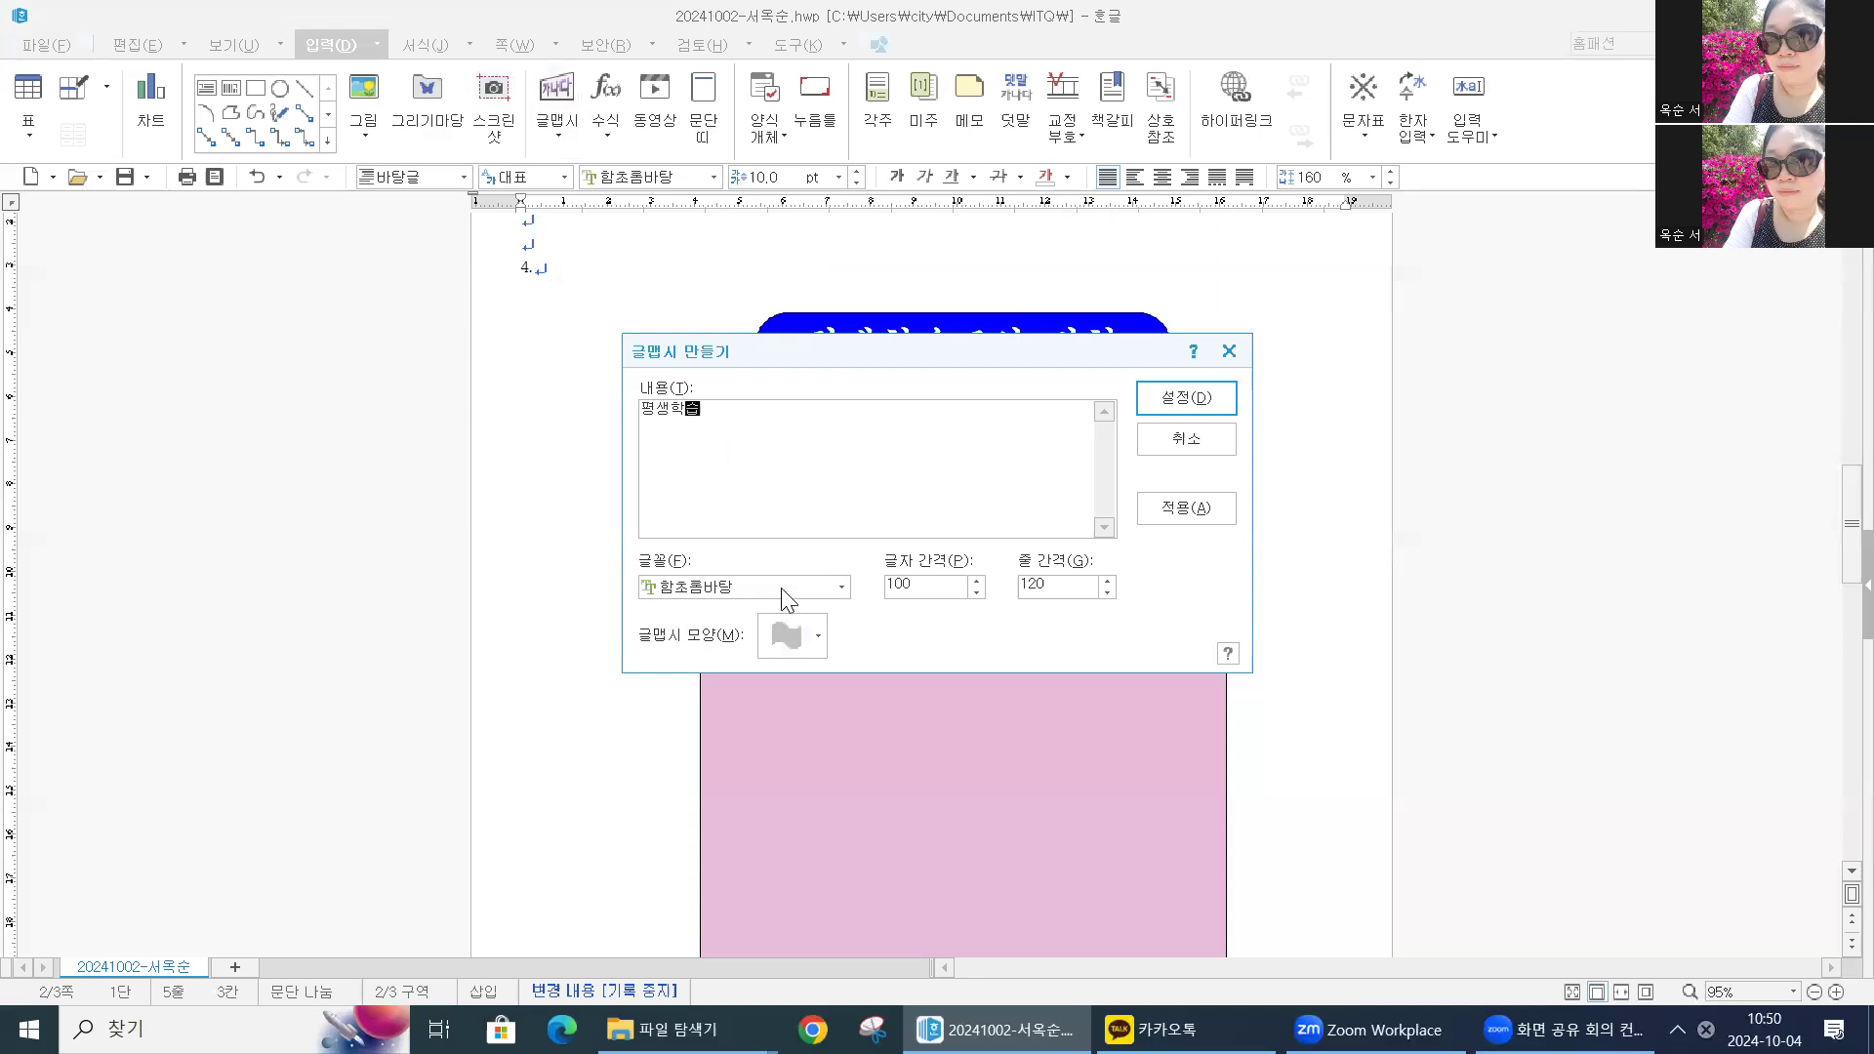
Set the word art's font to 굴림 and its shape to the slanted parallelogram, and insert it
left_click(841, 589)
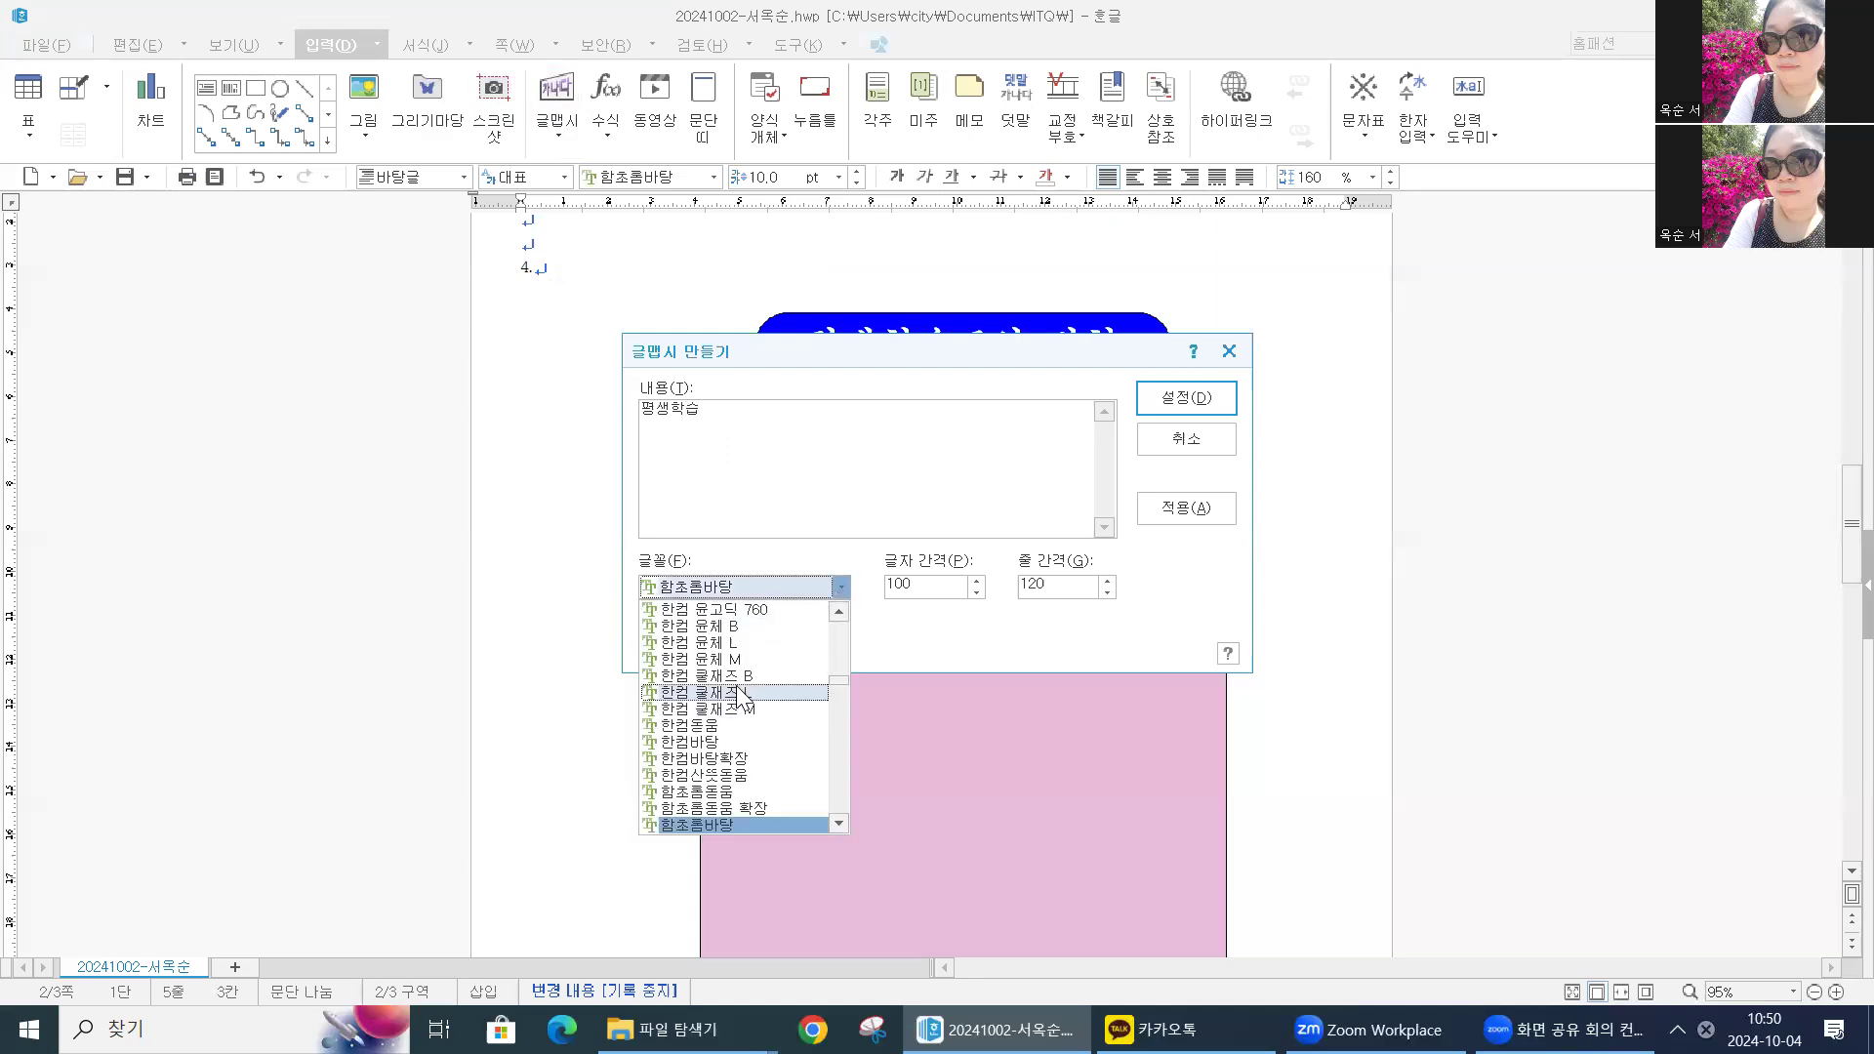
scroll(738, 699, "up", 10)
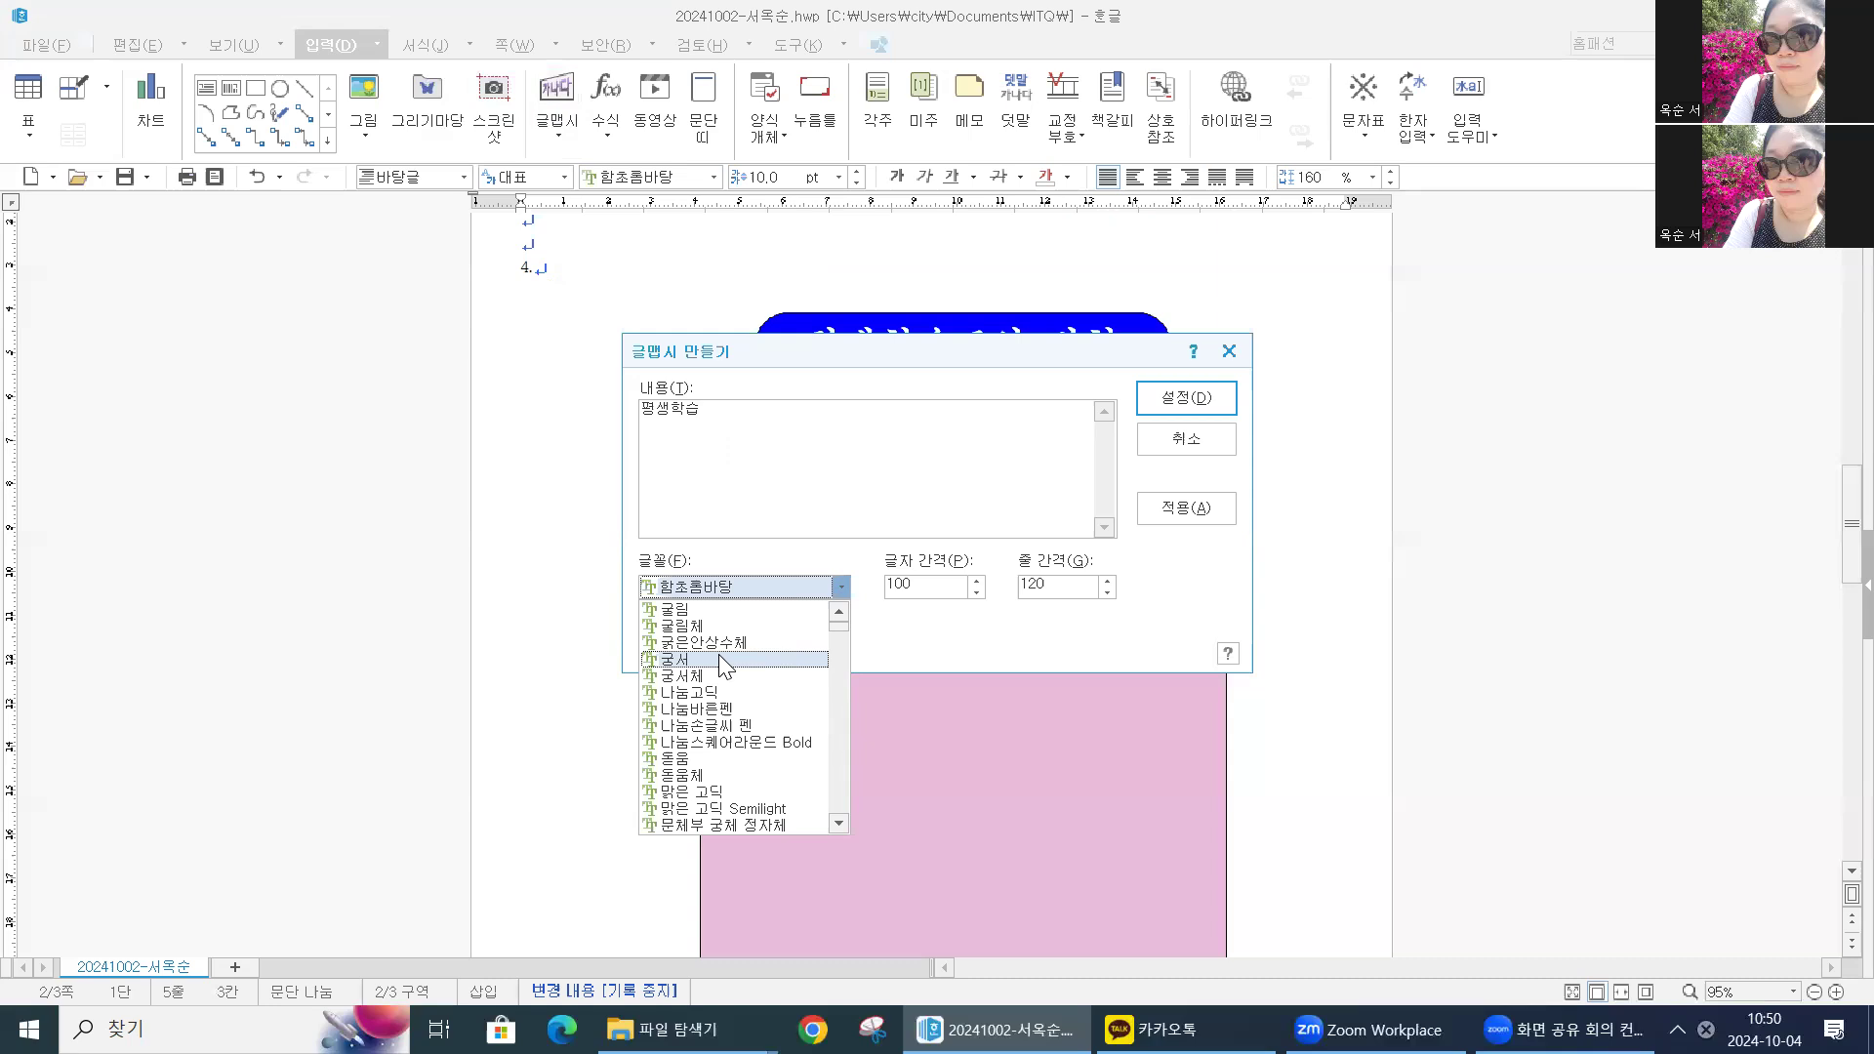
left_click(732, 611)
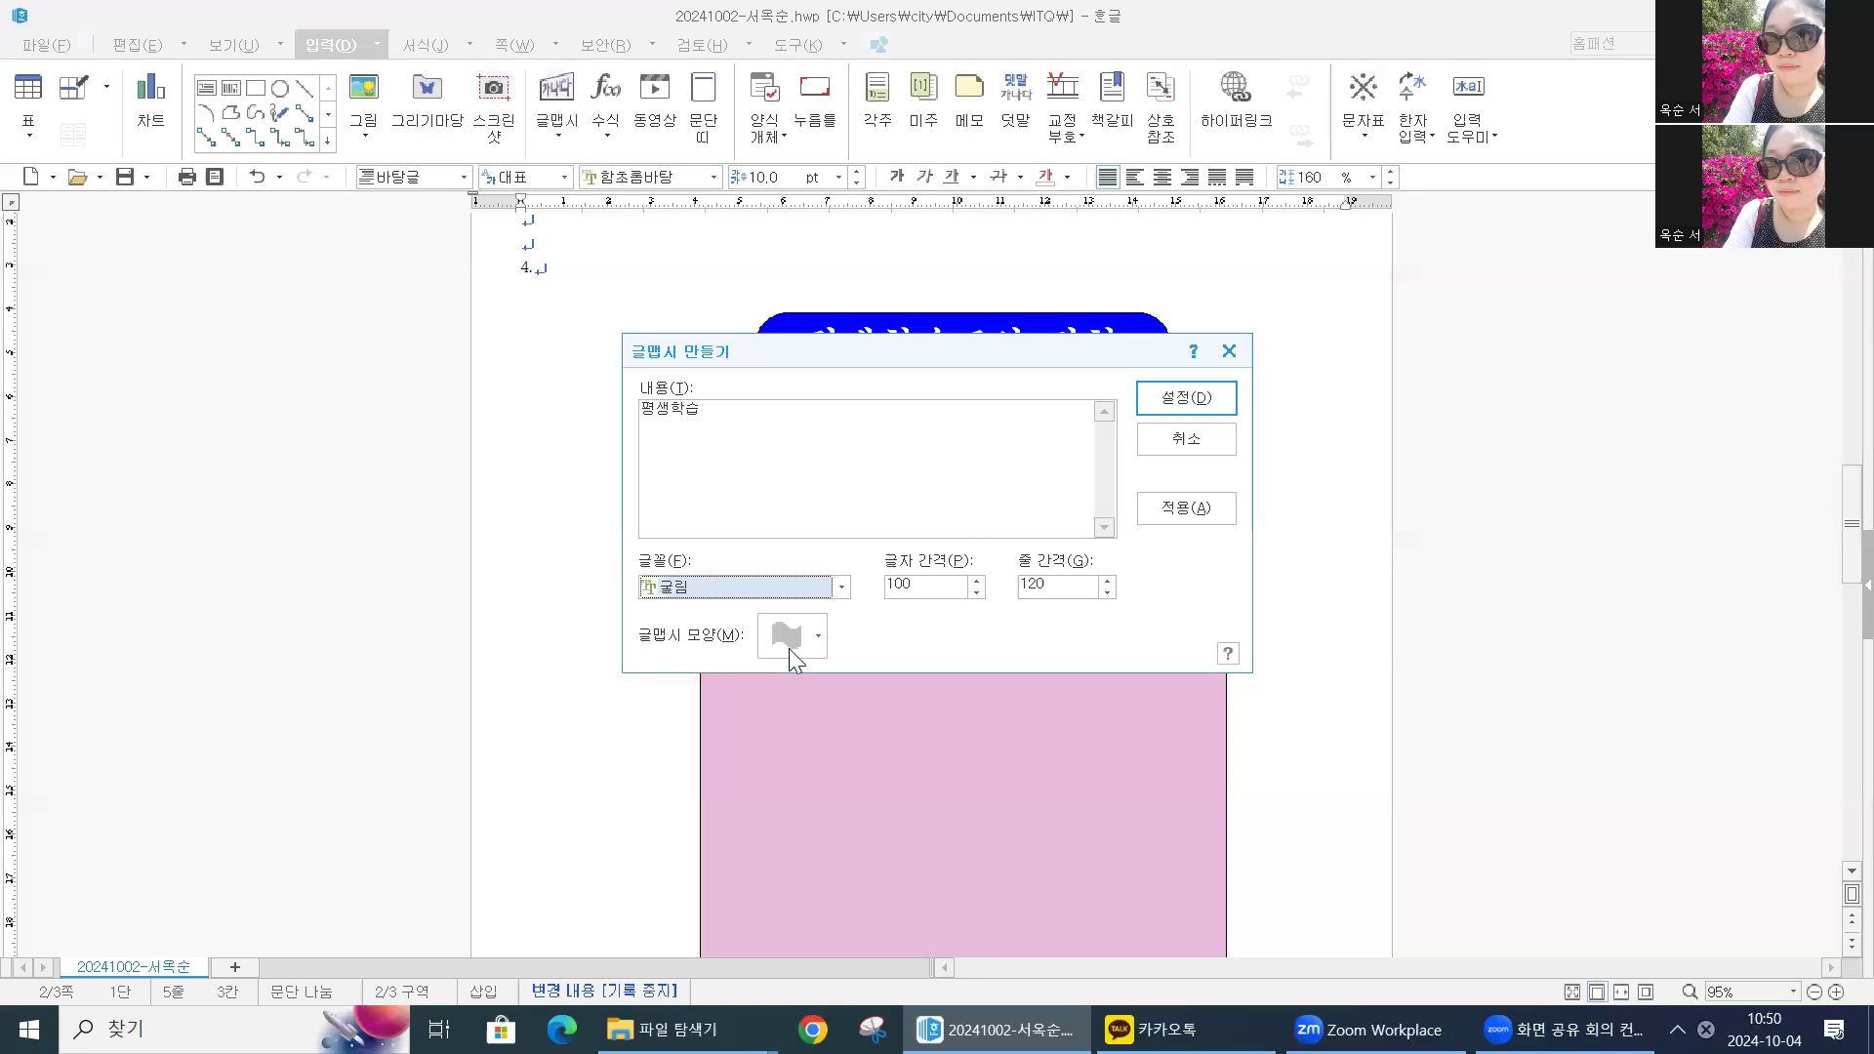
left_click(818, 632)
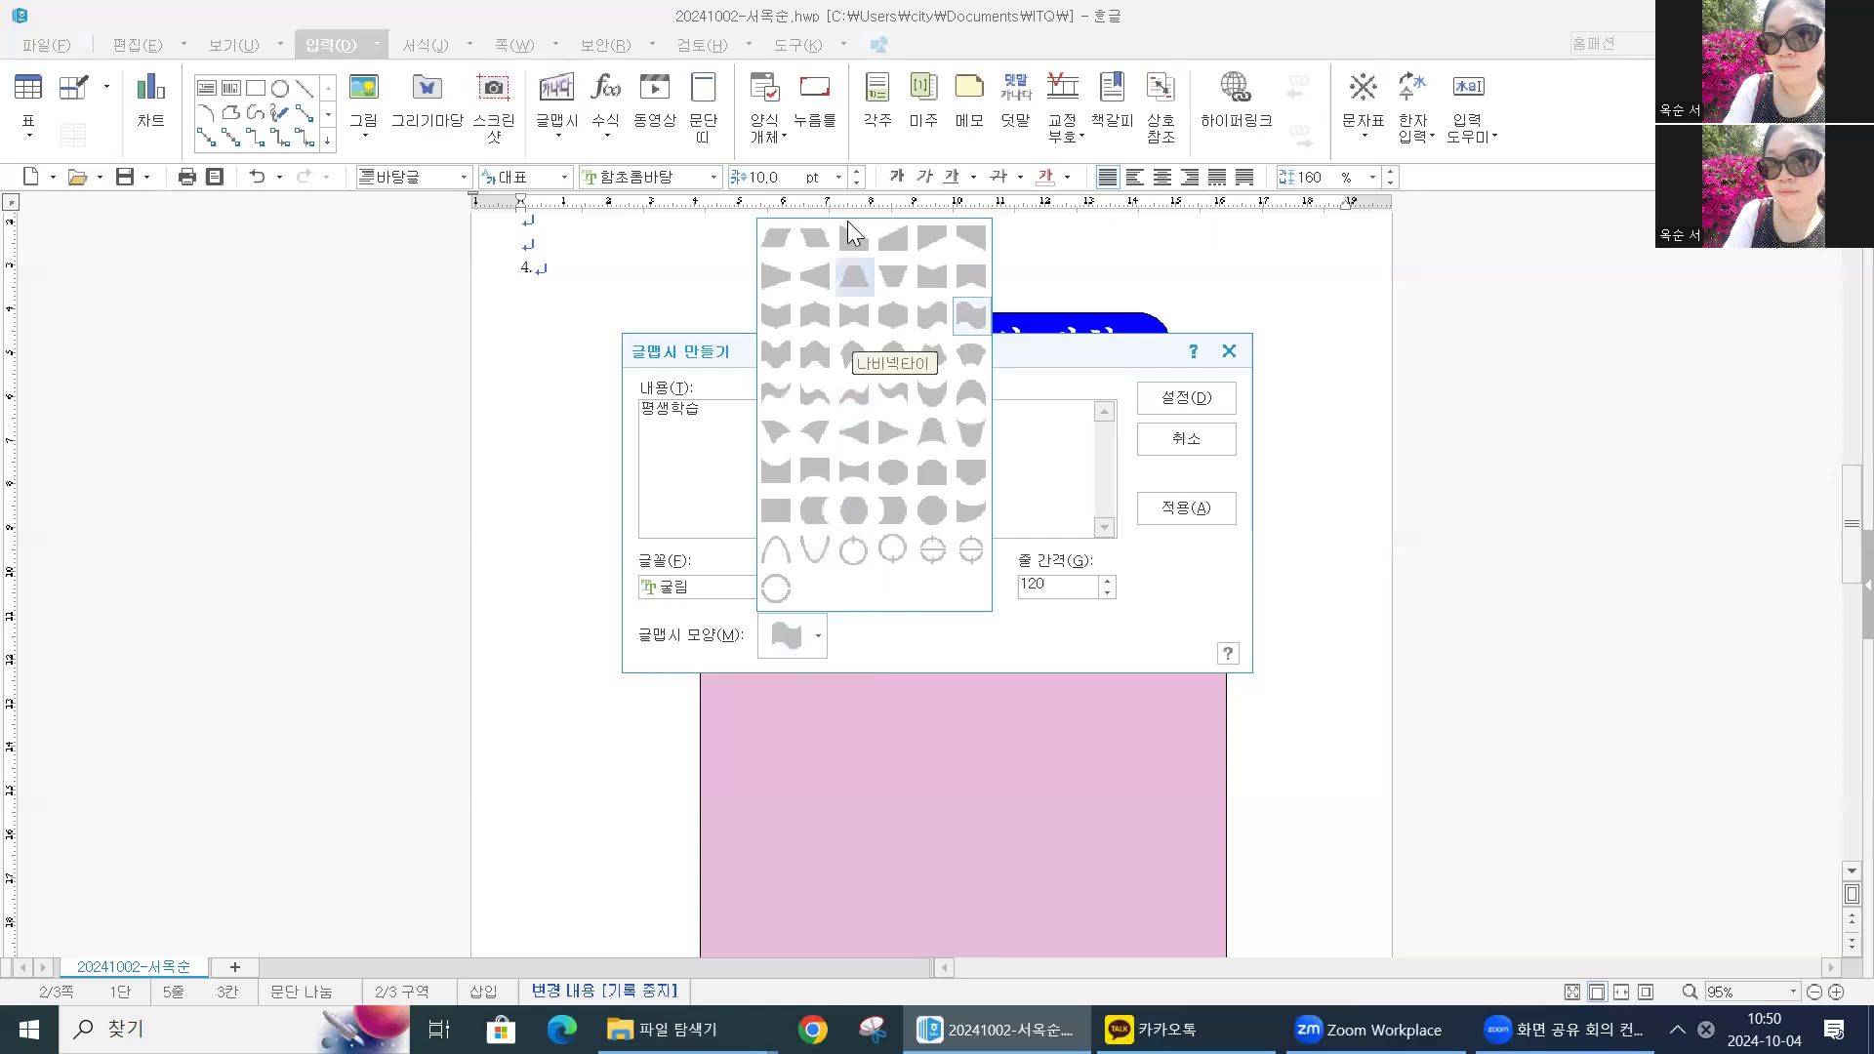
left_click(769, 242)
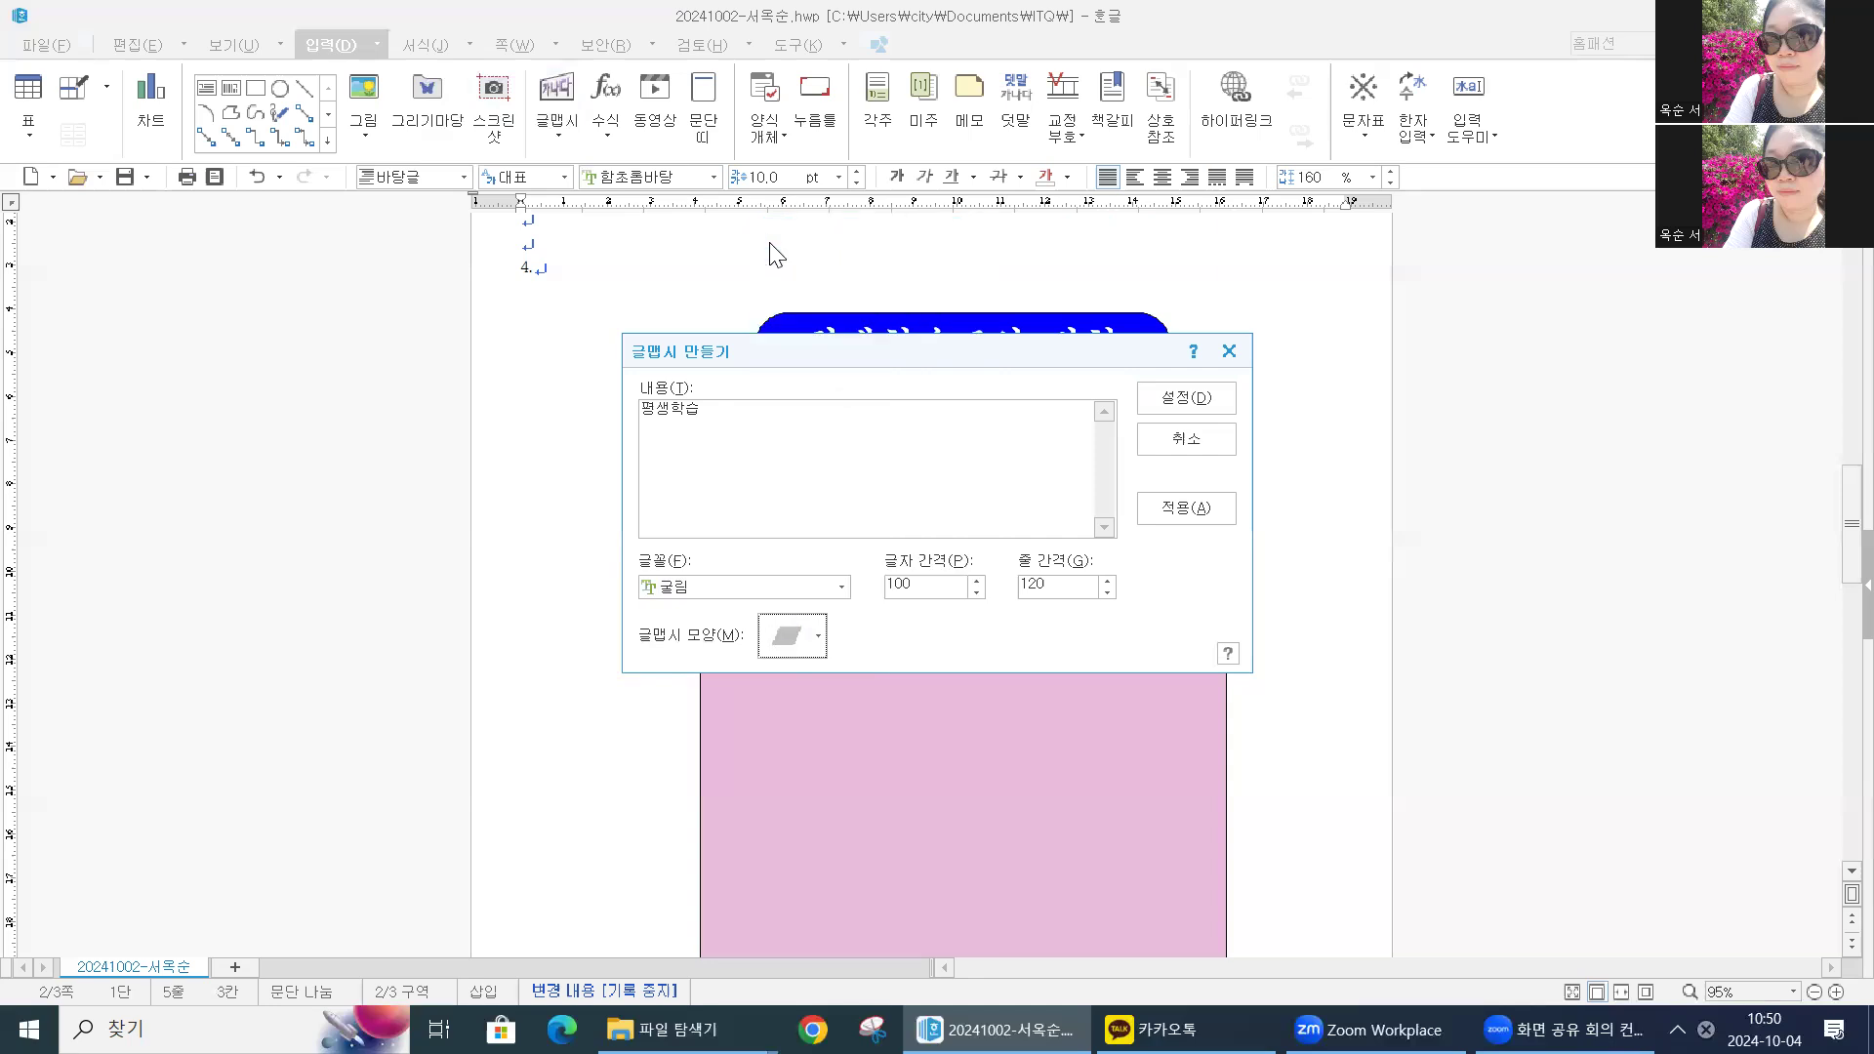
left_click(1185, 398)
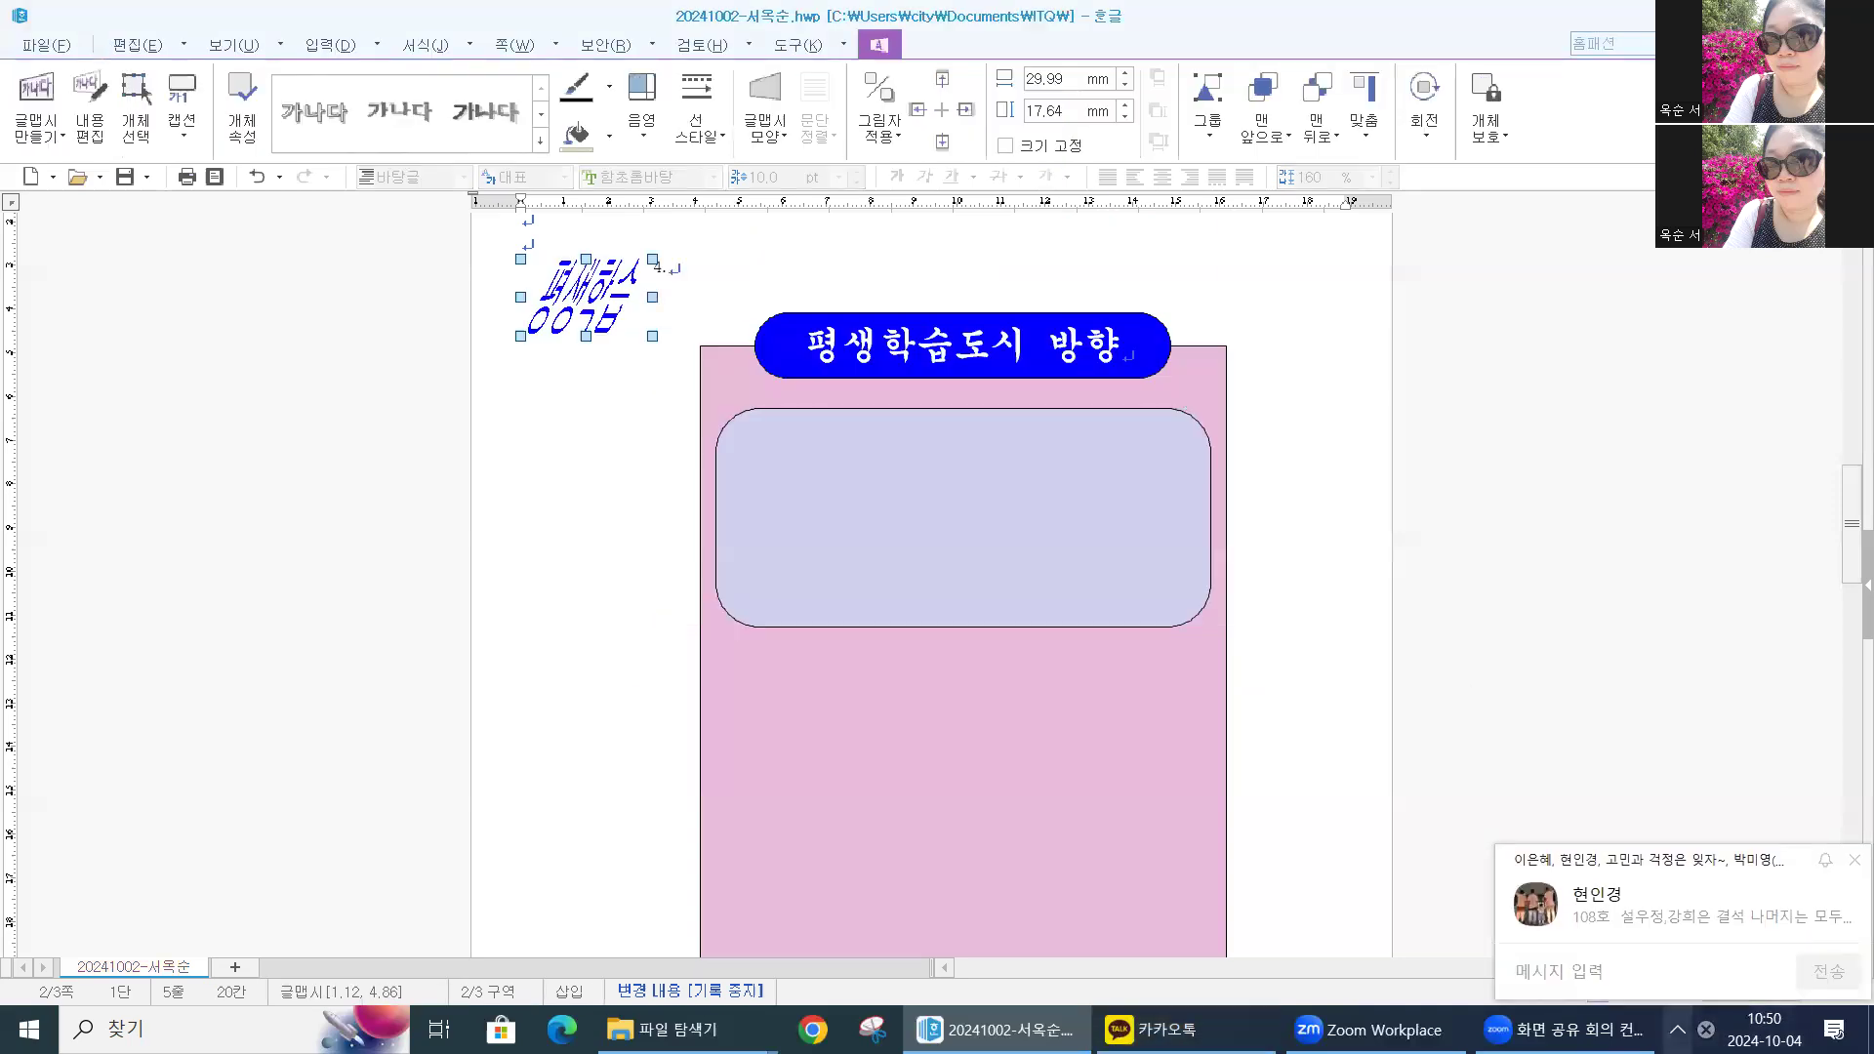
Log out of the KakaoTalk messenger running in the background
left_click(1678, 1030)
right_click(1755, 884)
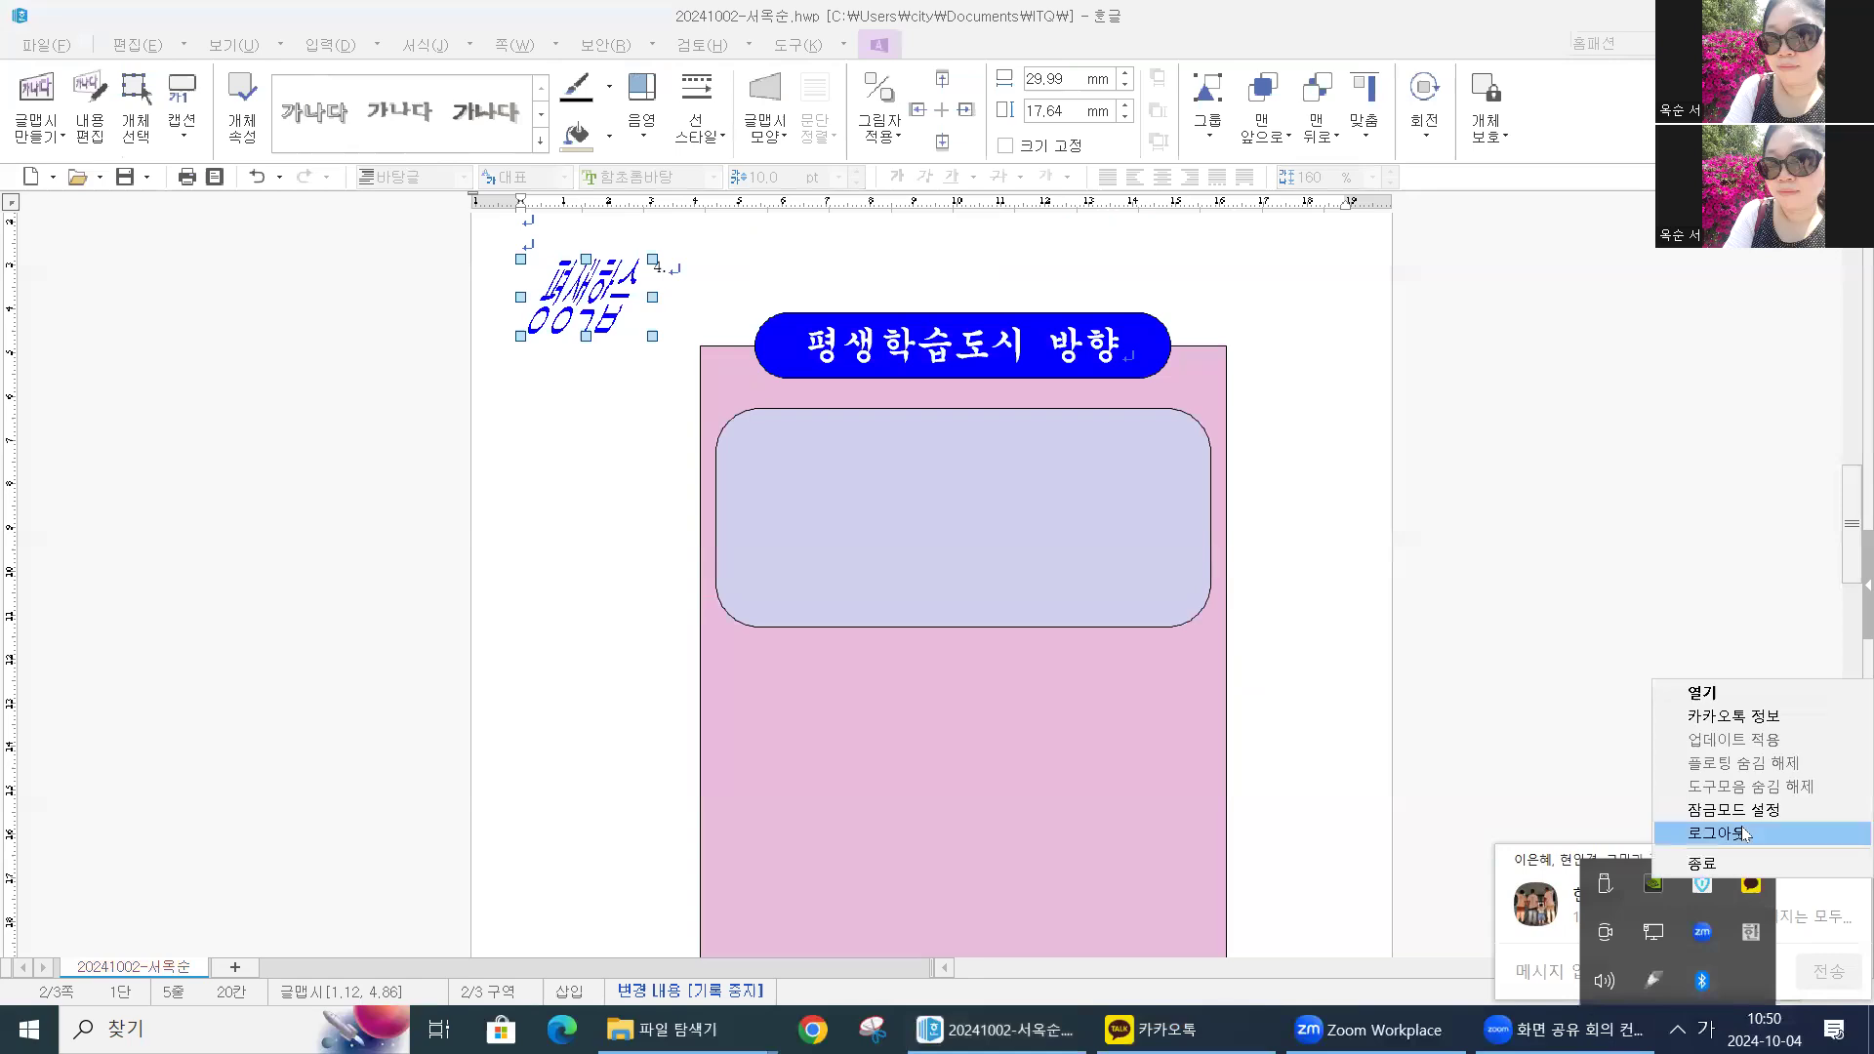
left_click(1744, 832)
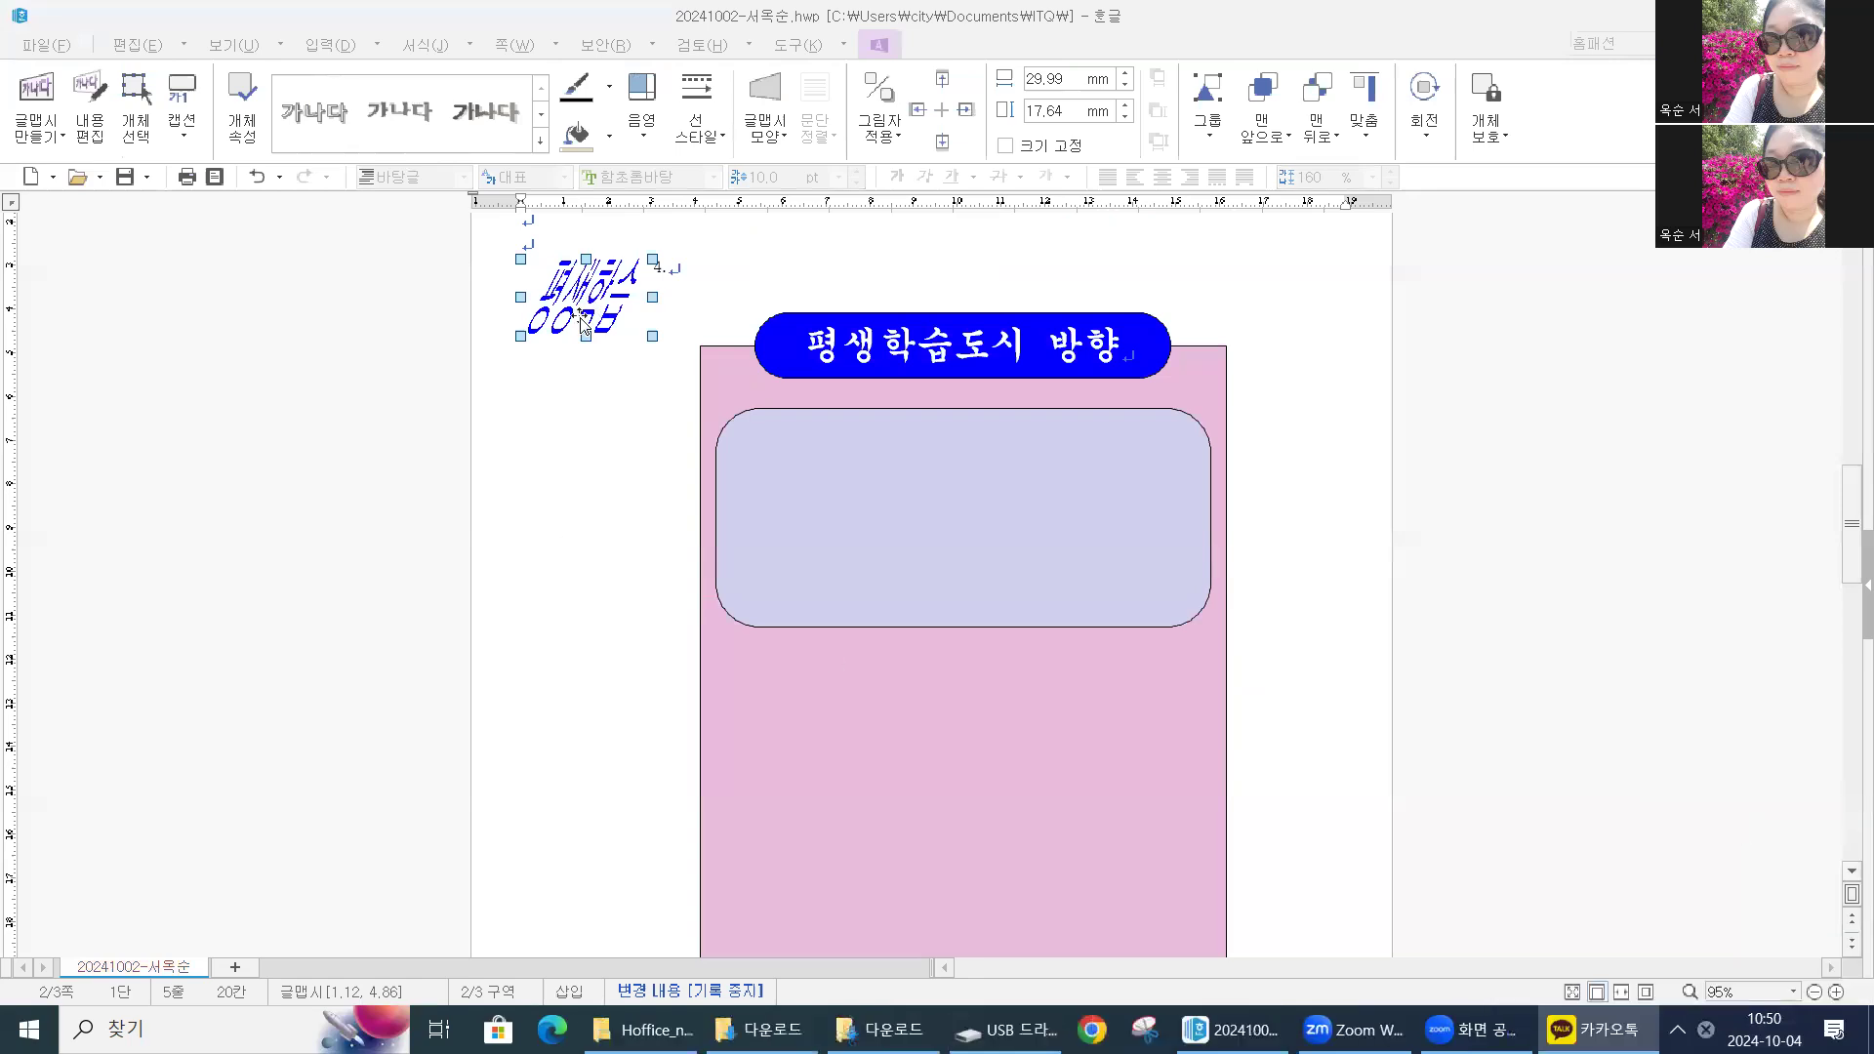
Set the "평생학습" word art's size to 50 mm wide by 30 mm high and lock its size
scroll(575, 322, "up", 2)
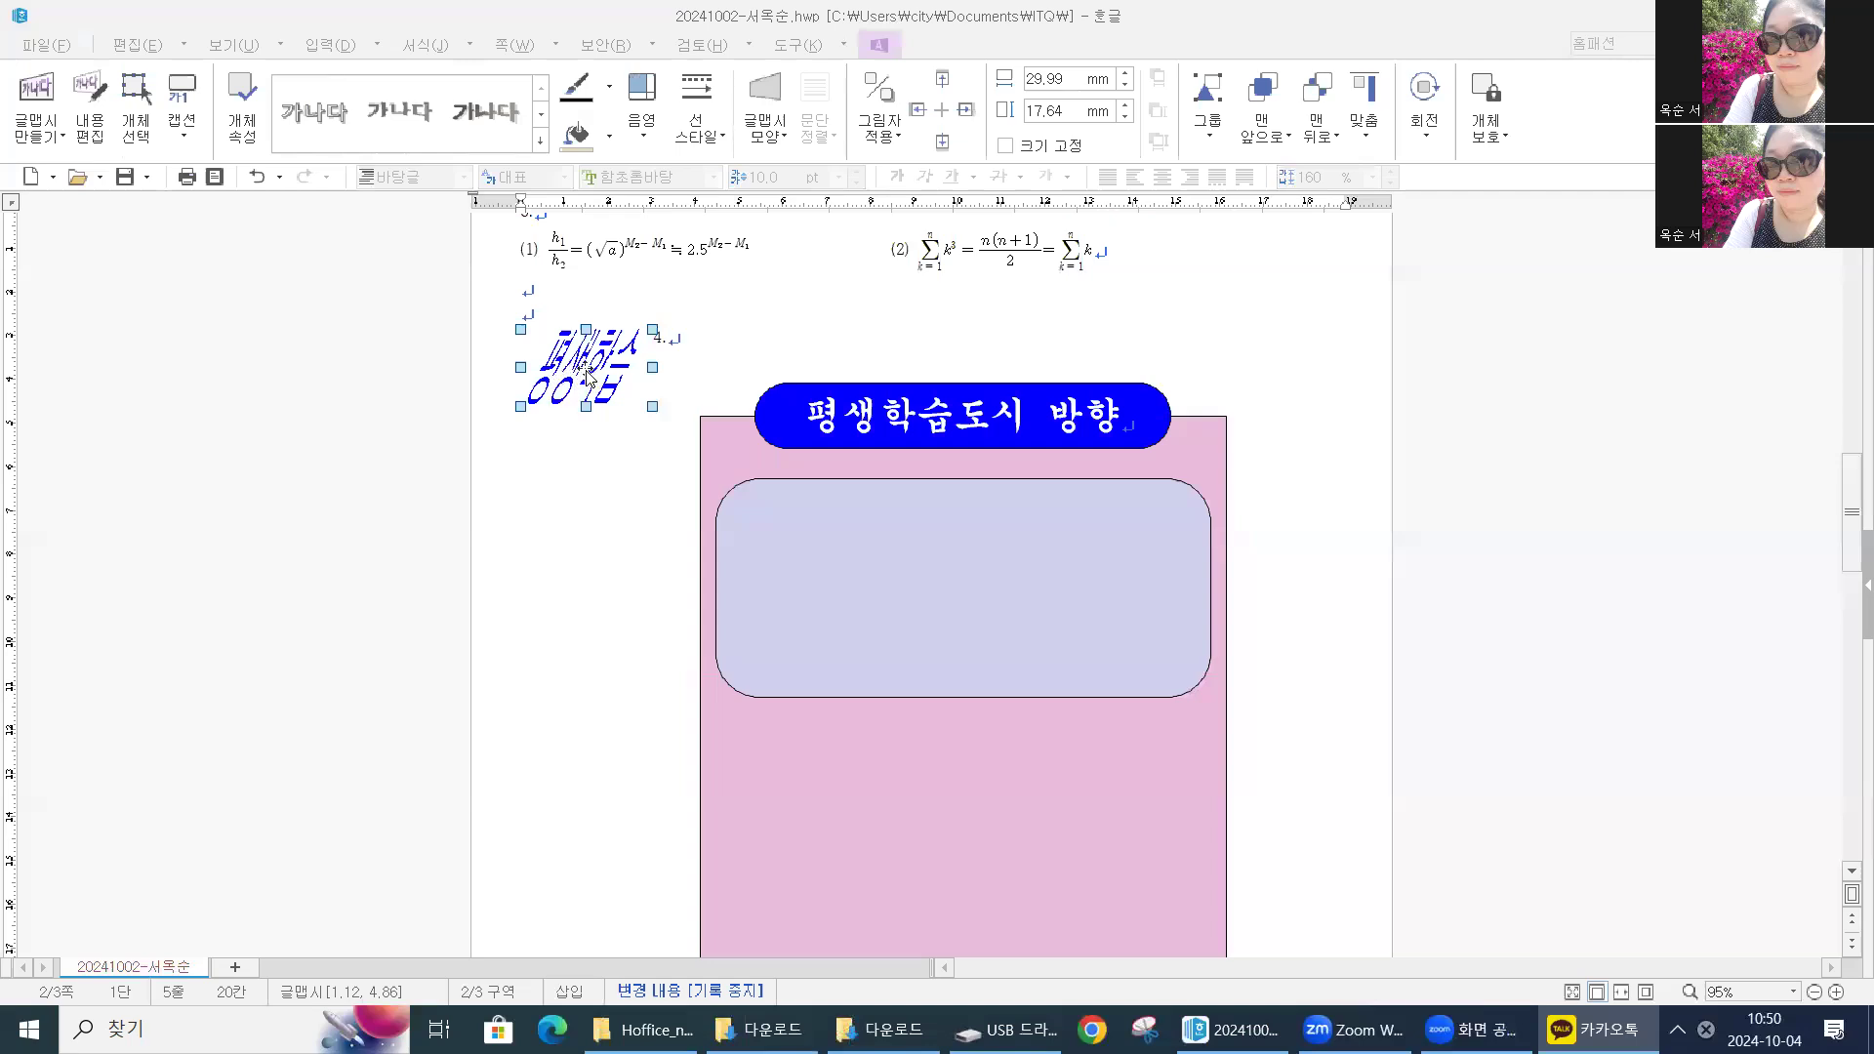
double_click(584, 380)
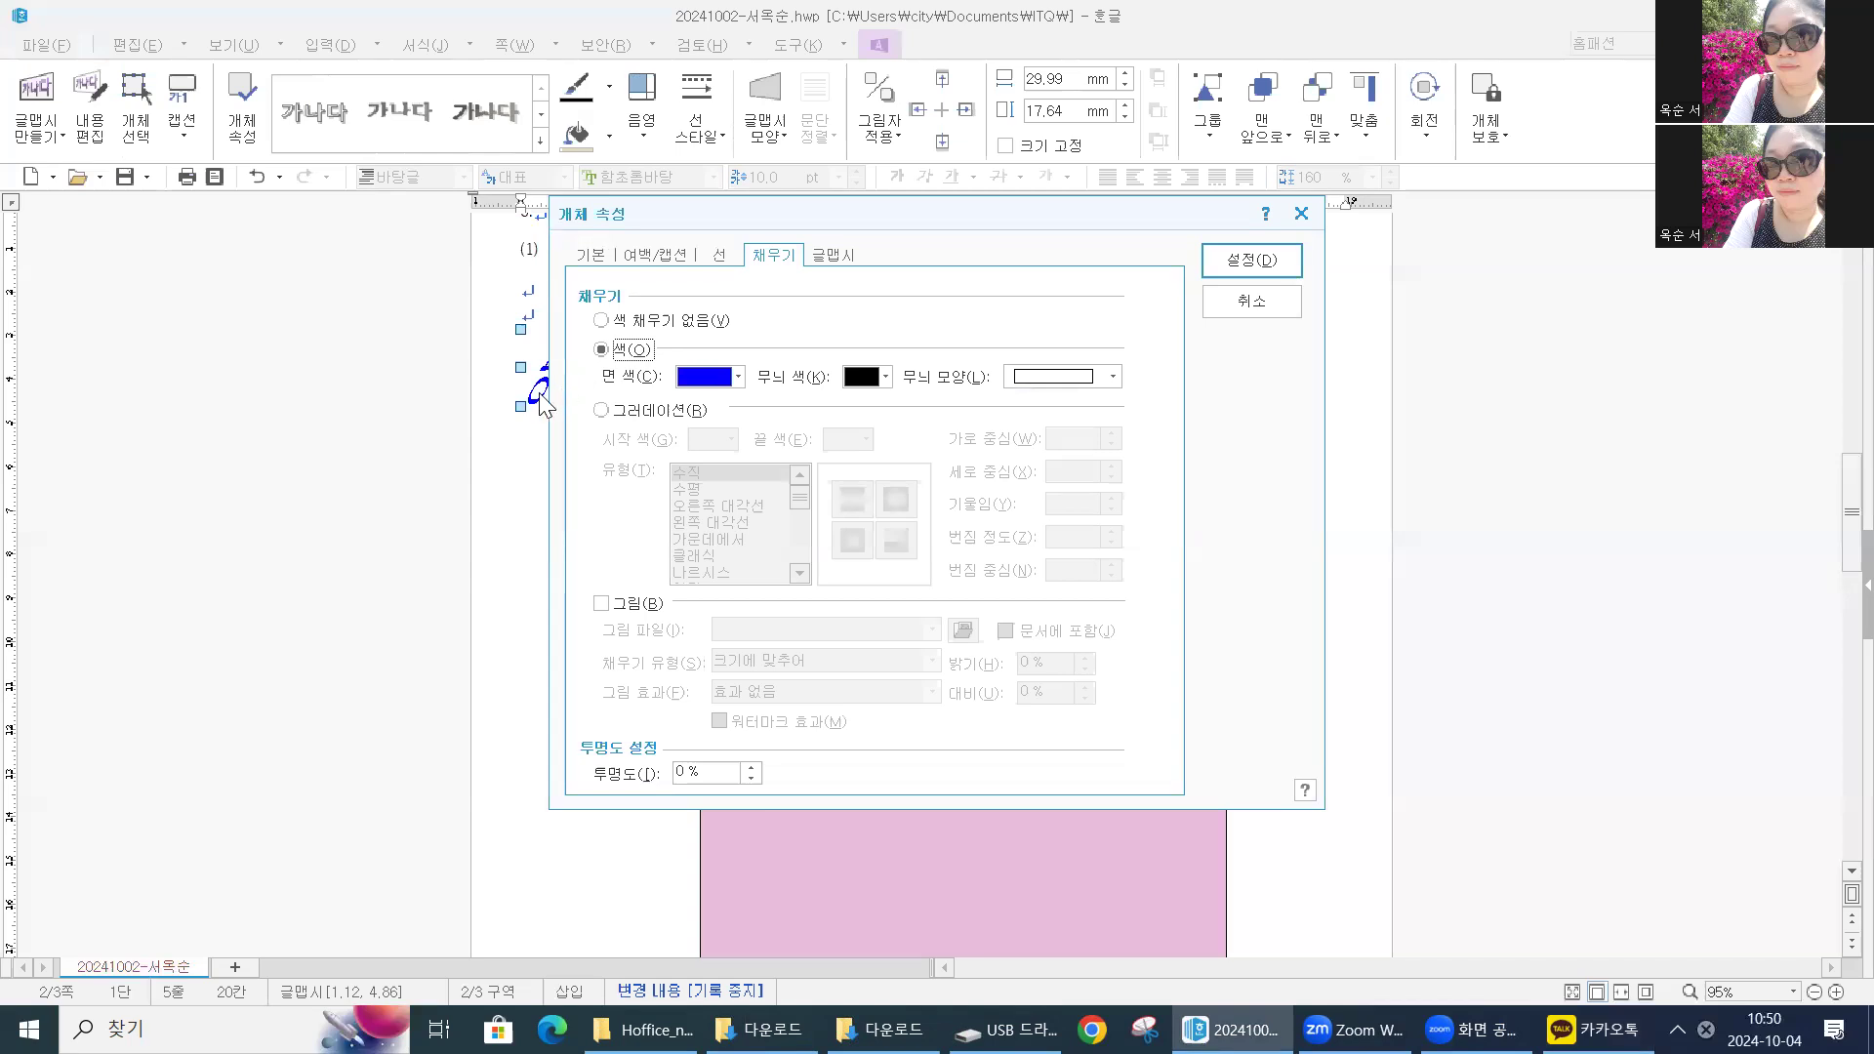
left_click(591, 258)
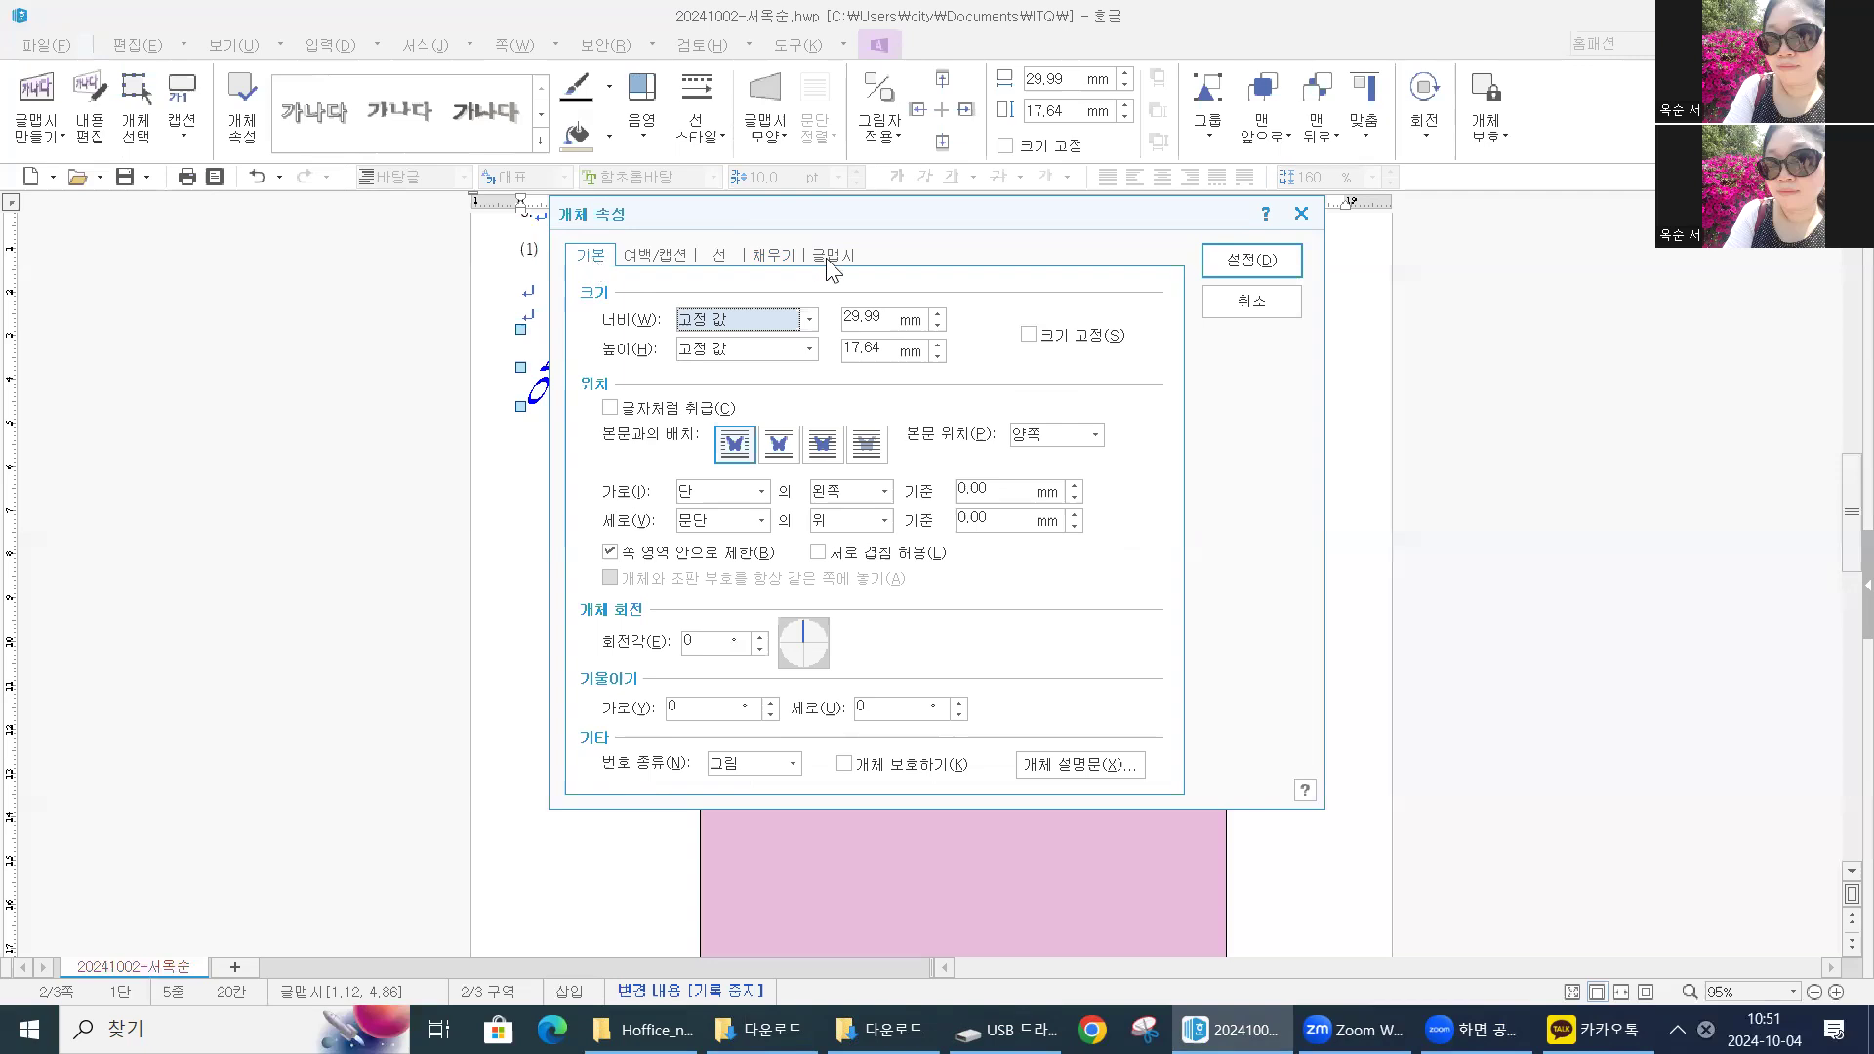
left_click(876, 318)
type("50")
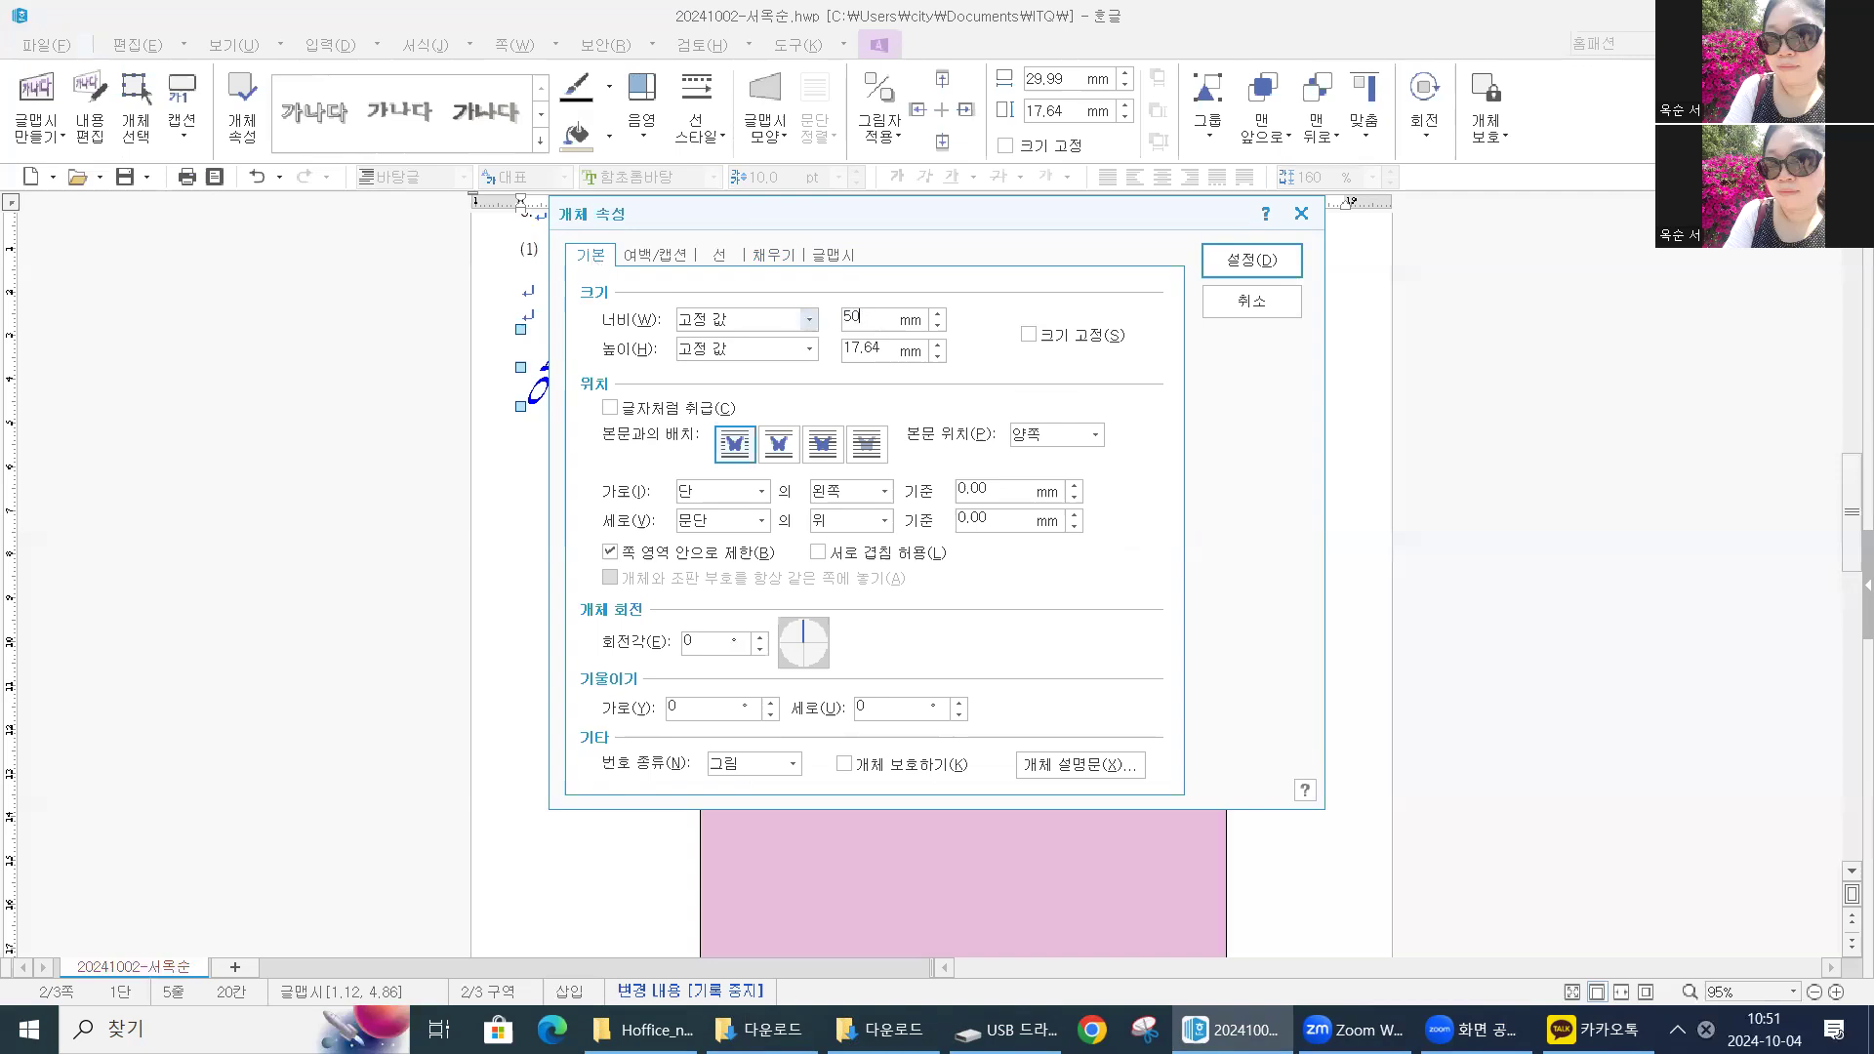
key("Tab")
type("30")
left_click(1048, 338)
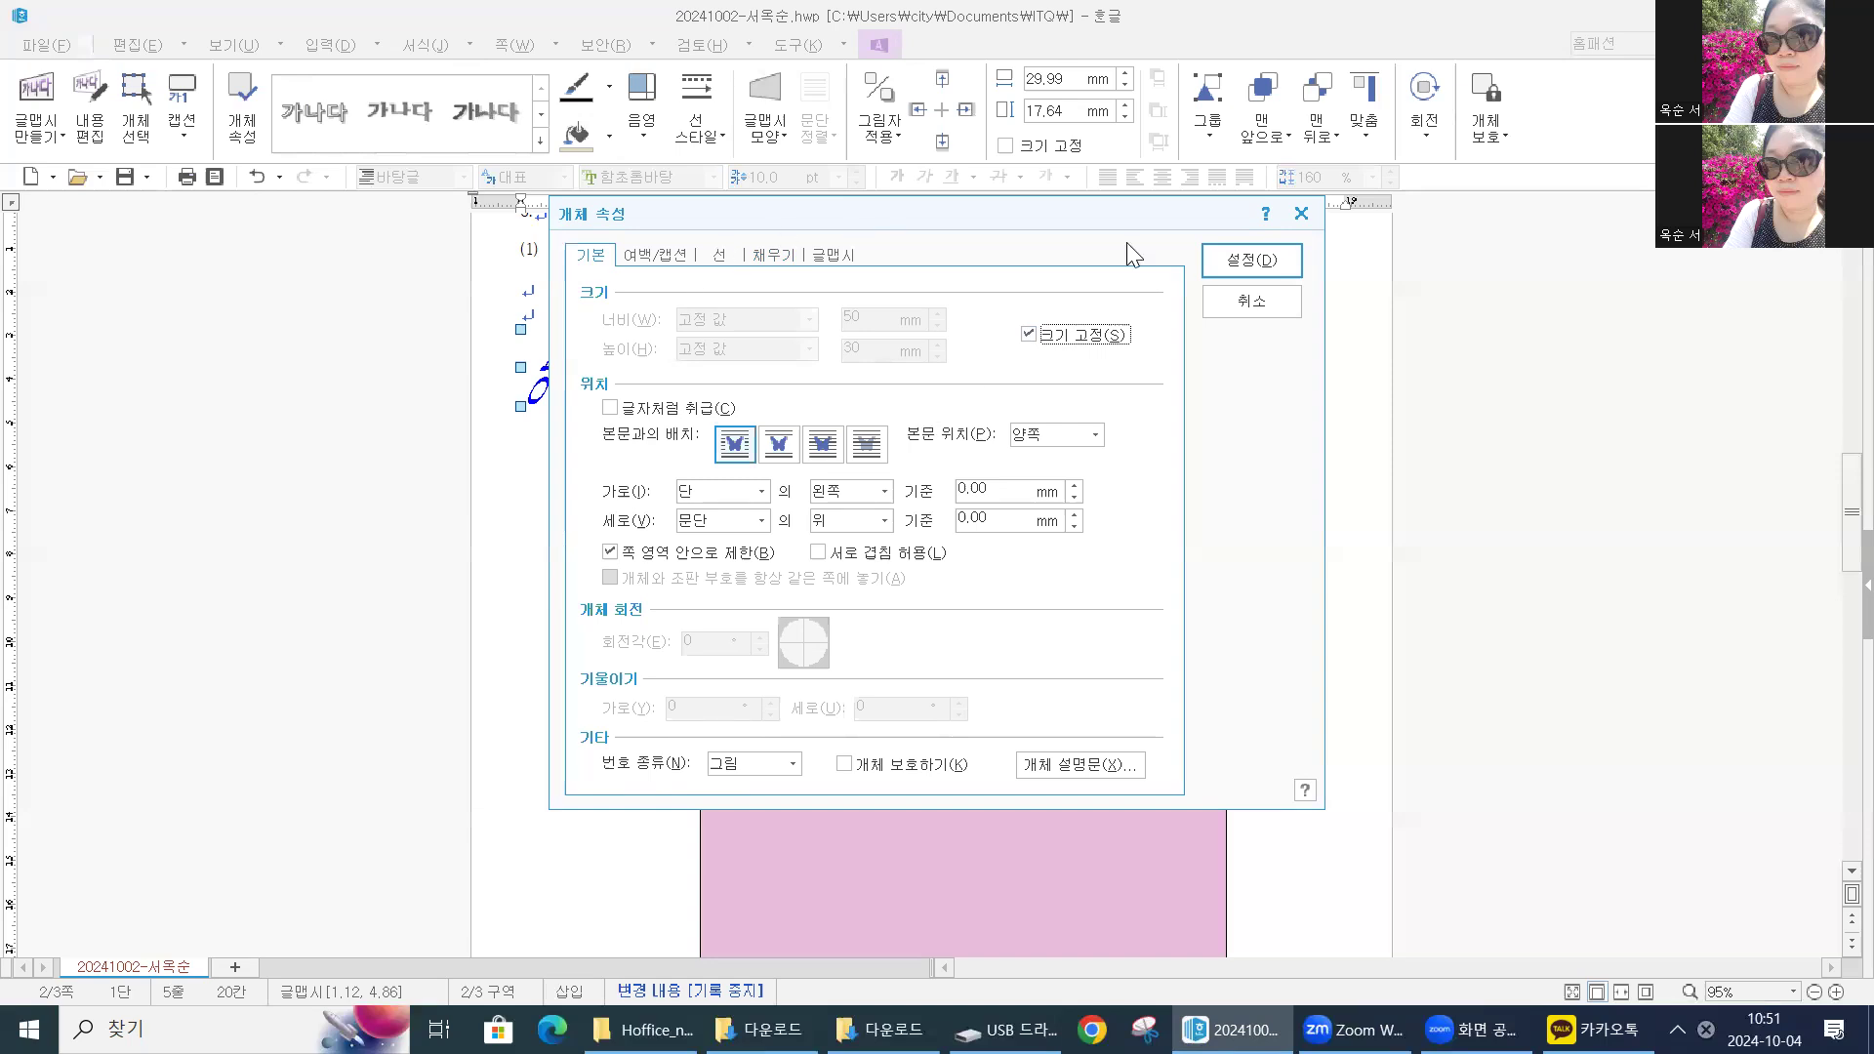
left_click(1259, 262)
Move the word art down beside the rounded rectangle and set its text wrapping to in front of text (글 앞으로)
left_click_drag(608, 402, 659, 577)
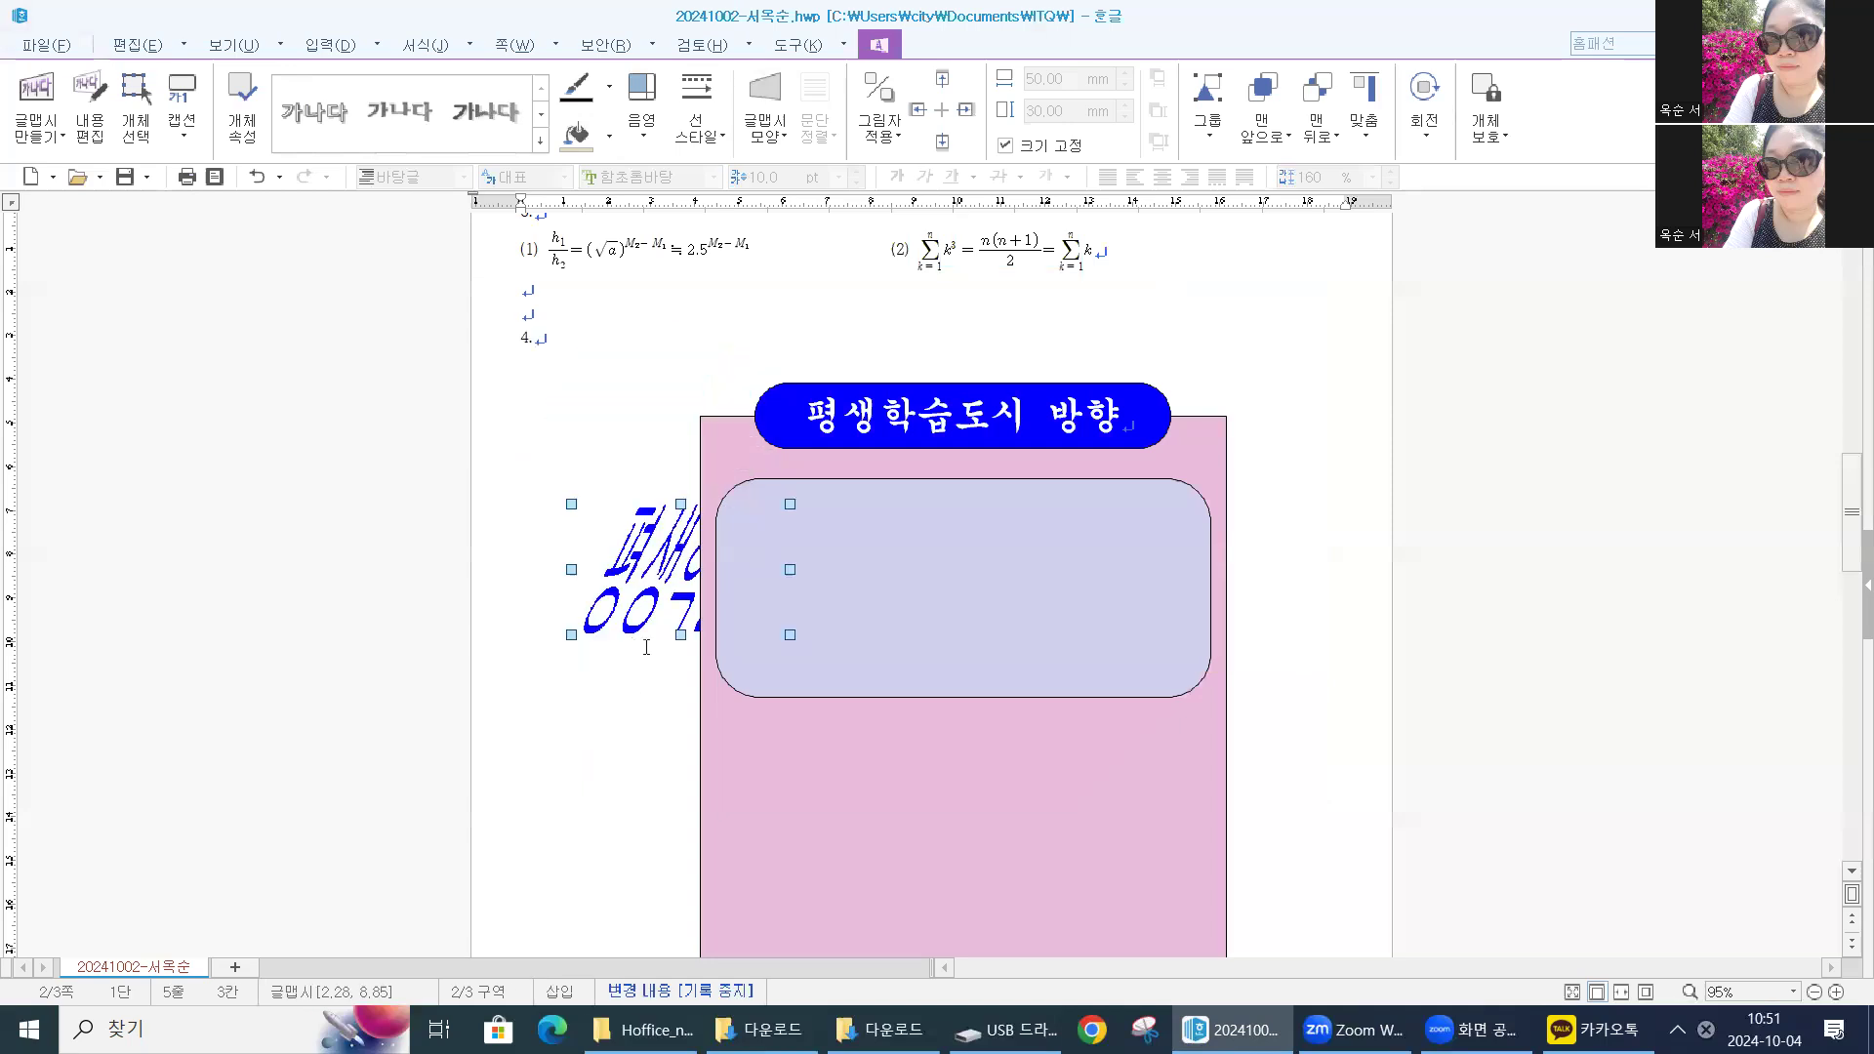
double_click(661, 552)
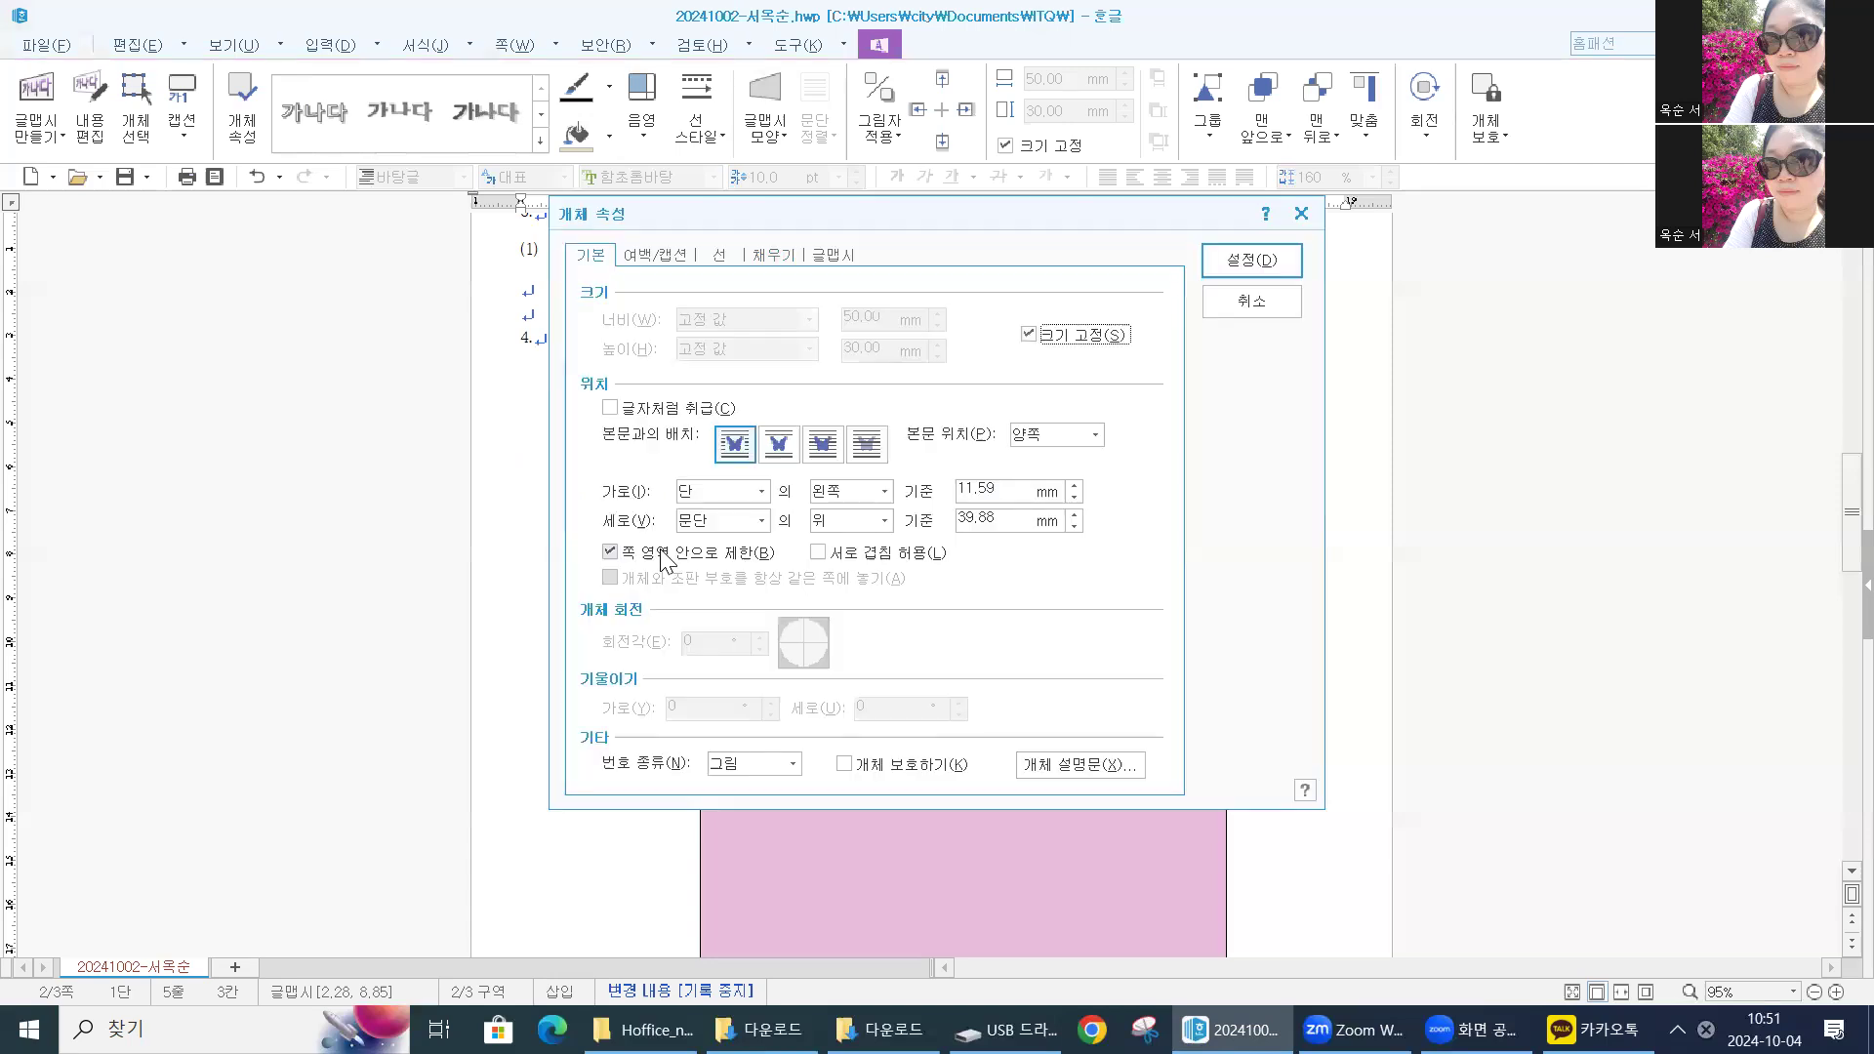
left_click(816, 453)
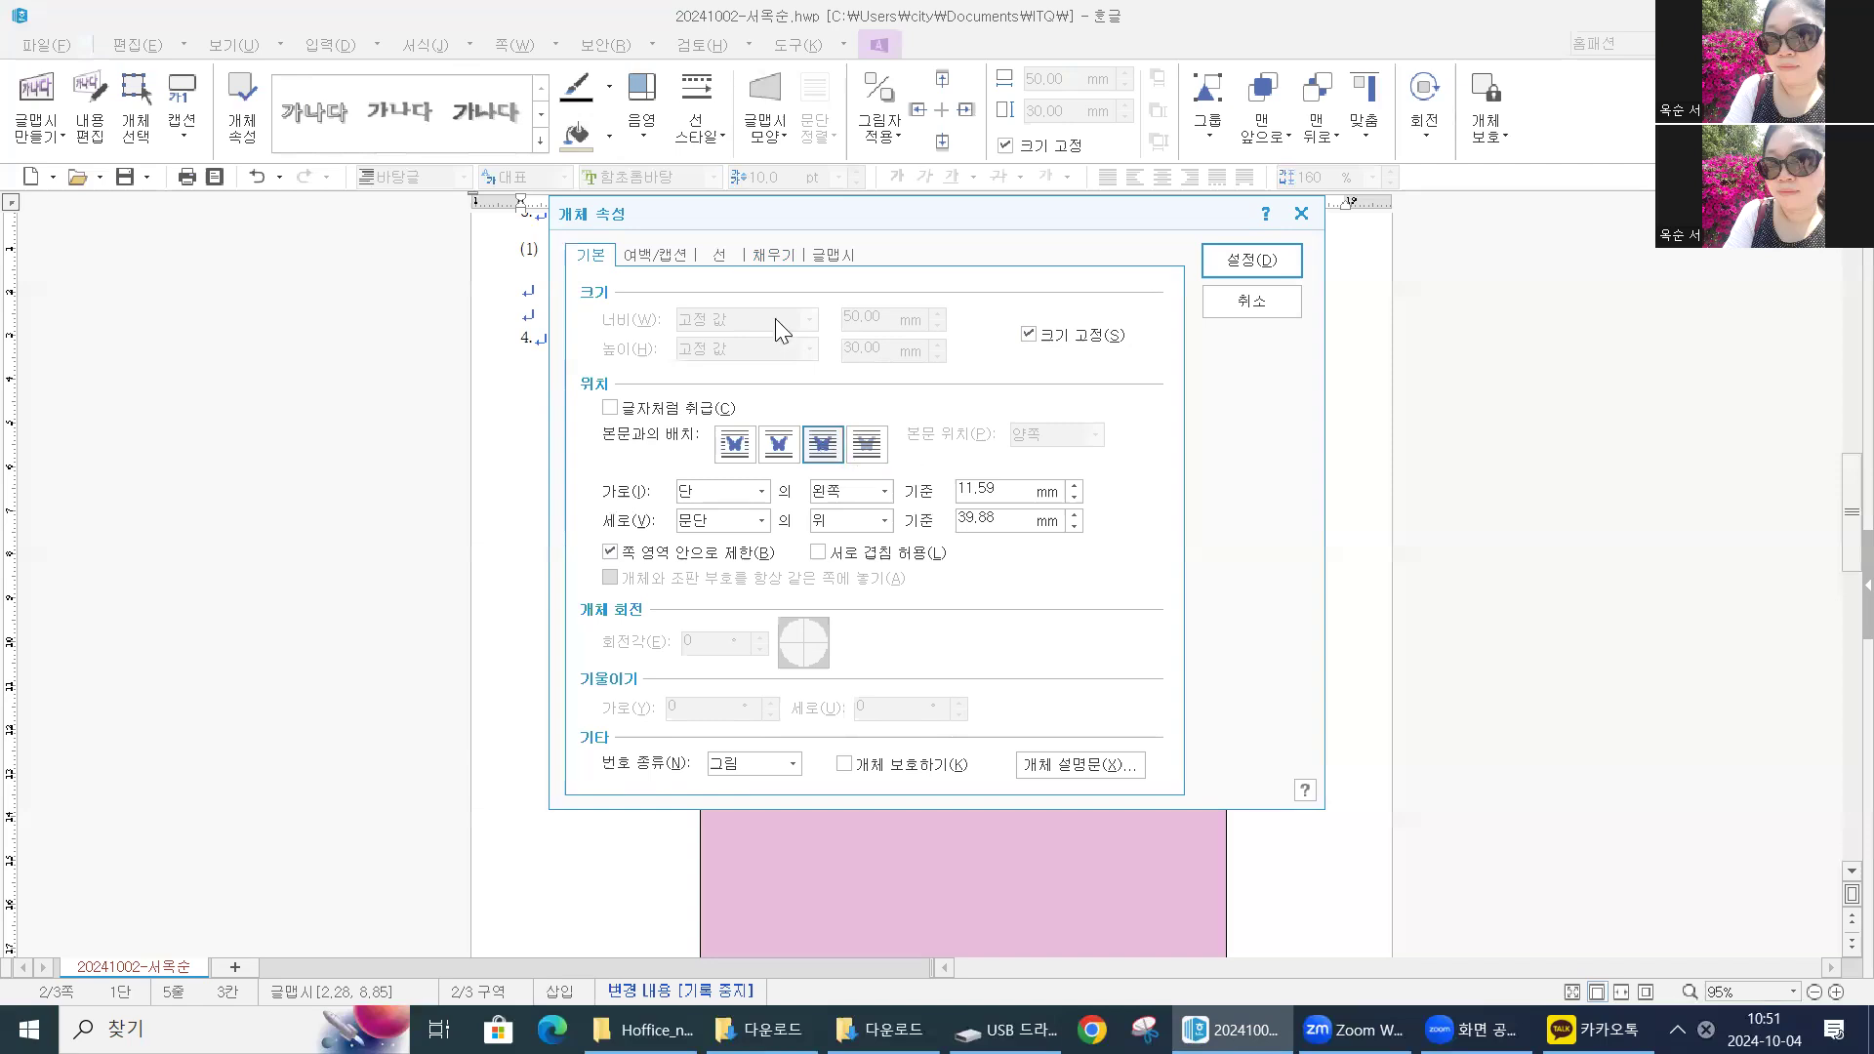
Fill the word art with the red face colour and move it into the left half of the rounded rectangle
left_click(774, 256)
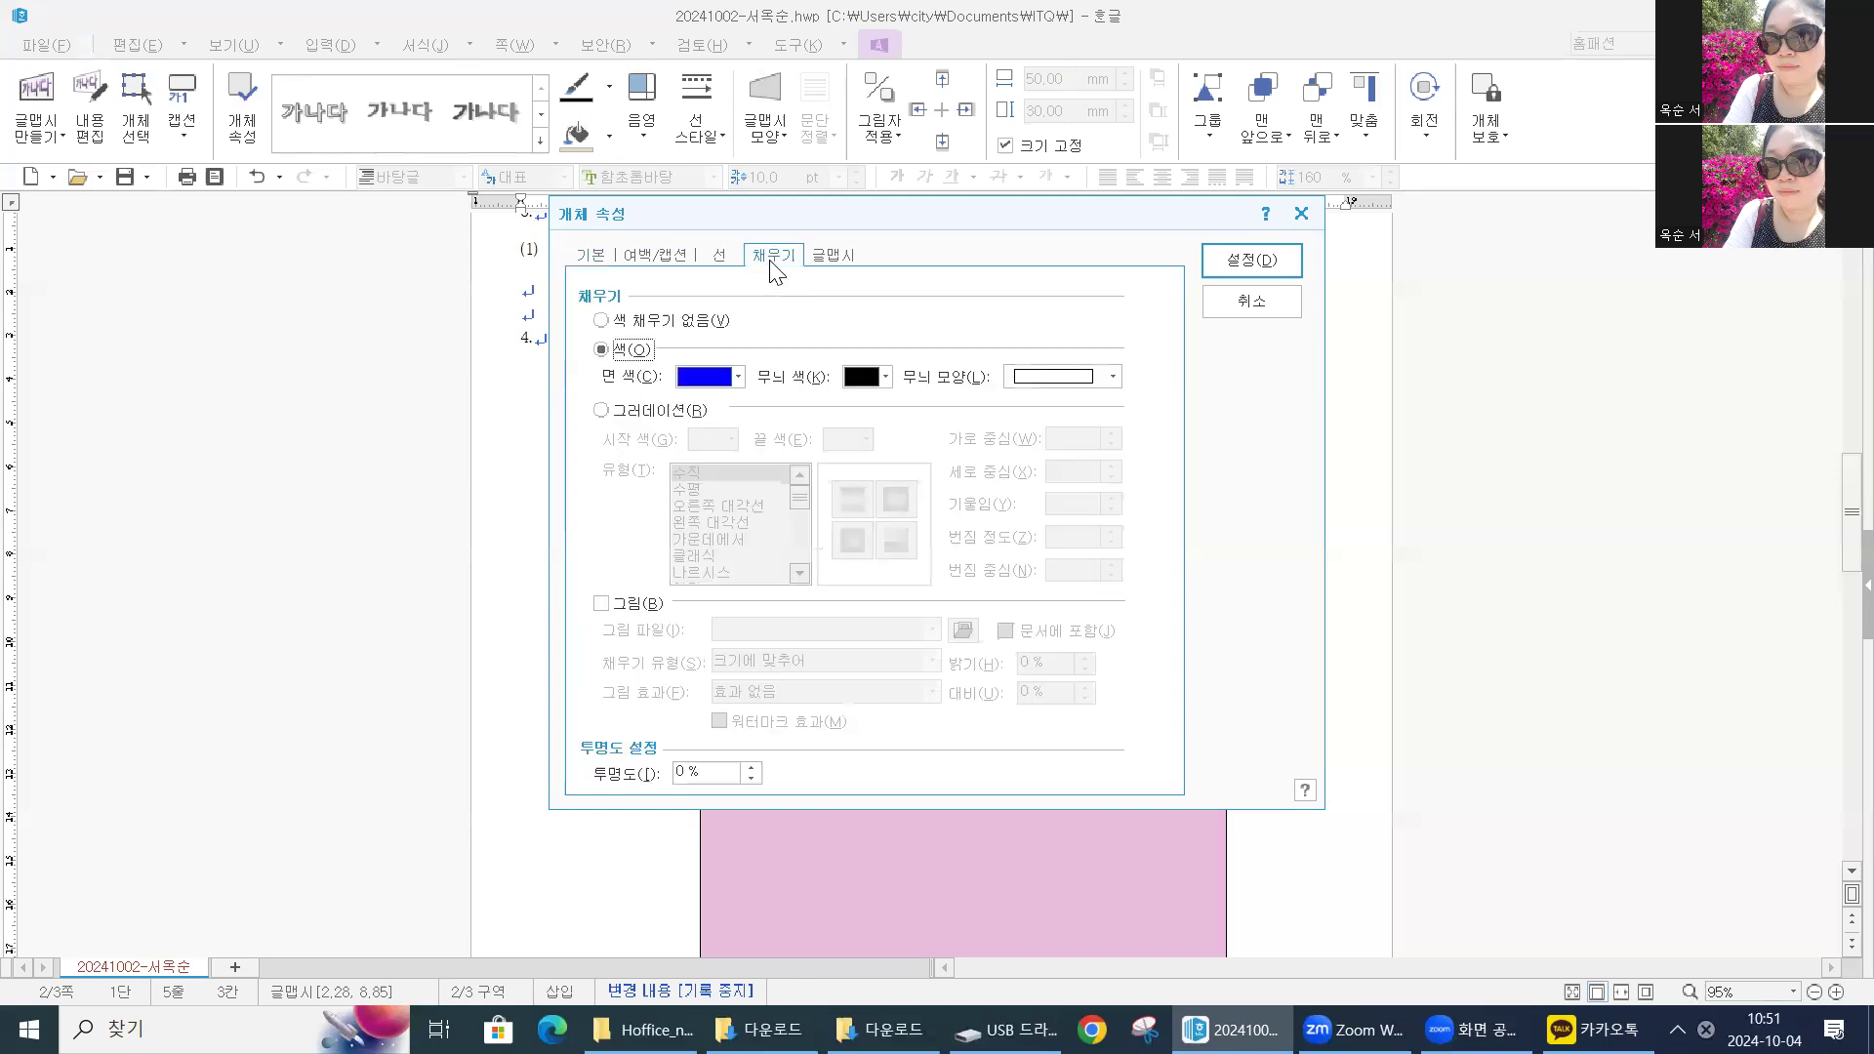
left_click(738, 379)
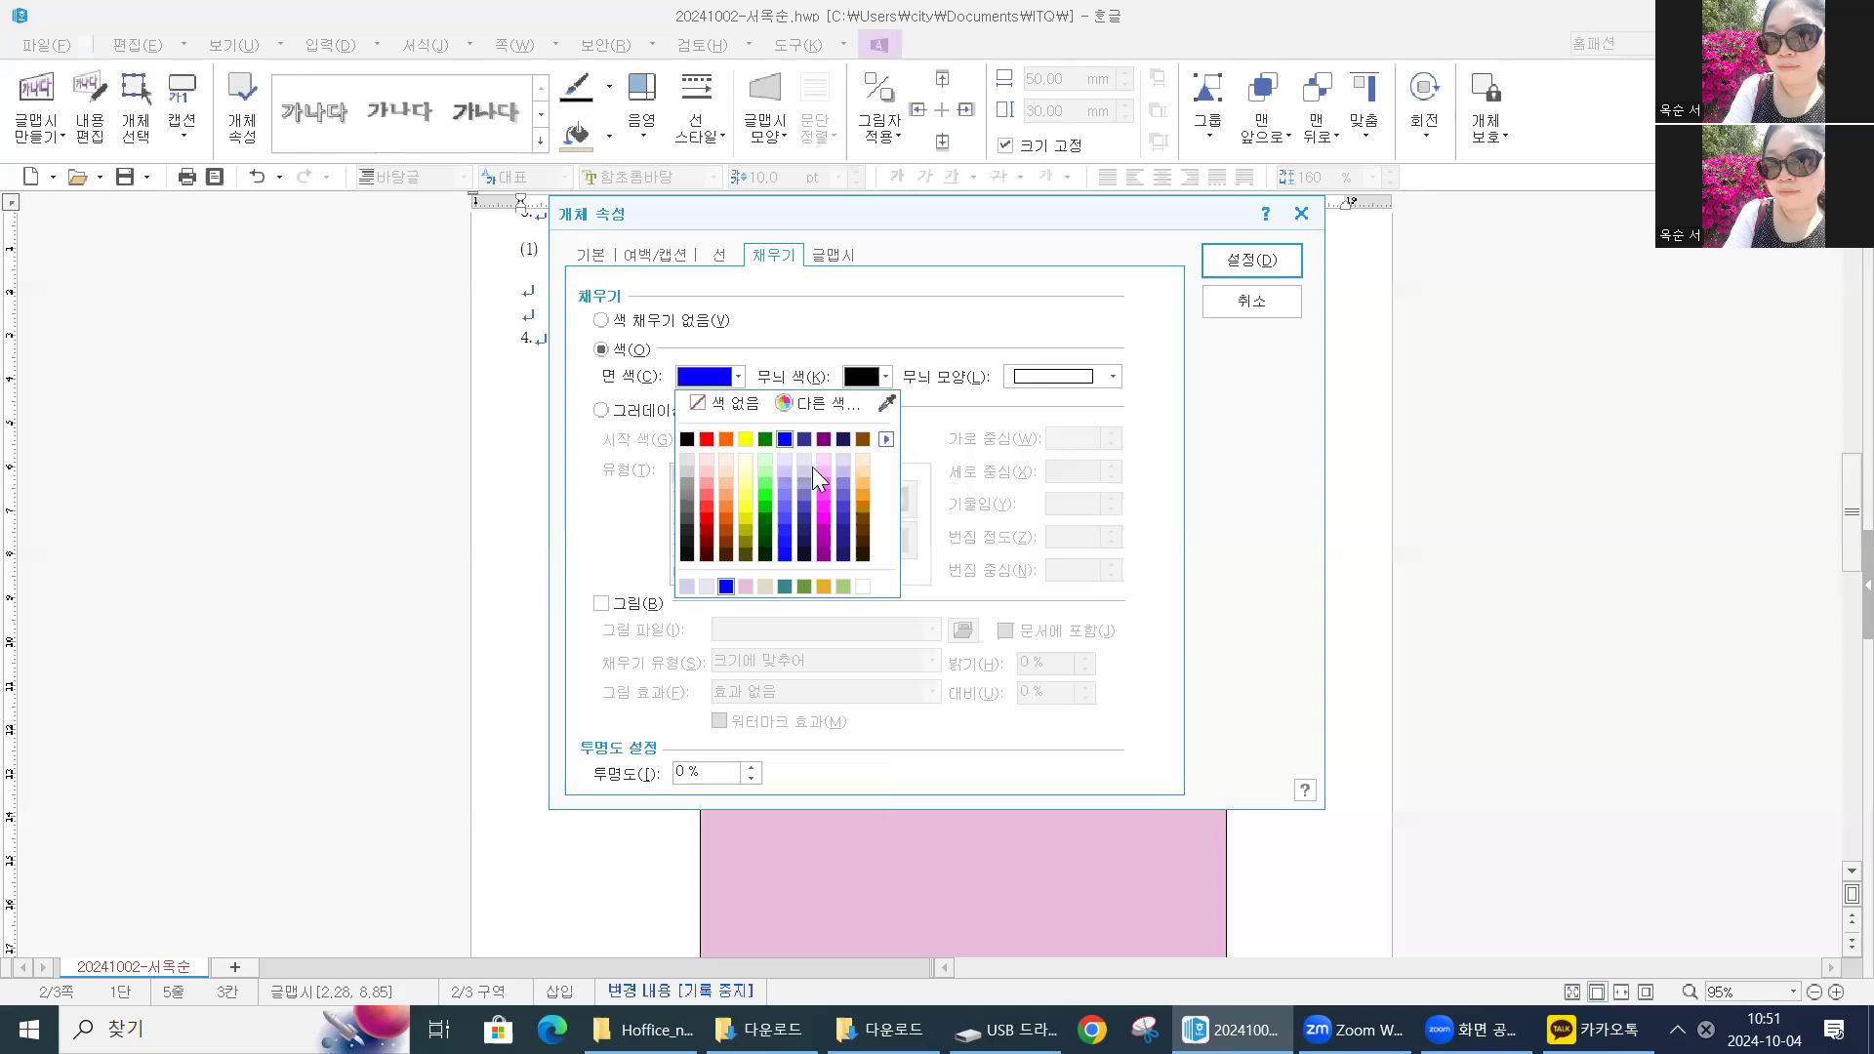
left_click(706, 438)
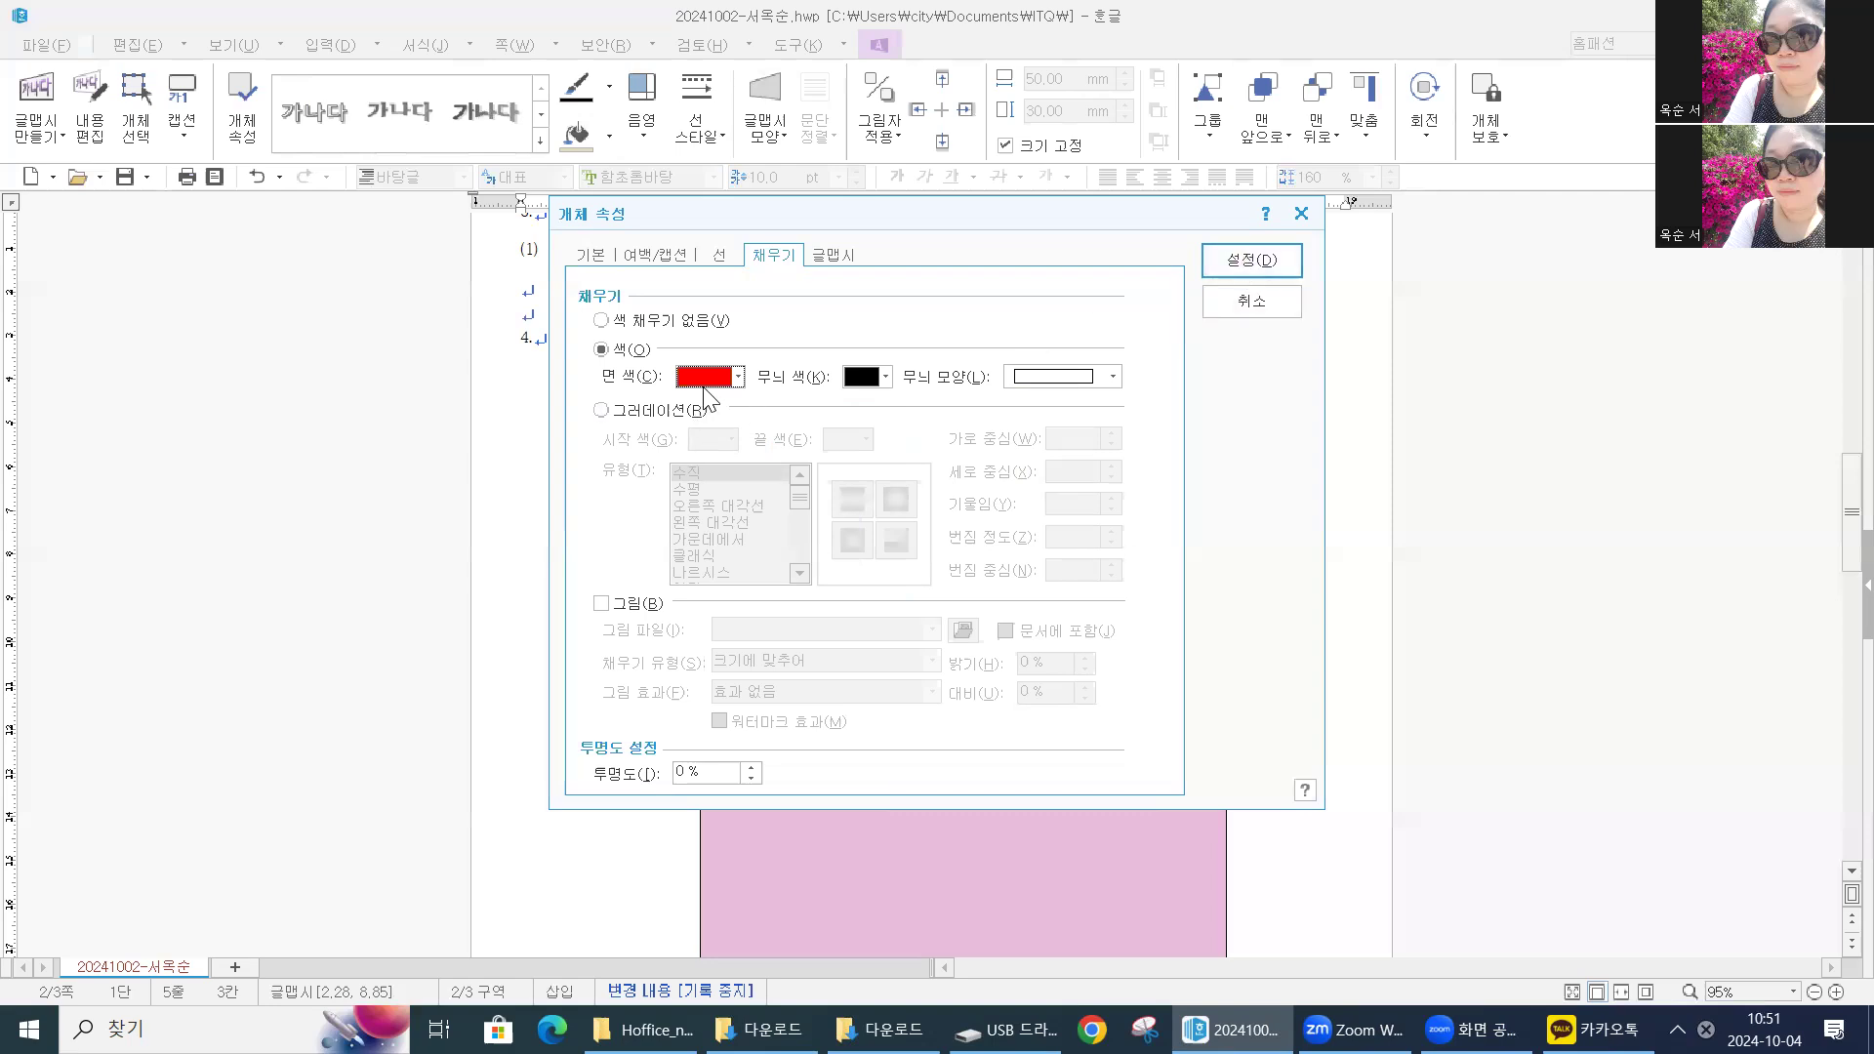
left_click(704, 381)
left_click(702, 438)
left_click(734, 382)
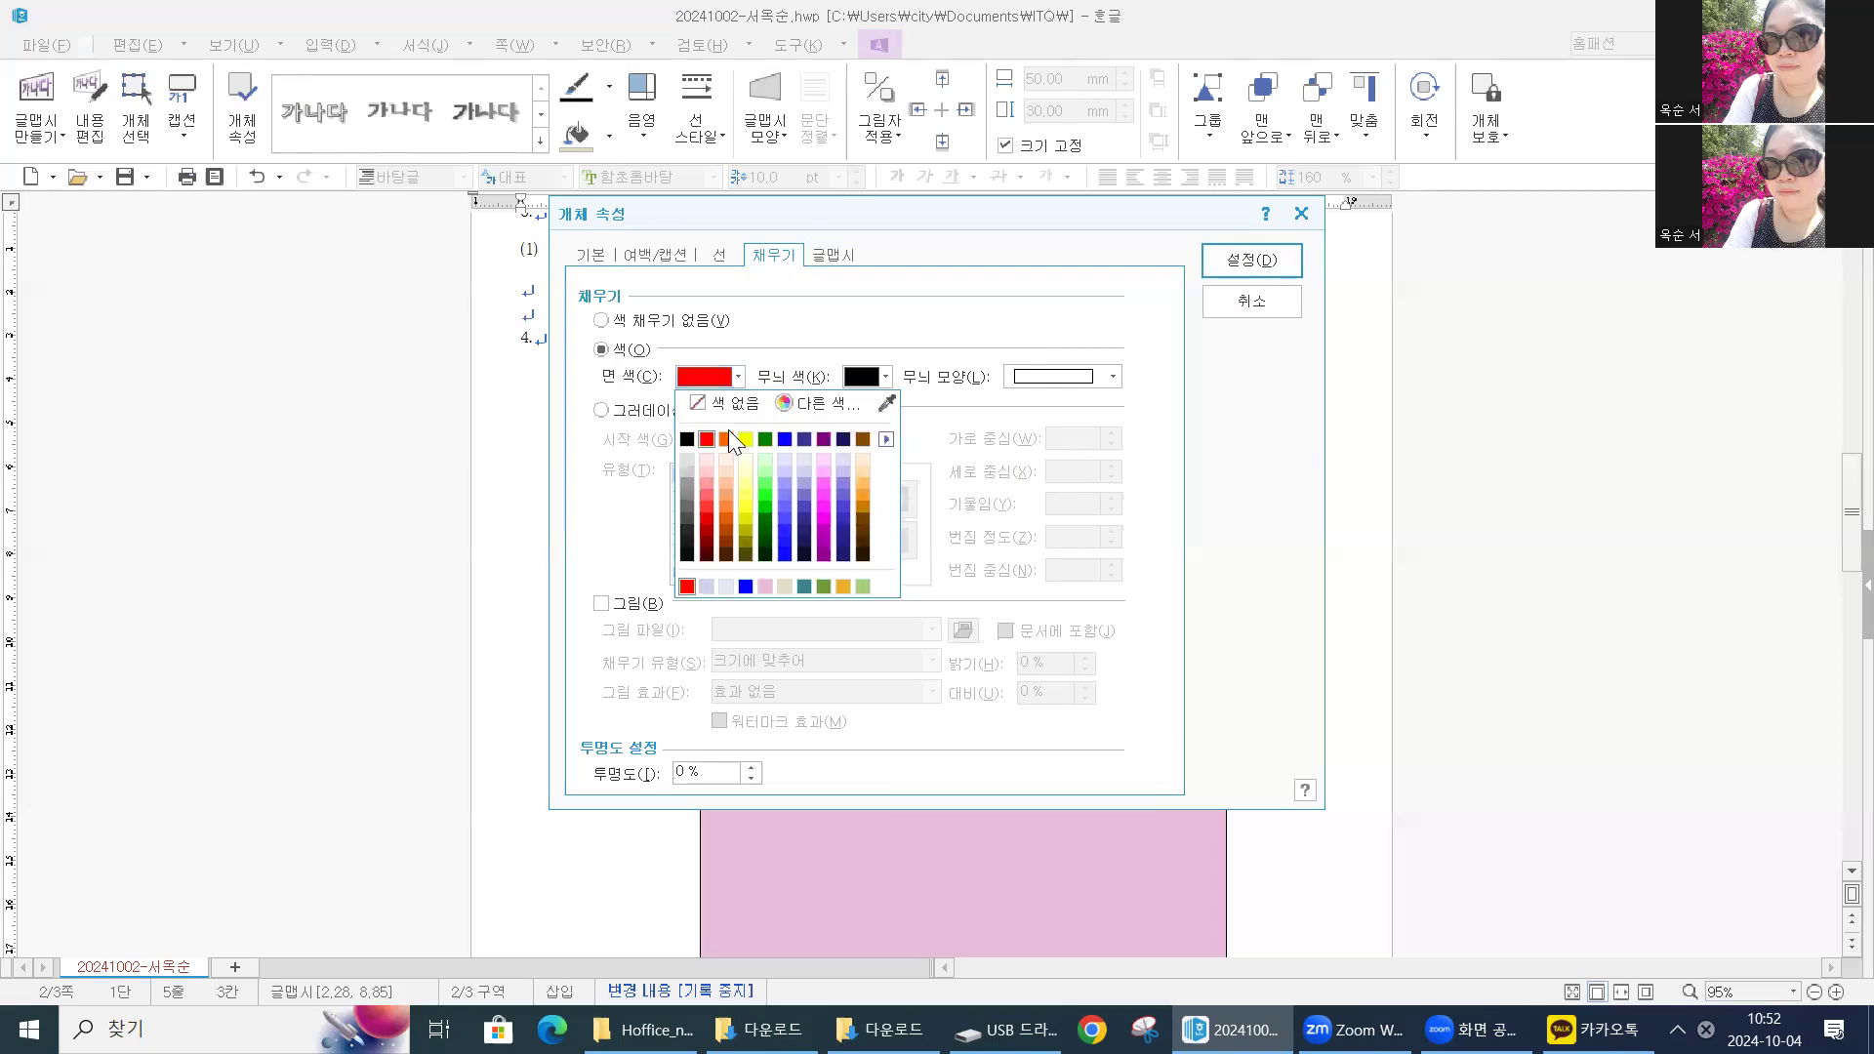
left_click(707, 441)
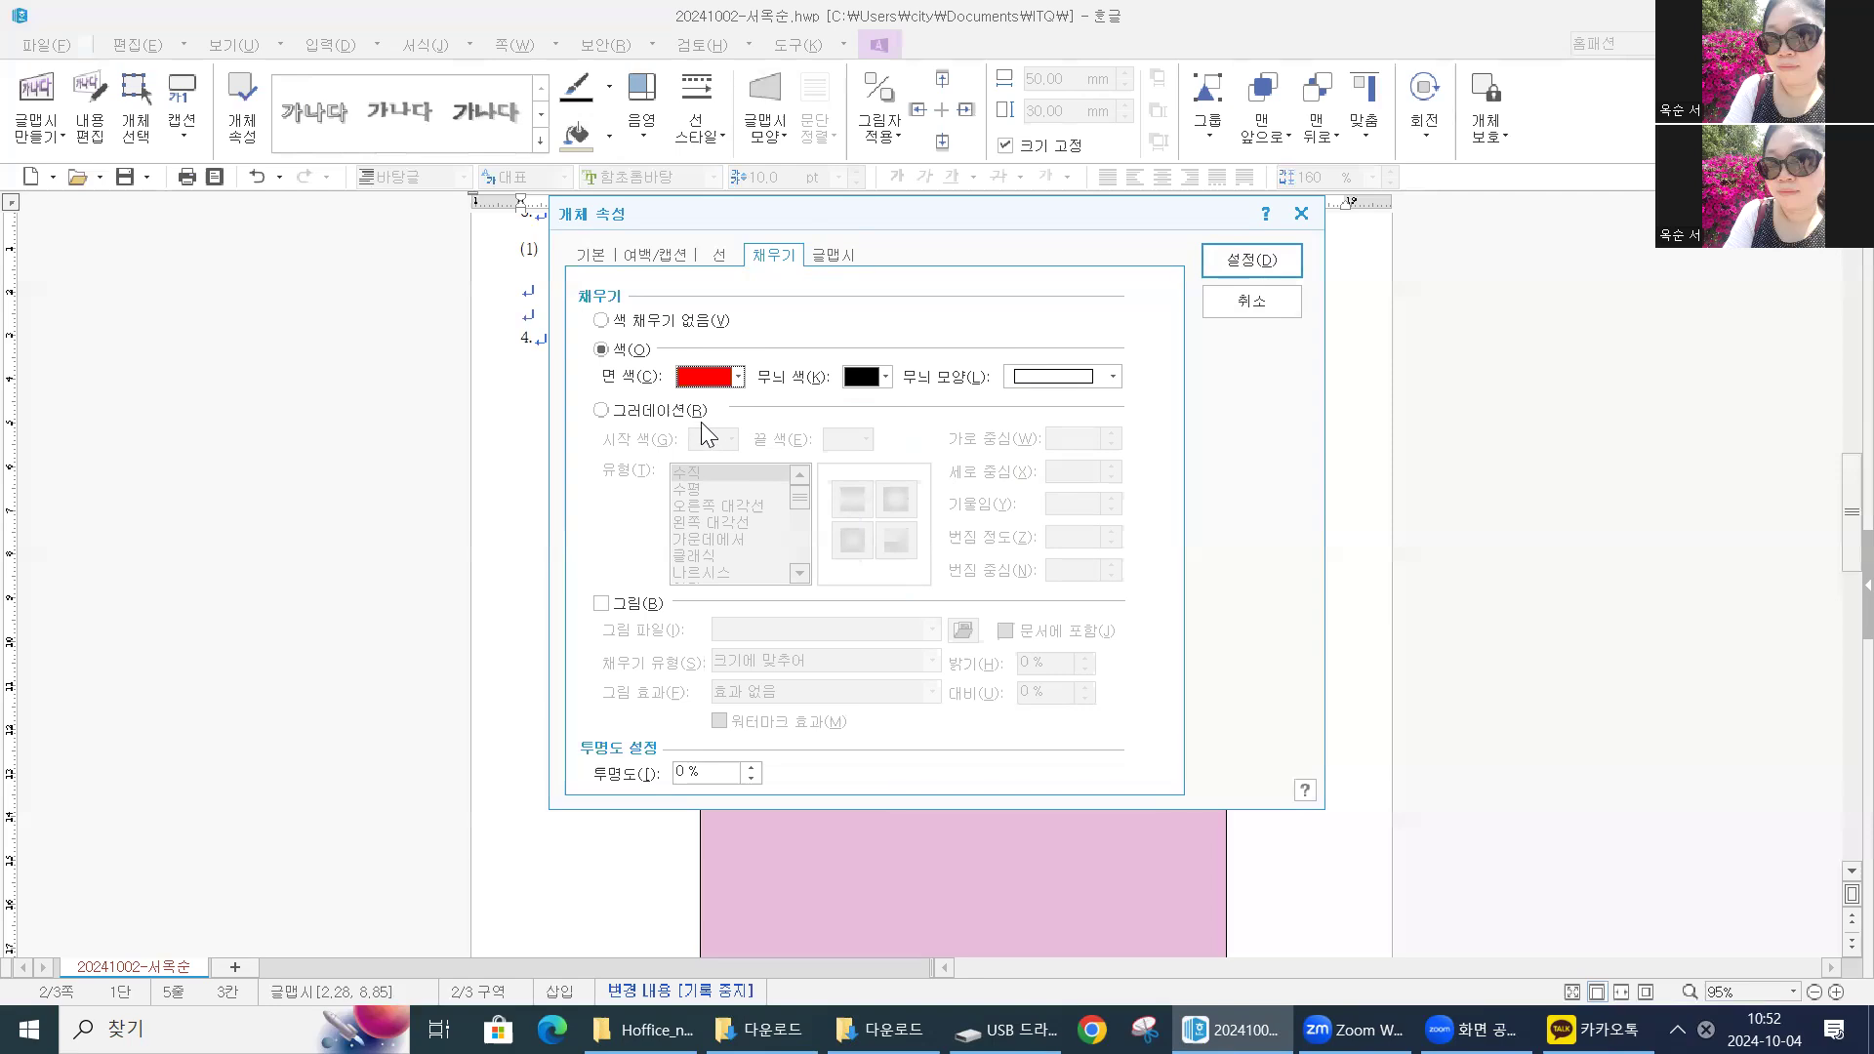
left_click(738, 376)
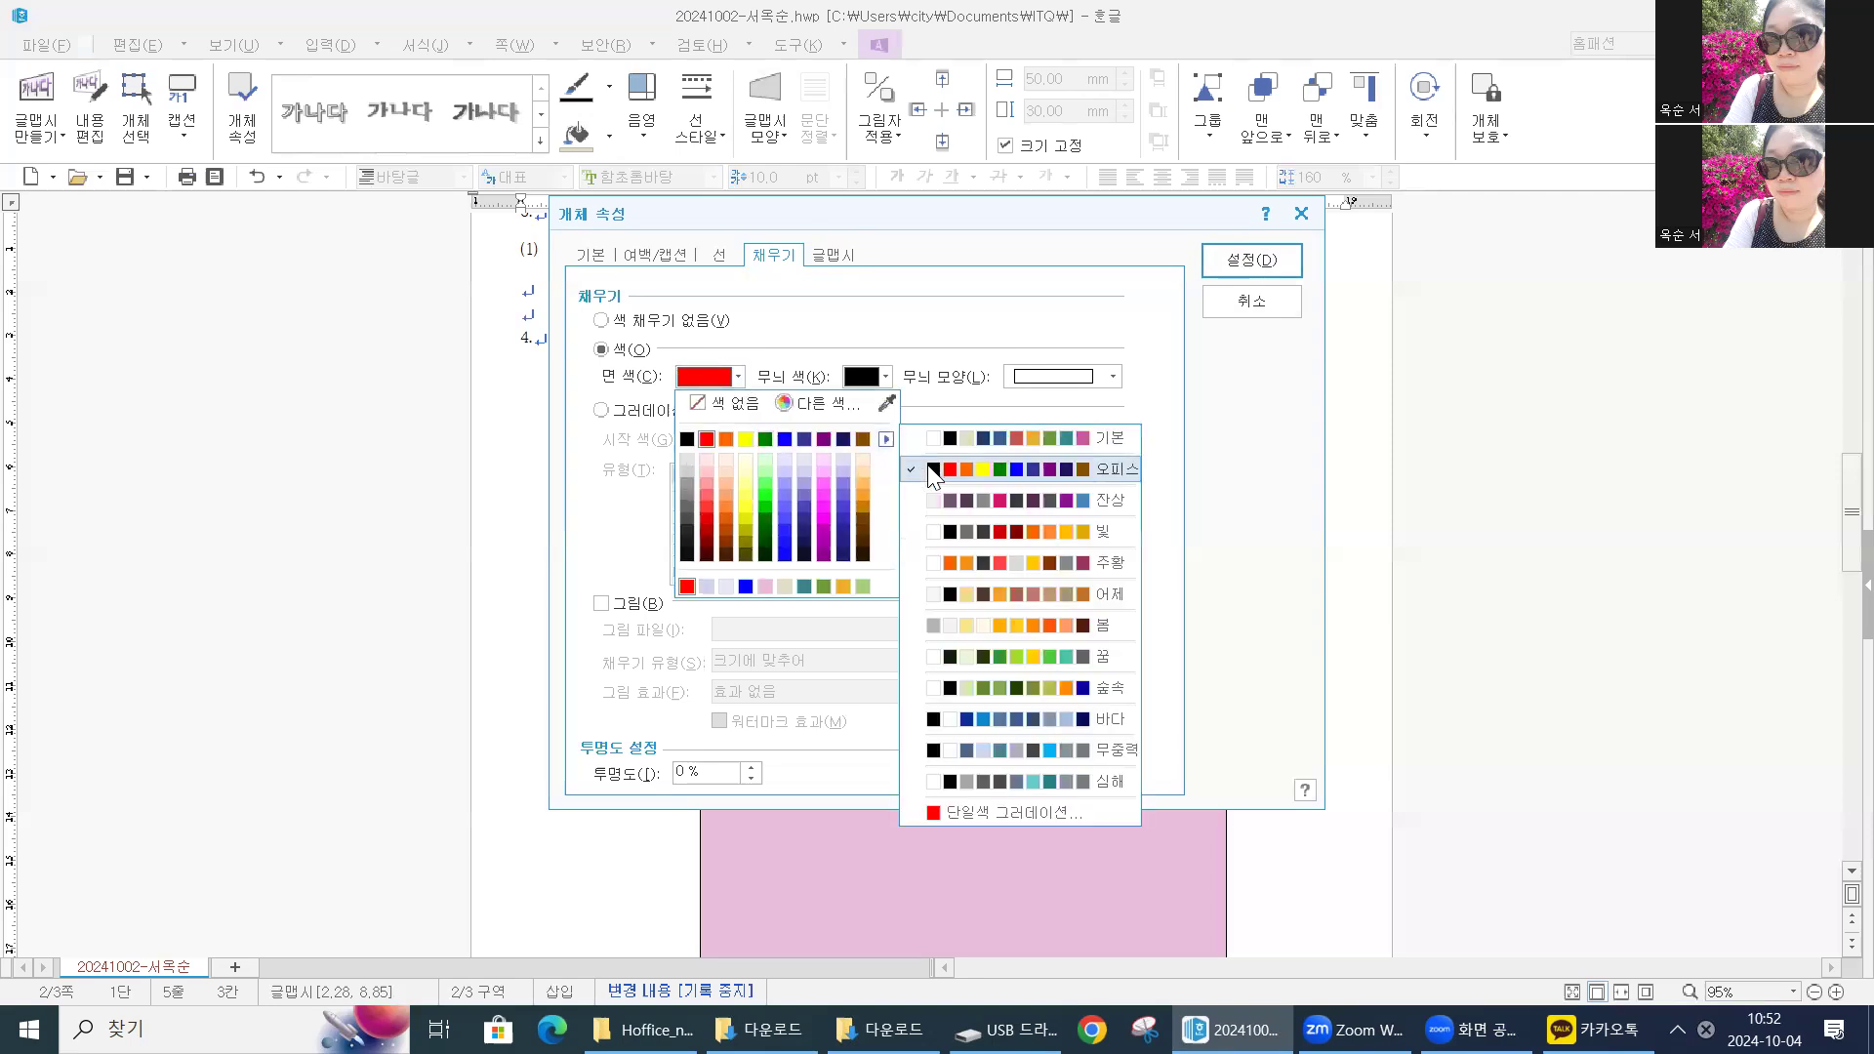
left_click(708, 438)
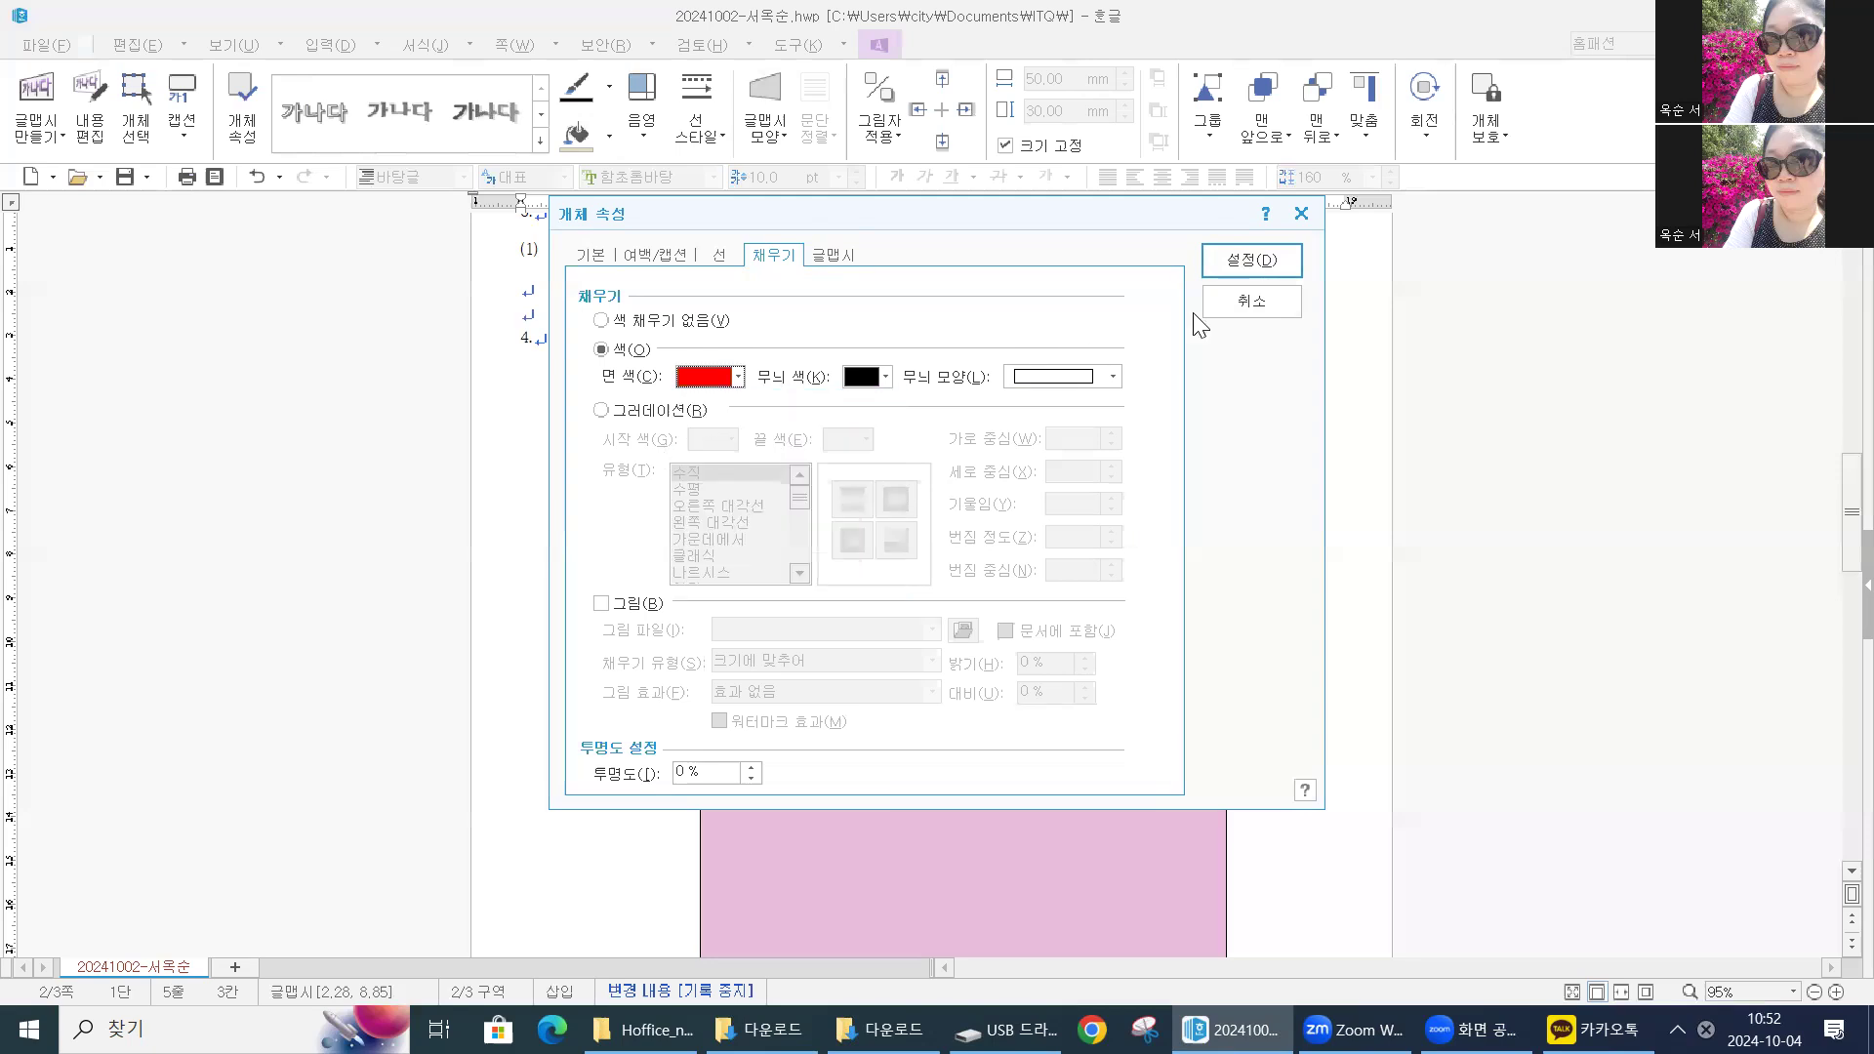
left_click(1271, 257)
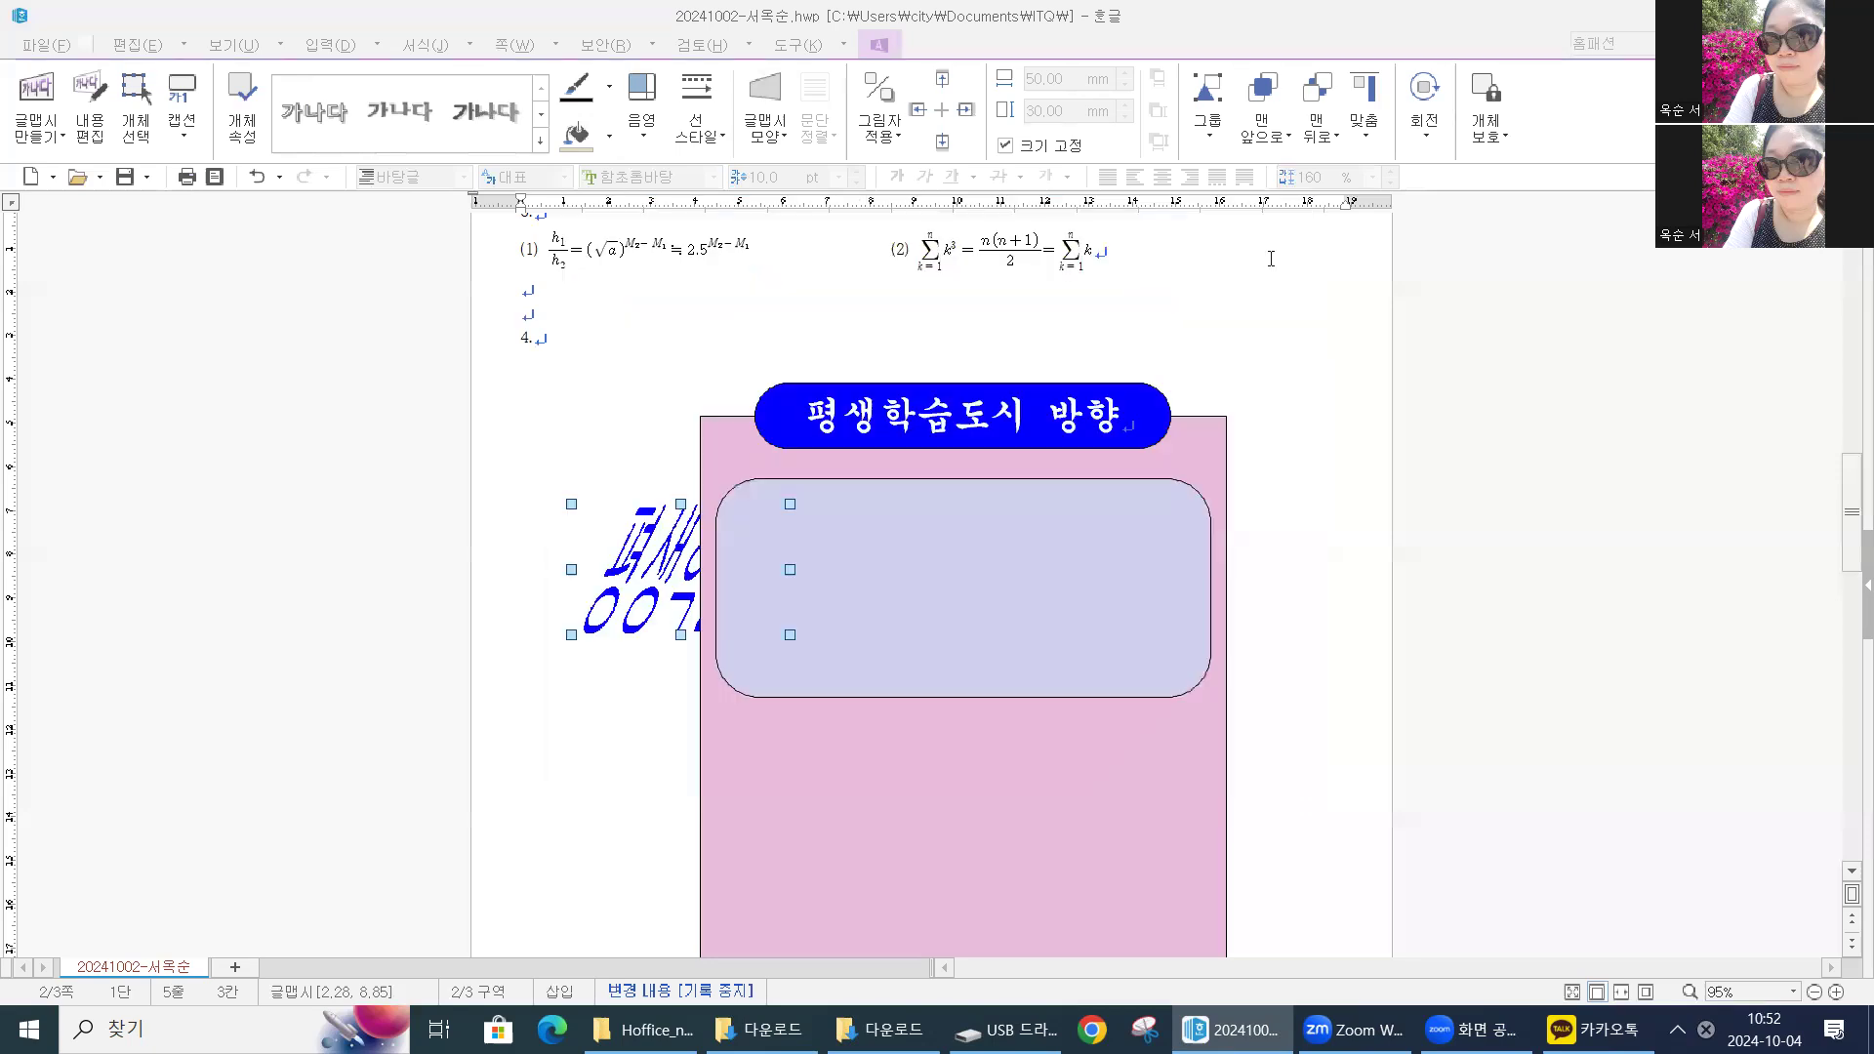
left_click_drag(640, 576, 804, 594)
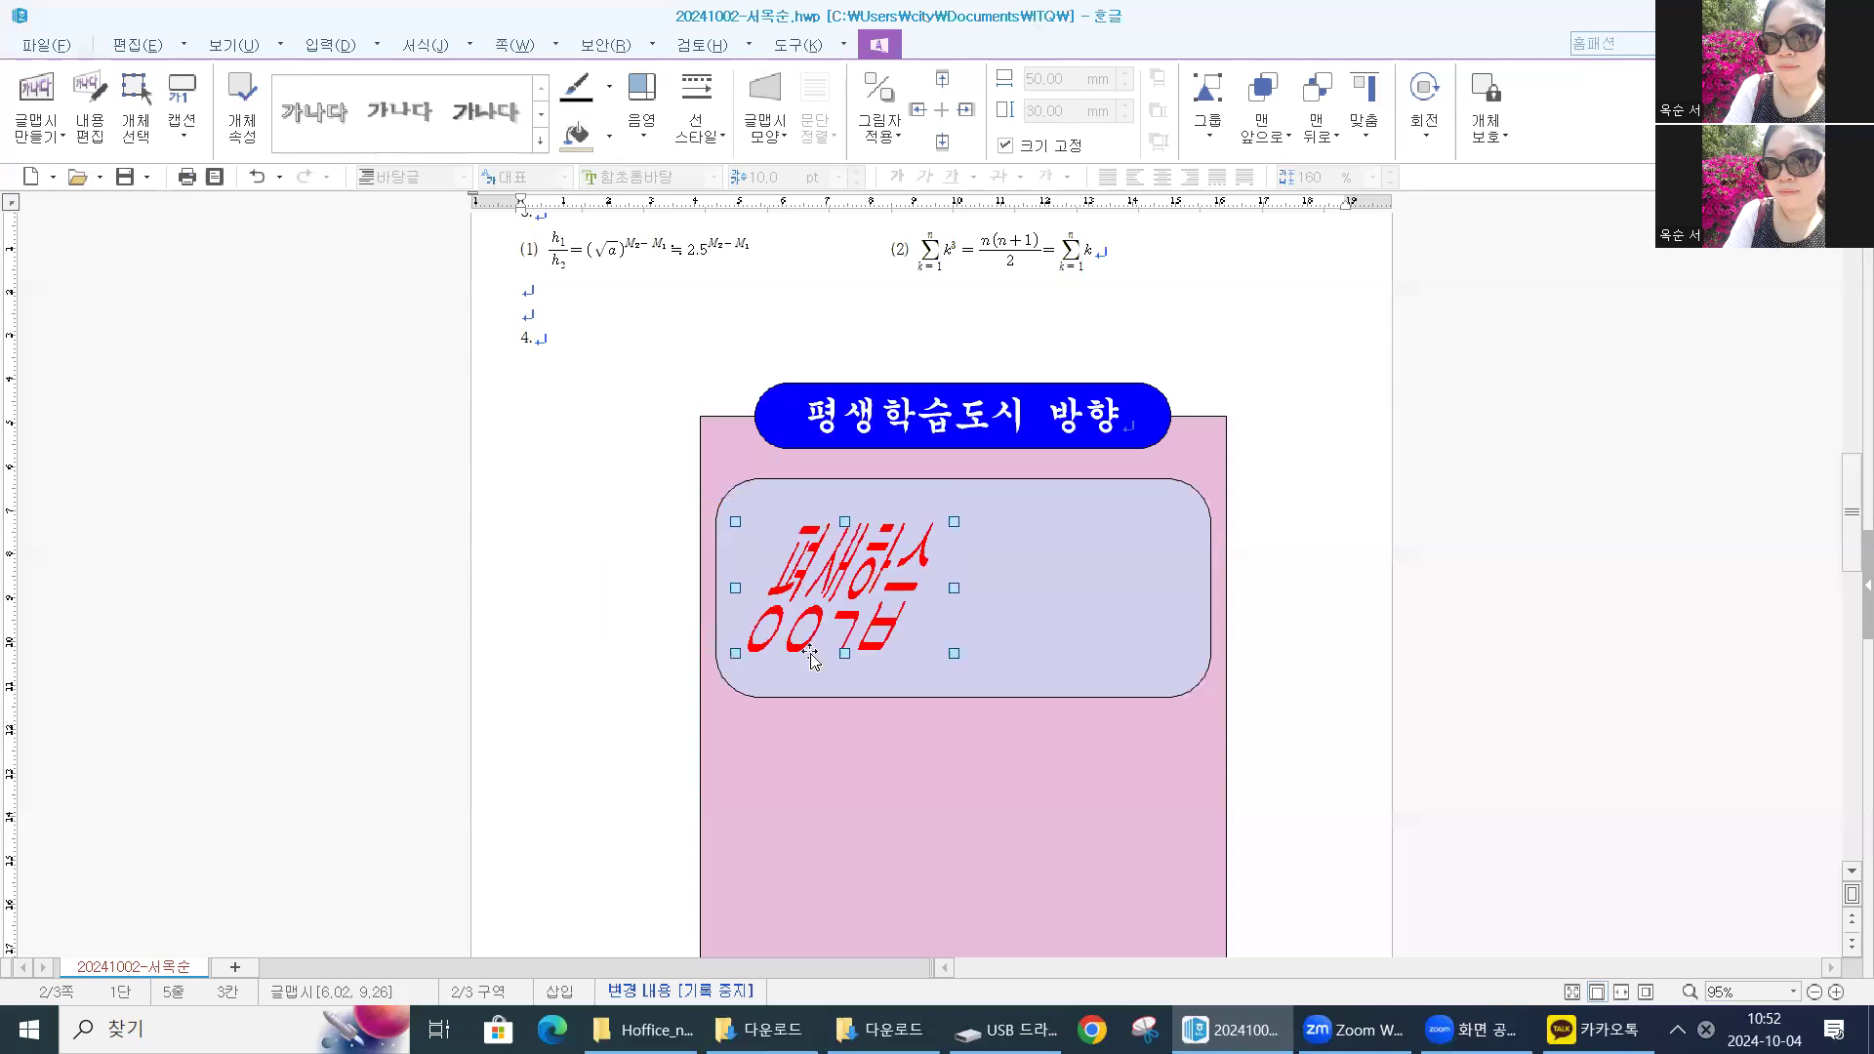
Try the square (어울림) text wrapping on the red word art, then deselect it
double_click(878, 586)
left_click(591, 254)
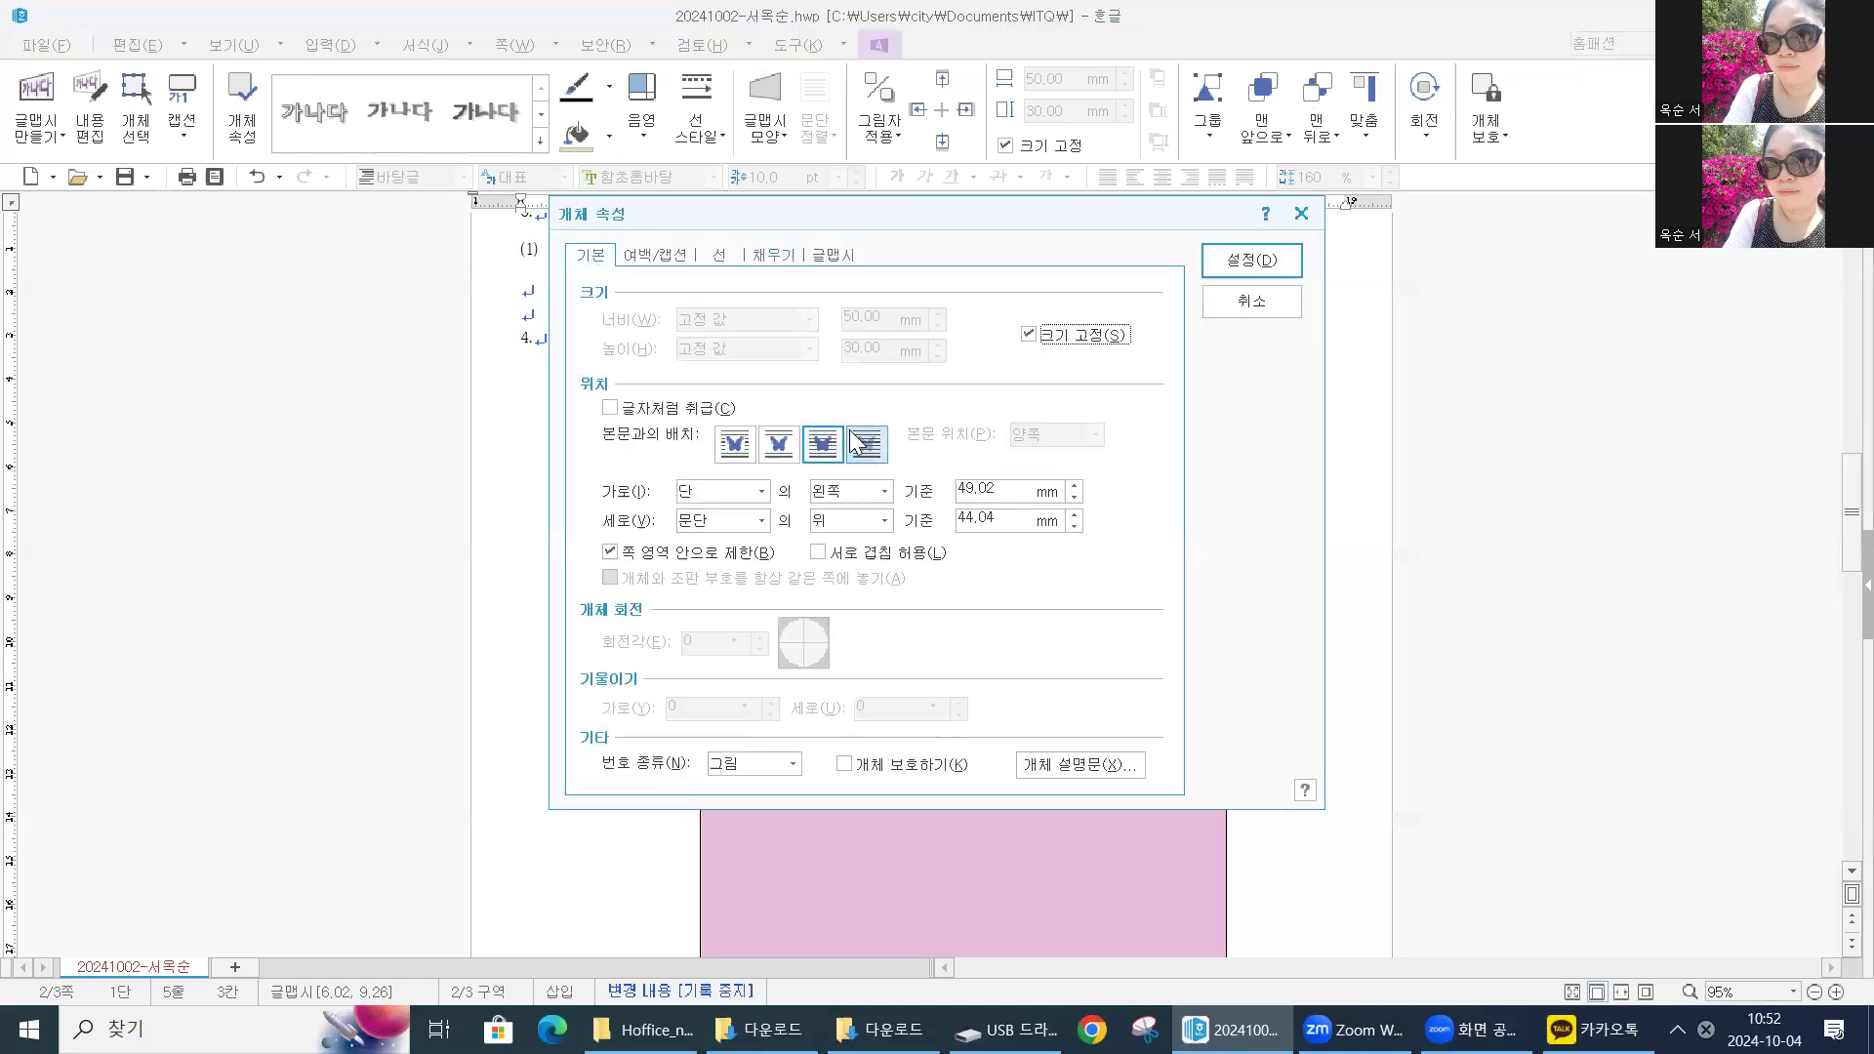
left_click(735, 444)
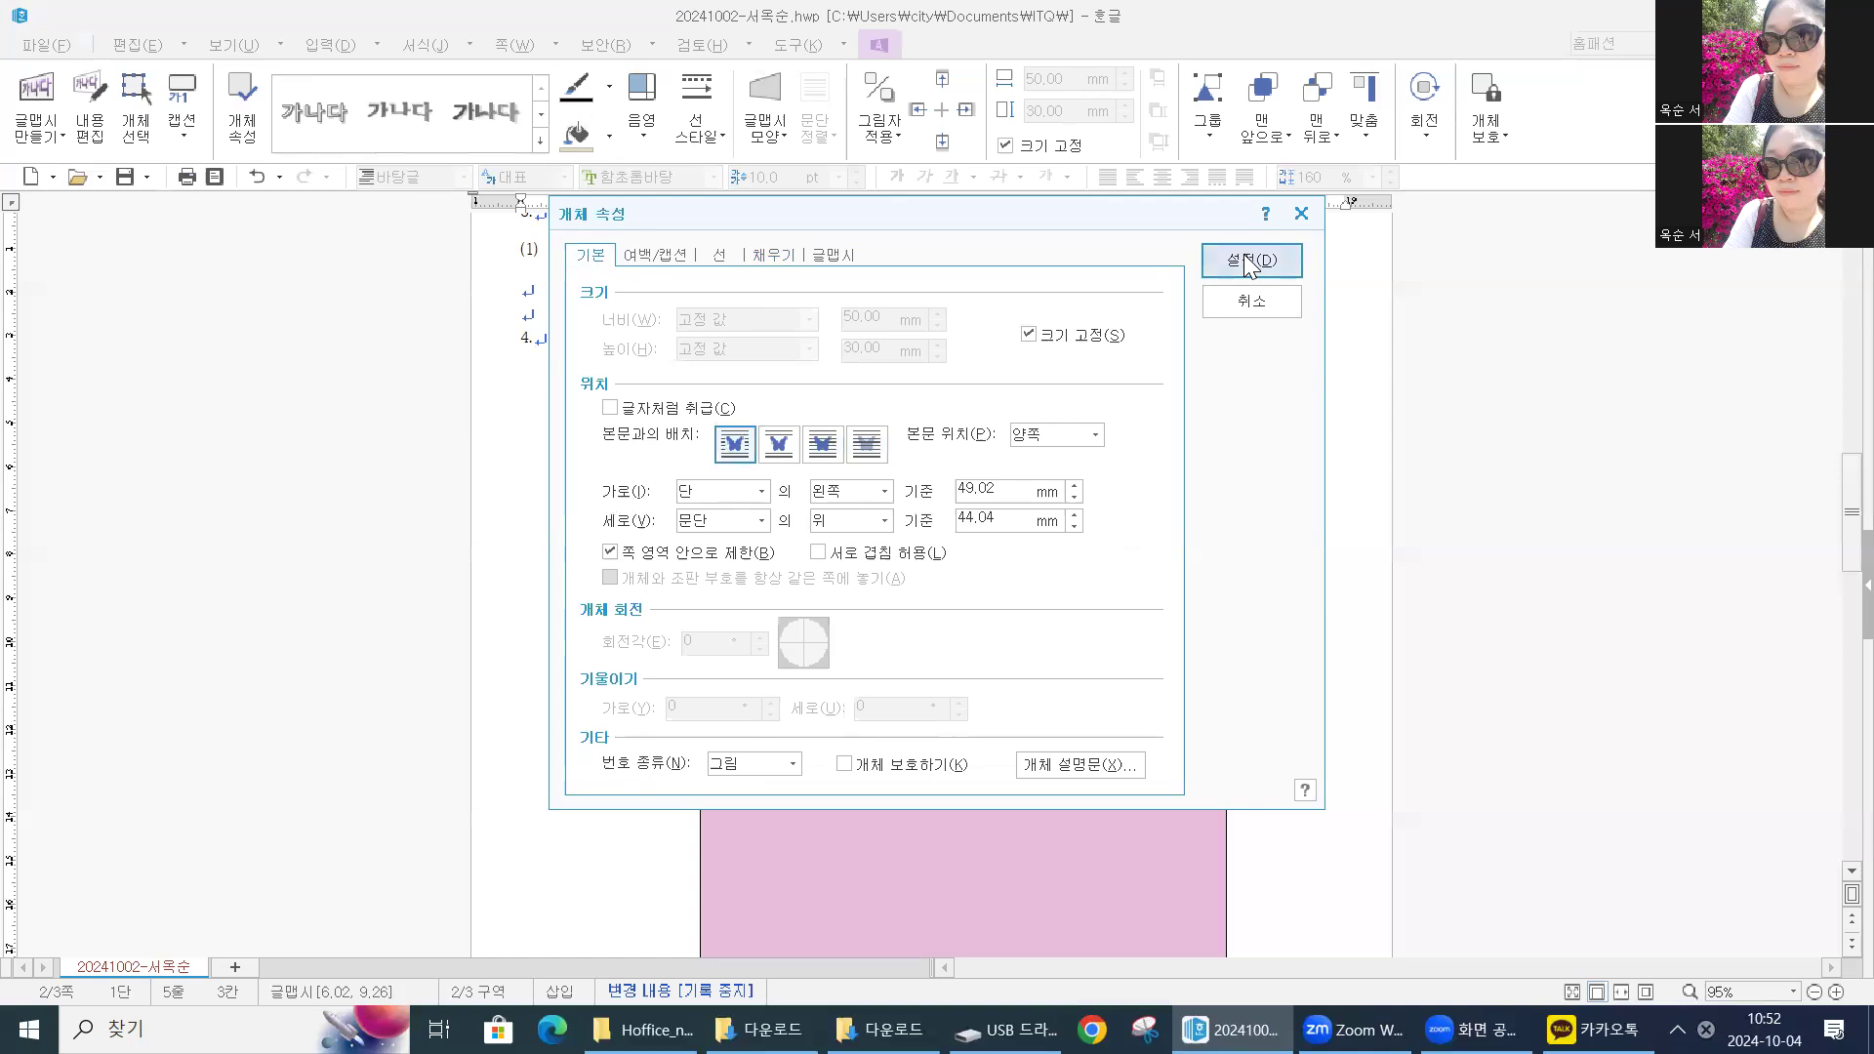
left_click(1247, 262)
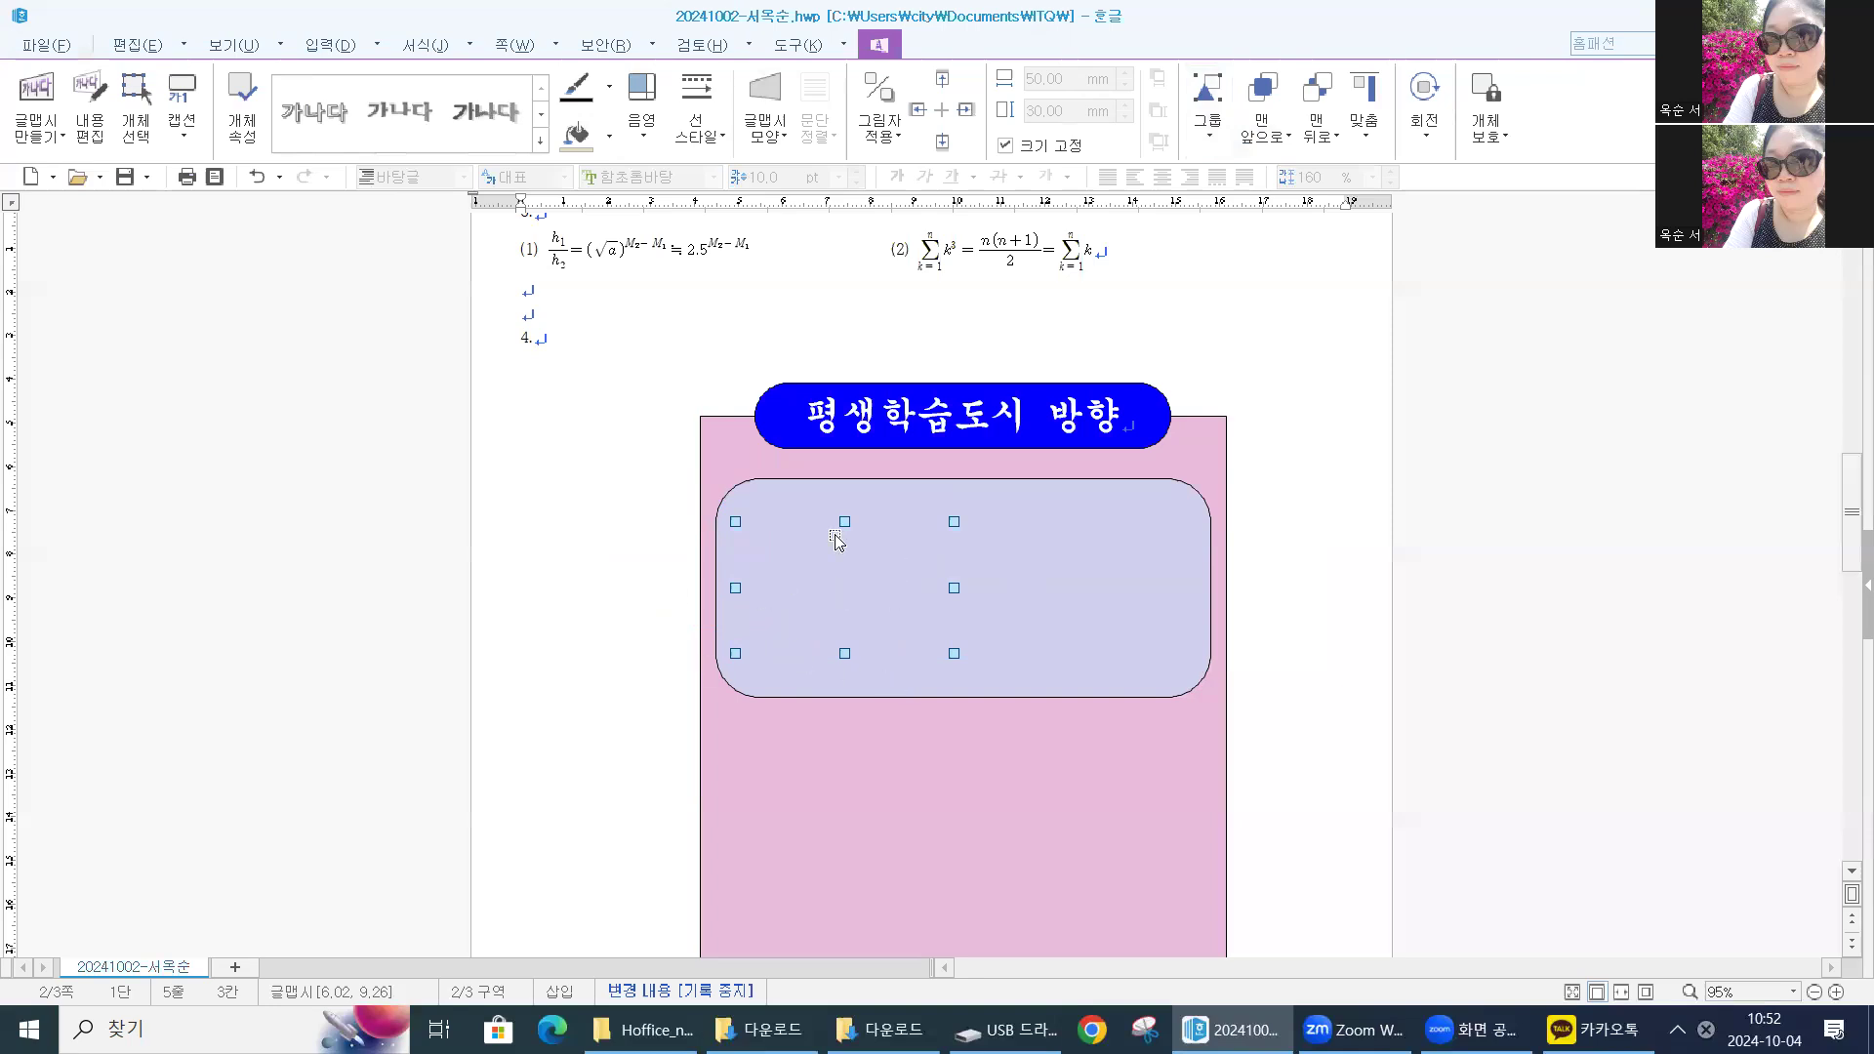
left_click(525, 473)
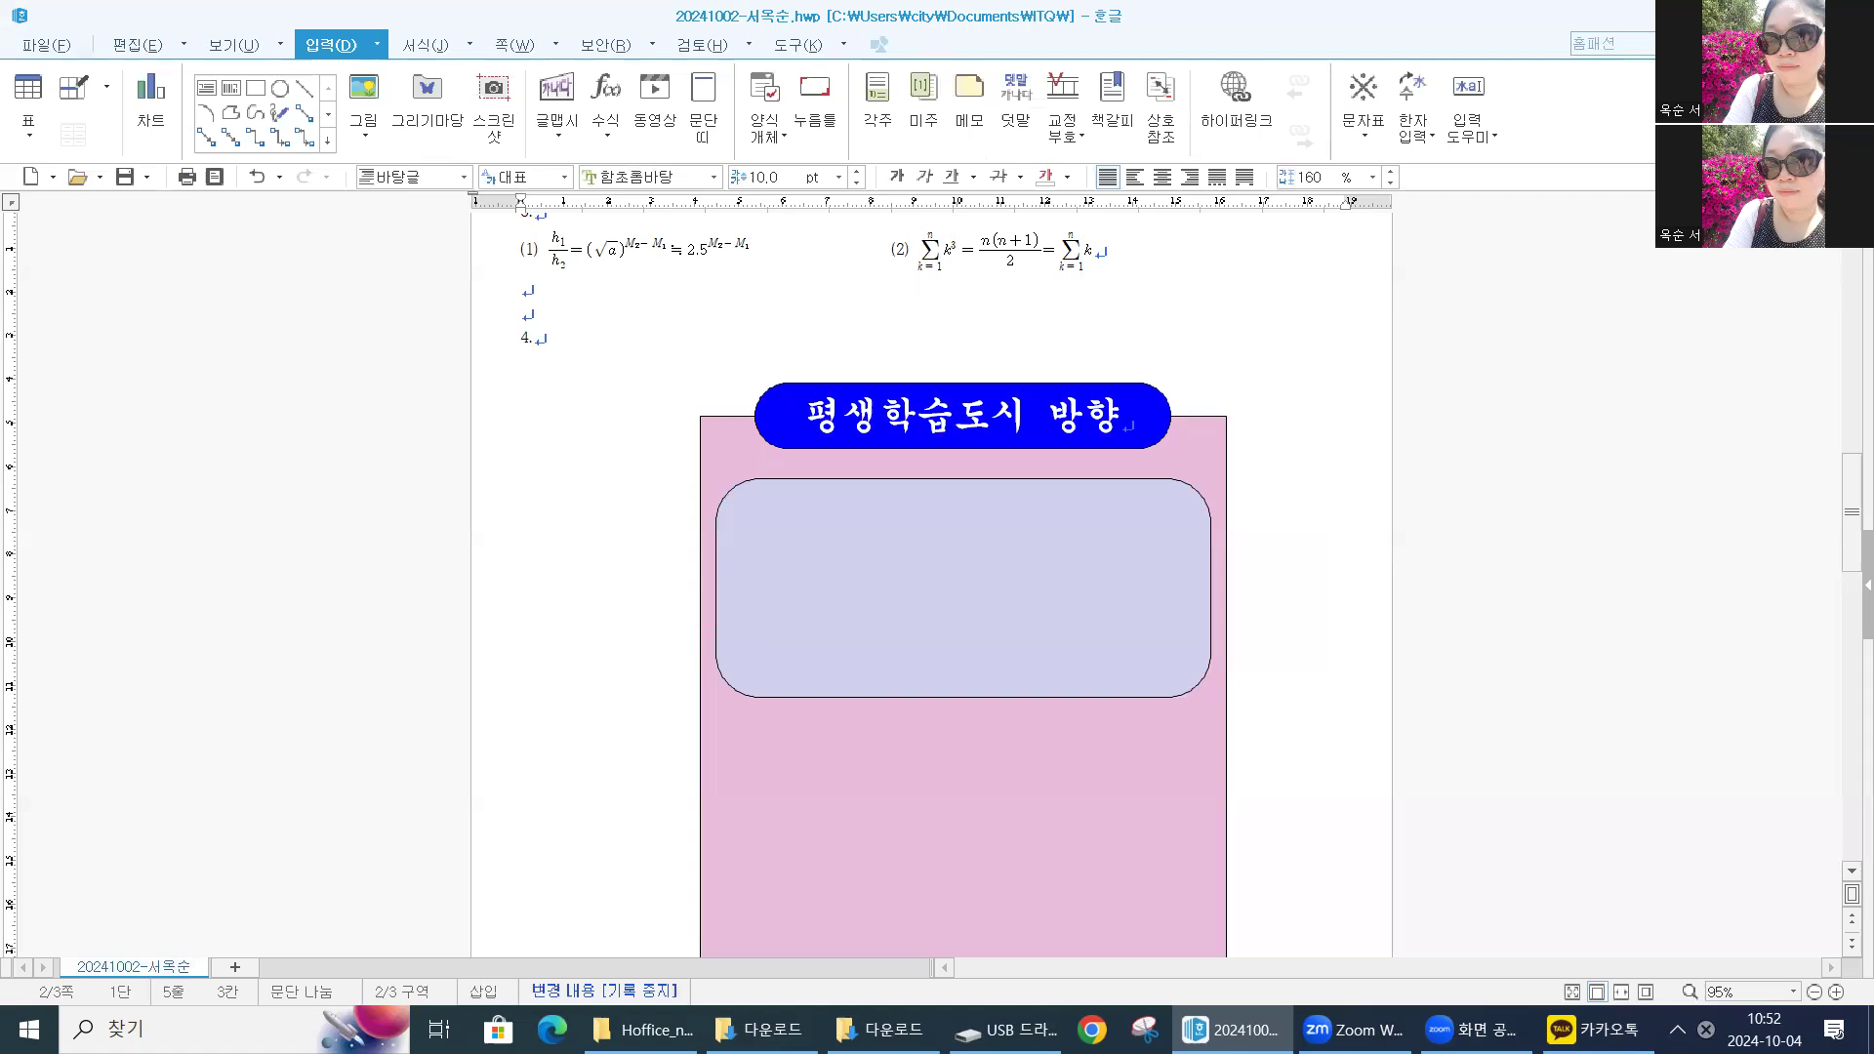
Bring back the red word art with in-front-of-text wrapping and place it in the left half of the rounded rectangle
key("ctrl+v")
left_click_drag(920, 591, 632, 438)
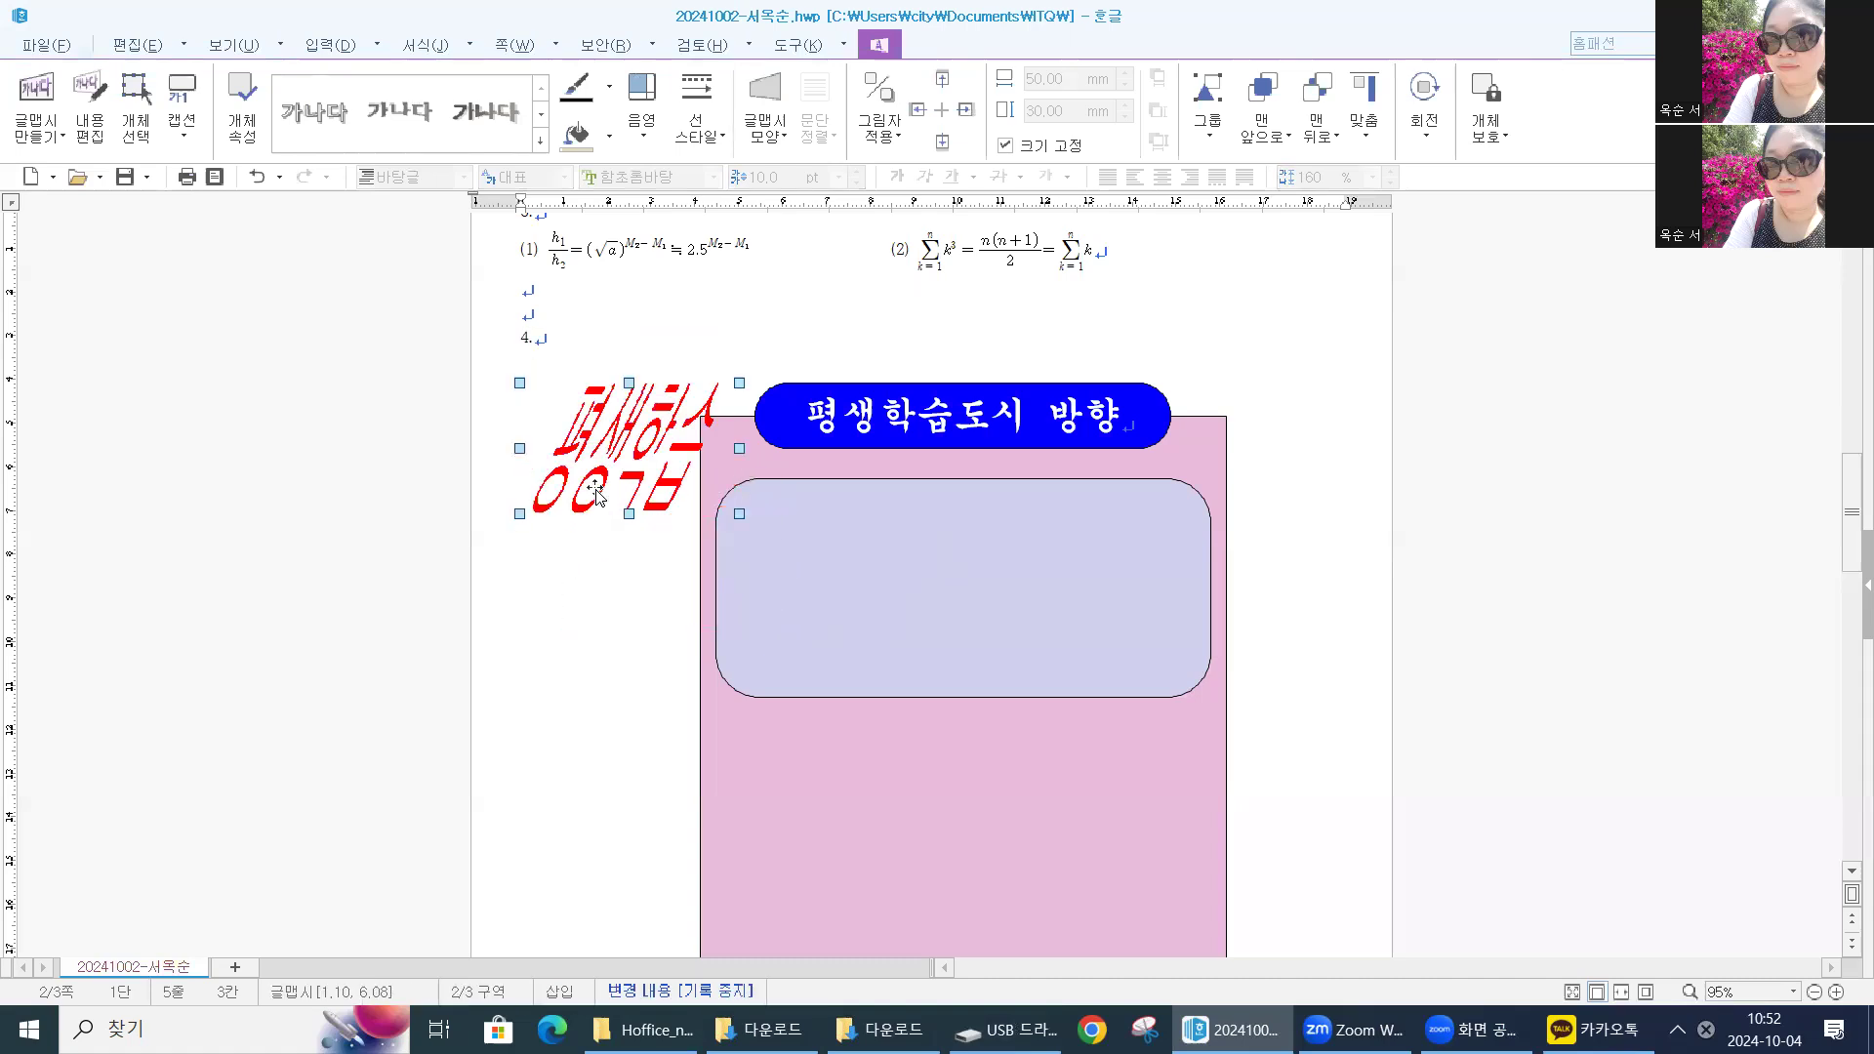
double_click(617, 411)
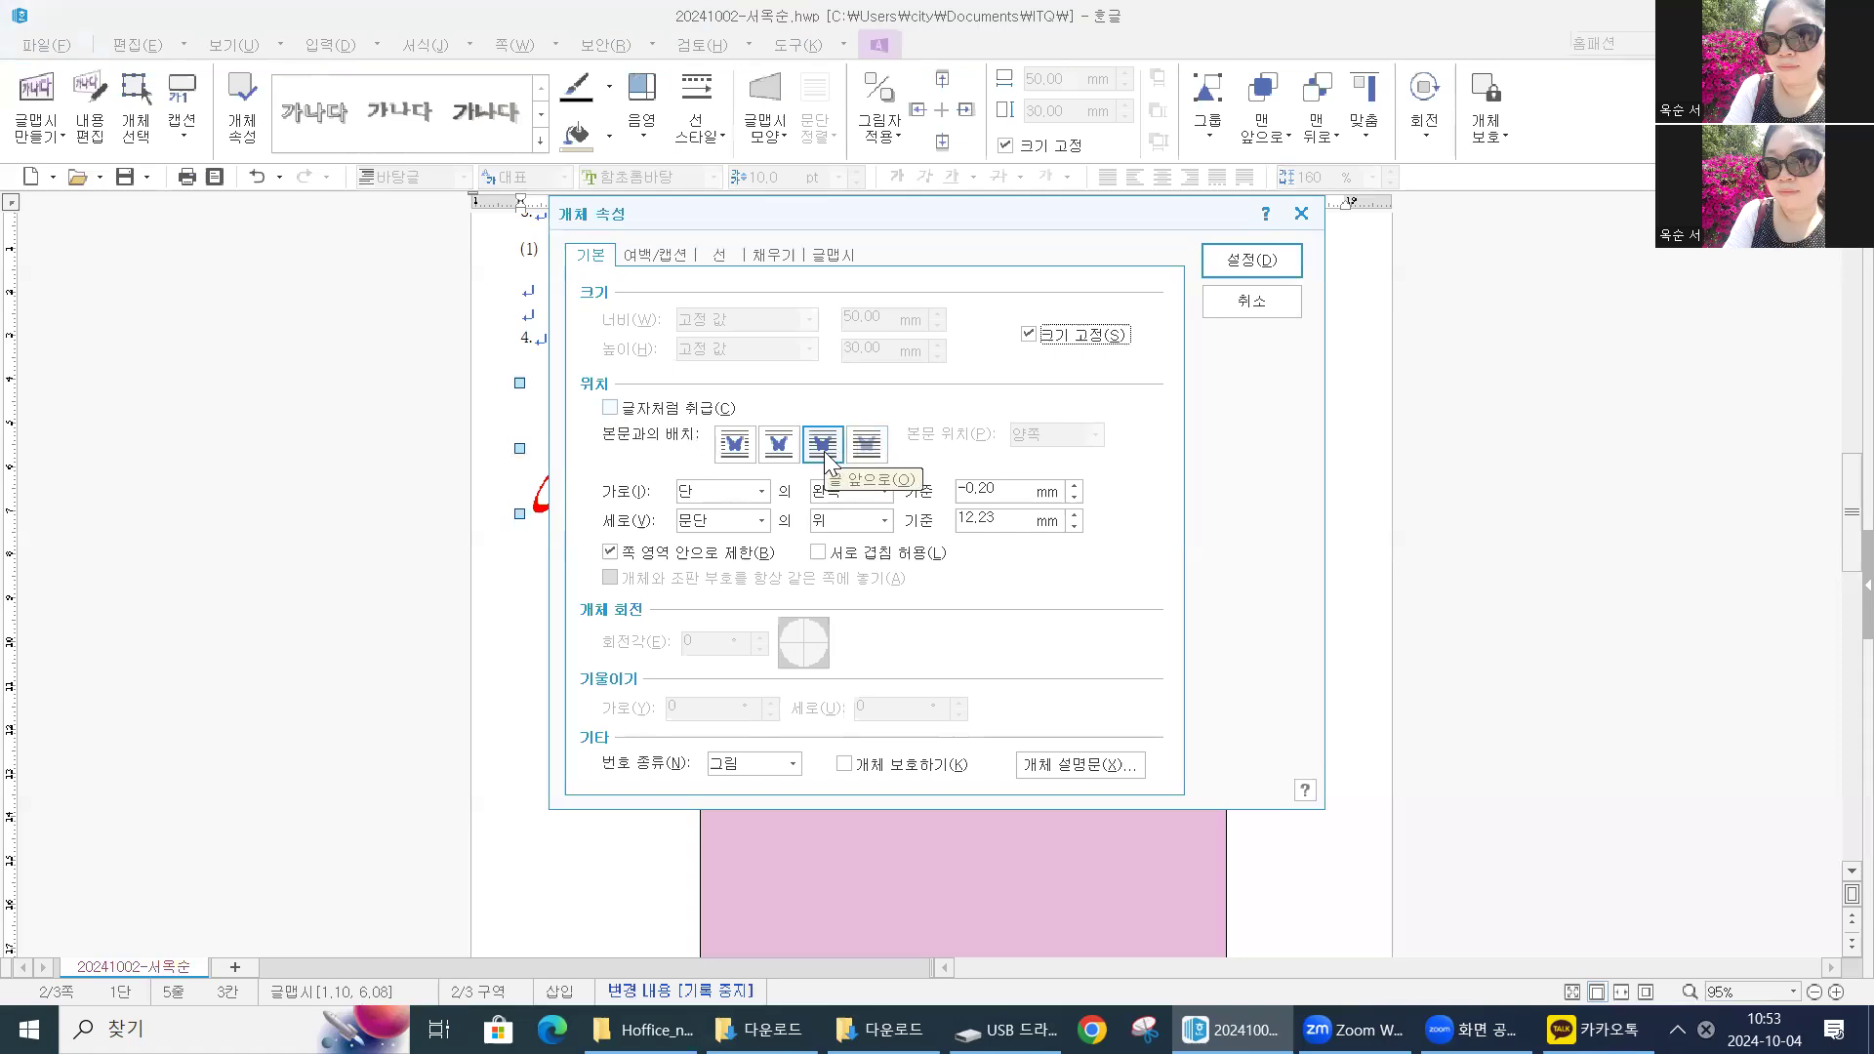
left_click(1251, 262)
left_click_drag(630, 485, 893, 599)
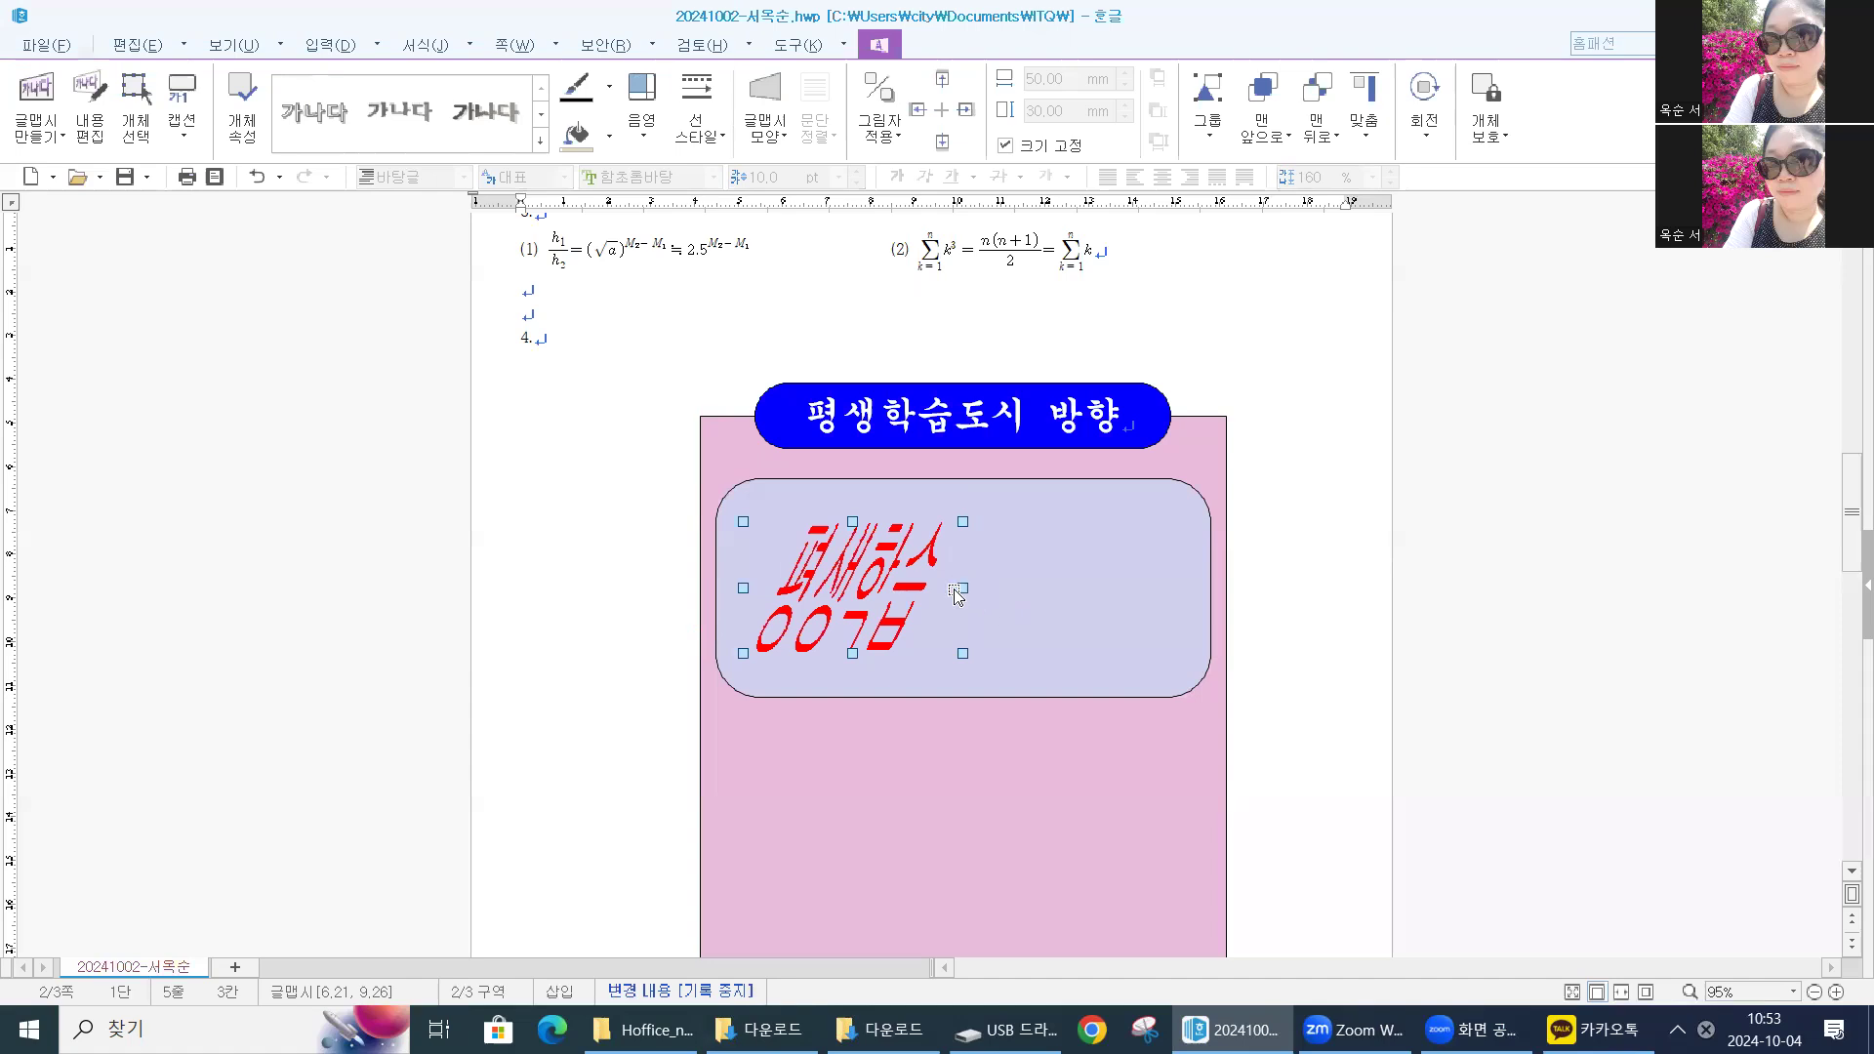
Enter the heading "100세 시대 평생교육 활성화" on the first line of page 3
scroll(606, 741, "down", 10)
left_click(601, 725)
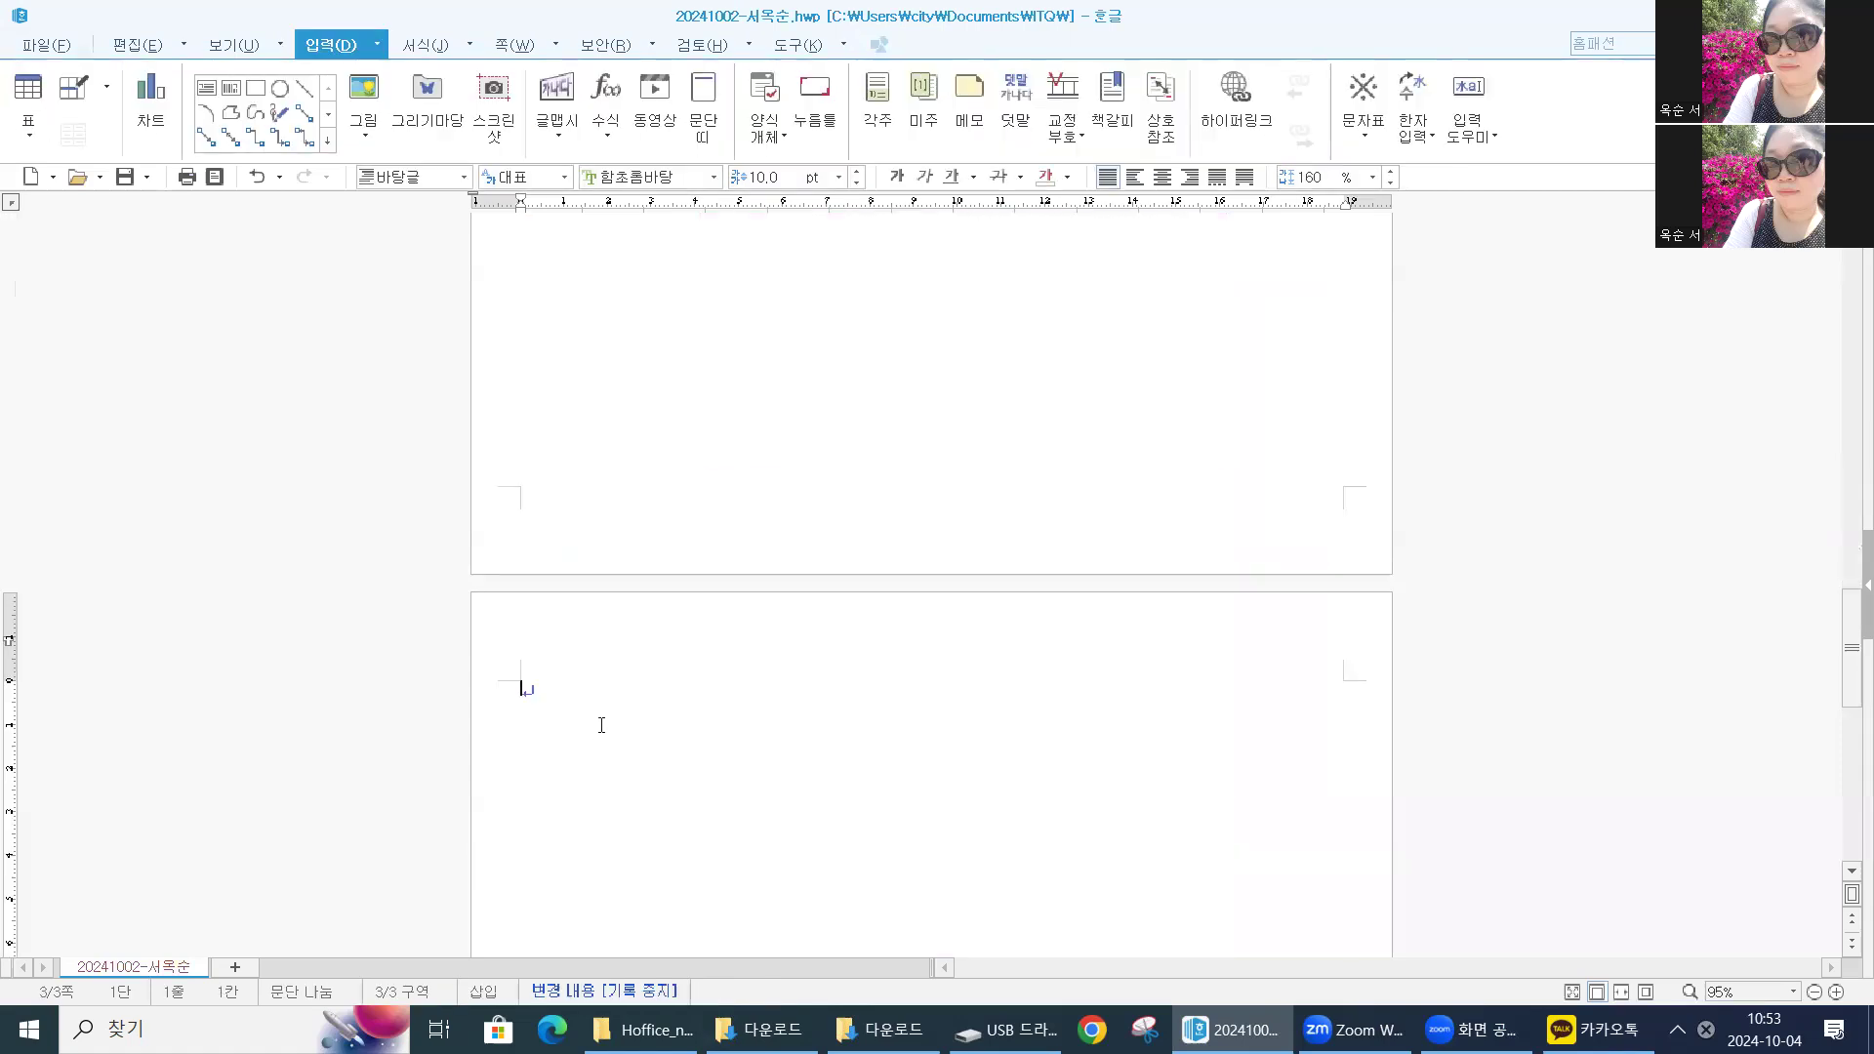
type("100세")
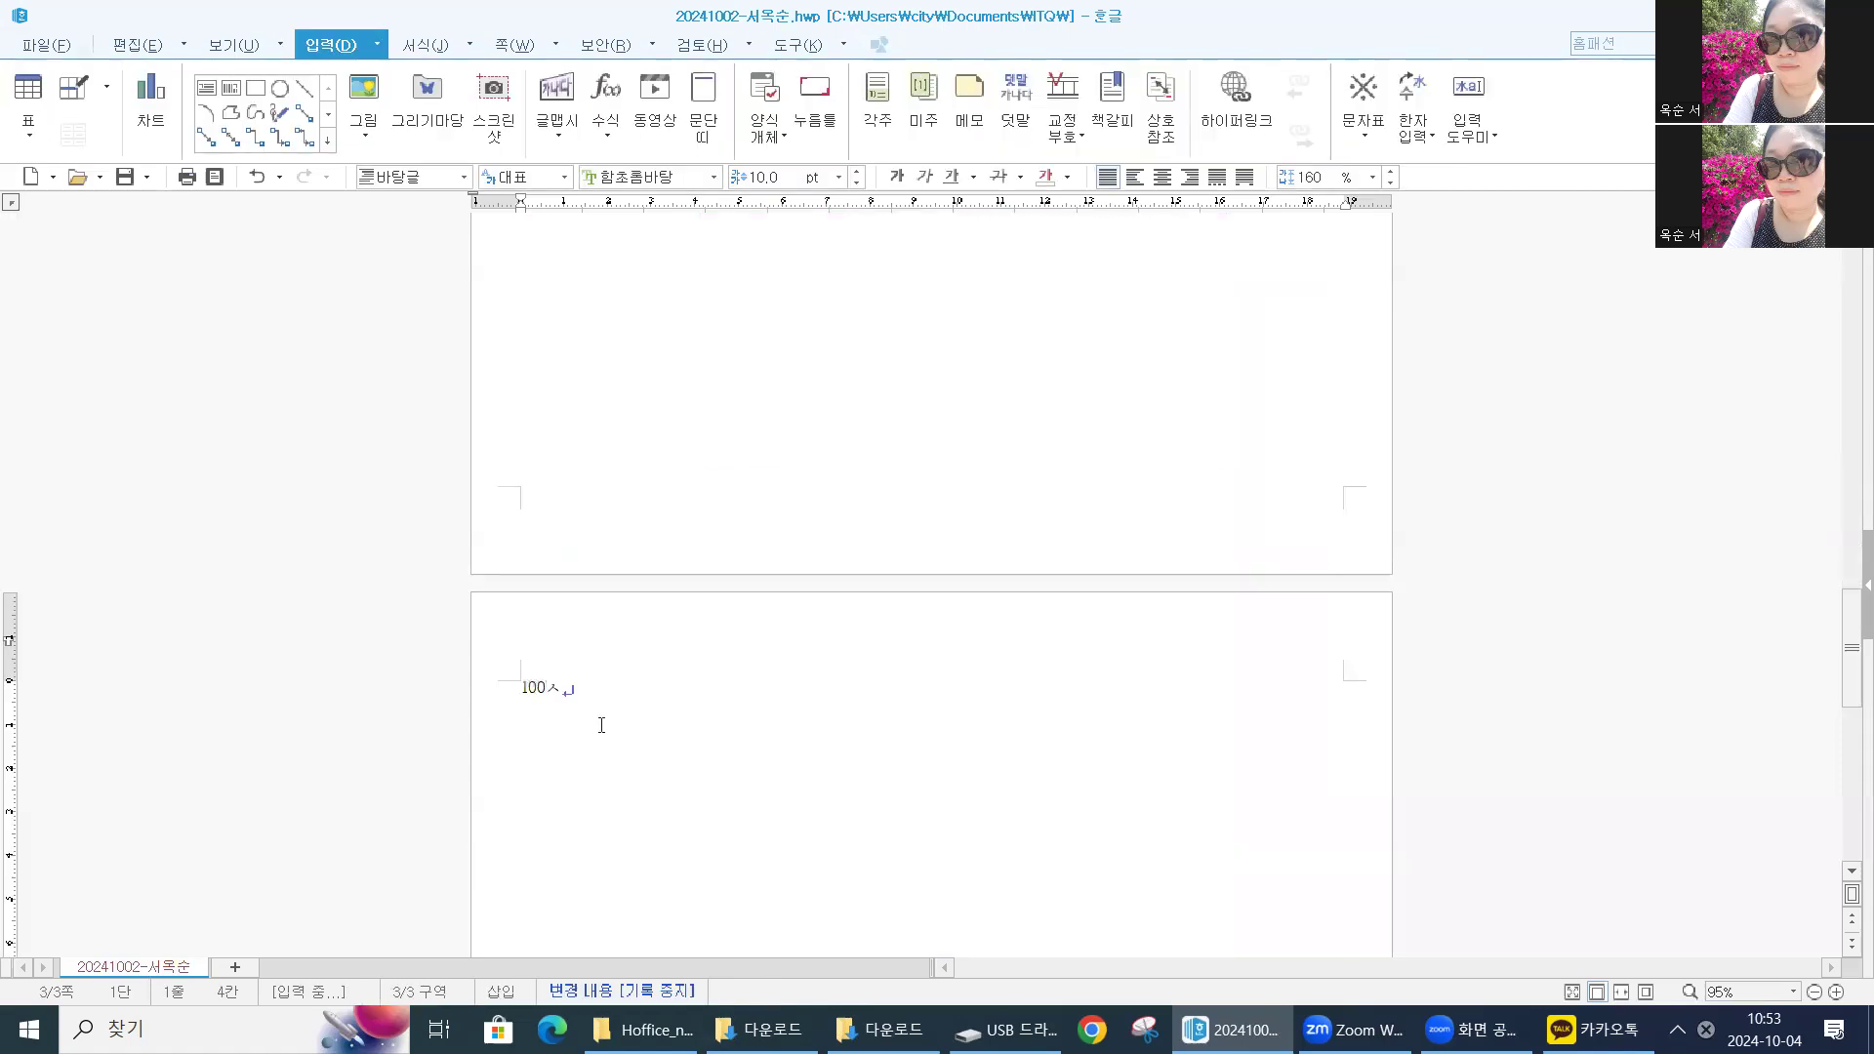
type(" 시대 편8ㅇ")
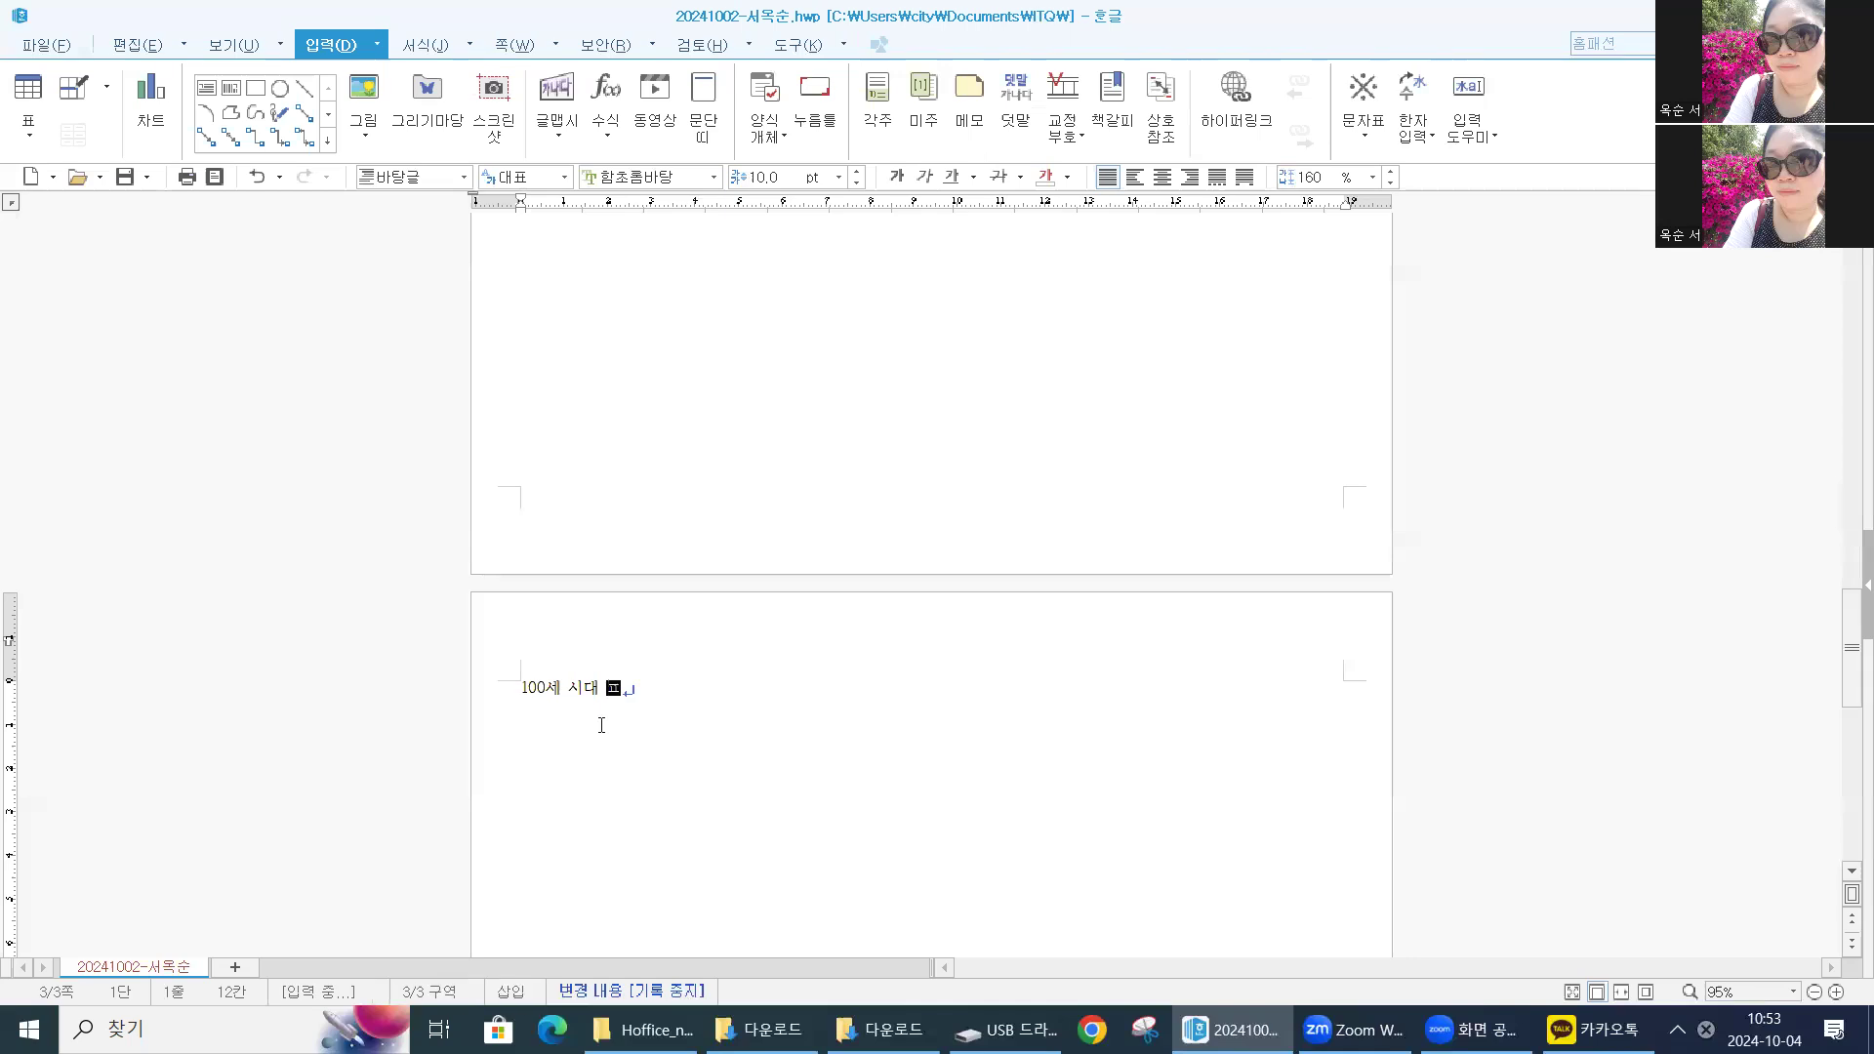
key("BackSpace")
key("BackSpace")
key("BackSpace")
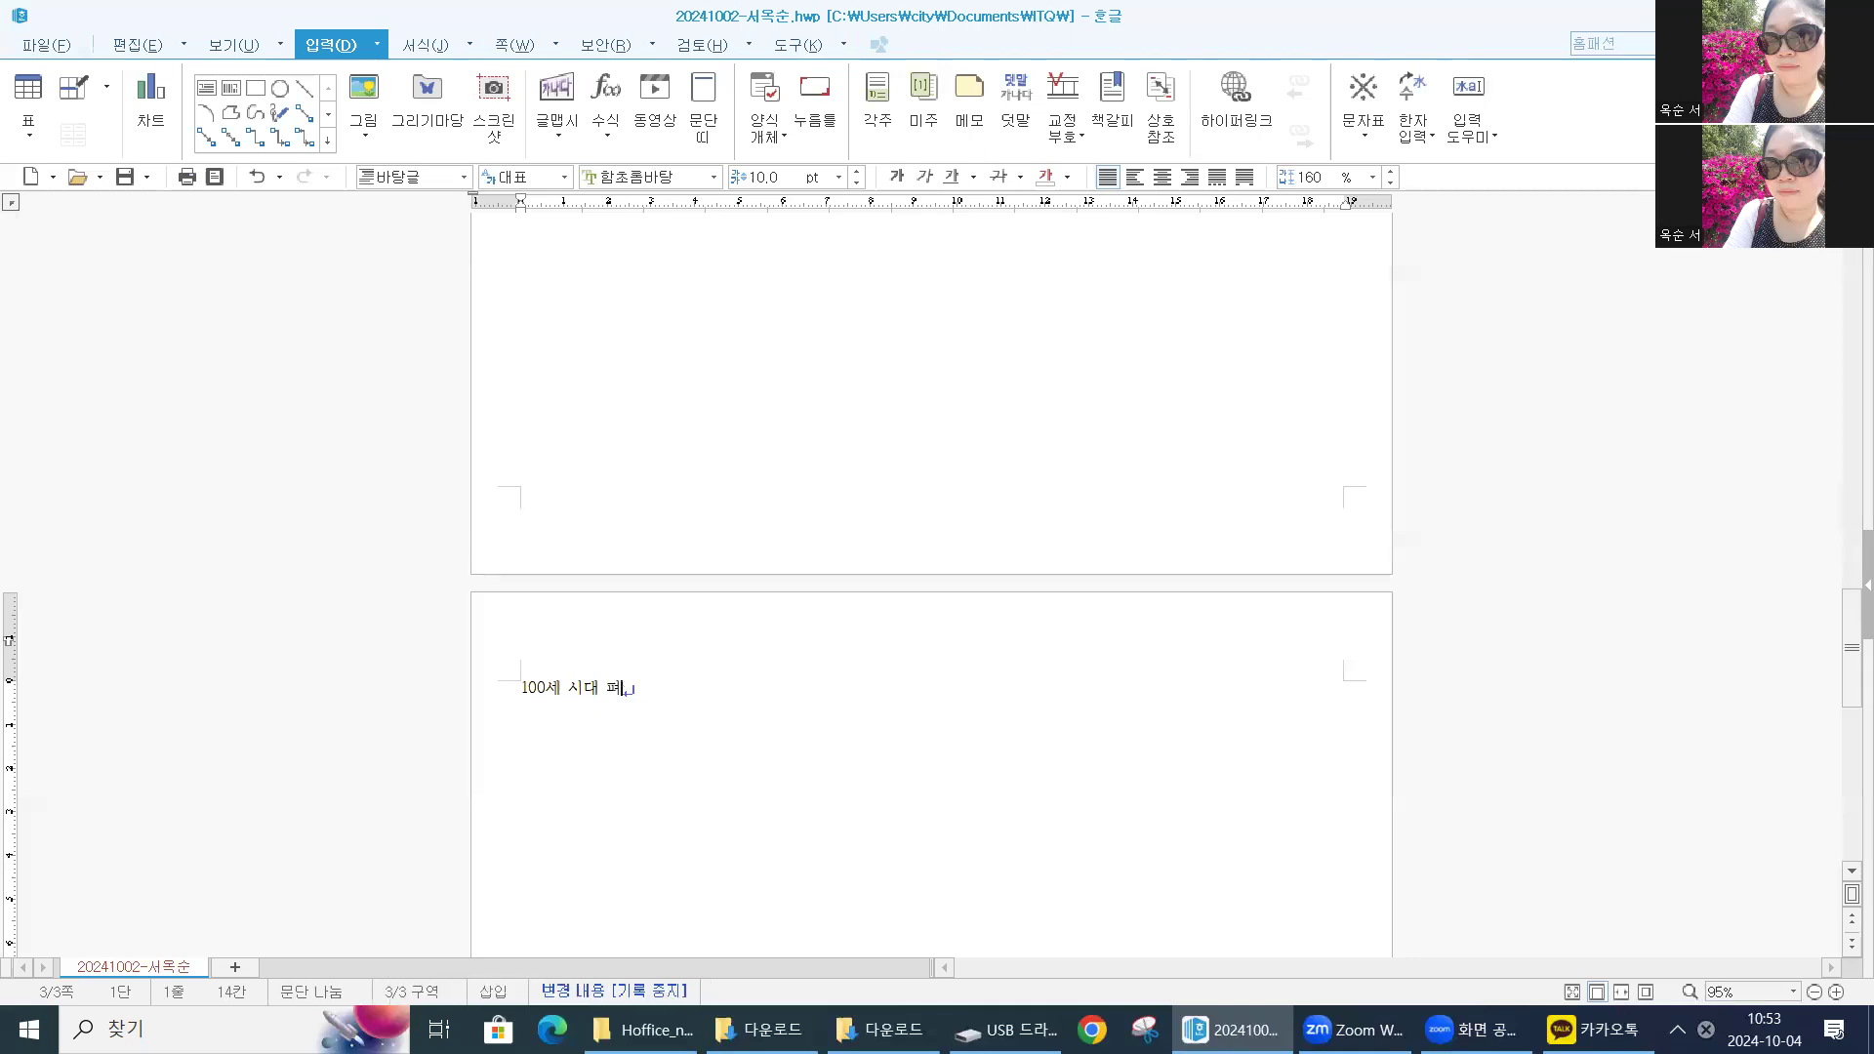
type("평새ㅇ교육 호")
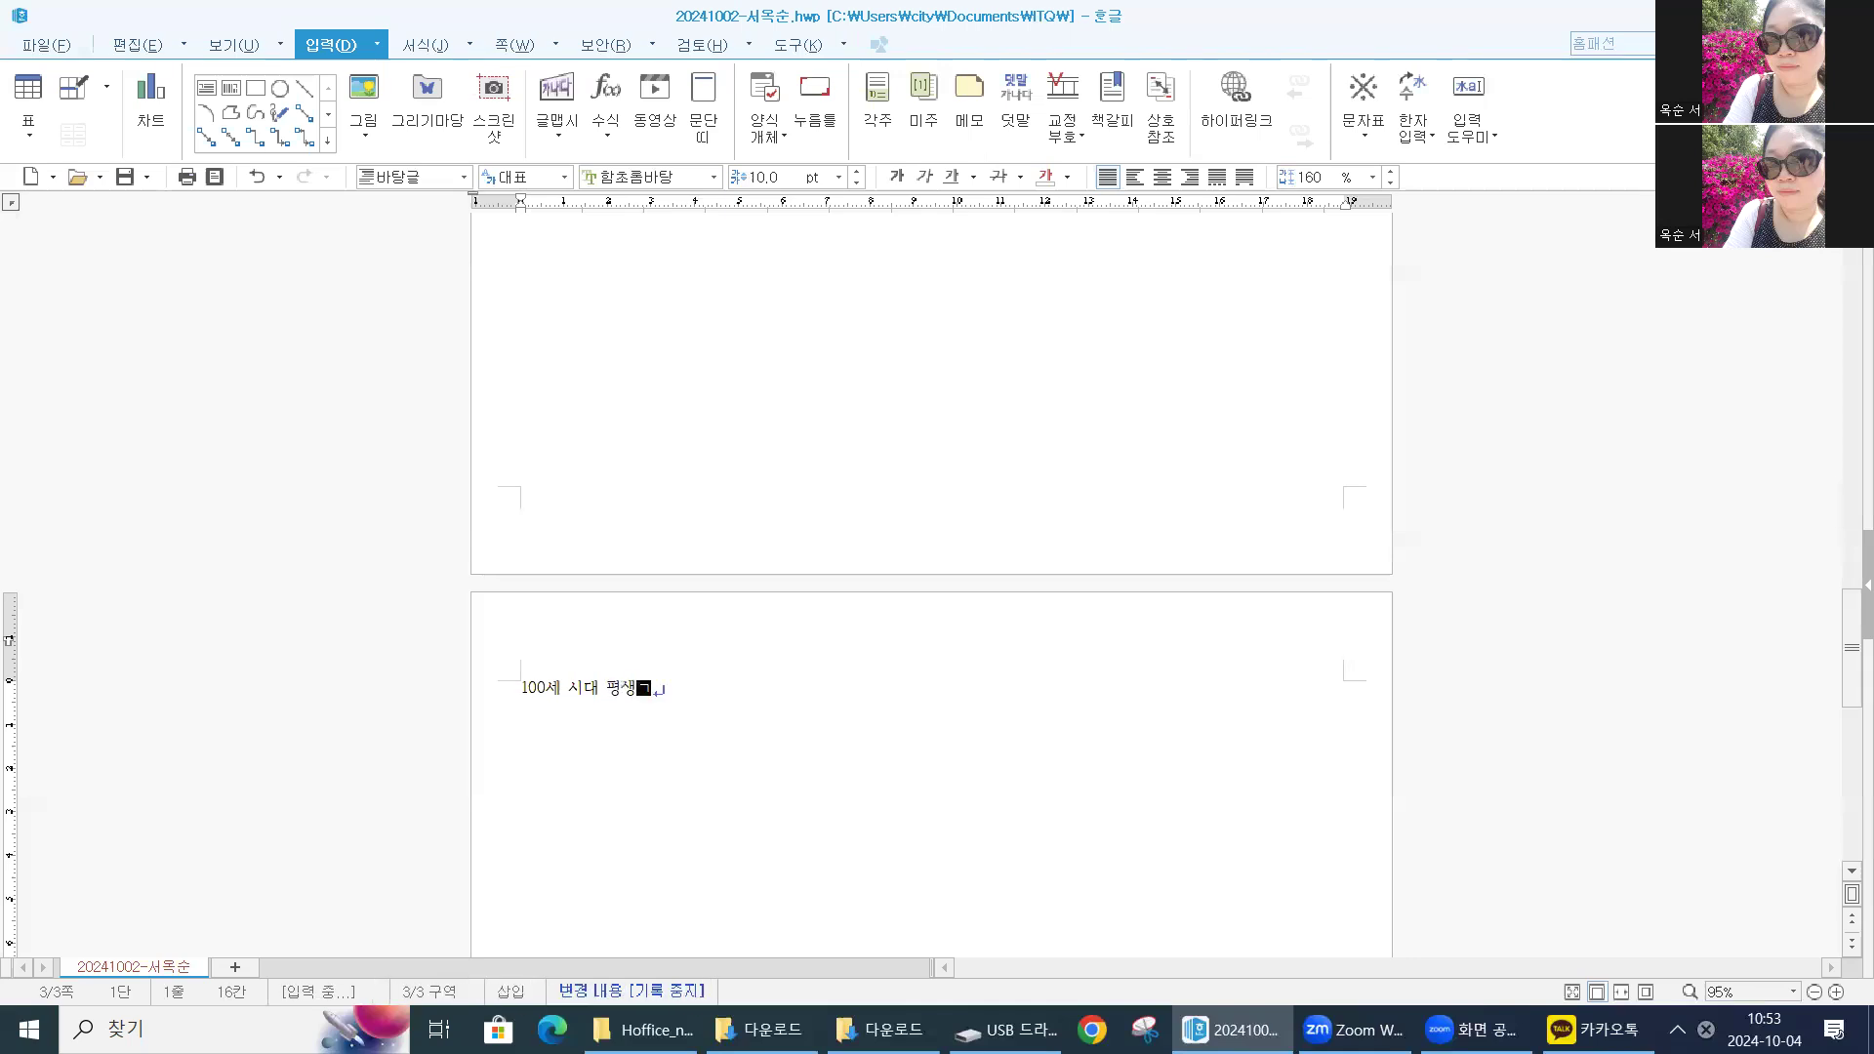
key("BackSpace")
key("BackSpace")
key("BackSpace")
type("활성화")
left_click(529, 715)
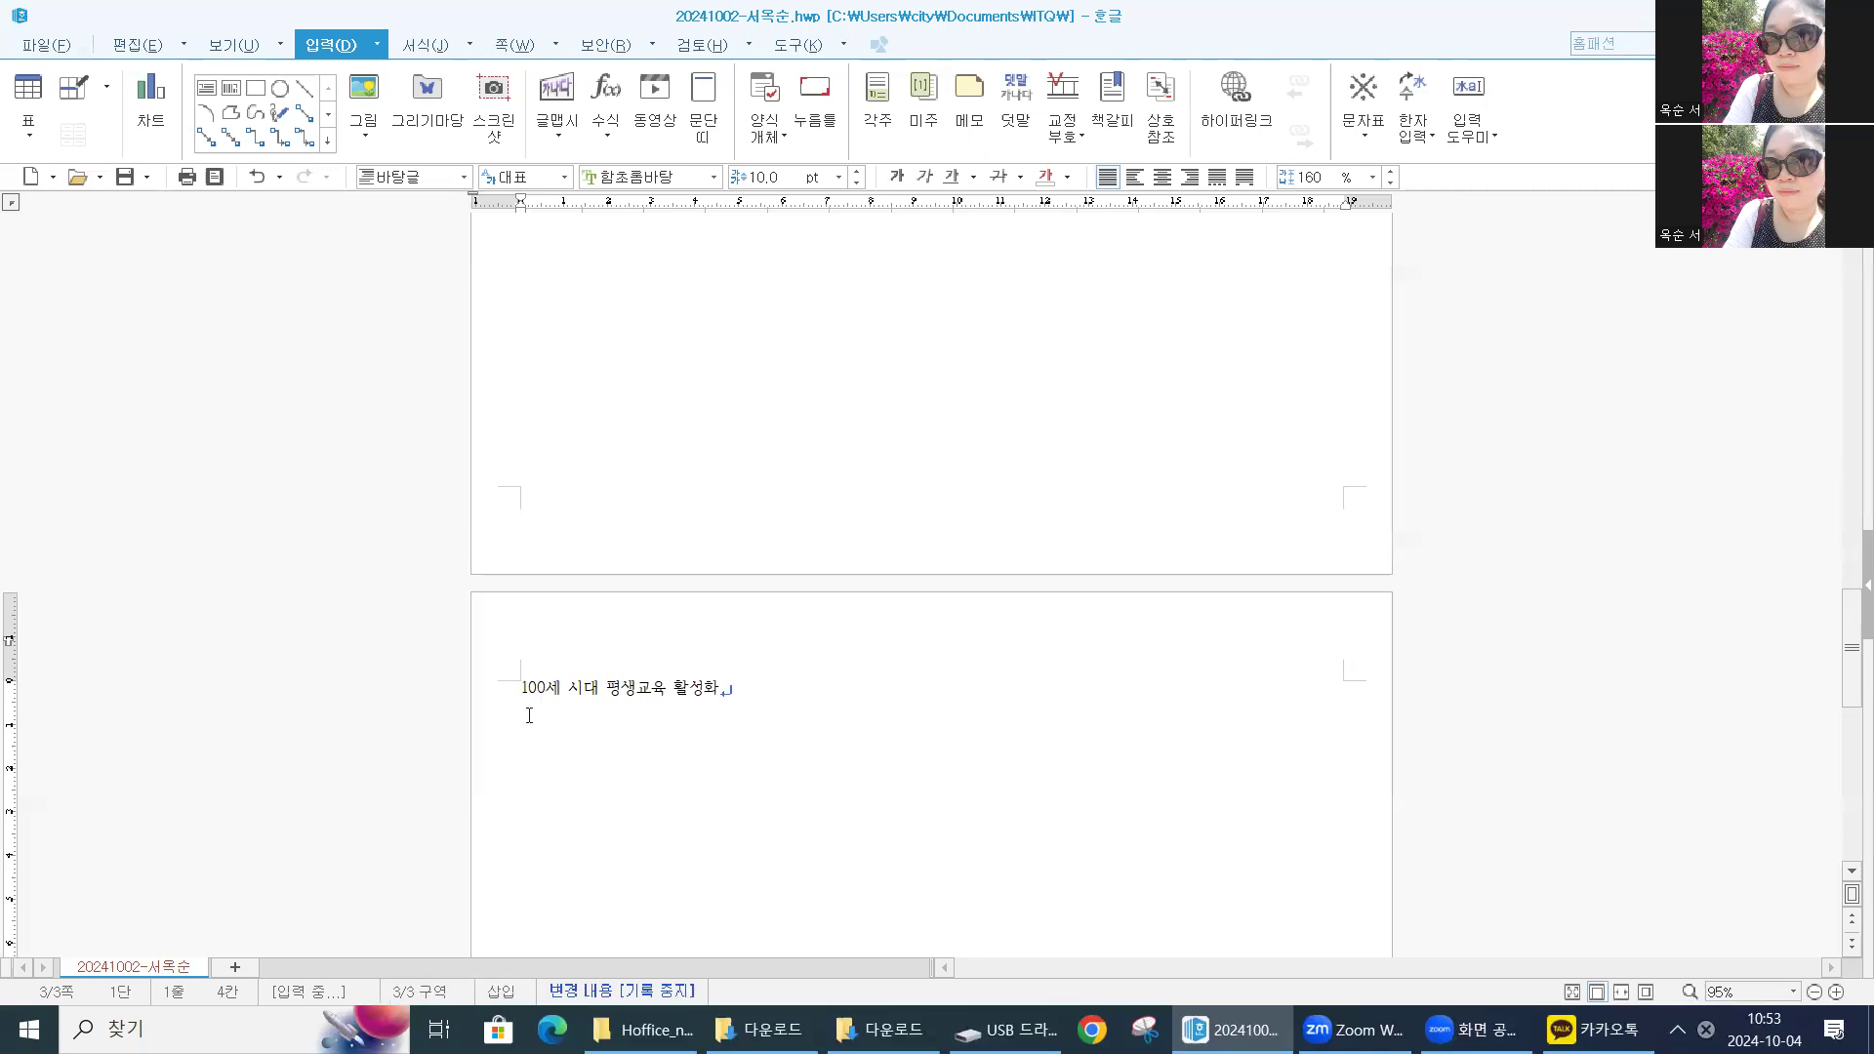
Place the text cursor at the very start of the page 3 heading "100세 시대 평생교육 활성화"
left_click(515, 702)
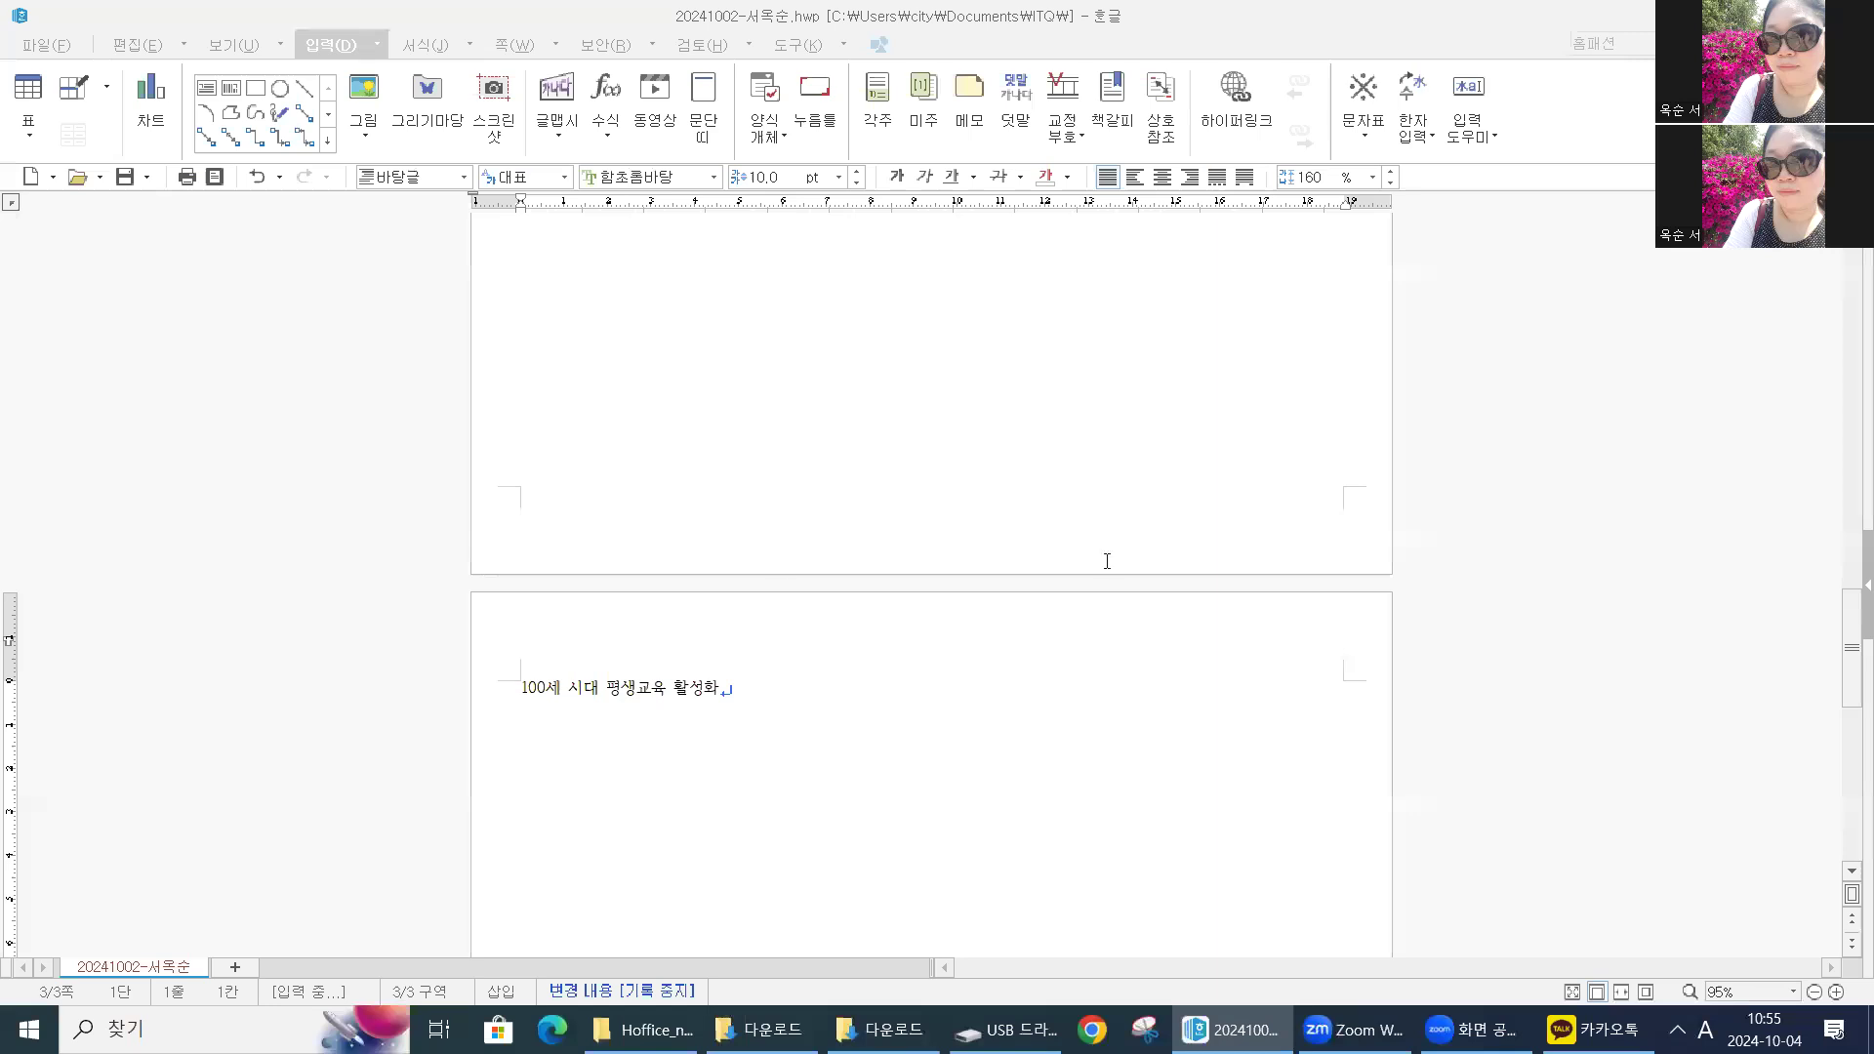
left_click(521, 687)
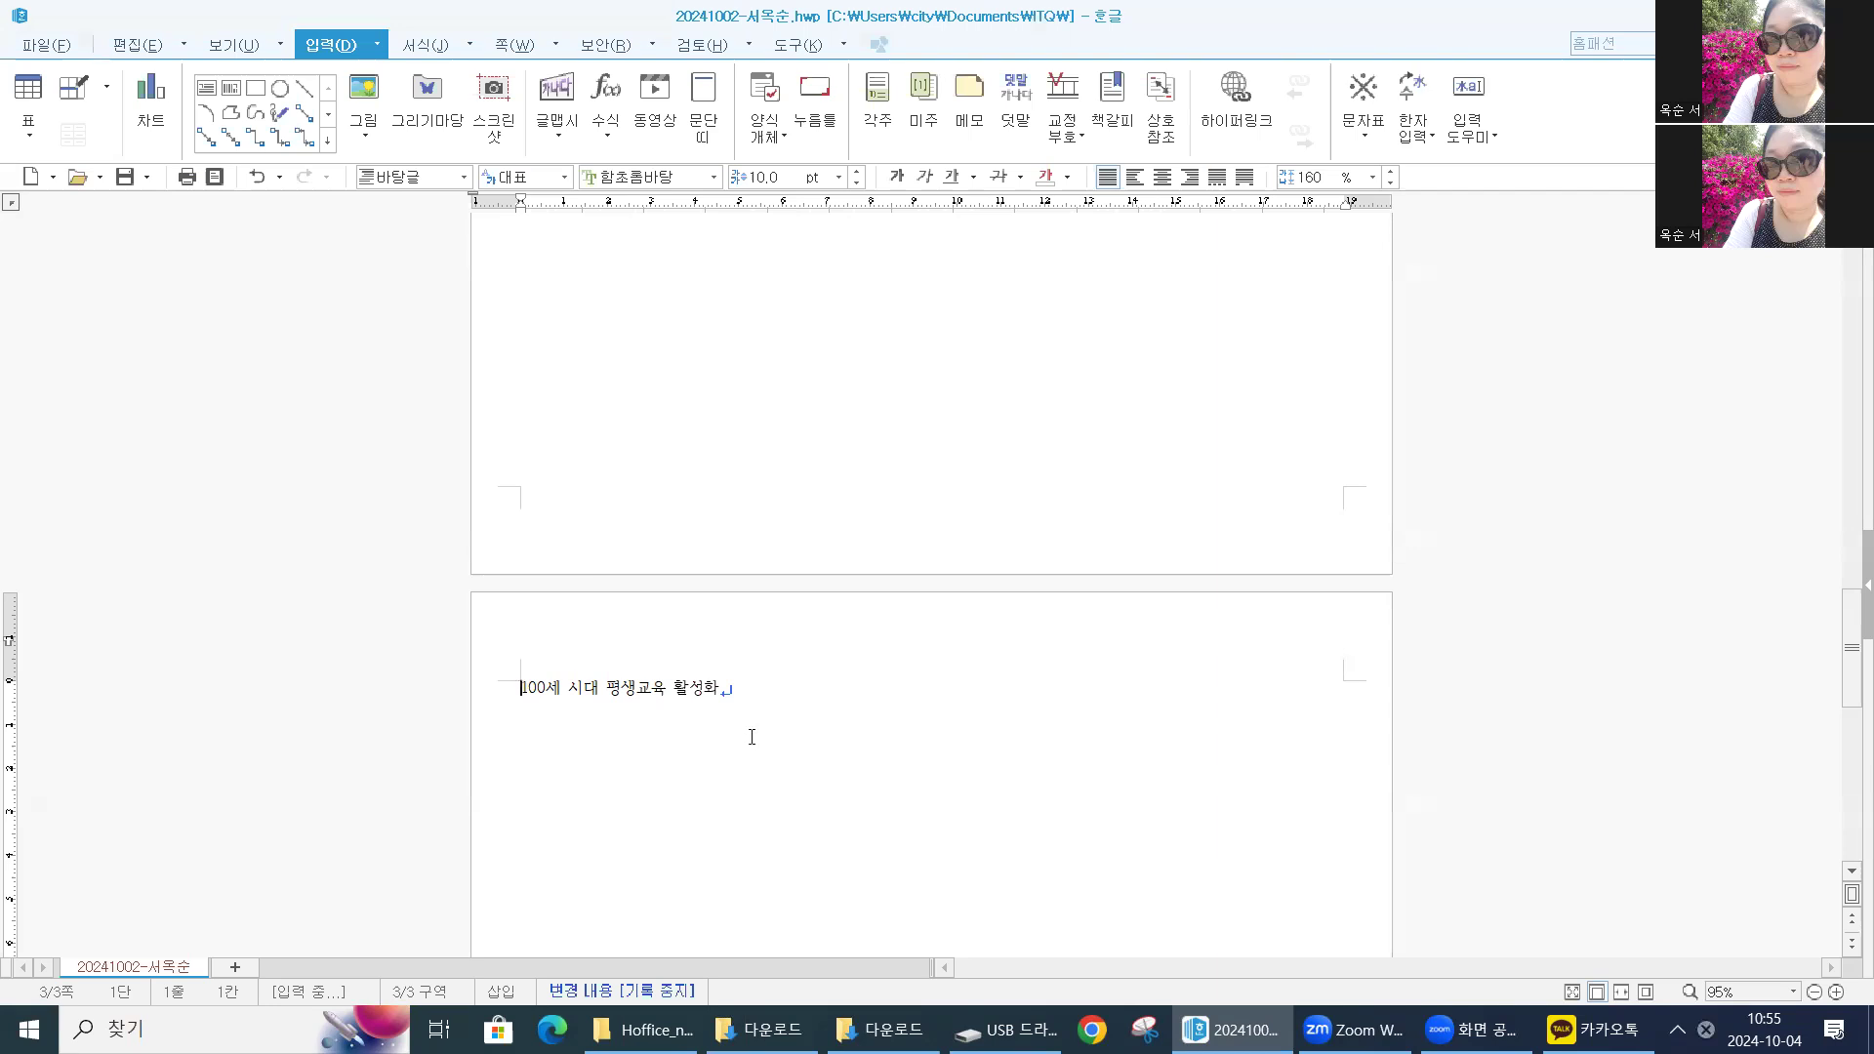
scroll(744, 731, "up", 4)
scroll(743, 721, "up", 5)
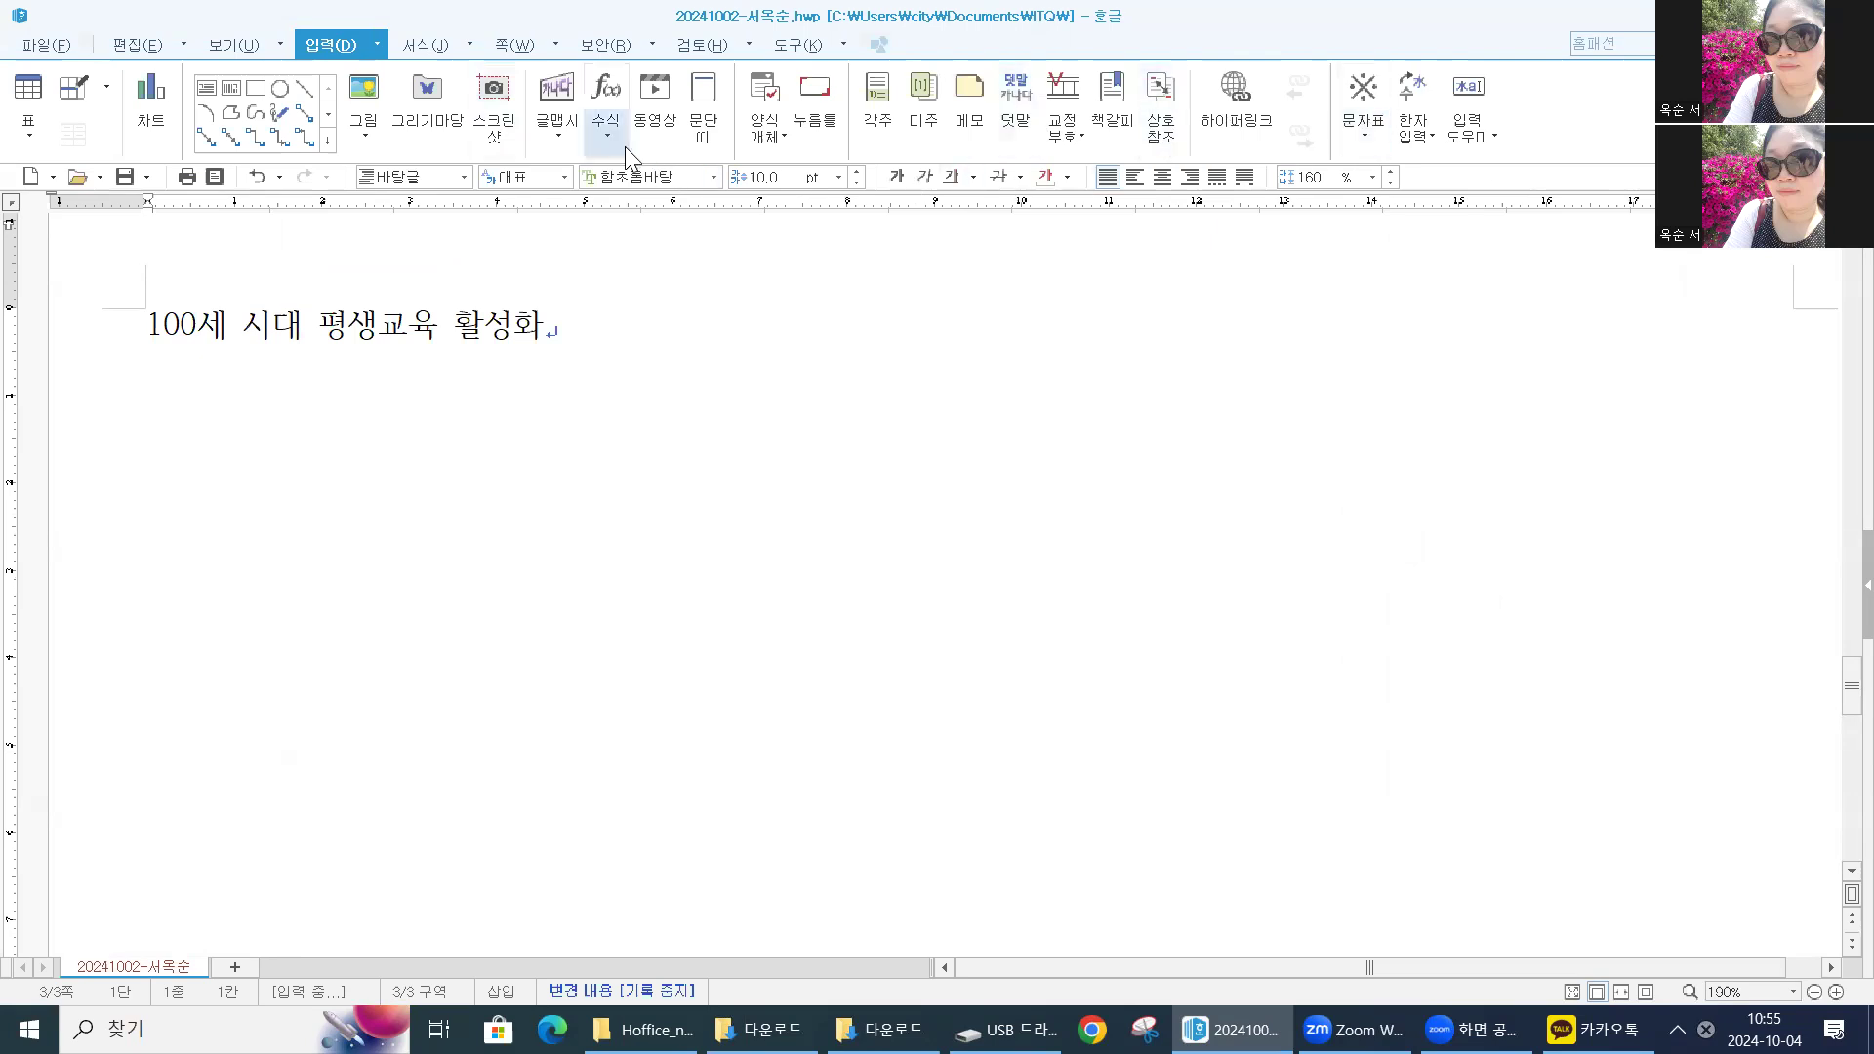
left_click(1120, 101)
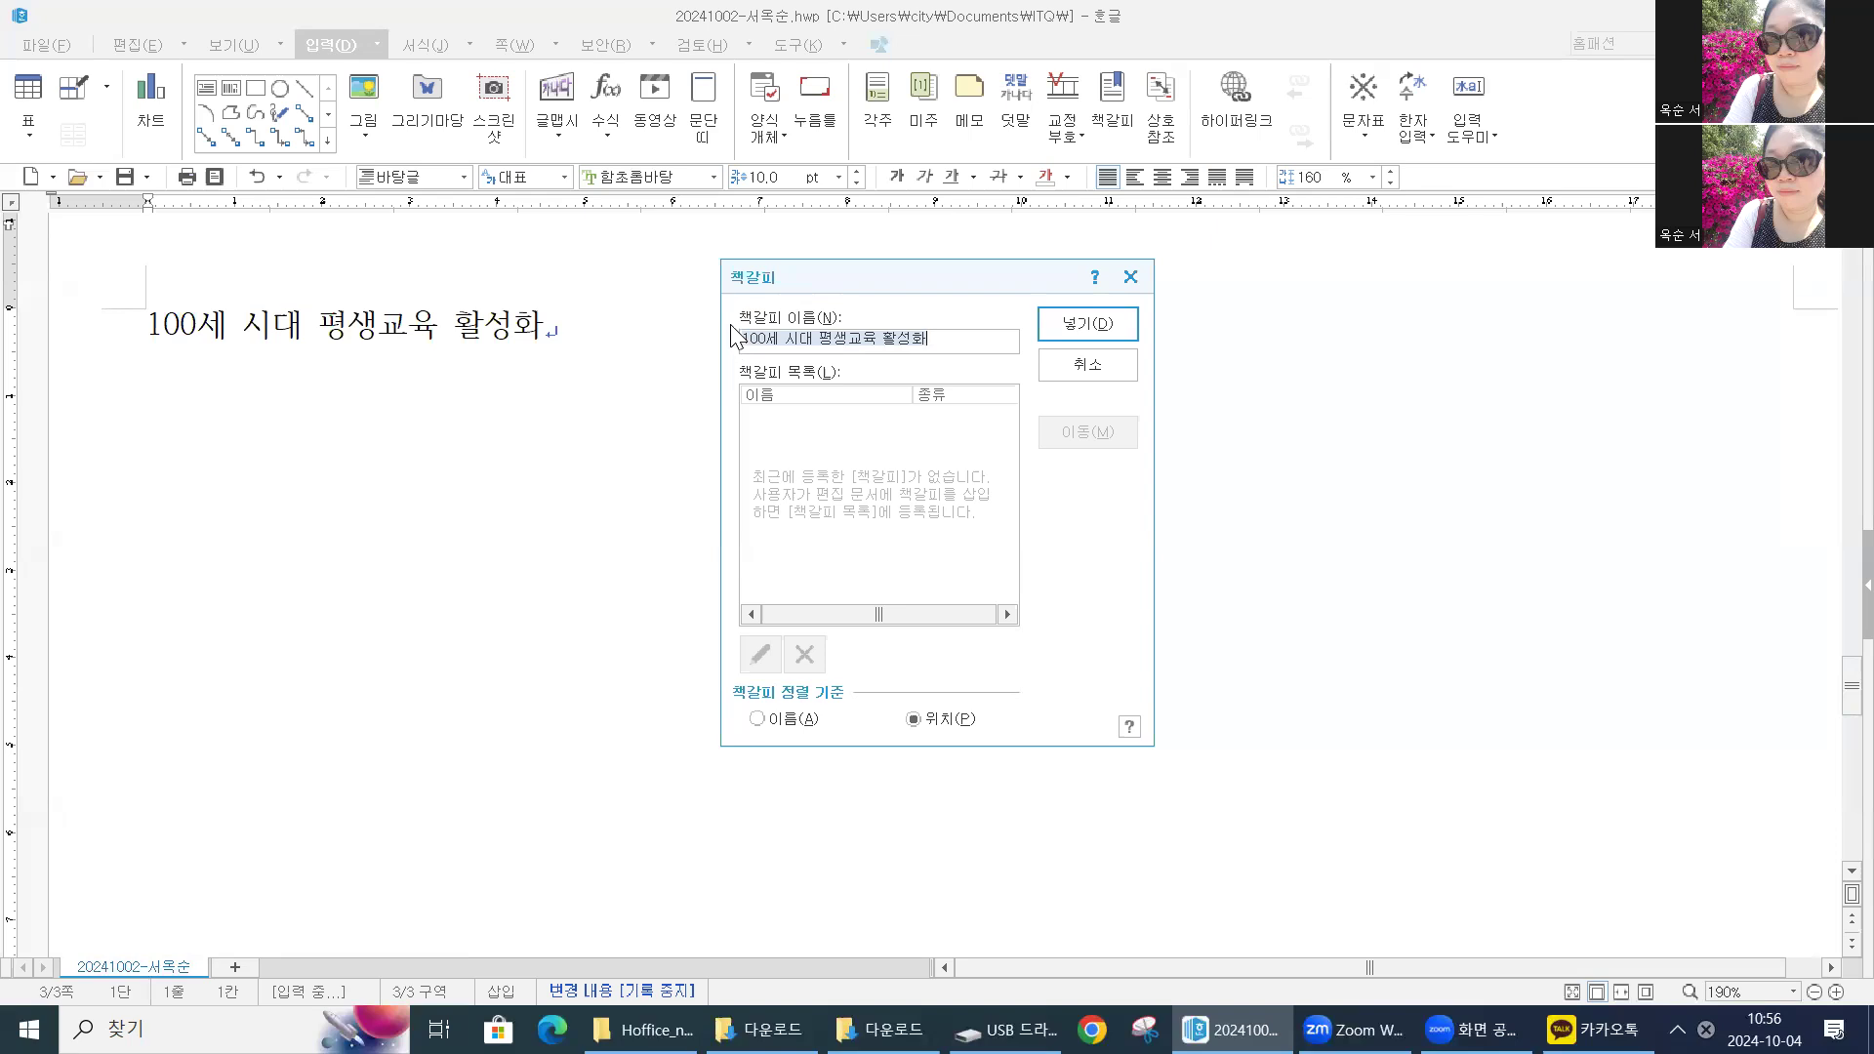
type("평생ㄱ")
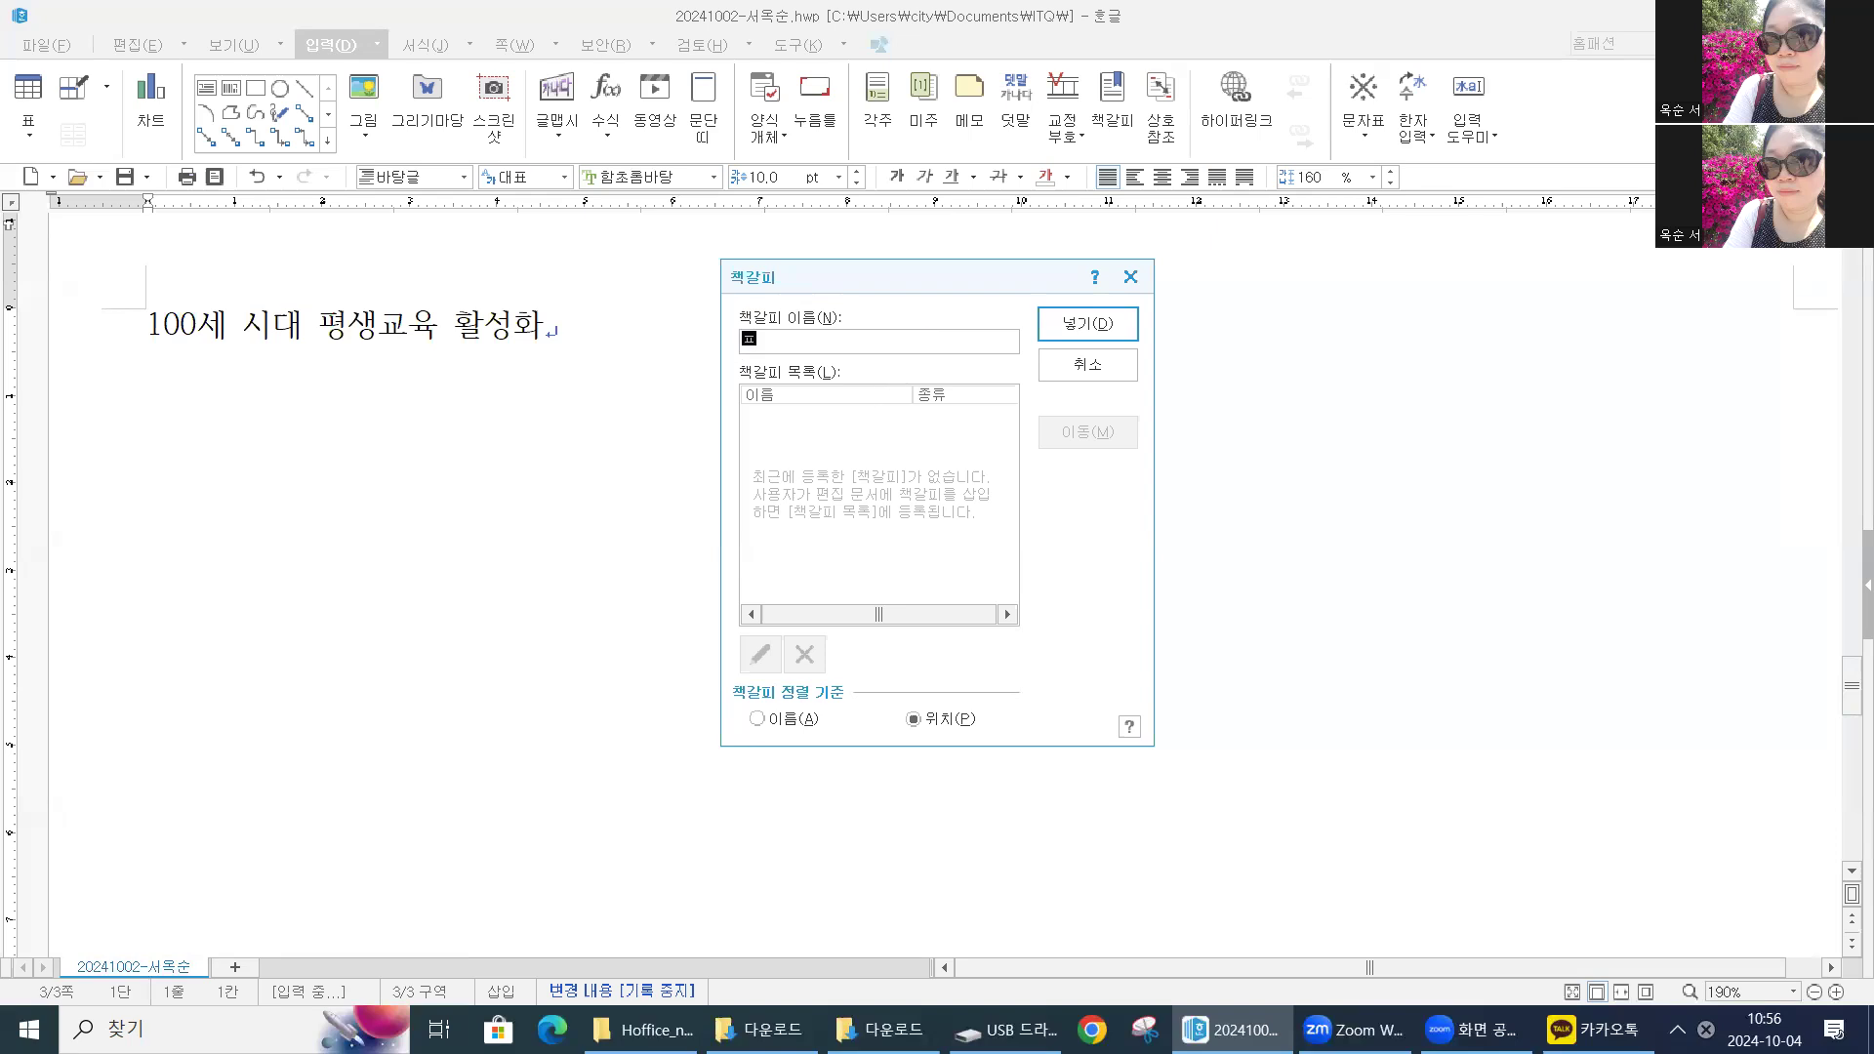
type("육")
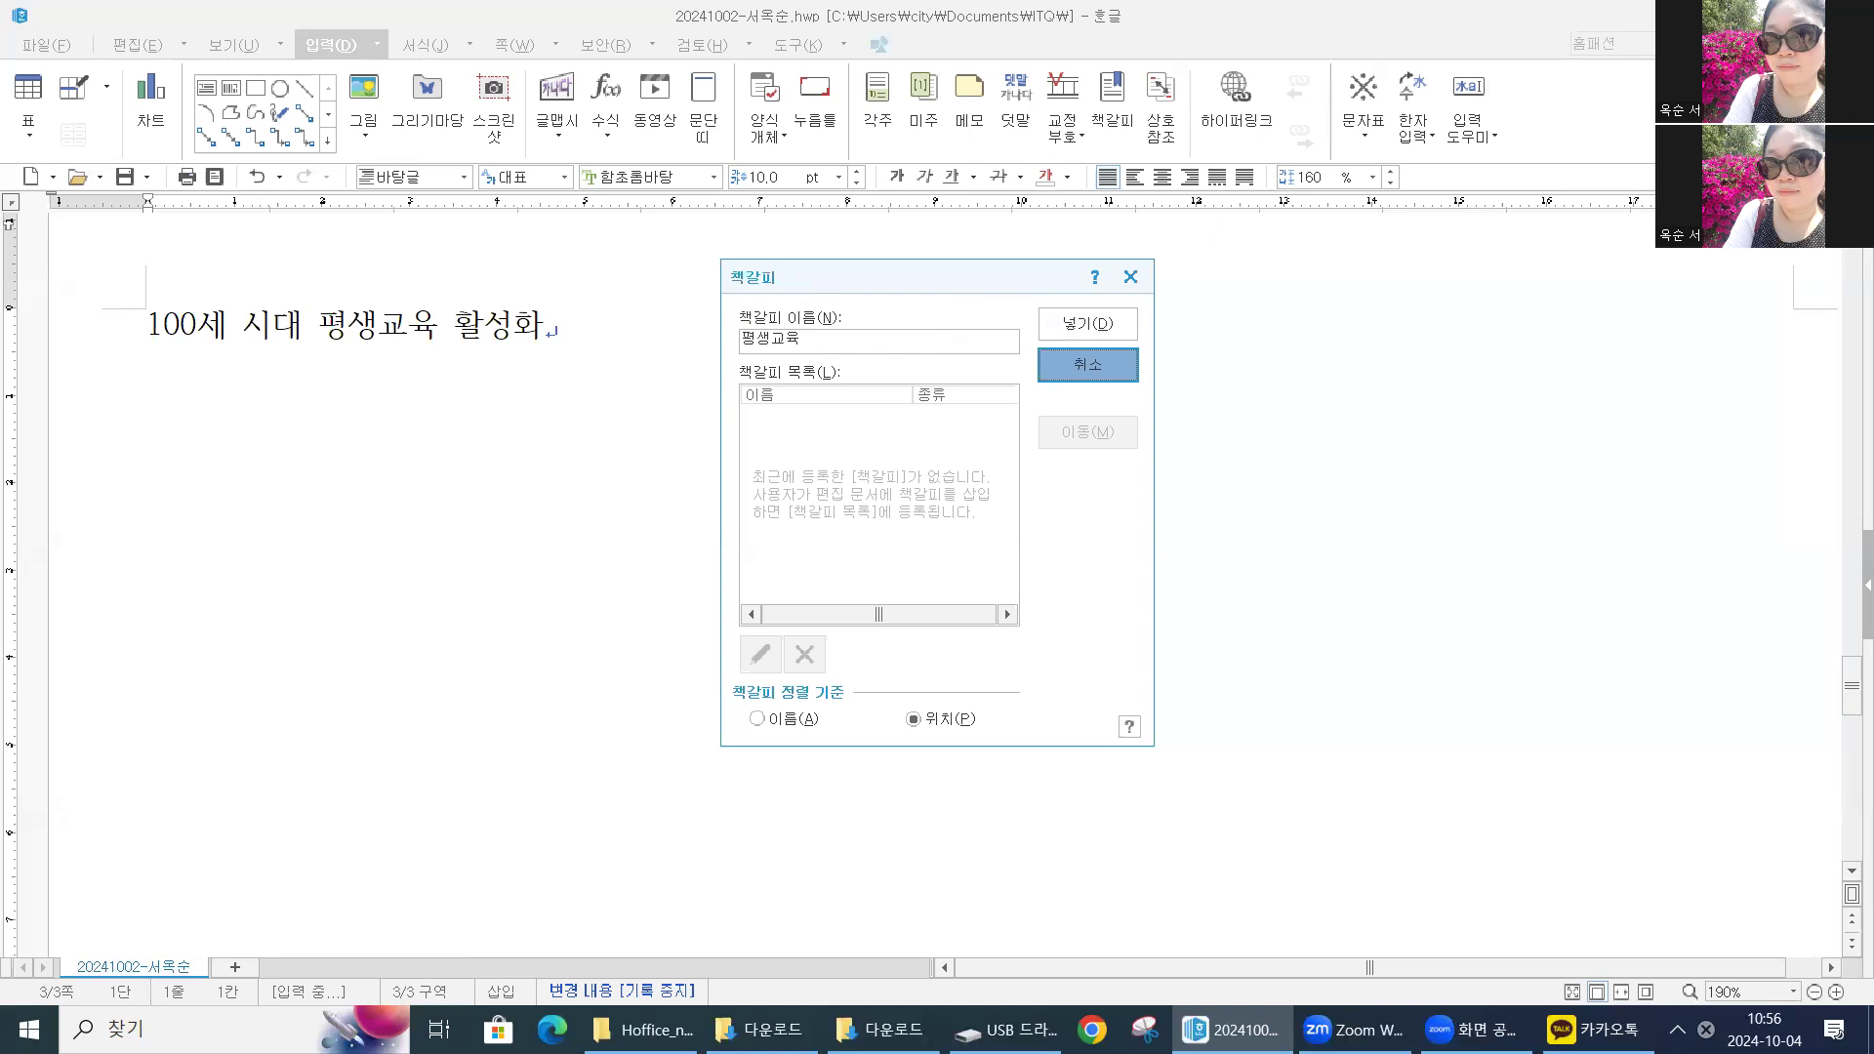
left_click(1087, 364)
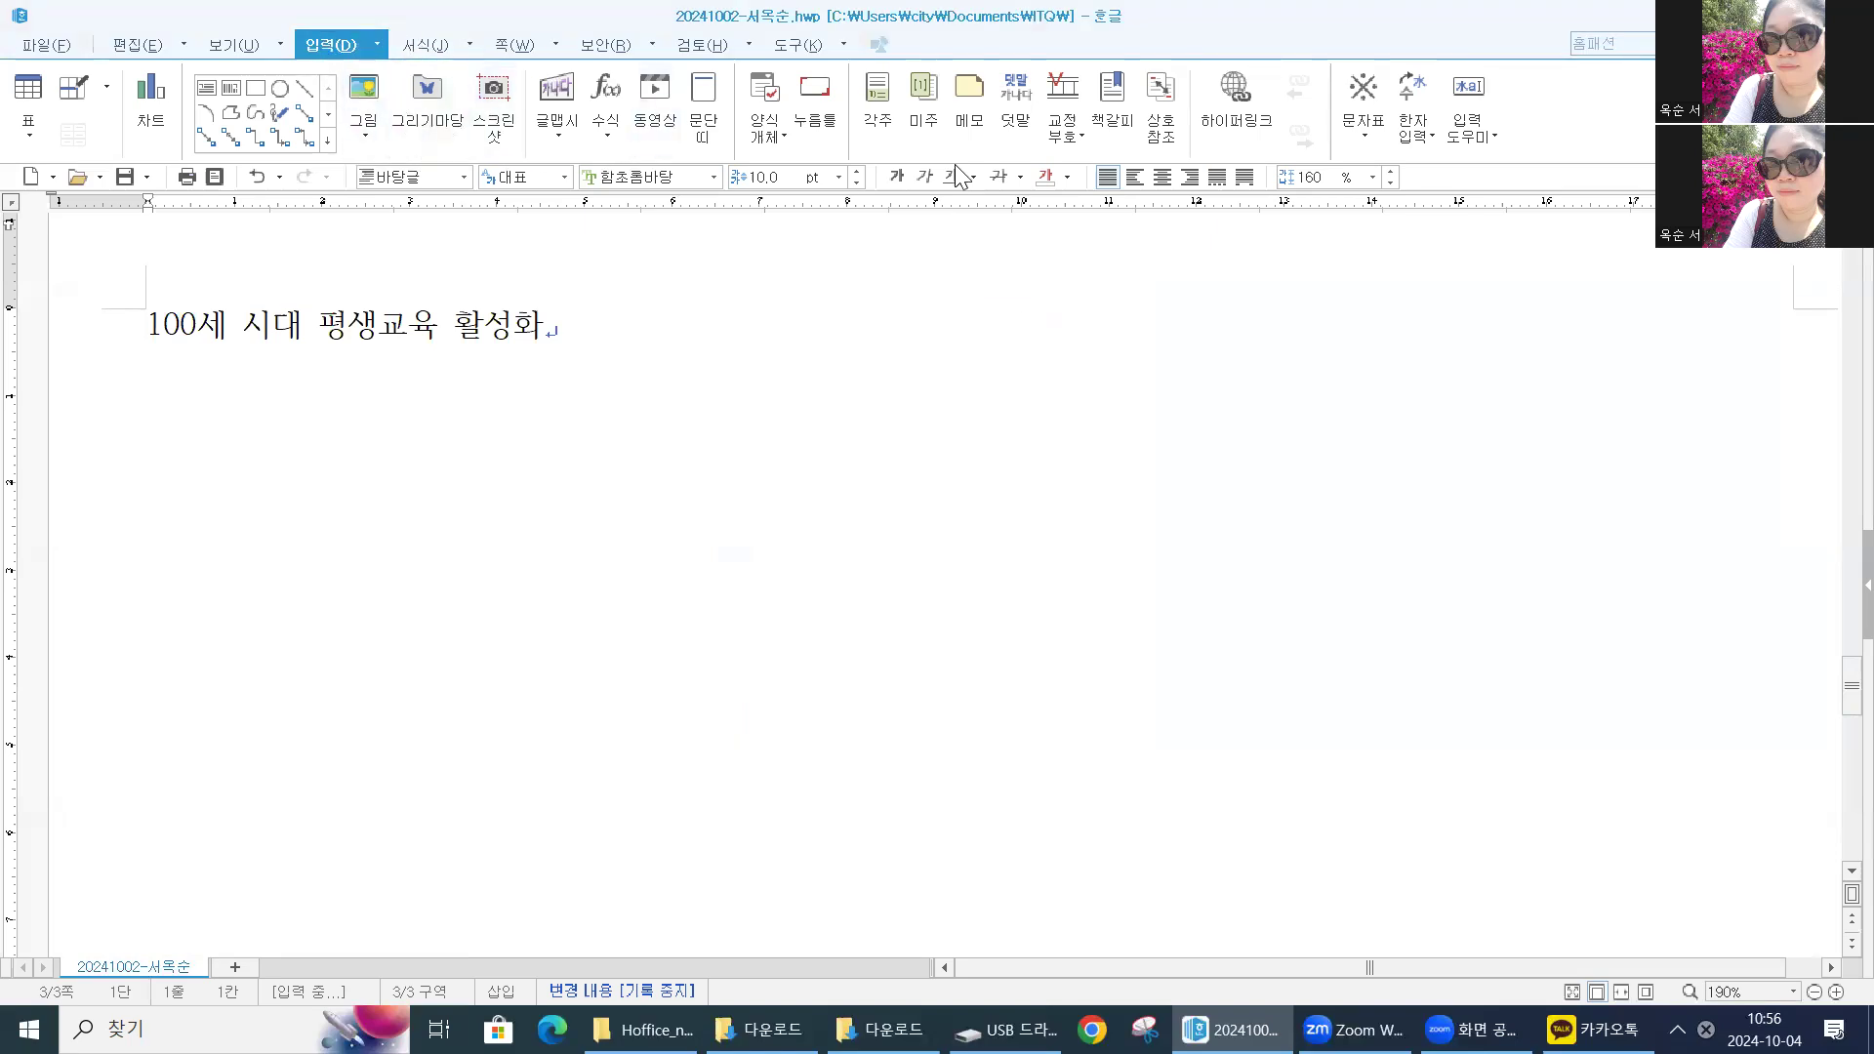
Insert a bookmark named "평생교육" at the start of the page 3 heading
left_click(1111, 97)
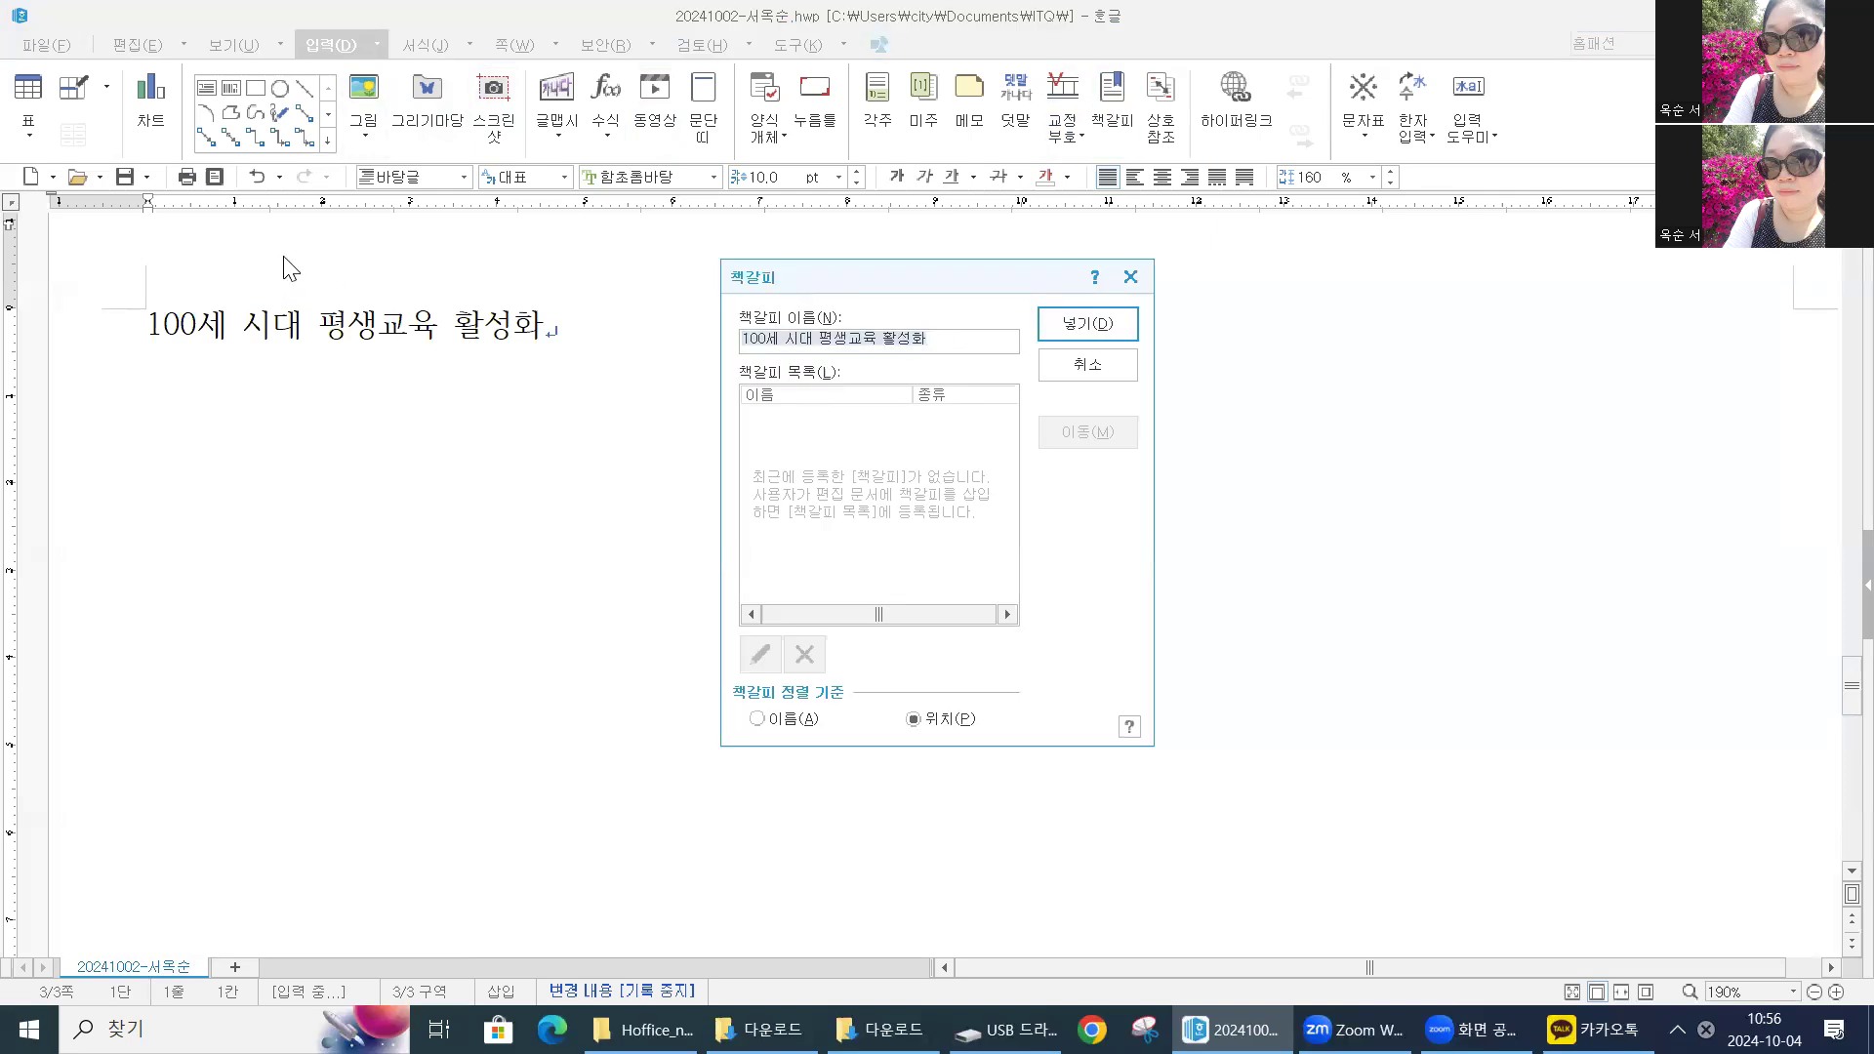
type("평생교")
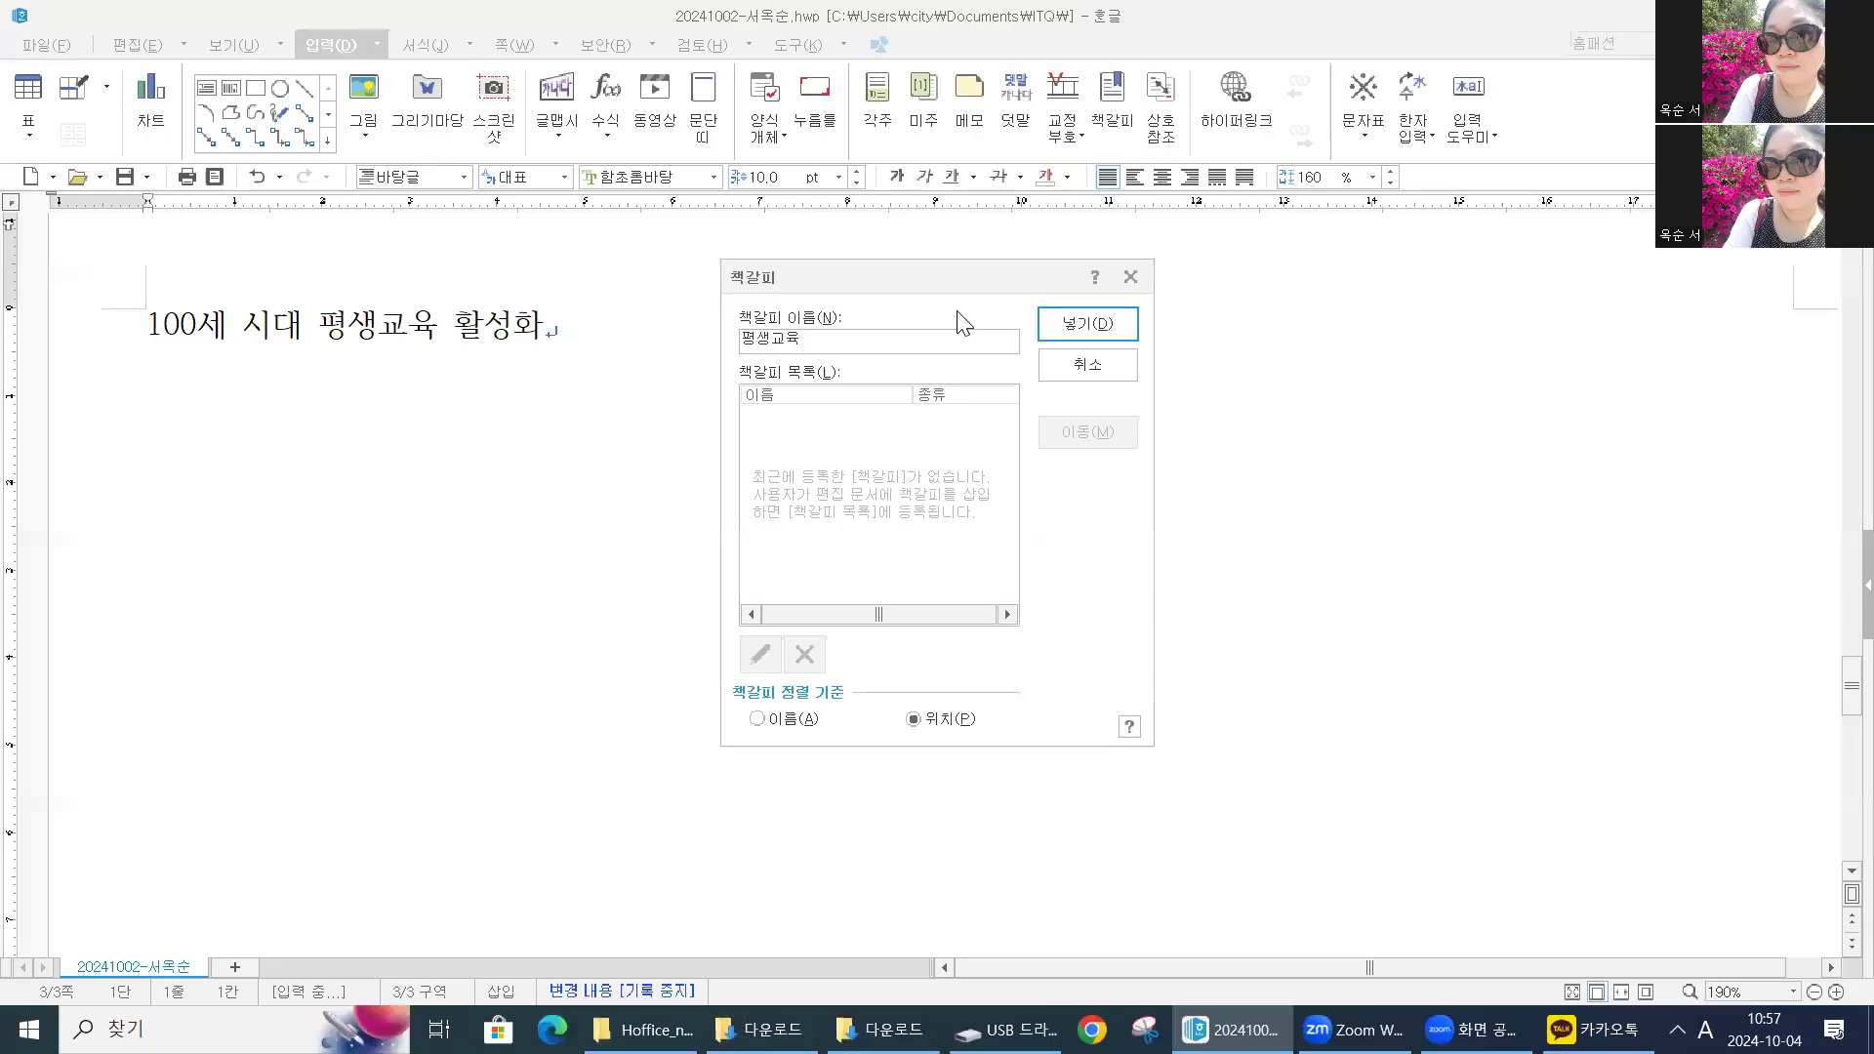
left_click(1103, 327)
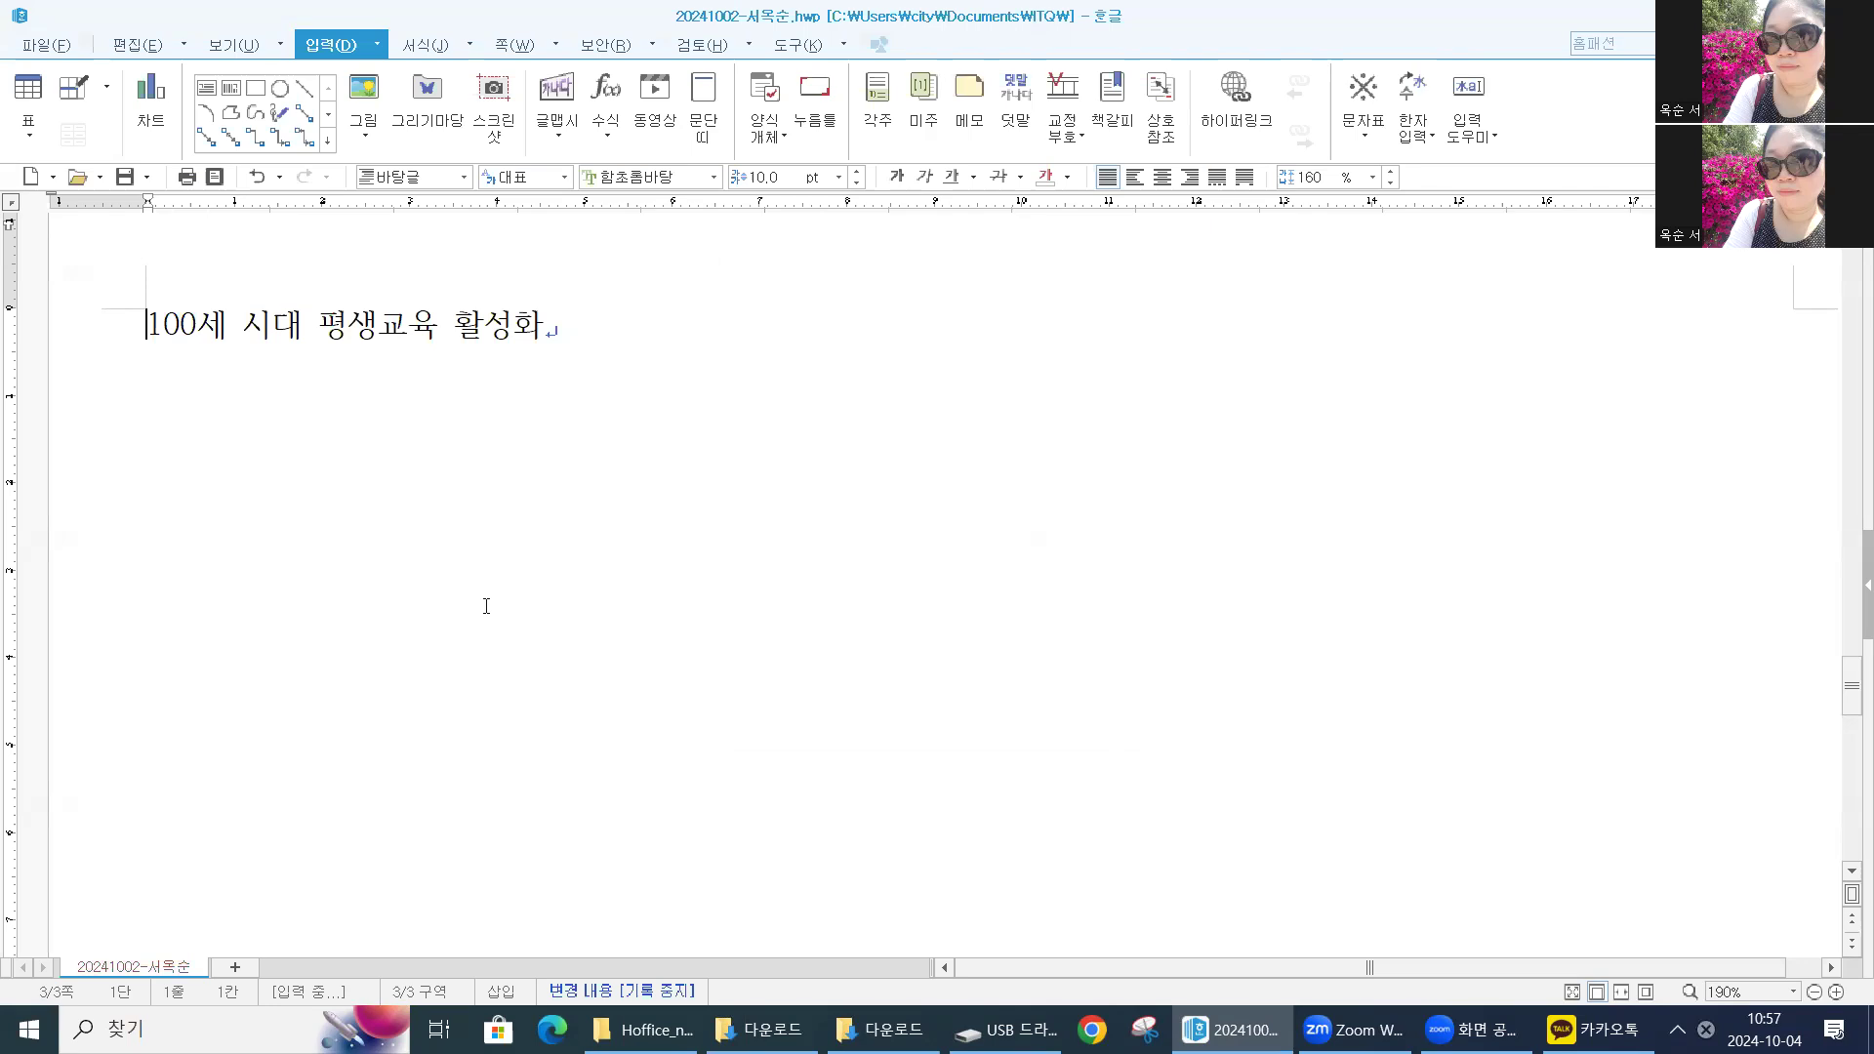
Check the red word art drawing on page 2 against the bookmarked heading on page 3
scroll(488, 600, "up", 10)
scroll(551, 604, "up", 10)
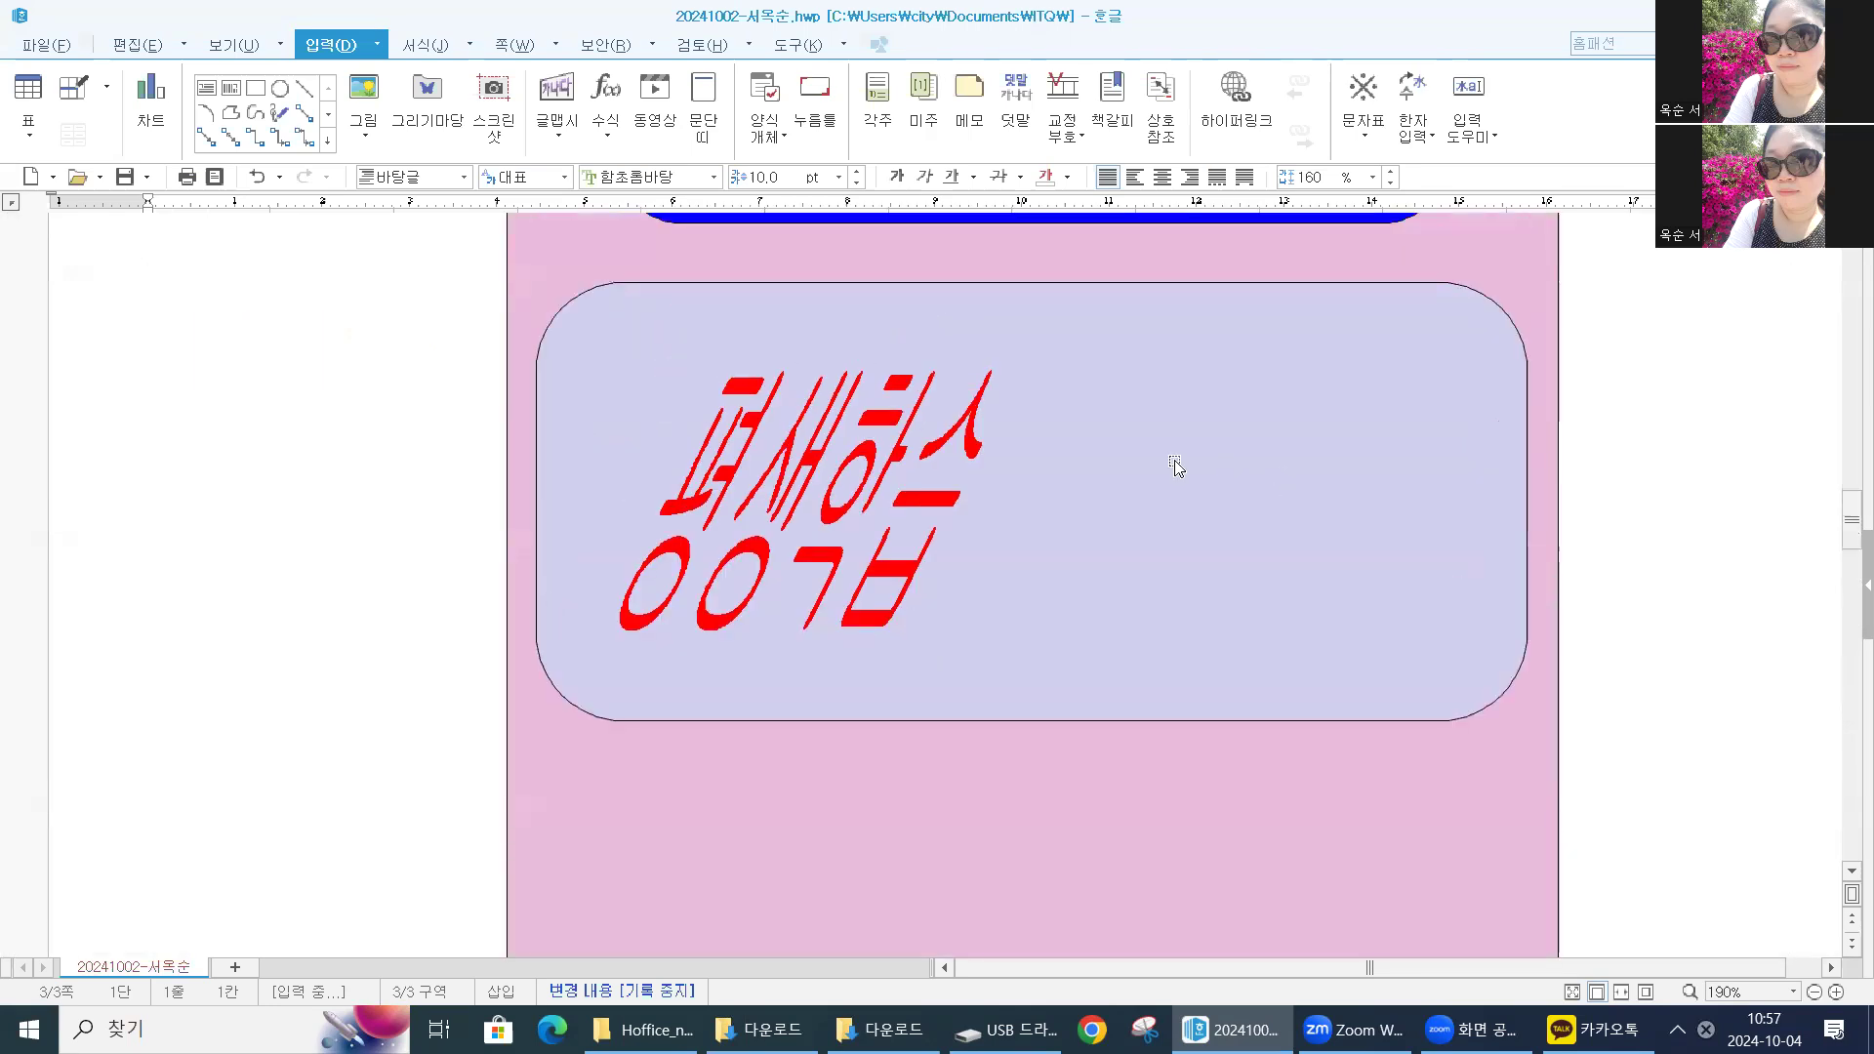
scroll(1177, 466, "down", 4)
scroll(1148, 459, "down", 1)
scroll(1145, 488, "up", 10)
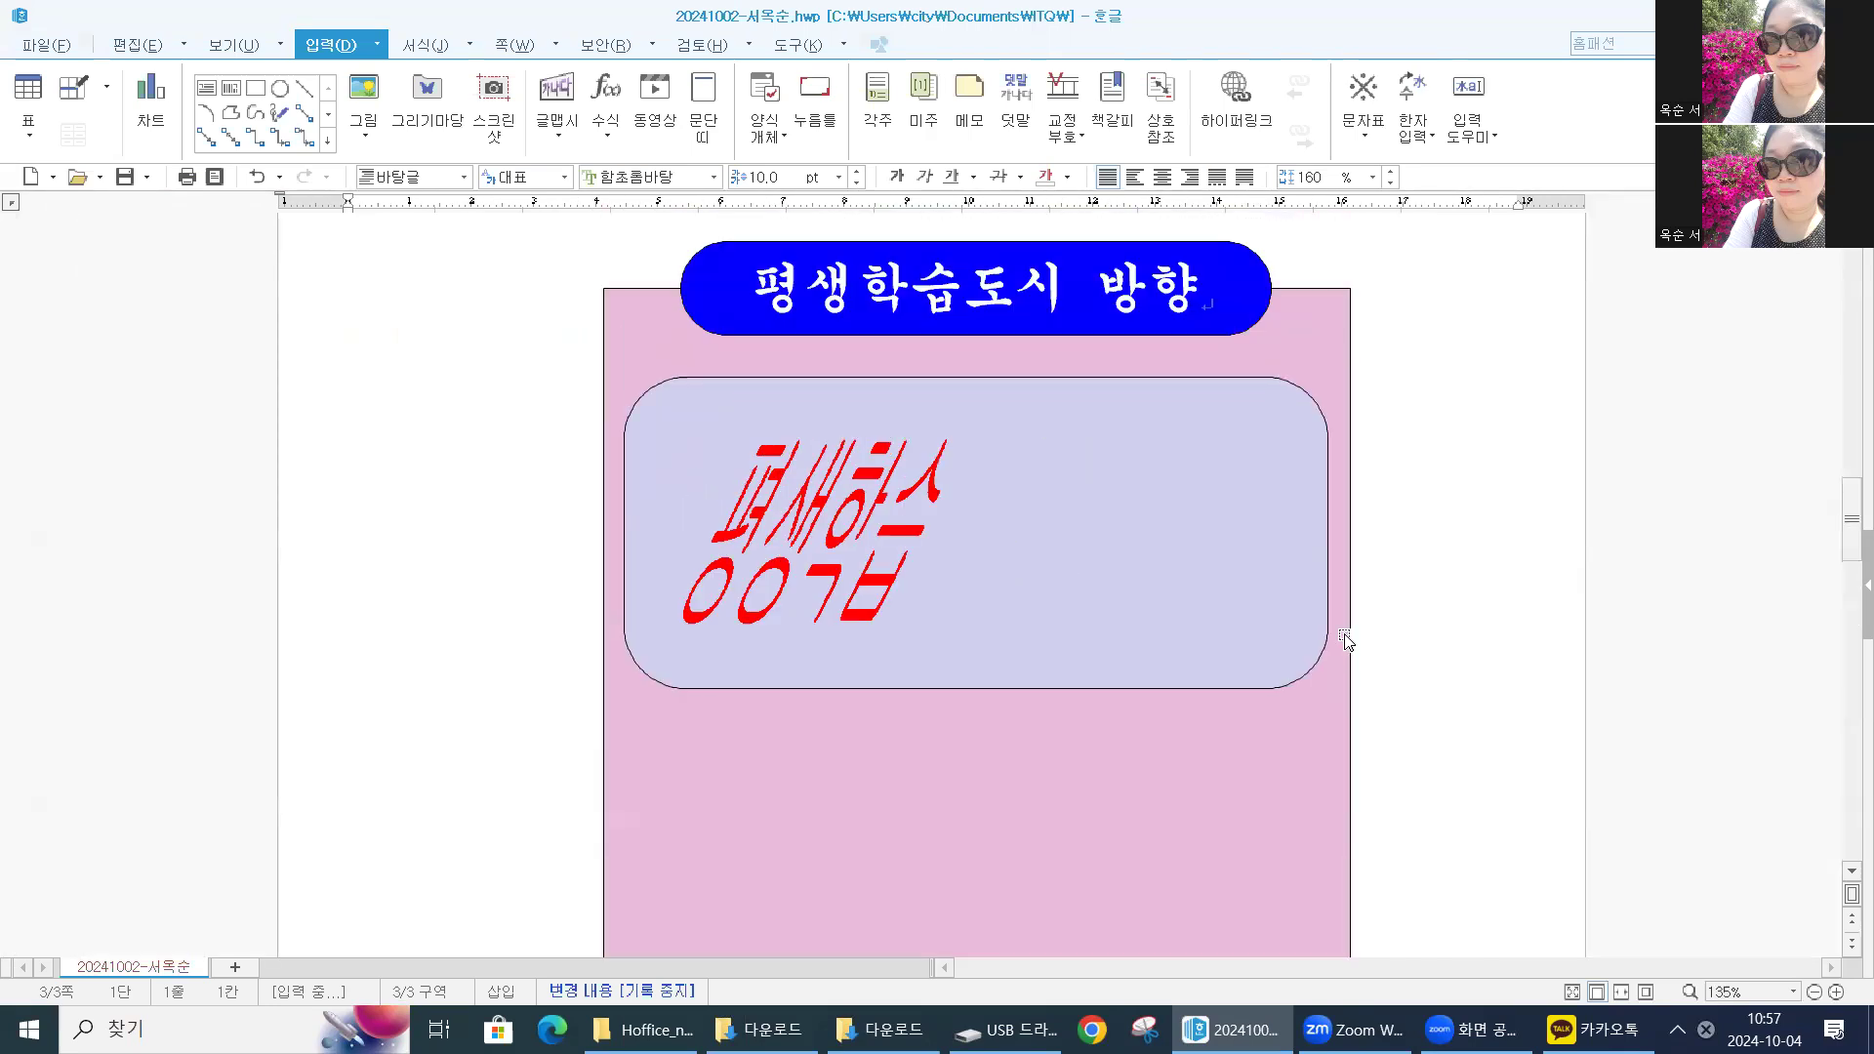
scroll(423, 694, "down", 8)
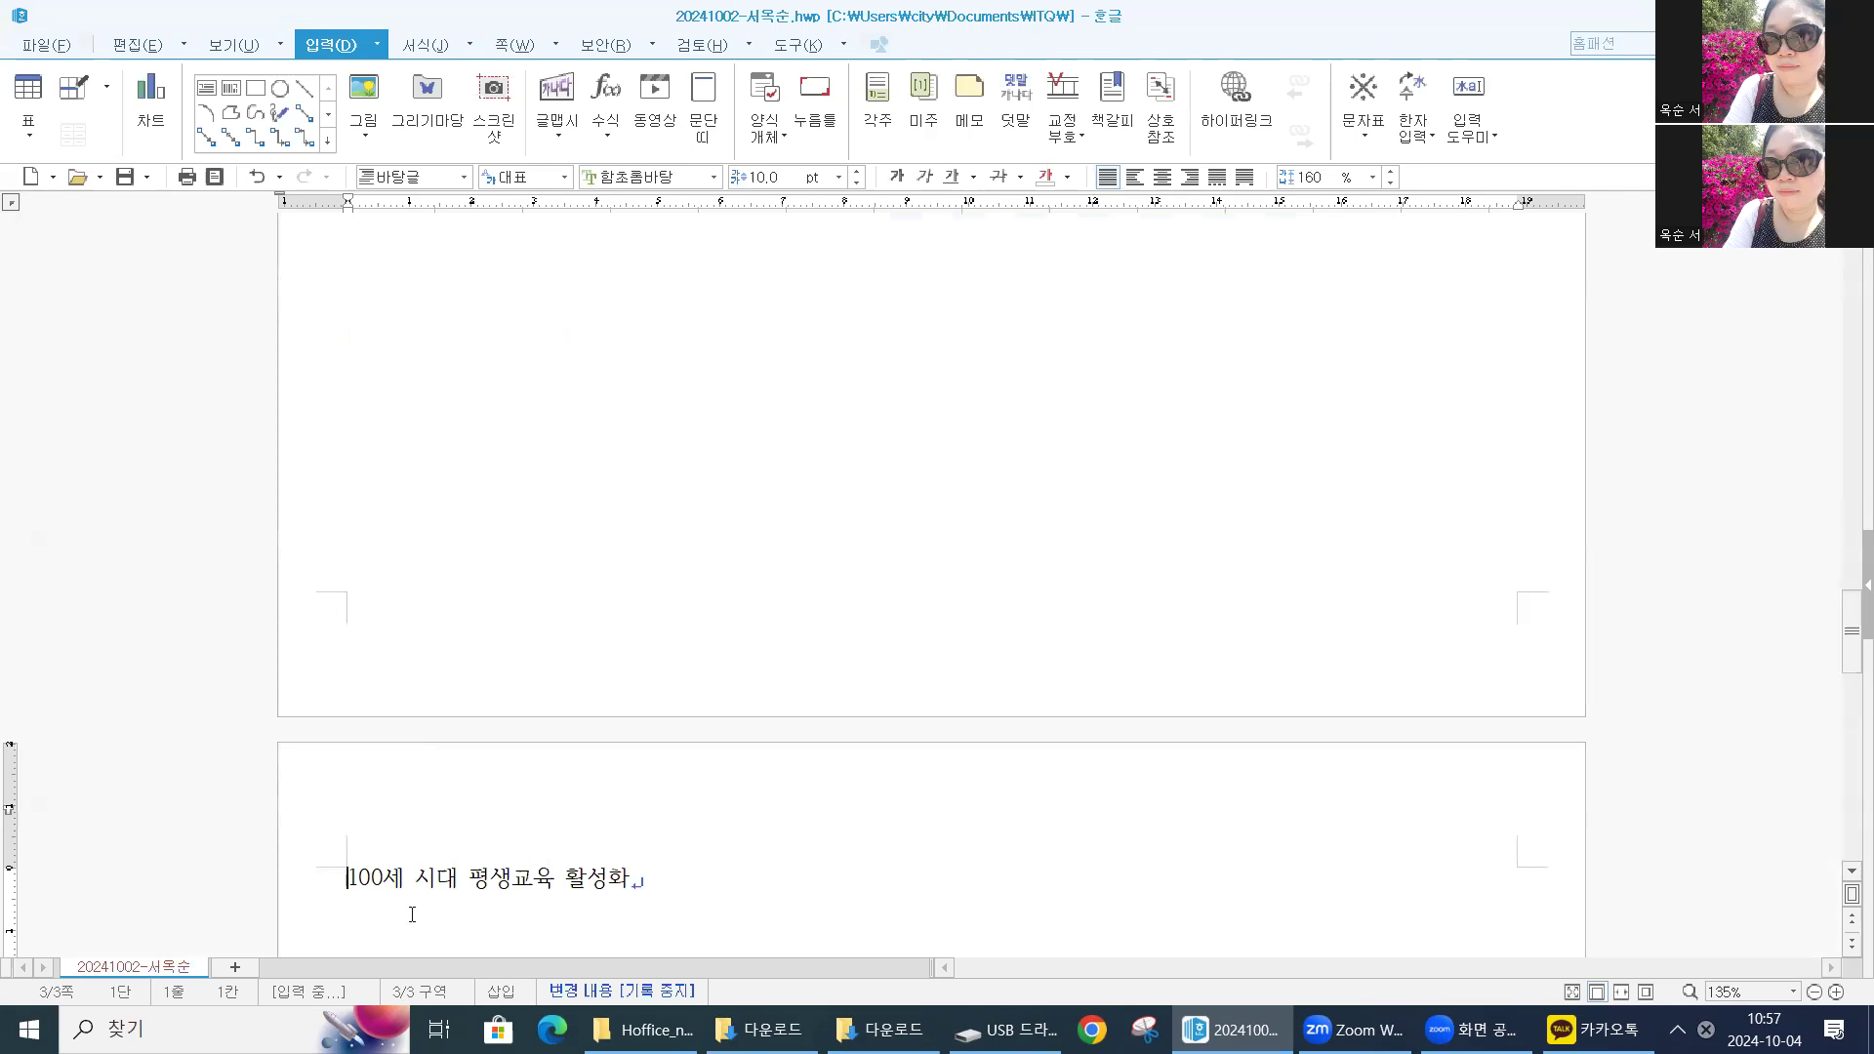
scroll(440, 899, "up", 8)
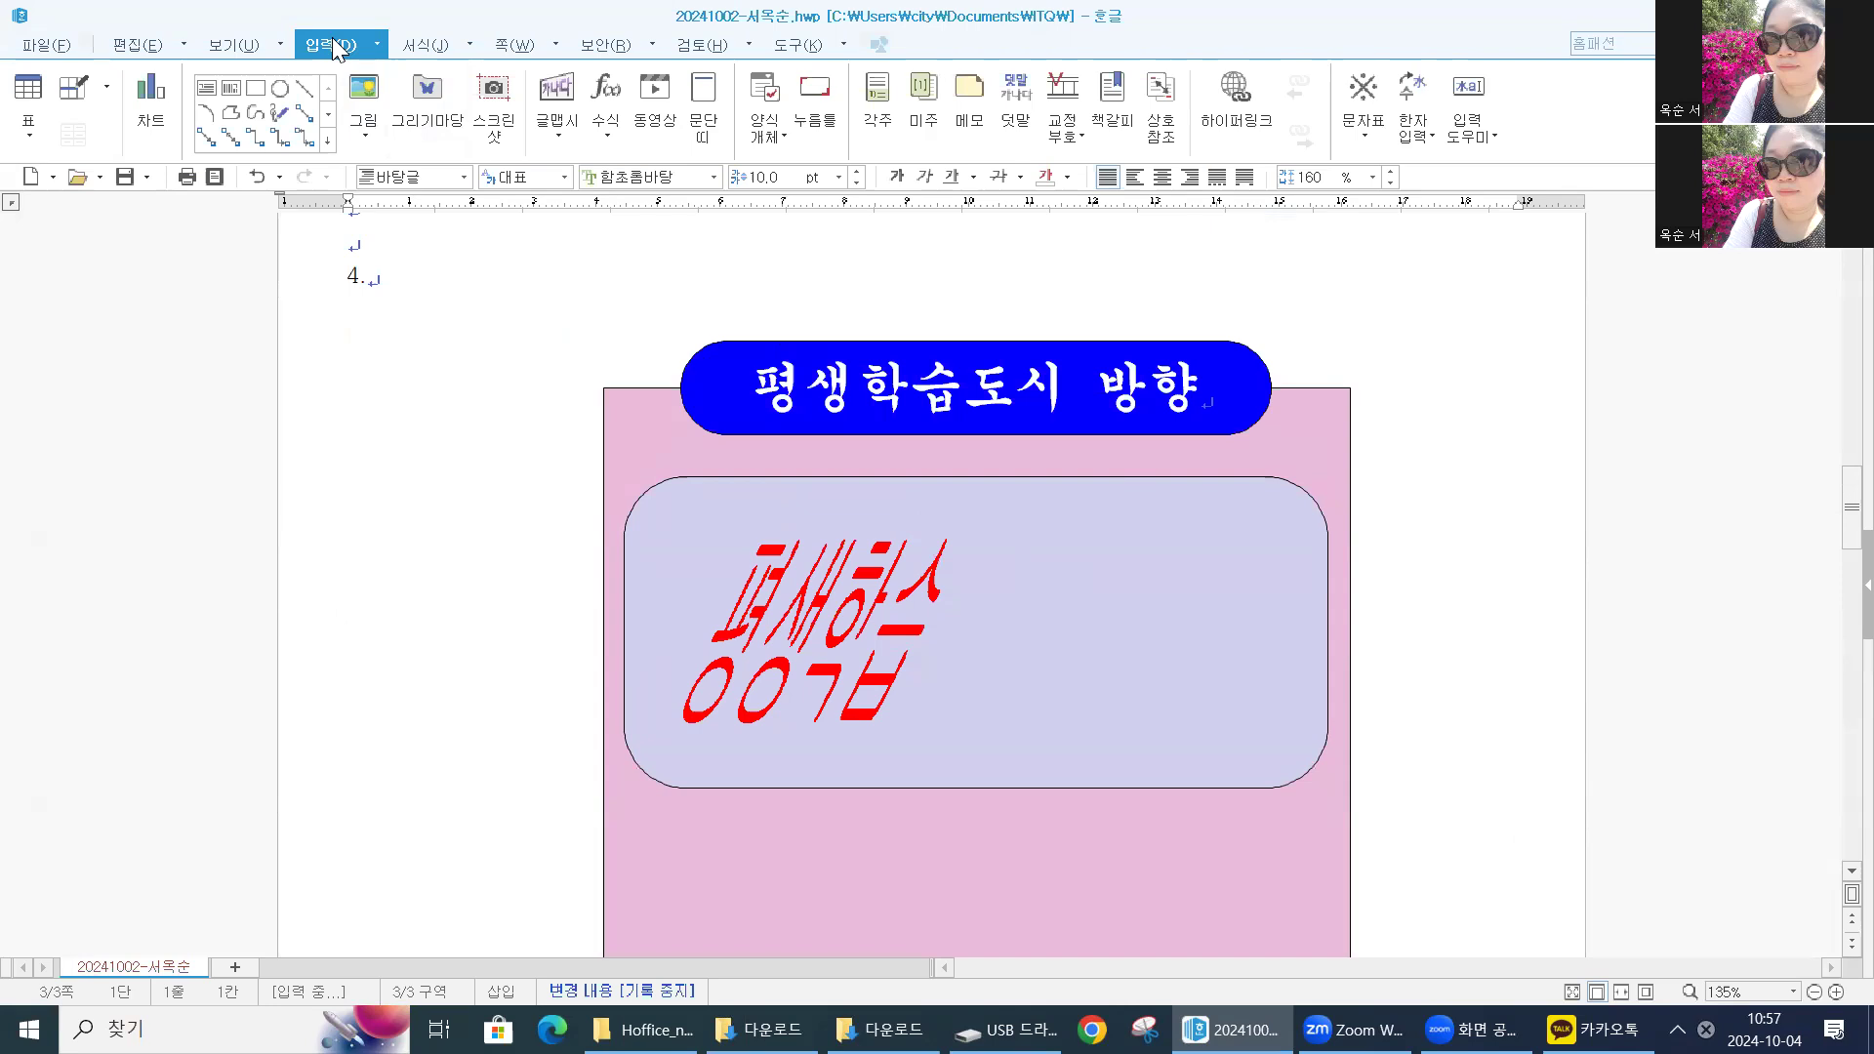
Insert the picture 로고3.jpg from the ITQ Picture folder beside the pink rectangle, about 35 × 24 mm
left_click(363, 78)
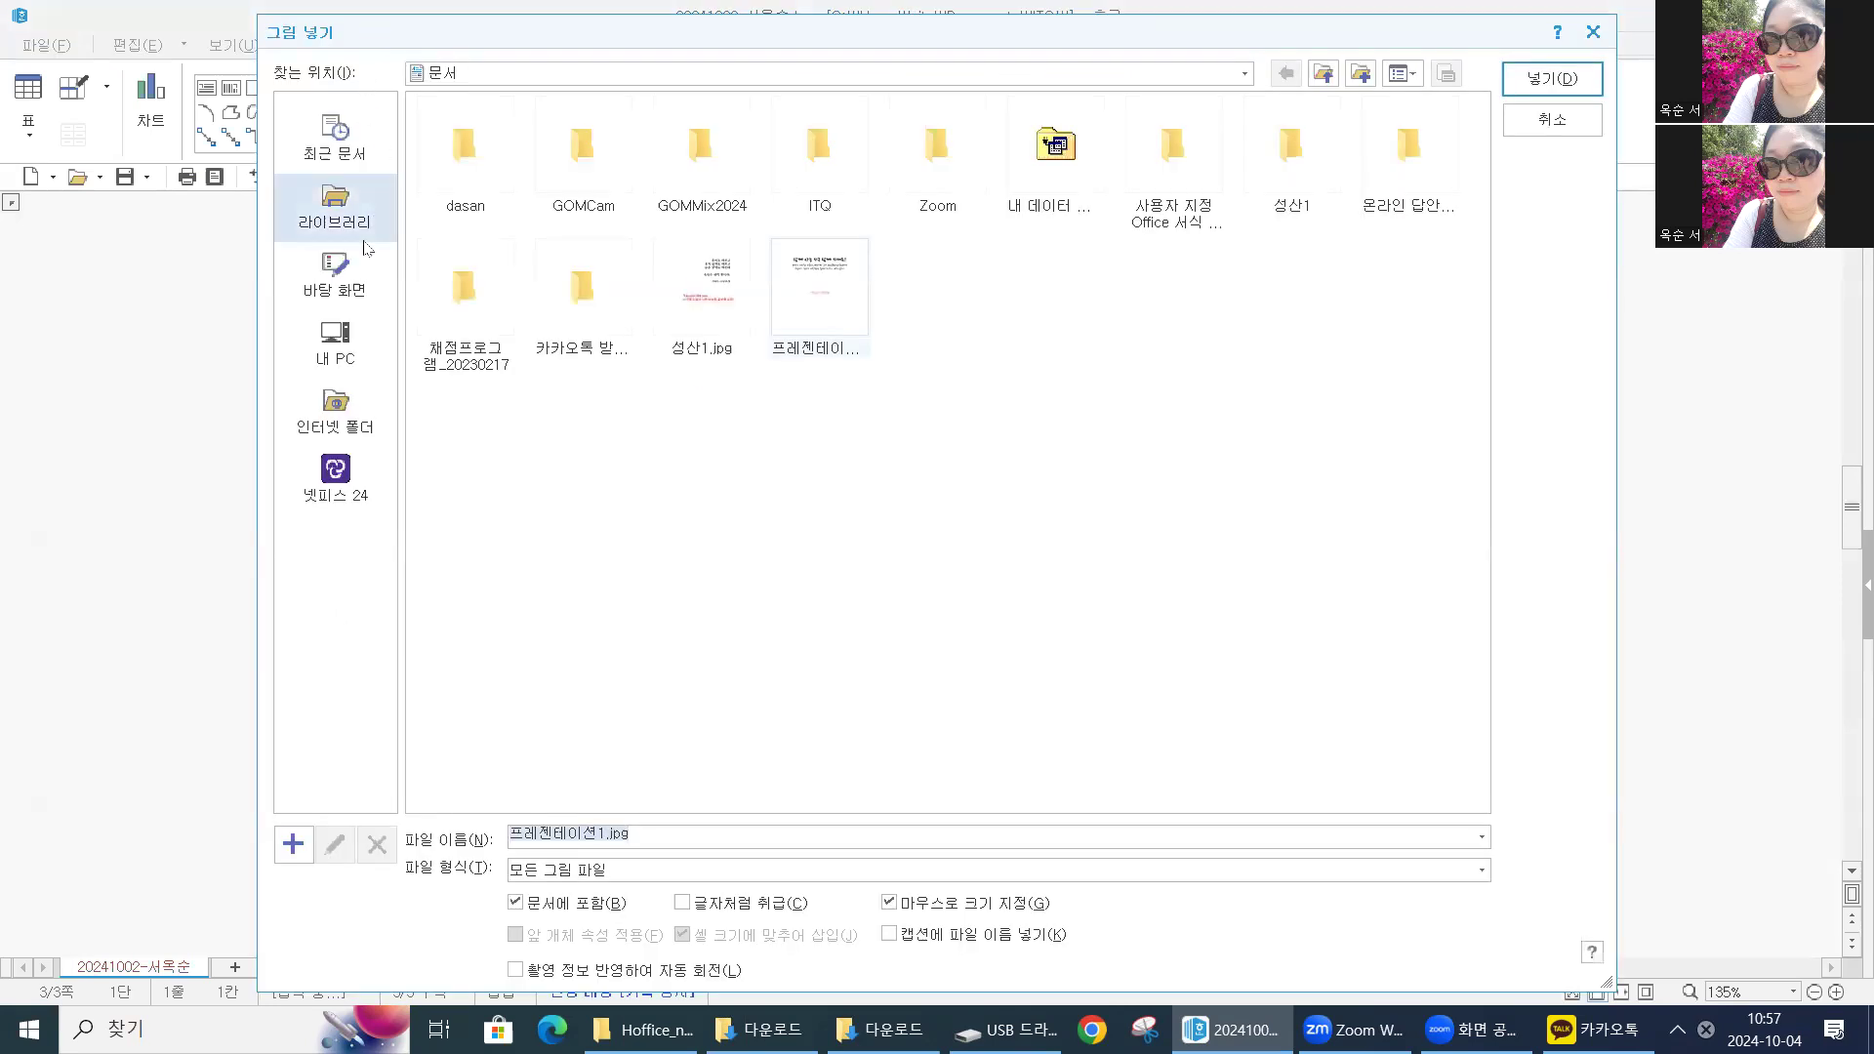
double_click(825, 156)
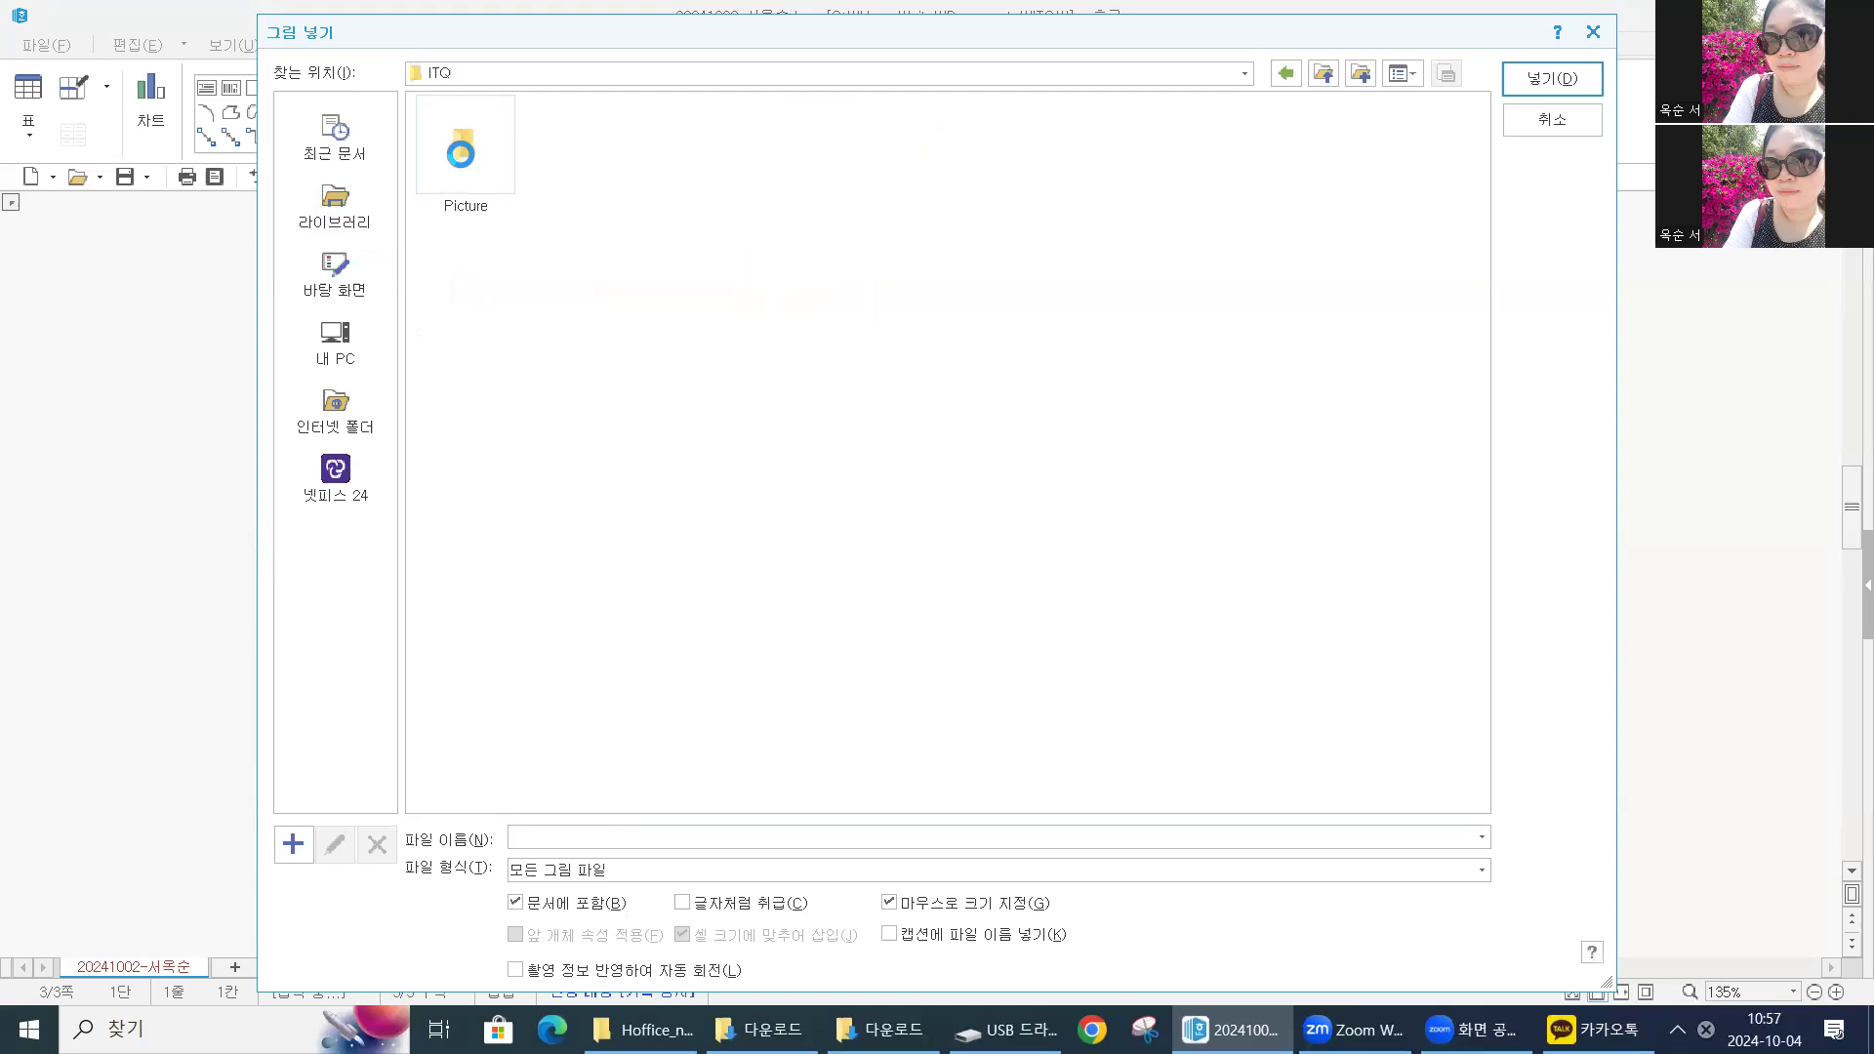
double_click(459, 152)
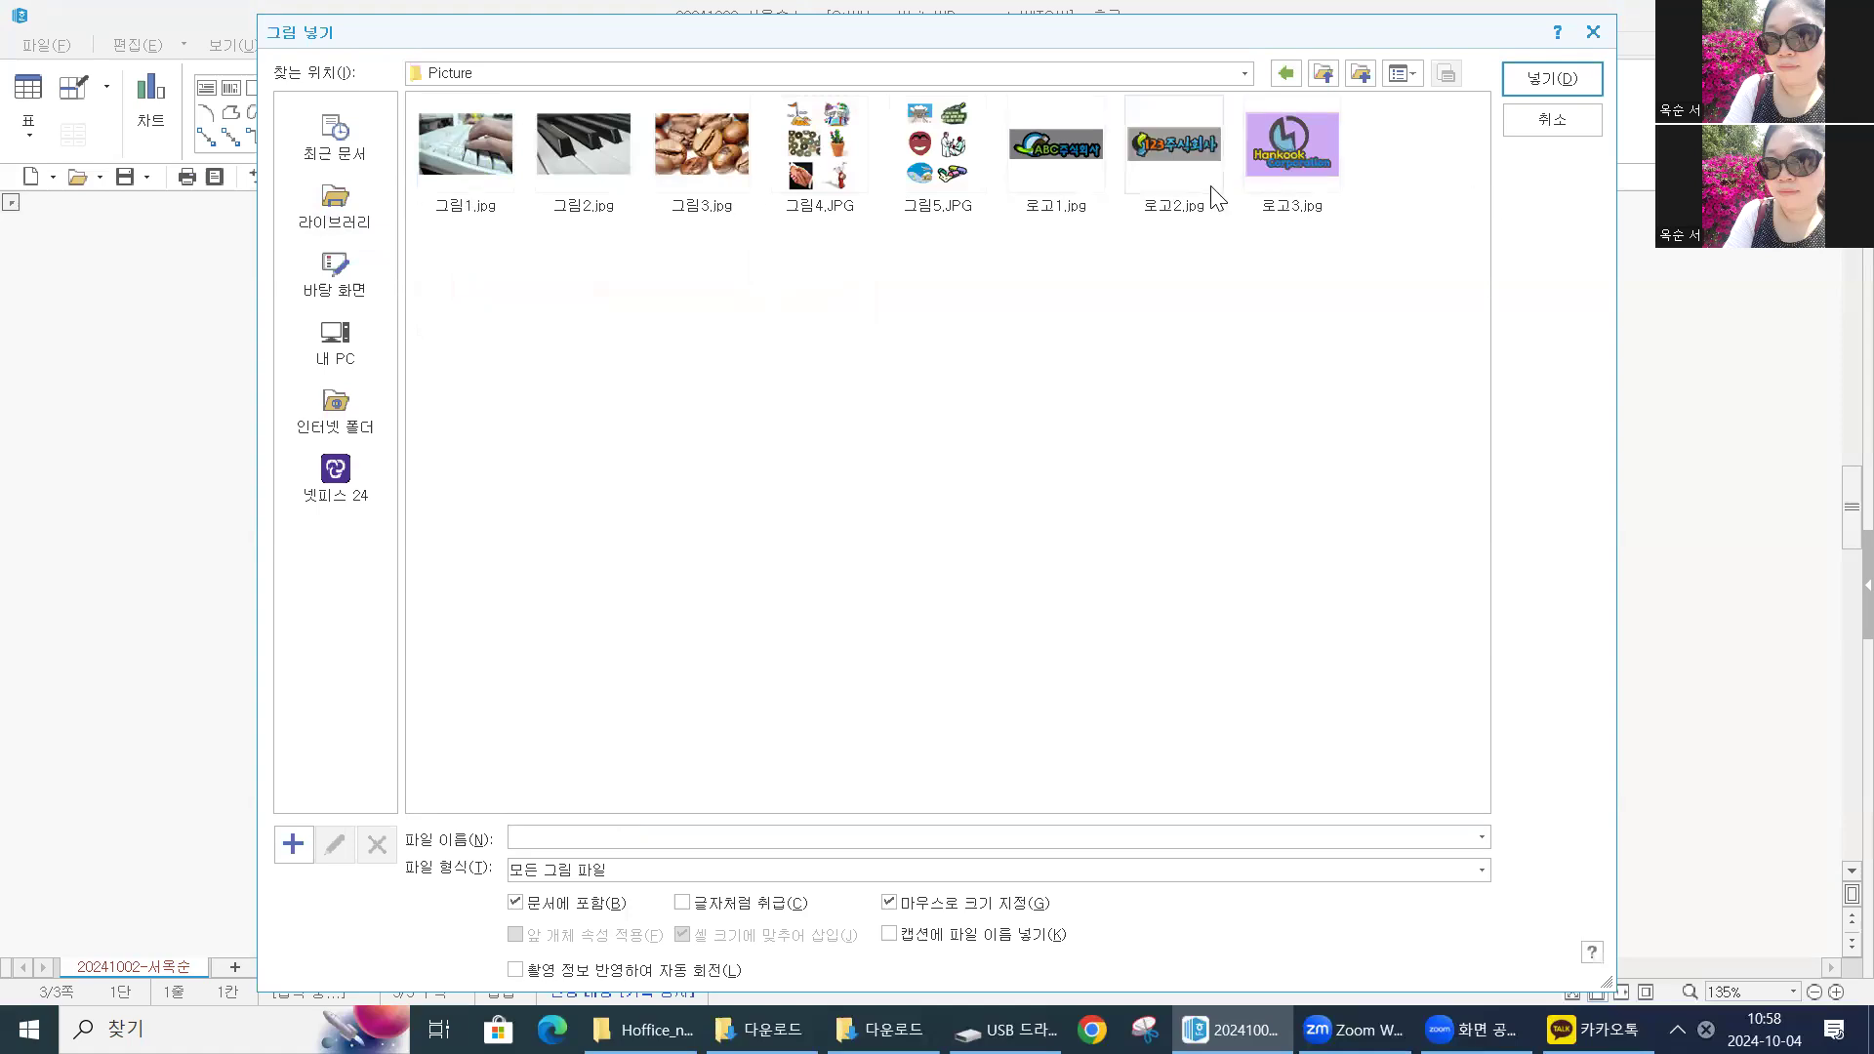
left_click(1298, 172)
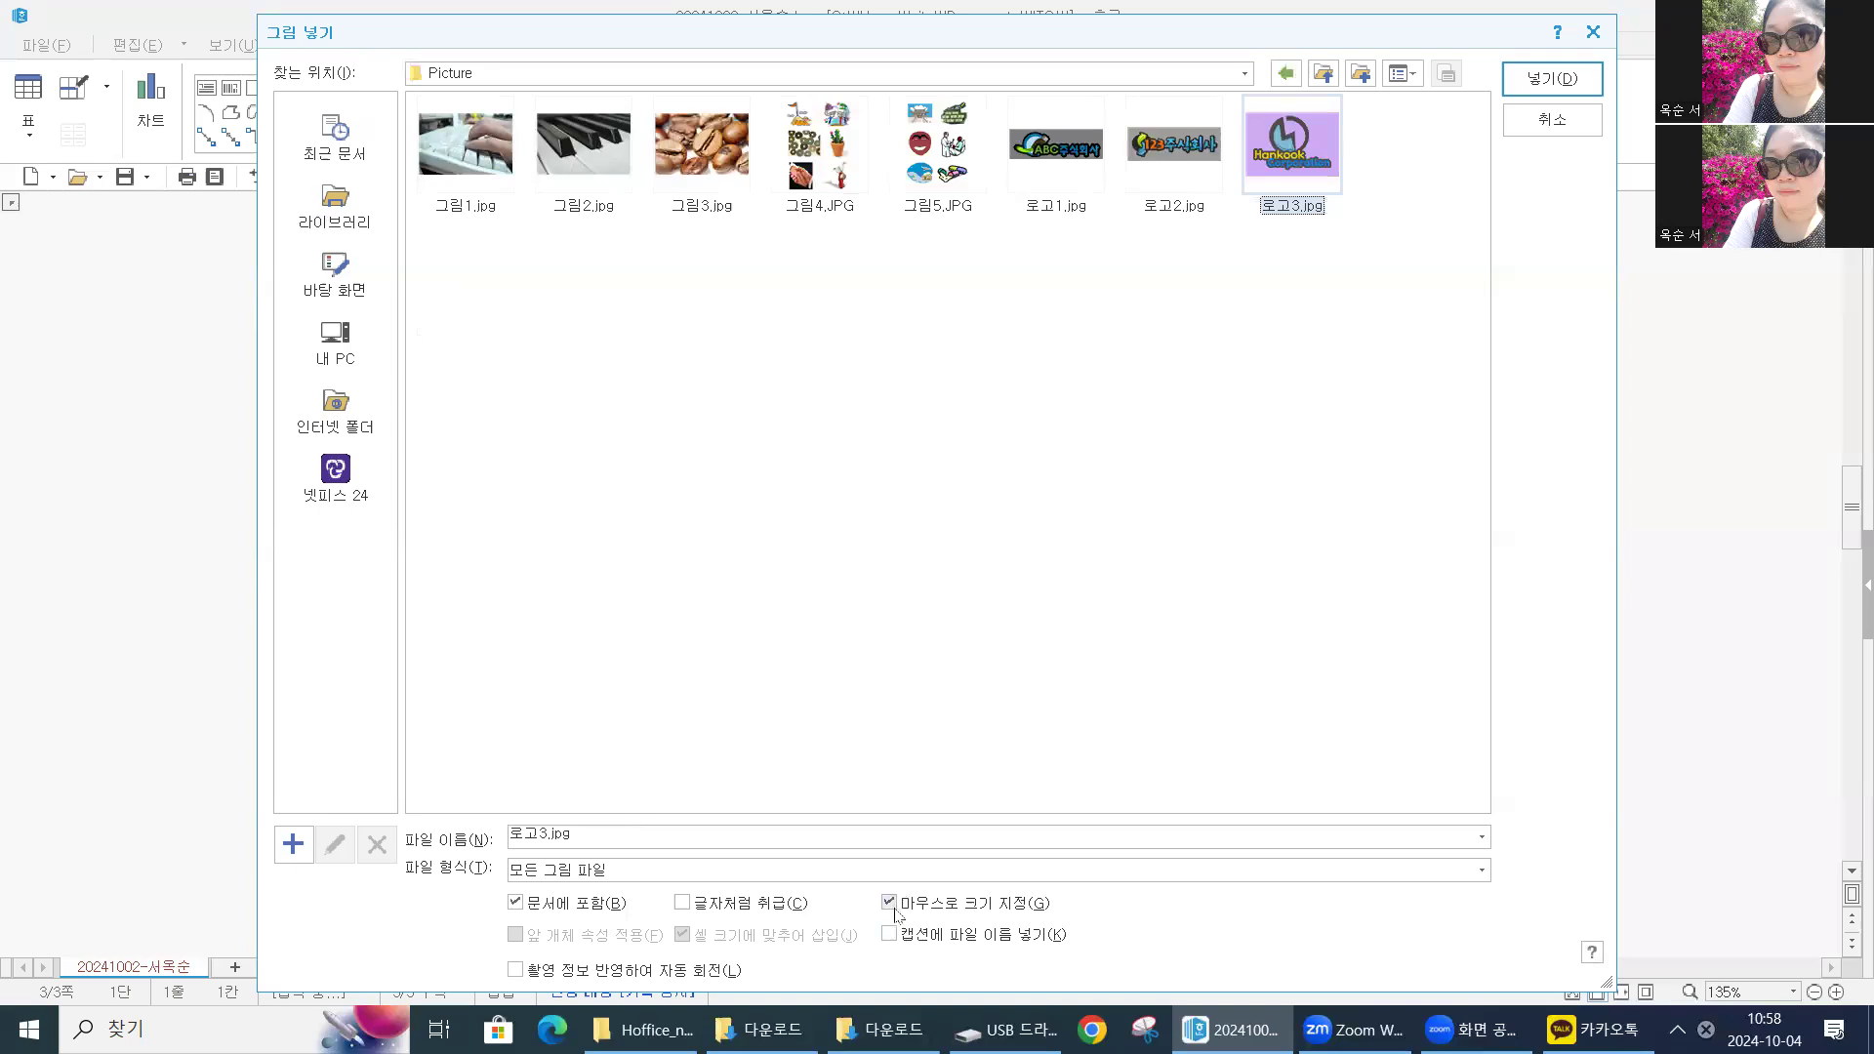
left_click(1550, 76)
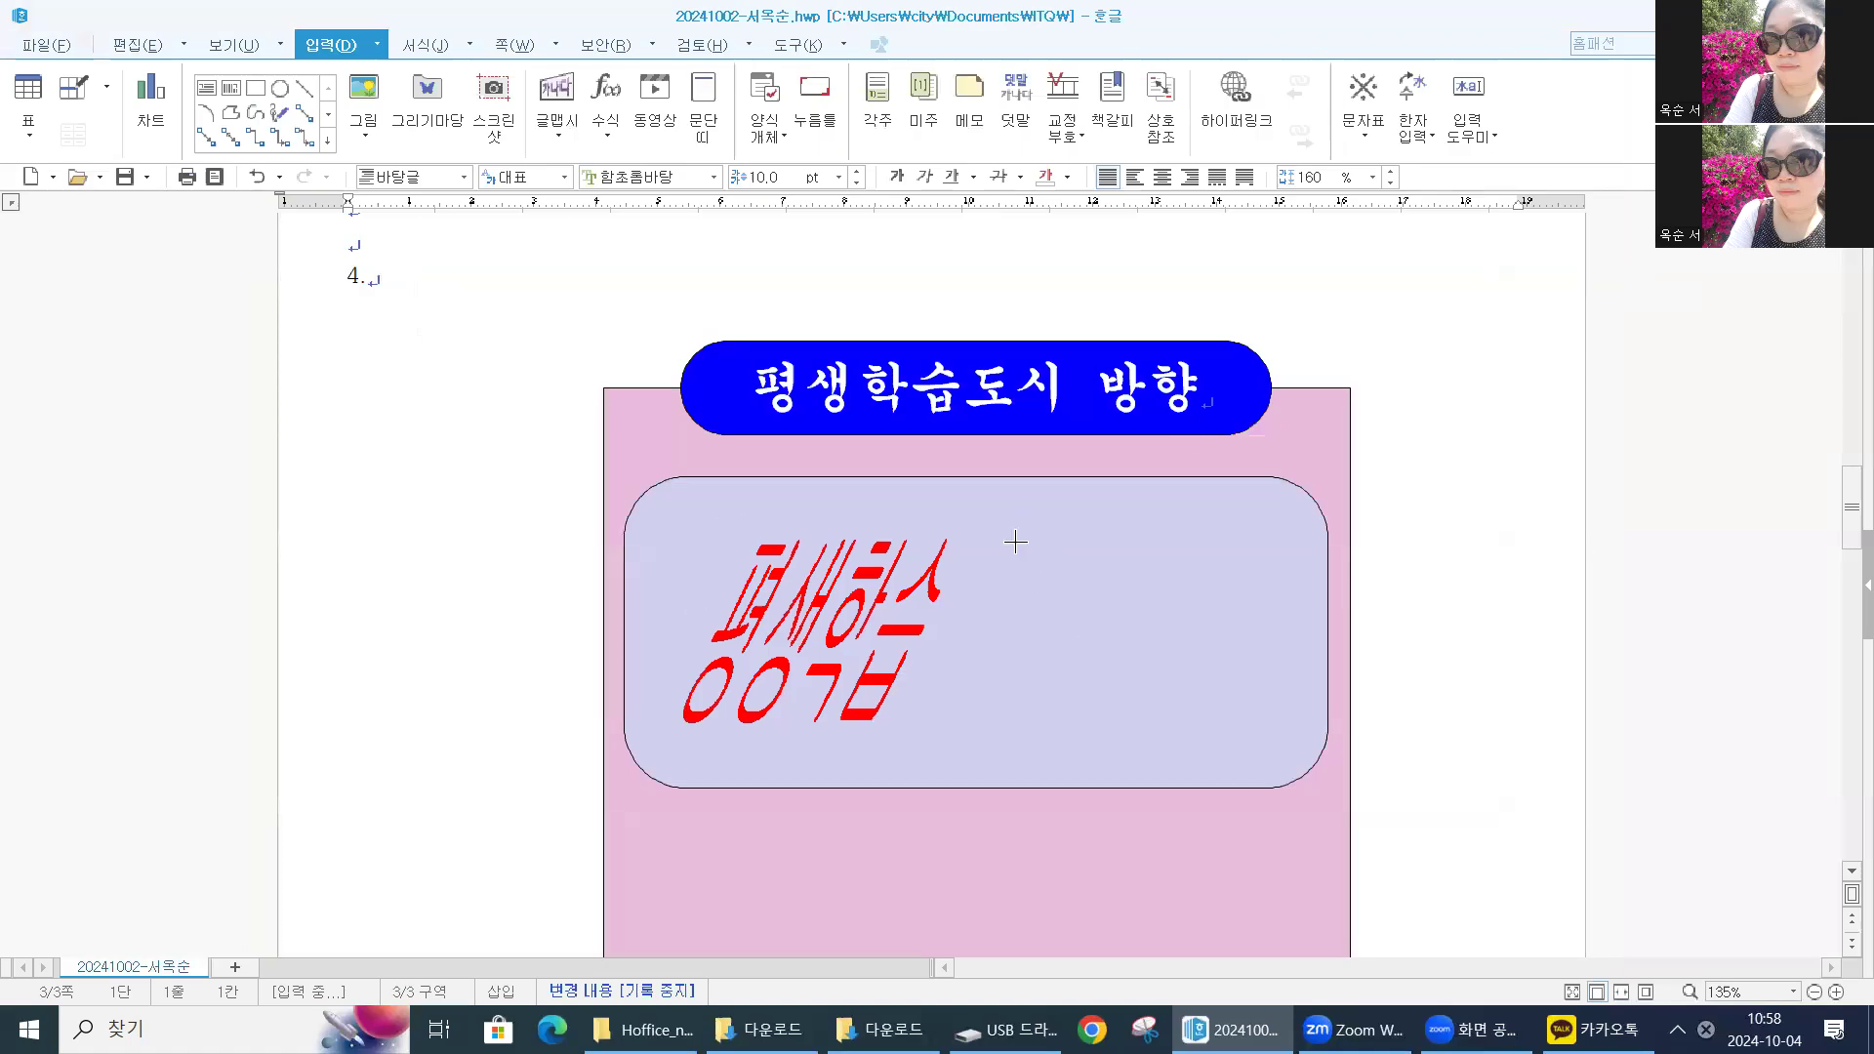
left_click_drag(384, 449, 602, 601)
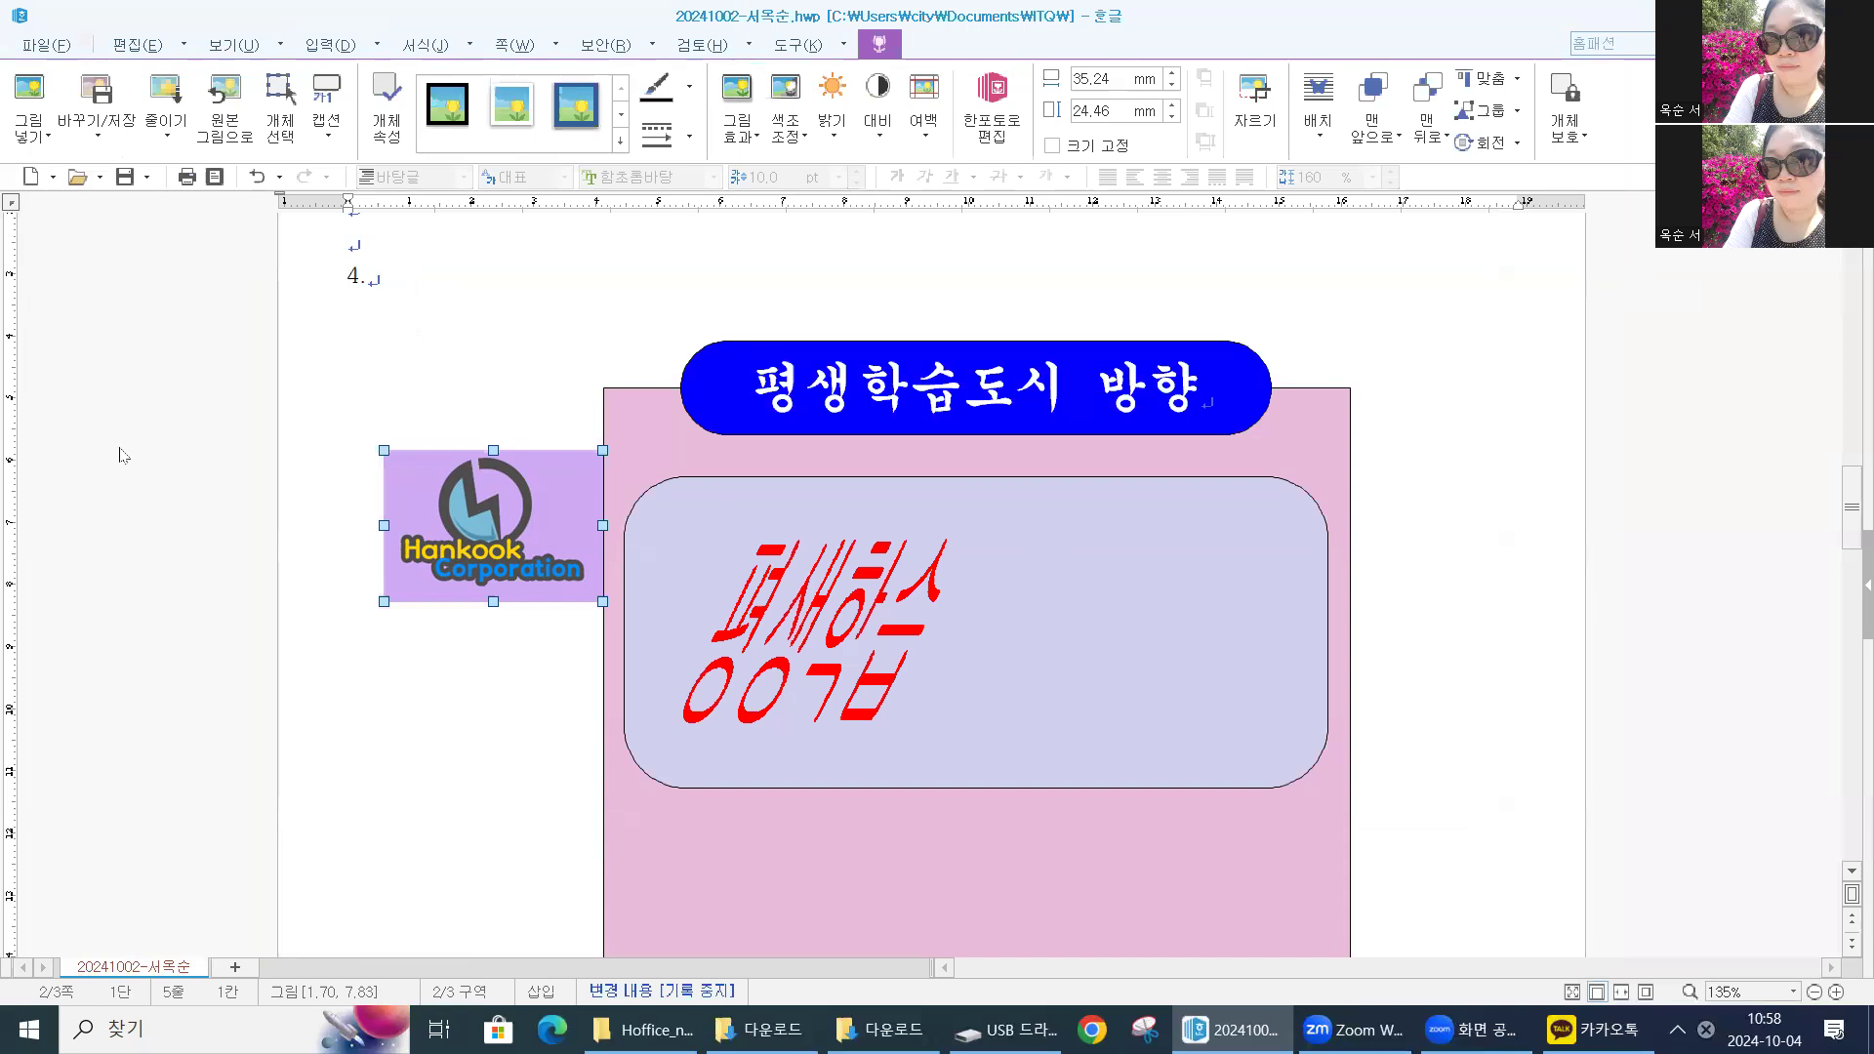
double_click(471, 503)
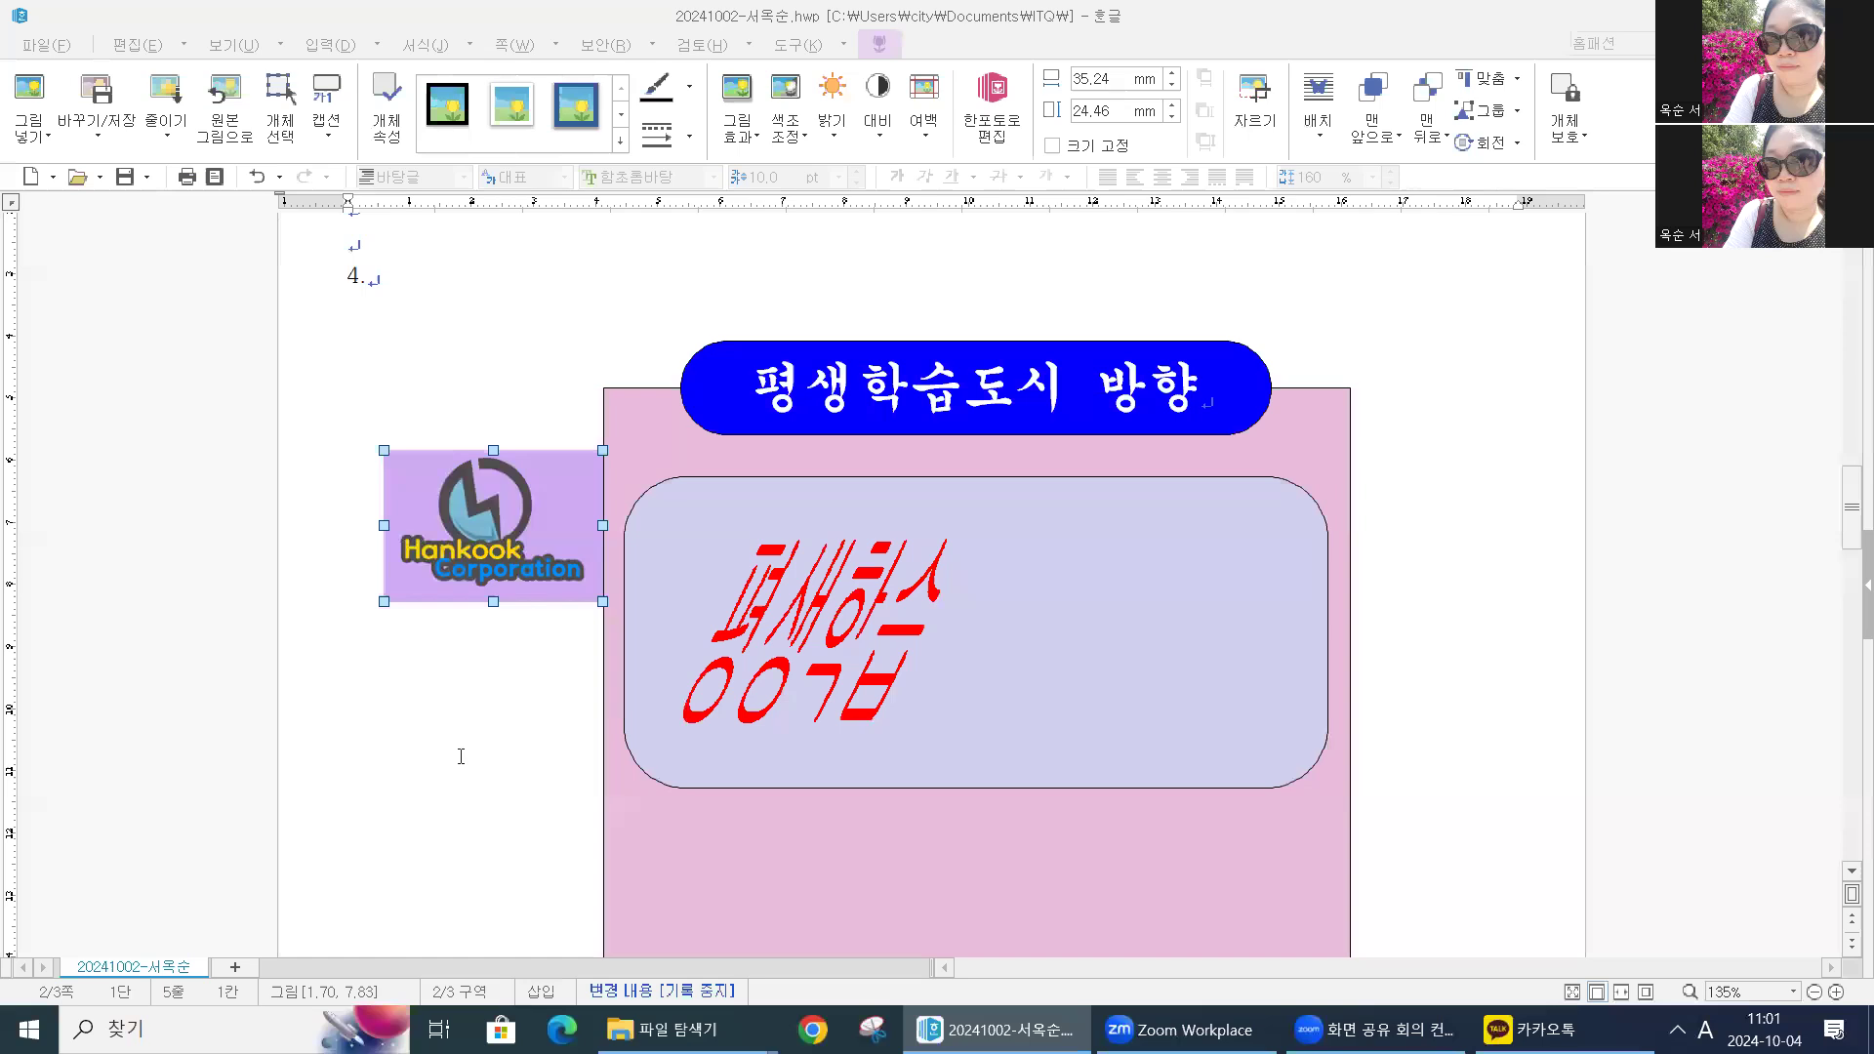
Delete the logo picture beside the pink rectangle
left_click(442, 781)
left_click(495, 544)
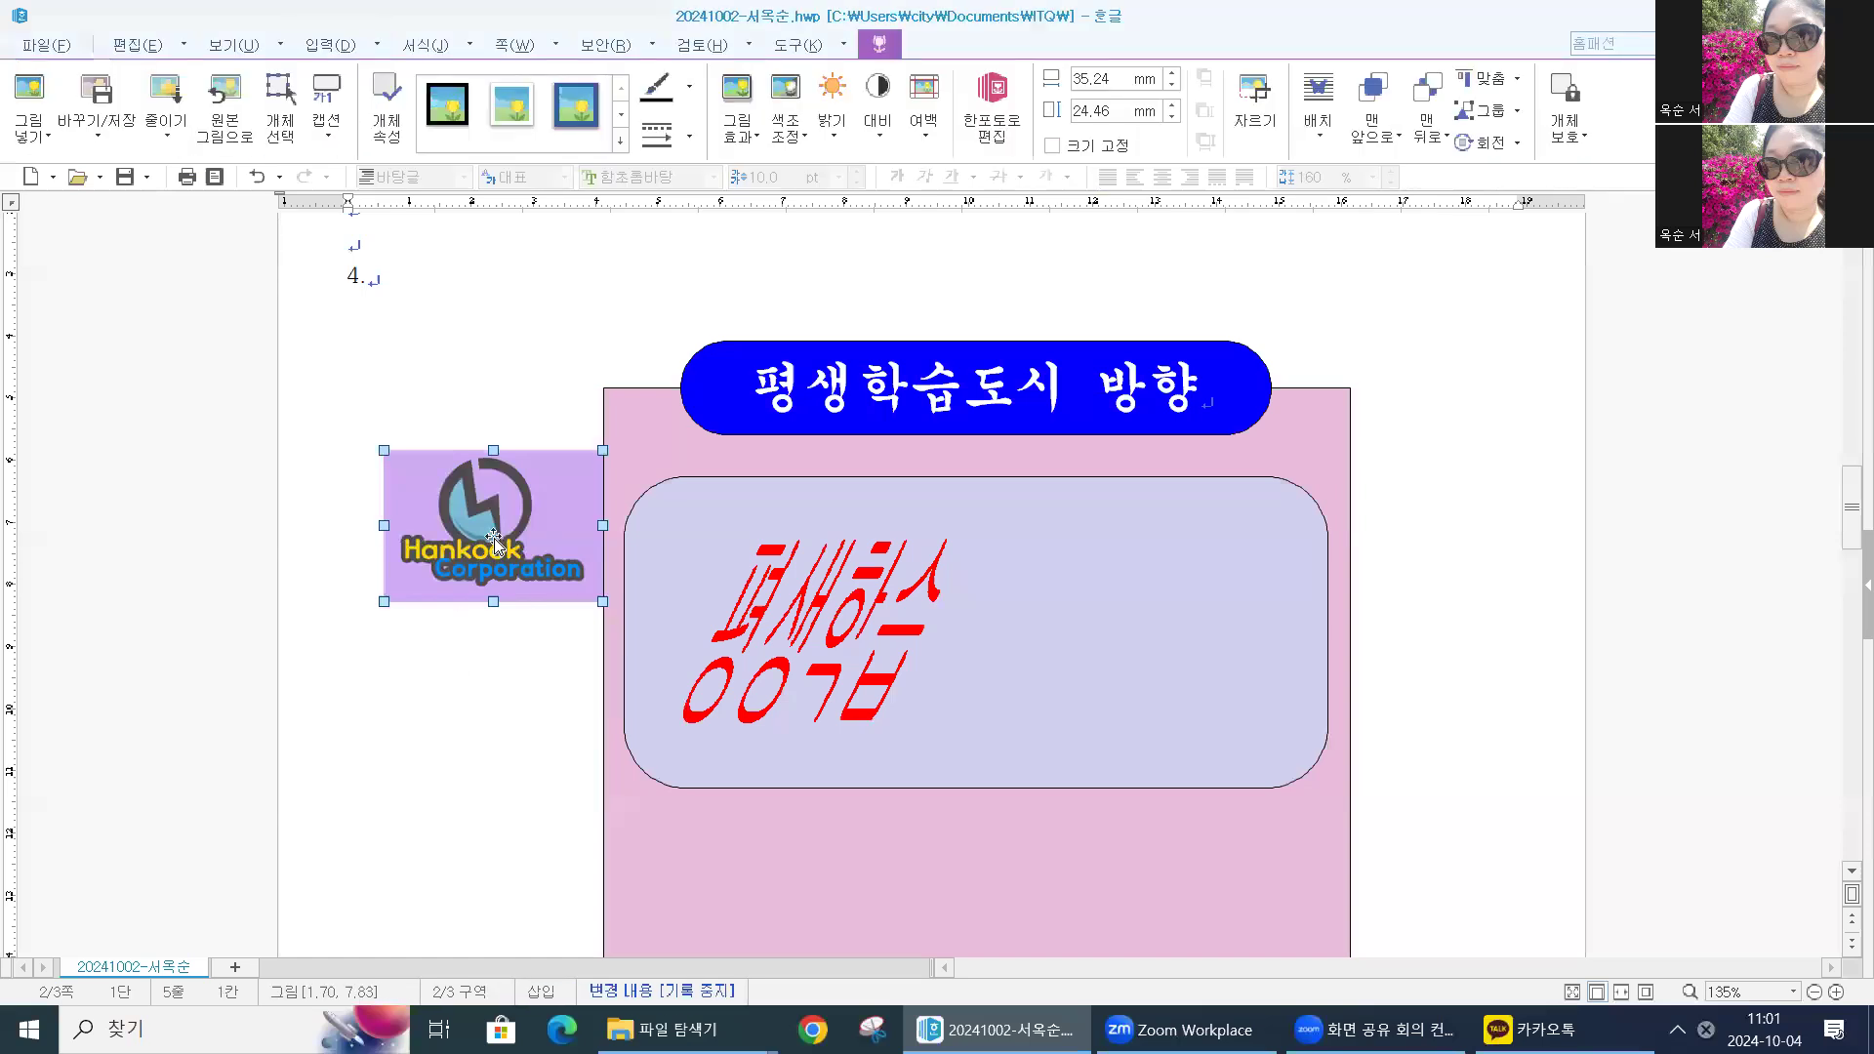
key("Delete")
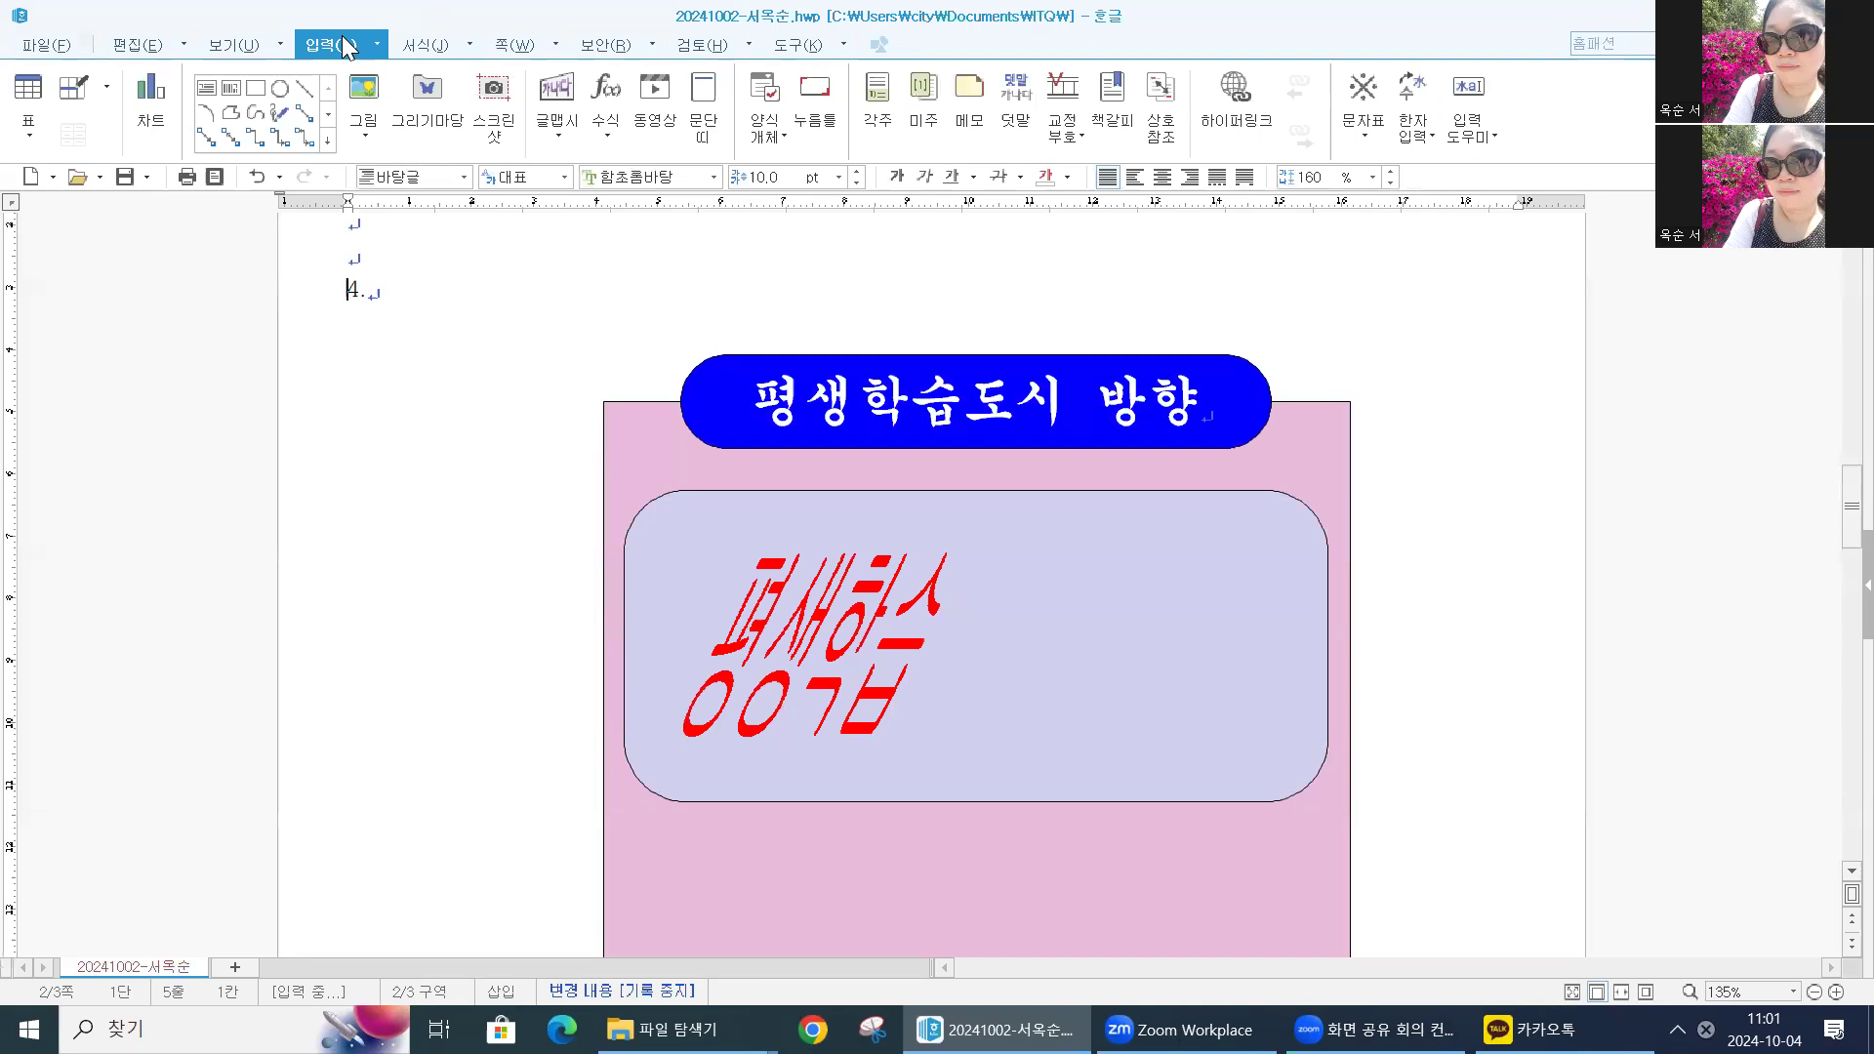
Try placing 로고3.jpg from the ITQ Picture folder in the right half of the rounded rectangle, about 47 × 33 mm, and undo it
left_click(364, 95)
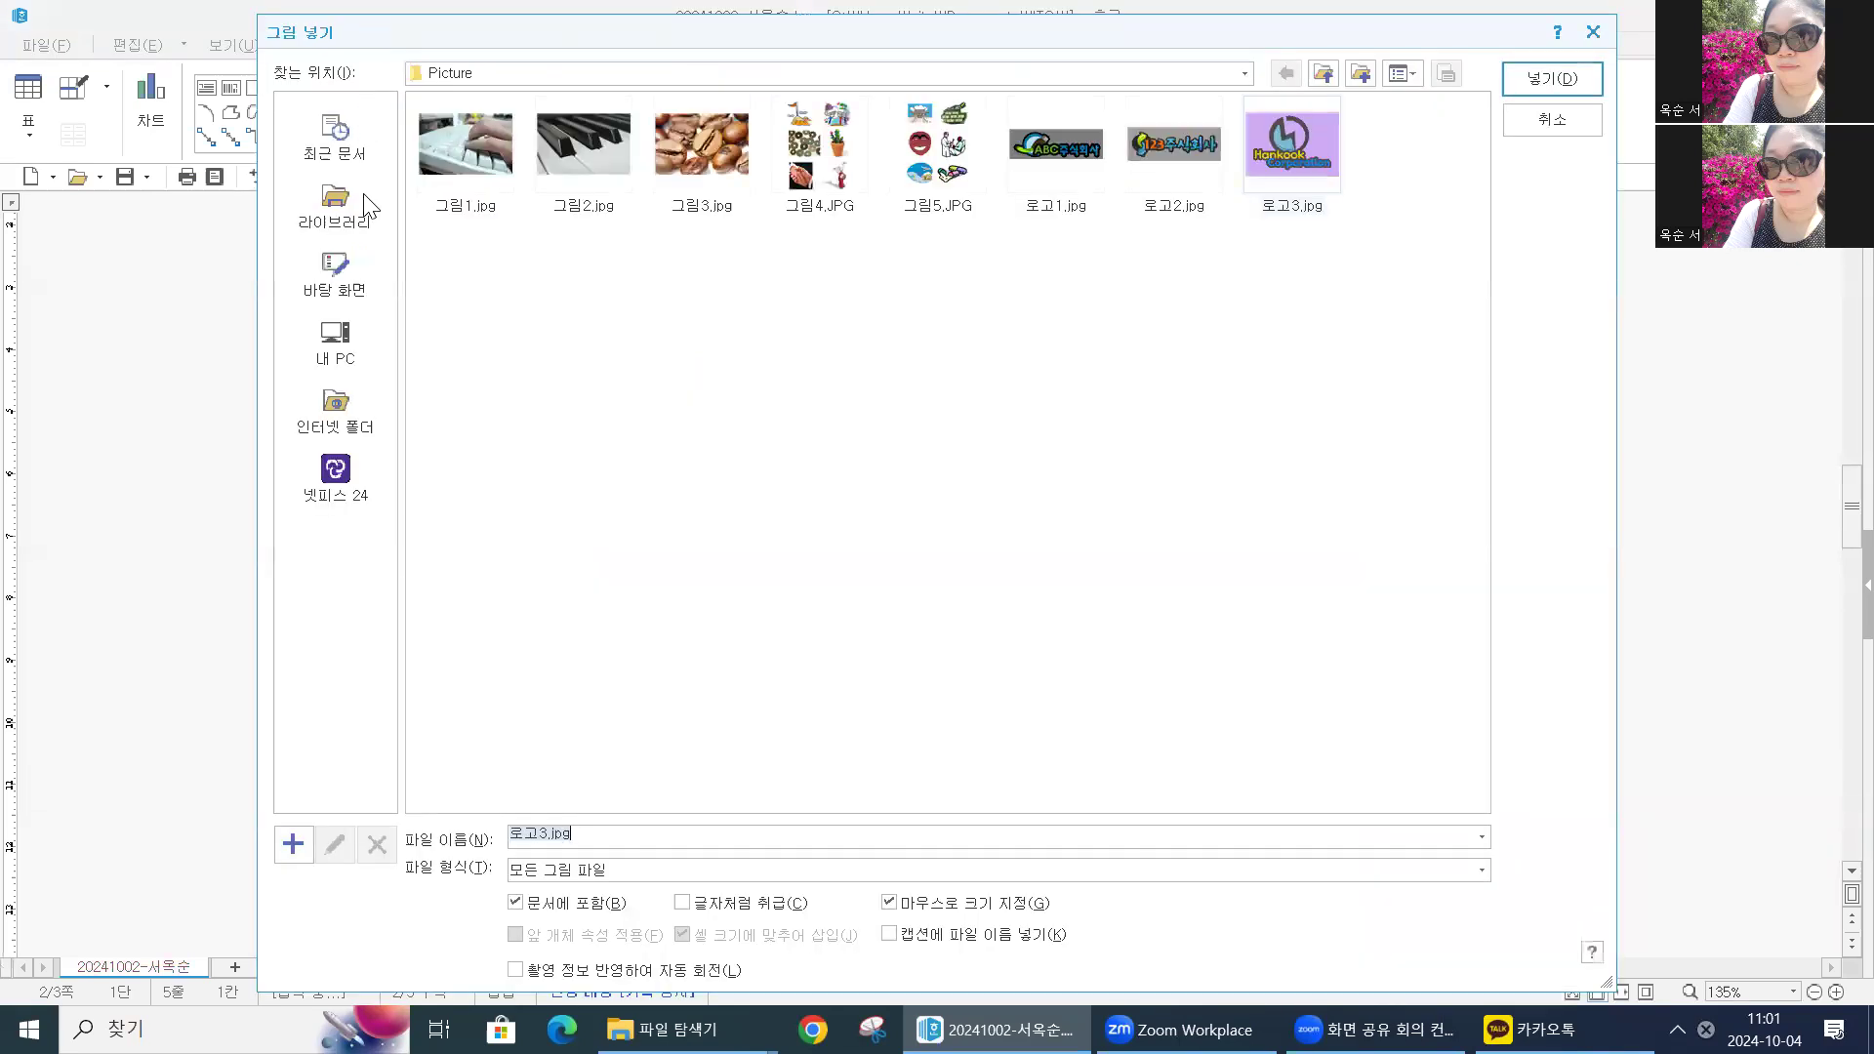
left_click(340, 341)
double_click(807, 137)
double_click(810, 145)
double_click(481, 156)
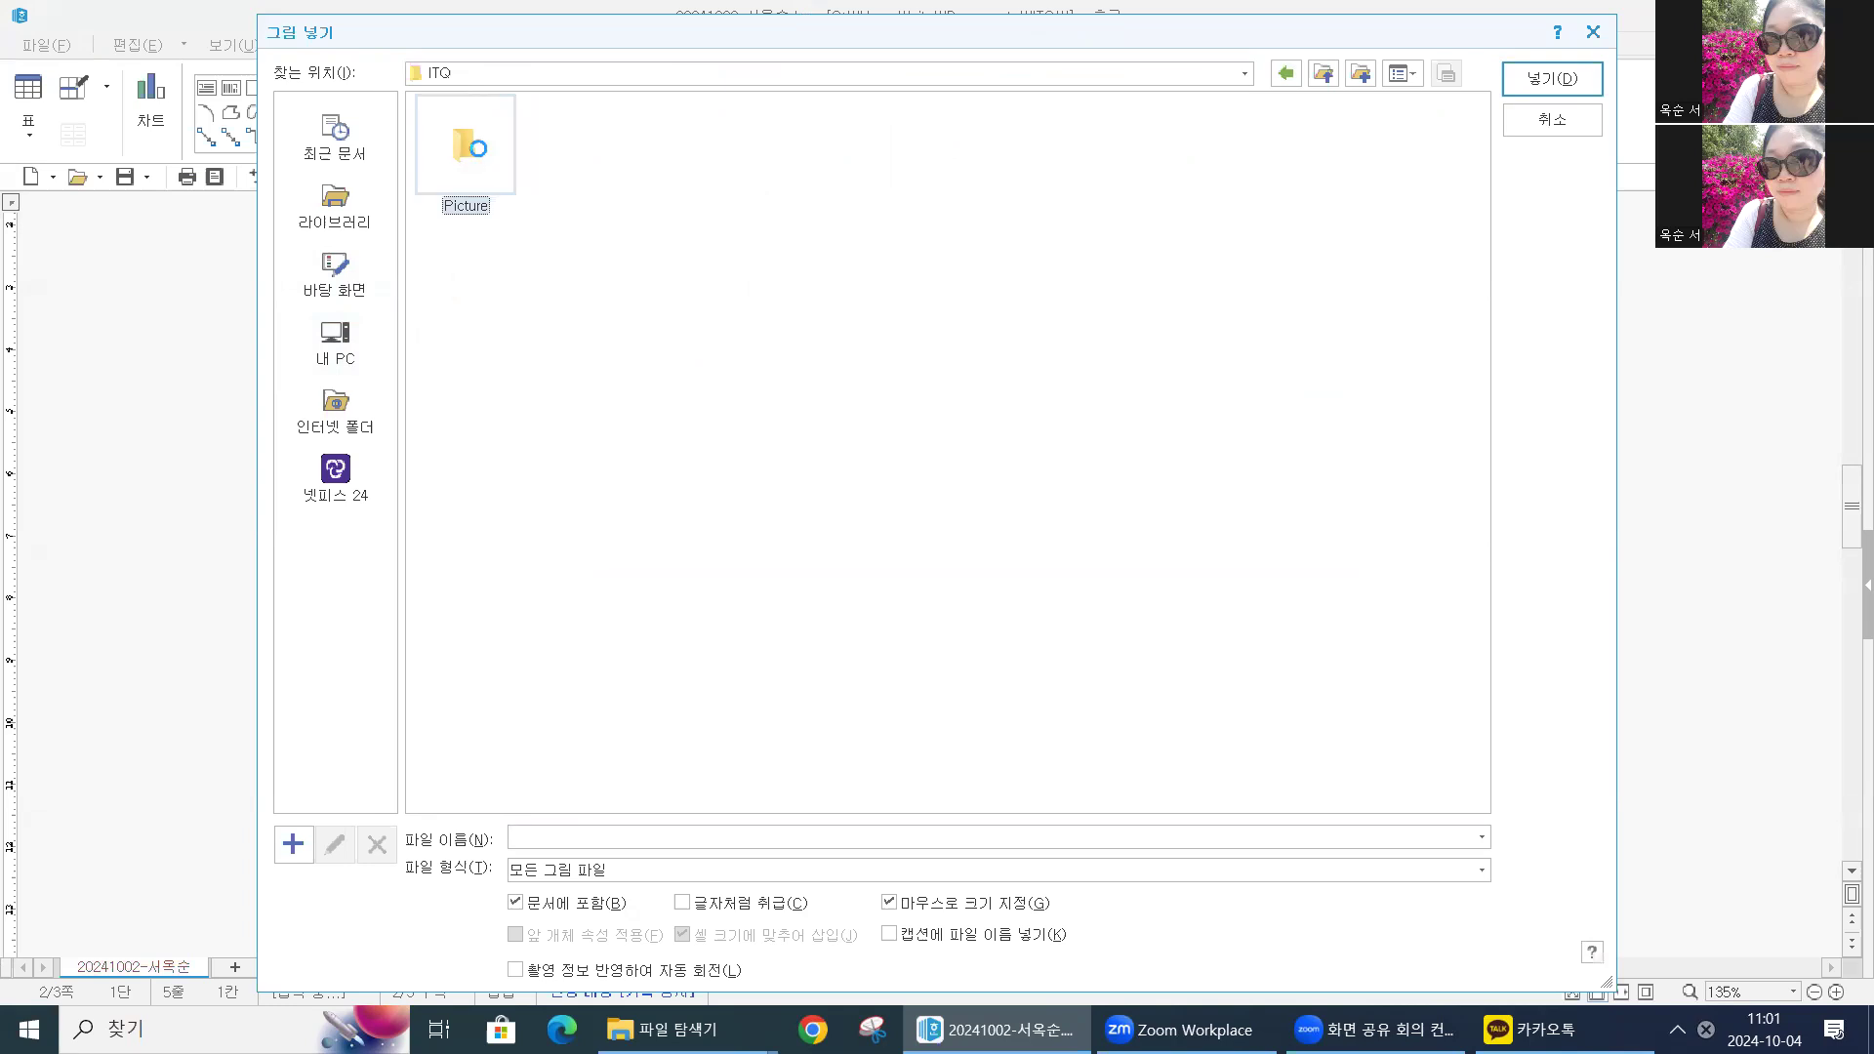
left_click(1304, 166)
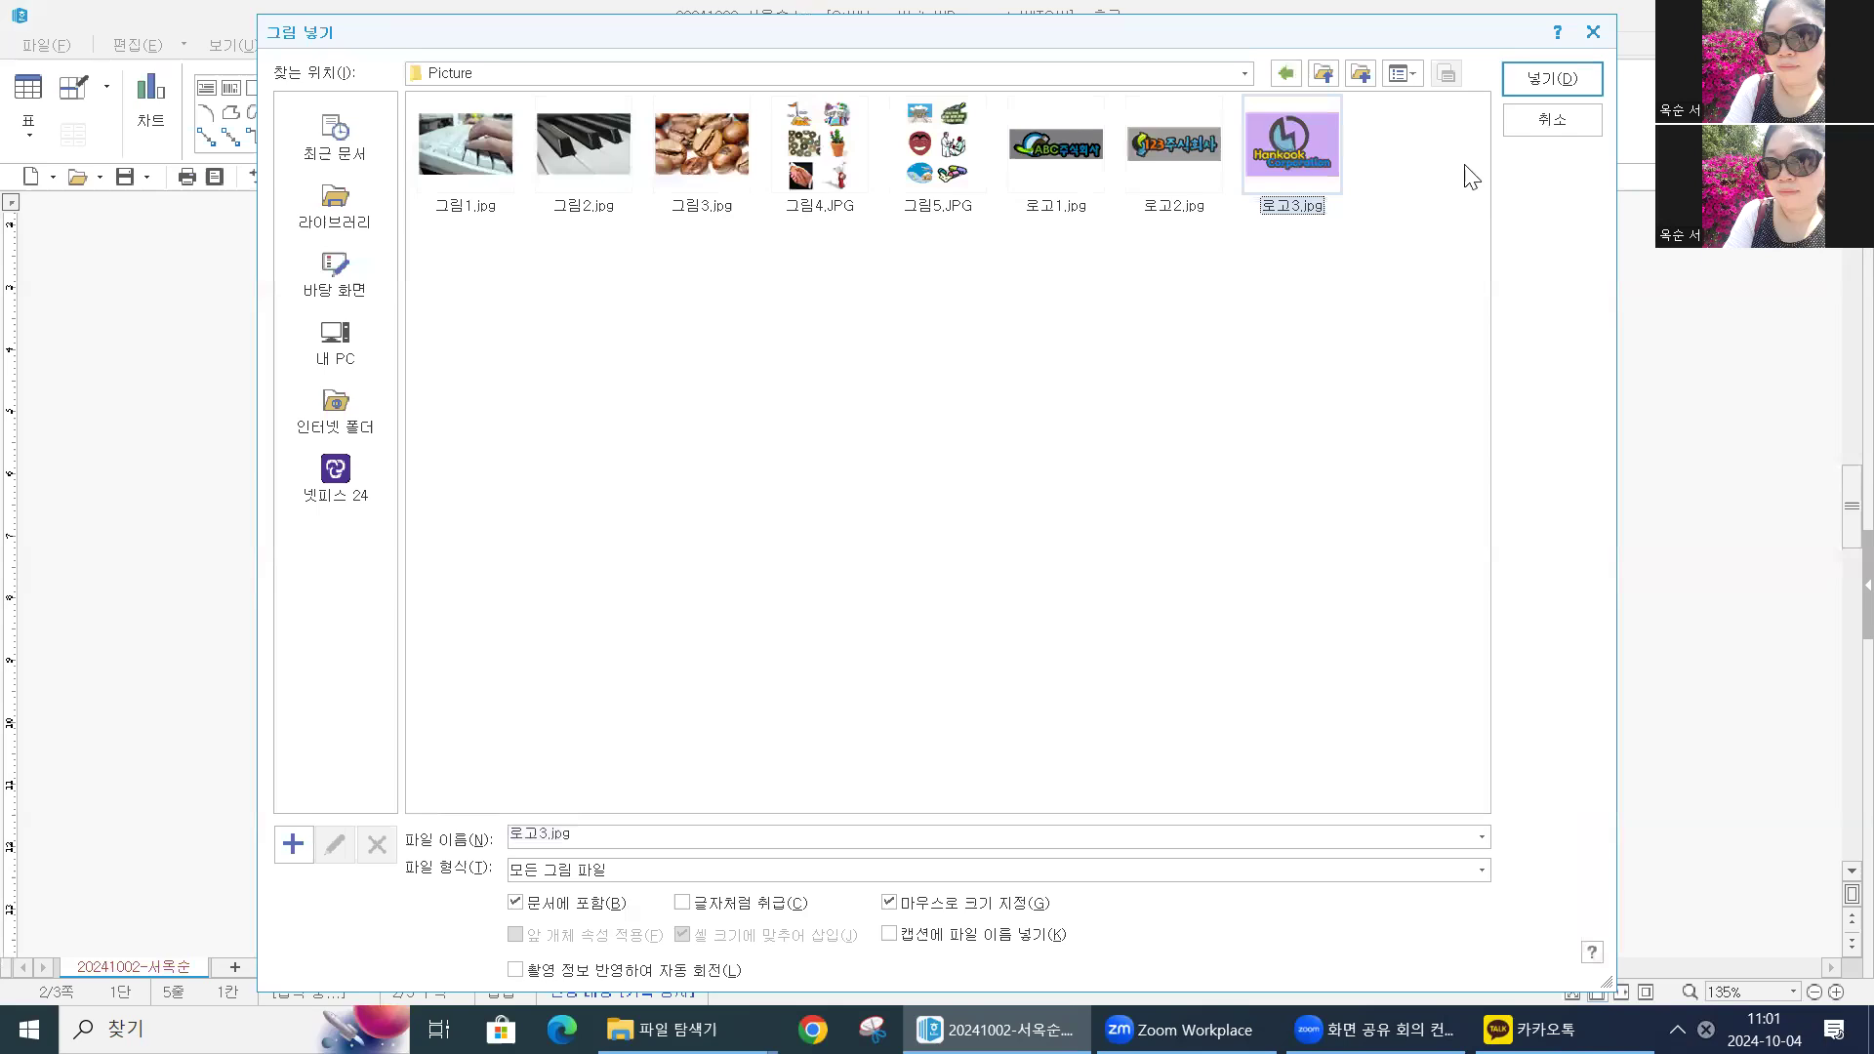
left_click(1540, 80)
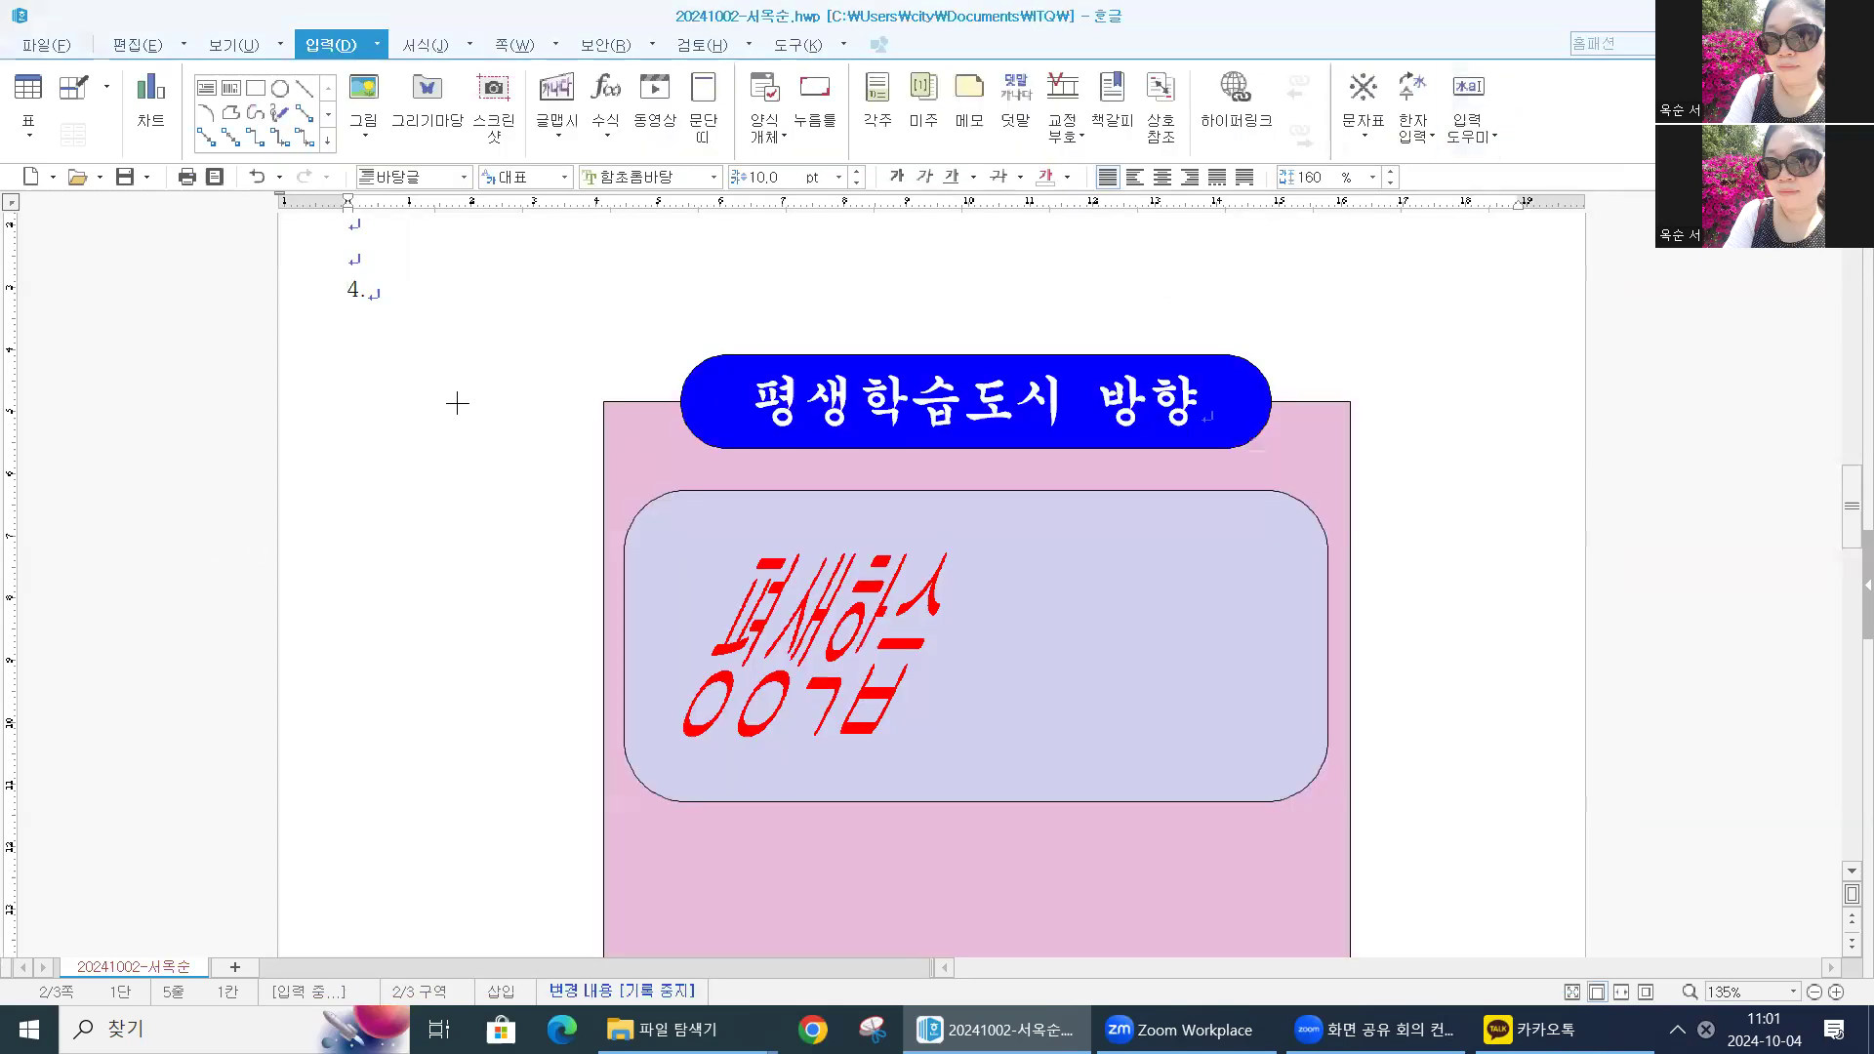
left_click_drag(1019, 551, 1220, 761)
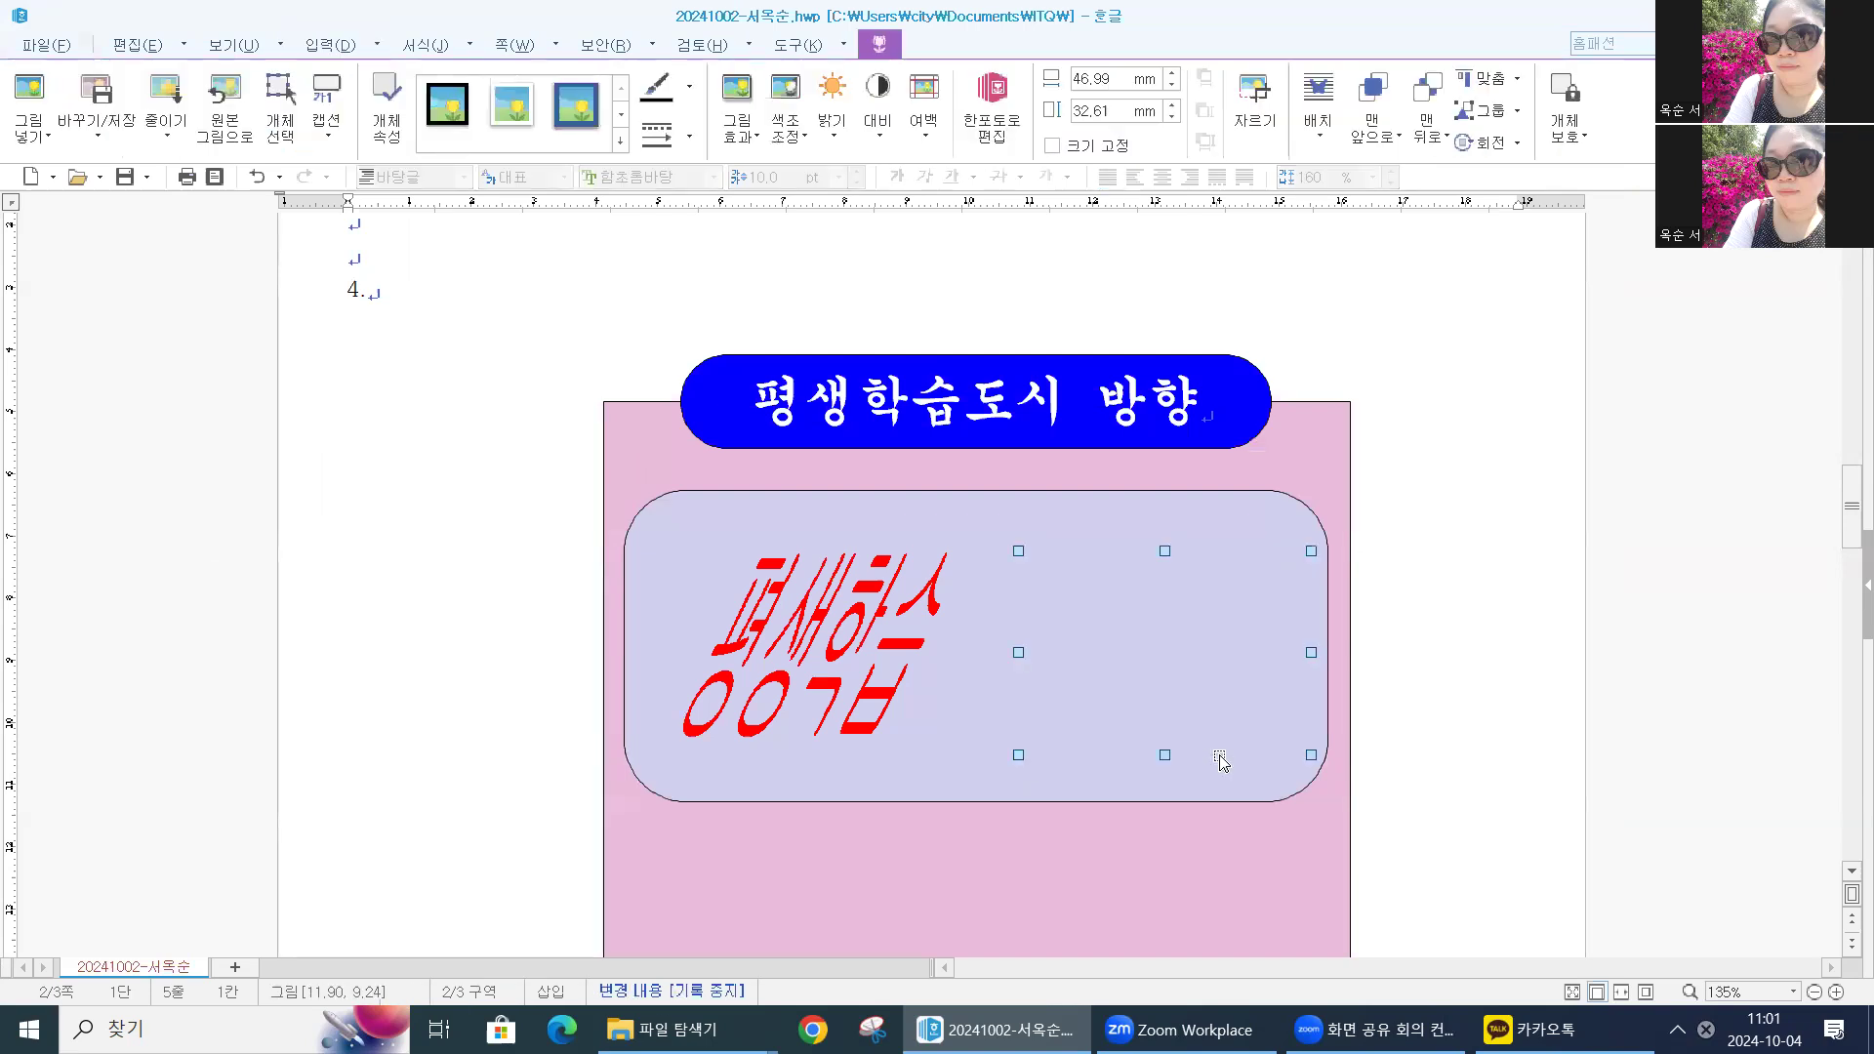
key("ctrl+z")
Try inserting 로고3.jpg below item number 4, about 49 × 34 mm and overlapping the pink rectangle, then delete it
left_click(369, 101)
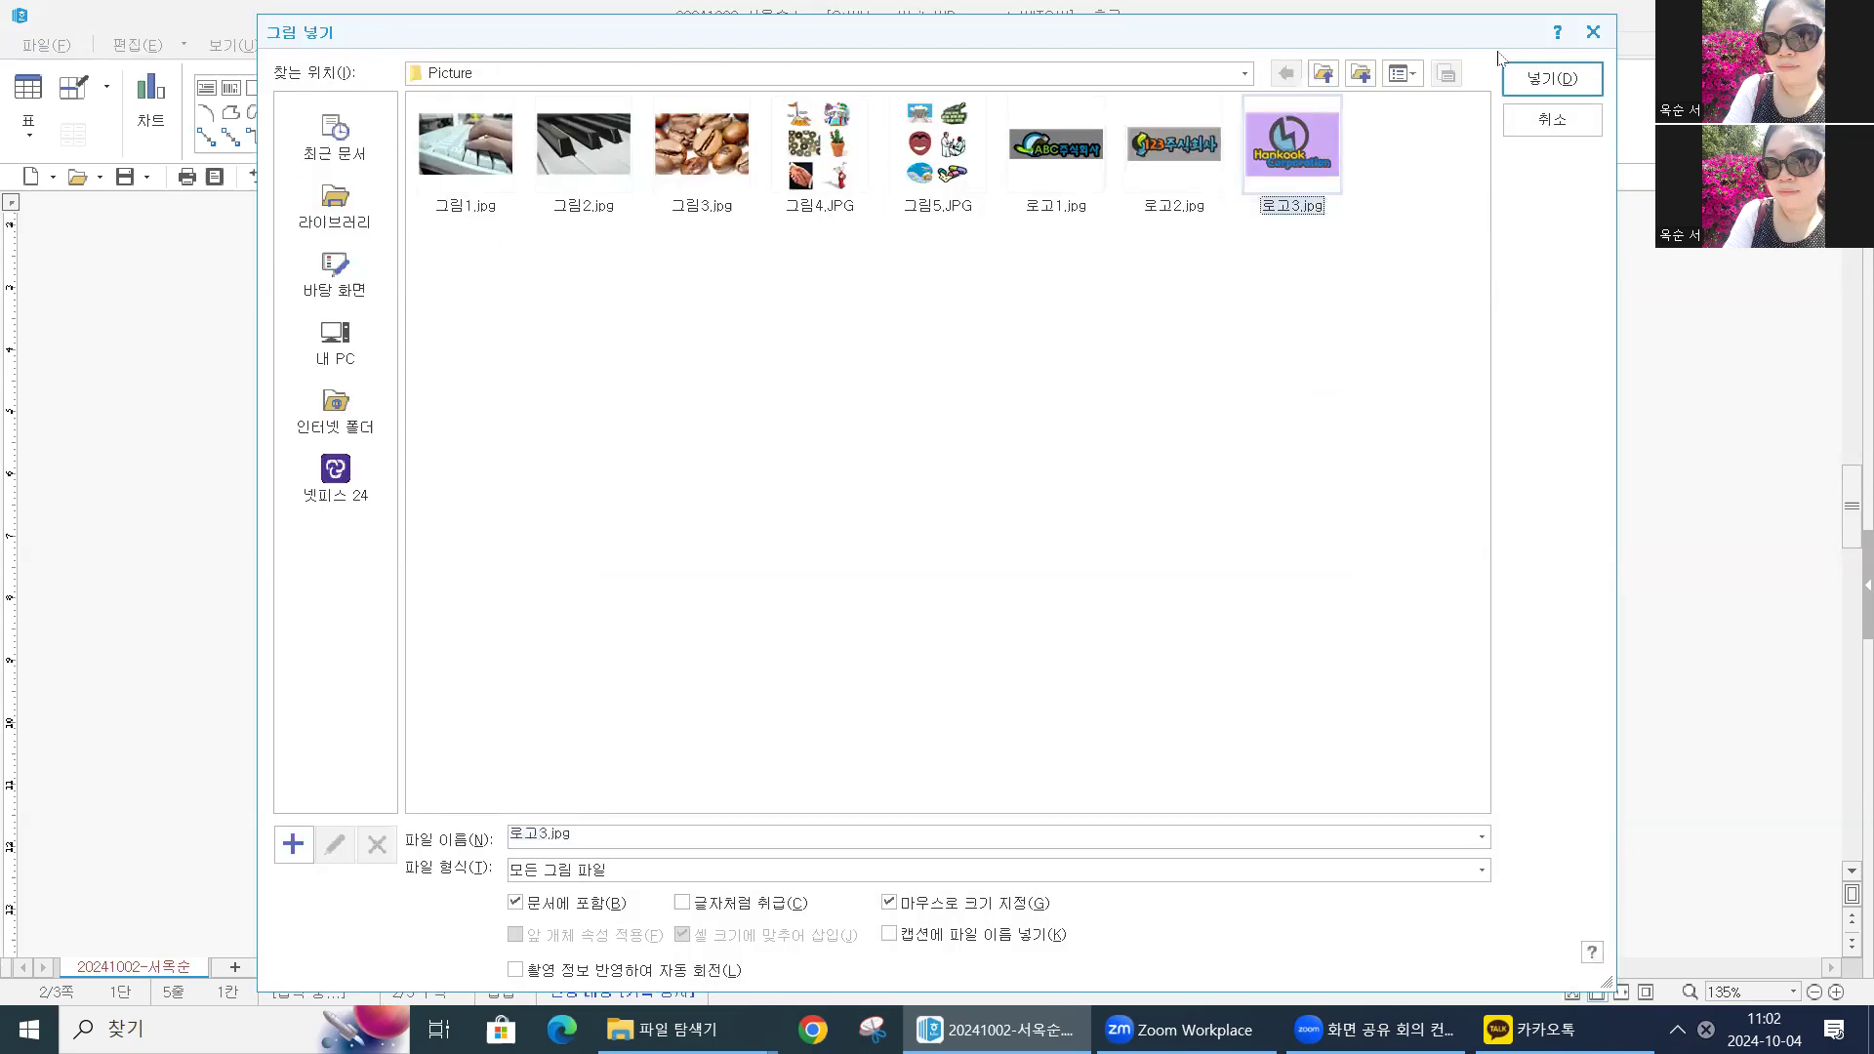
left_click(1552, 78)
left_click_drag(359, 358, 665, 568)
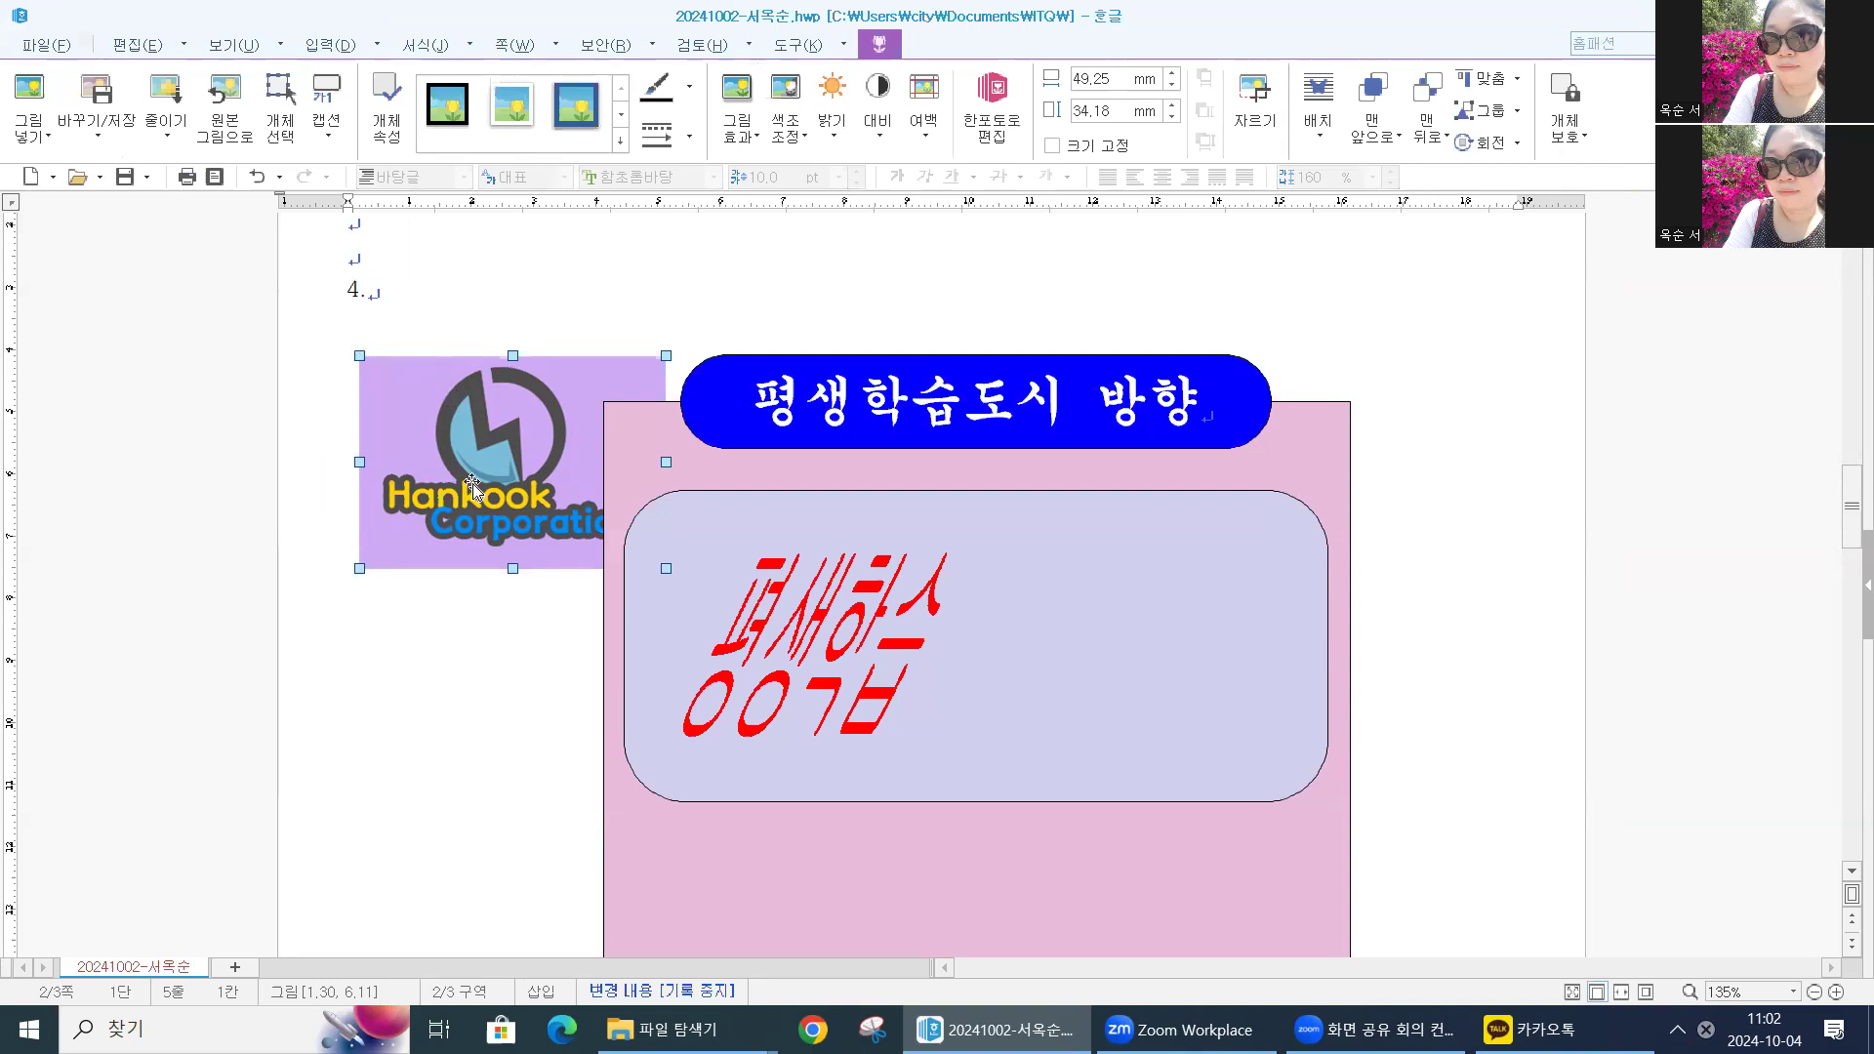
key("Delete")
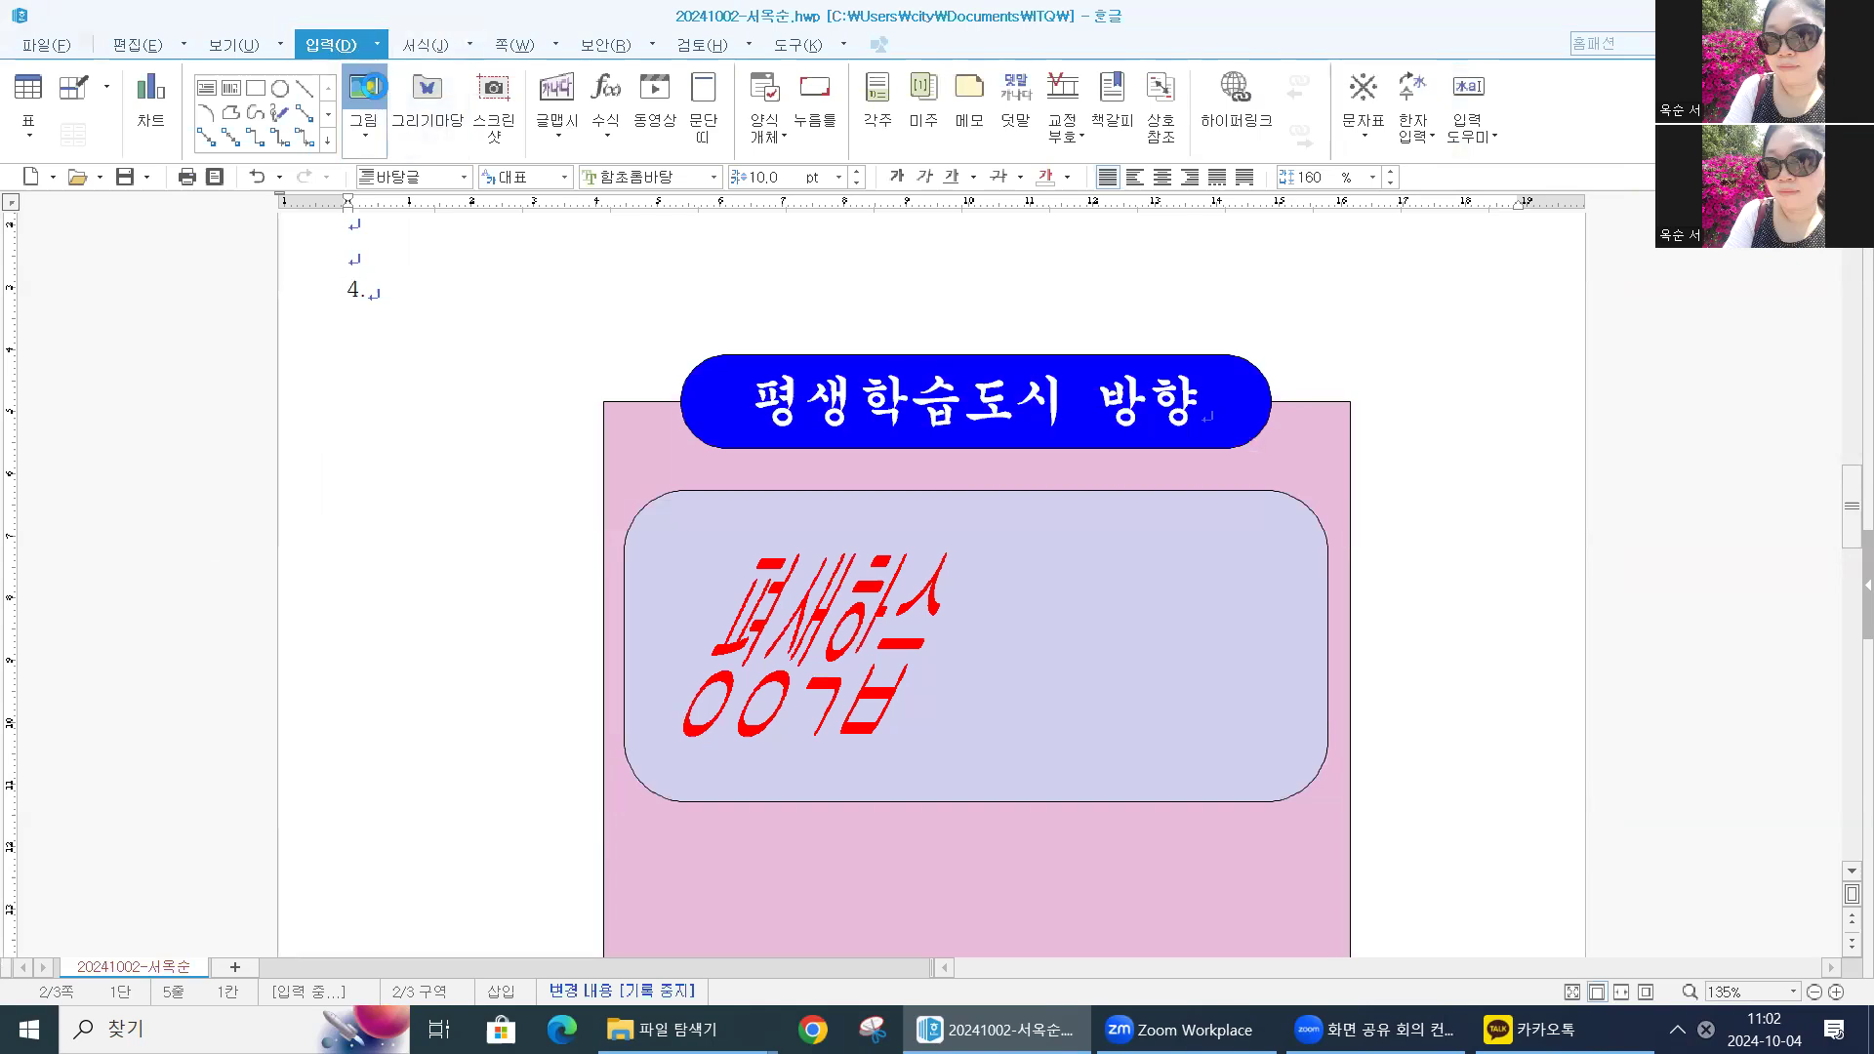
Insert the picture 로고3.jpg in the blank area below item number 4, clear of the pink rectangle, about 23 × 16 mm
left_click(375, 86)
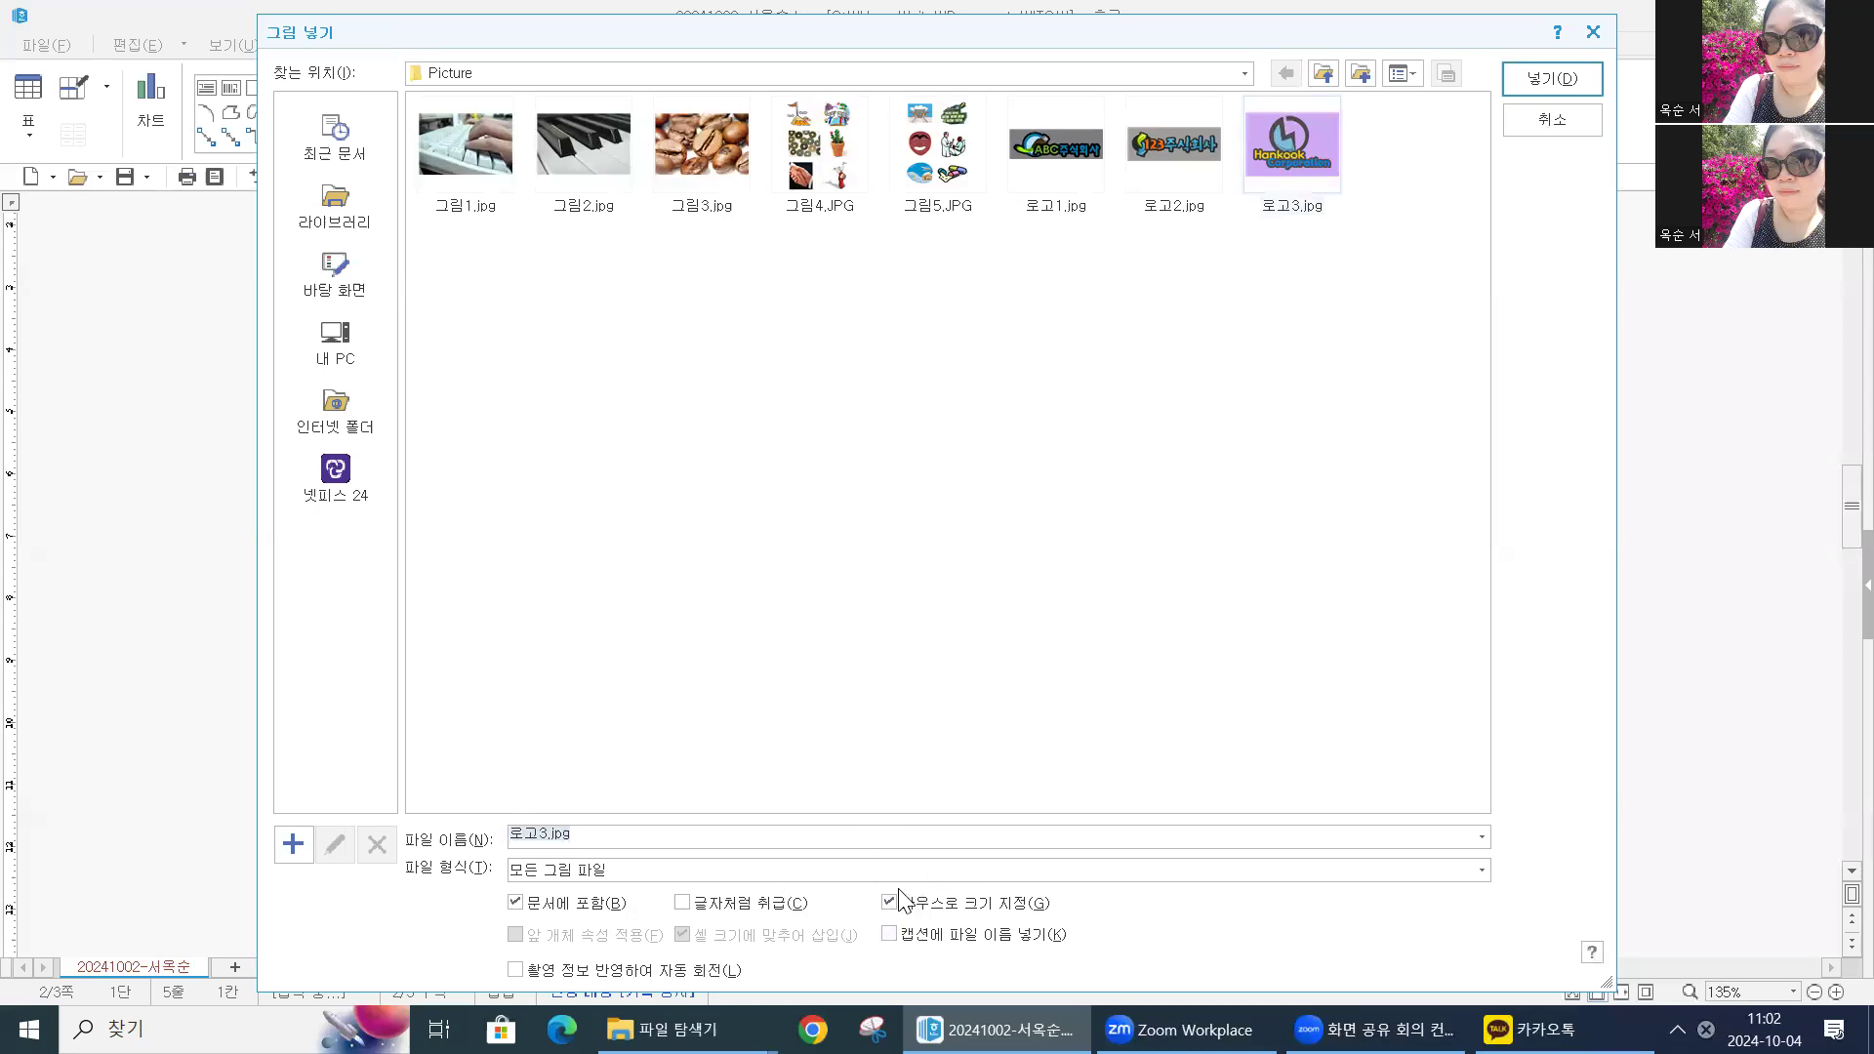
left_click(1280, 156)
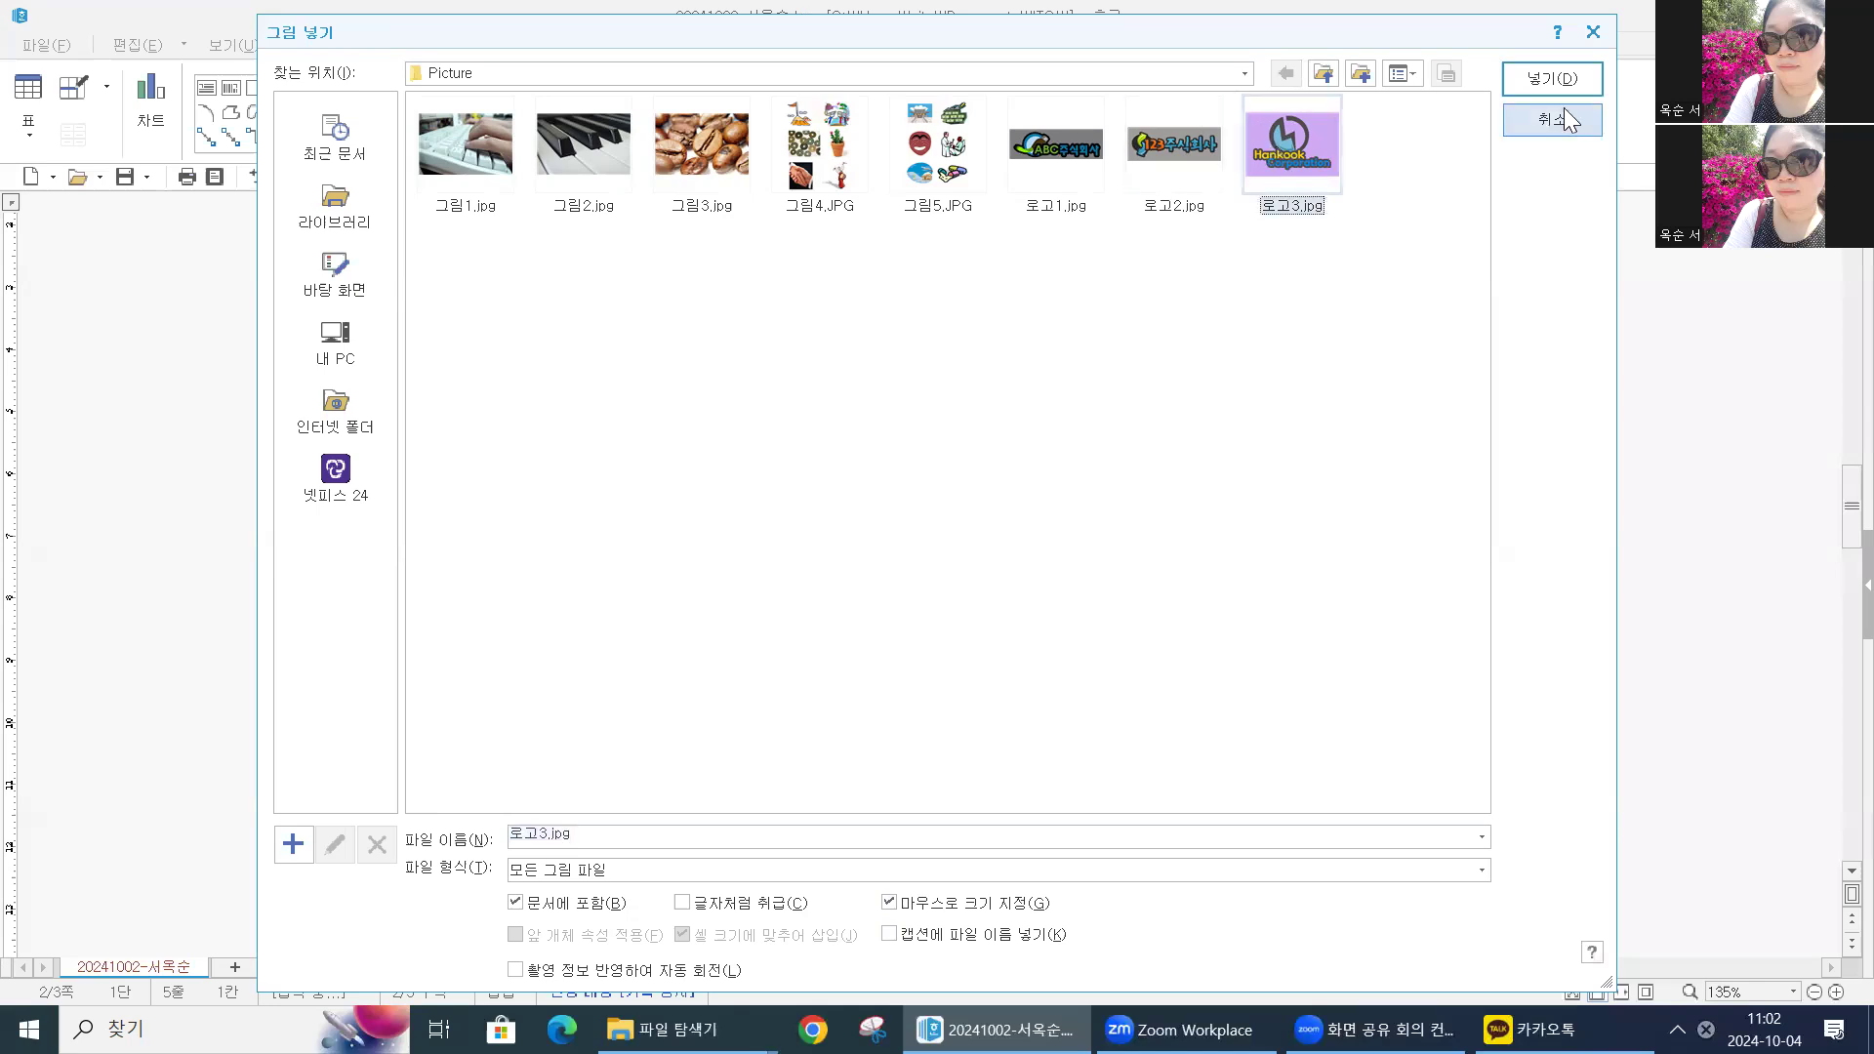
left_click(1551, 78)
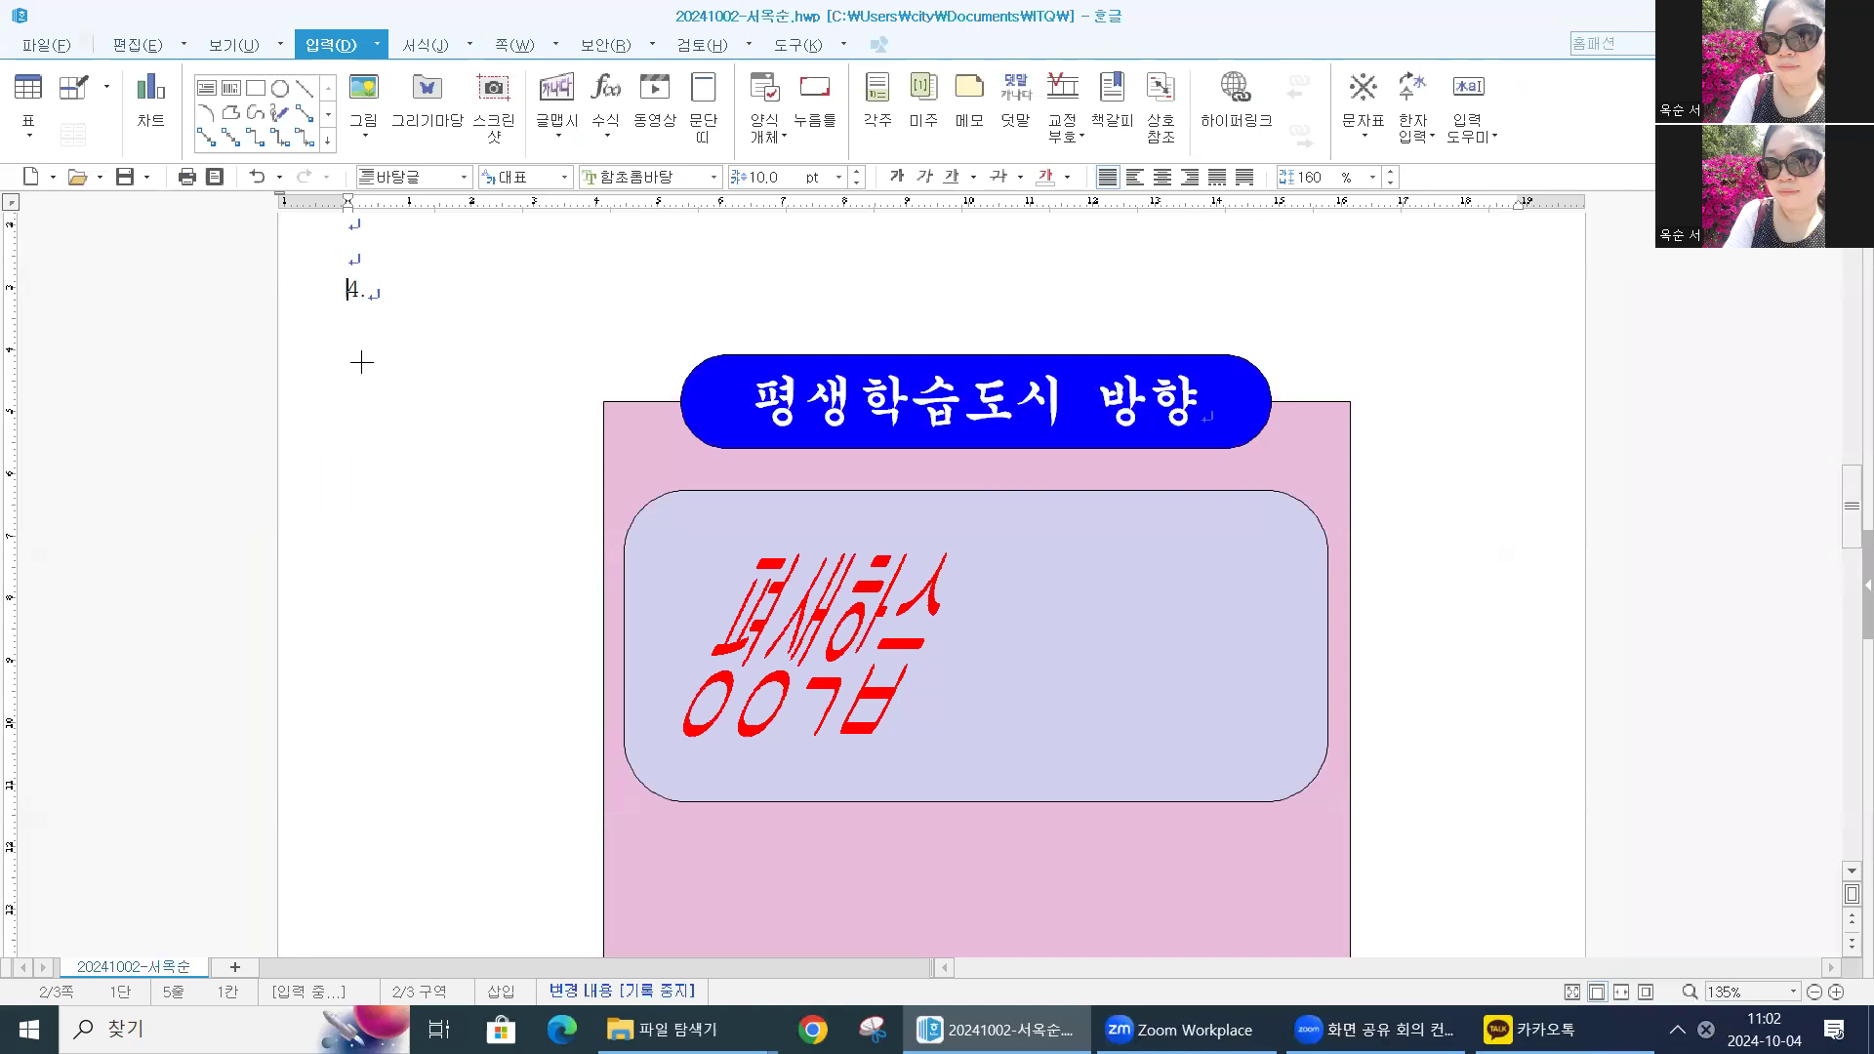
left_click_drag(361, 362, 506, 463)
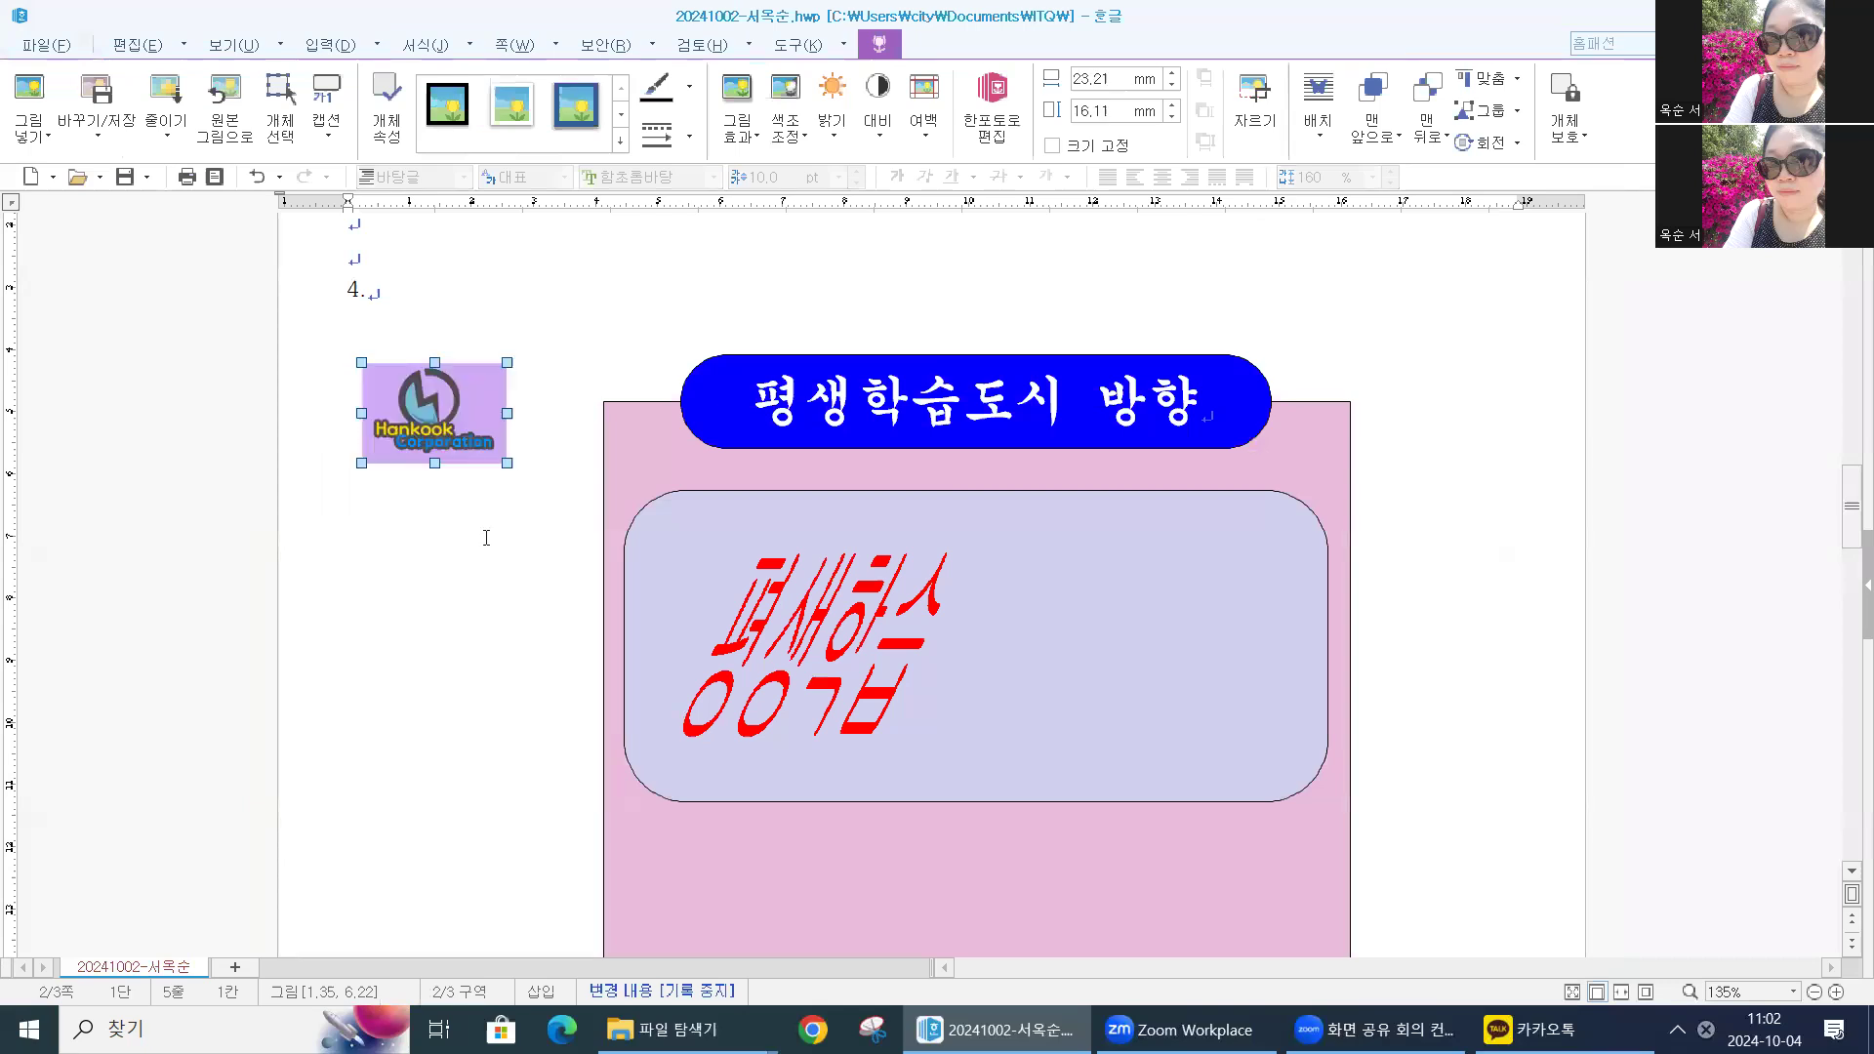
Fix the logo picture's size at 40 mm wide and 30 mm high and place it in front of the text
left_click(1577, 840)
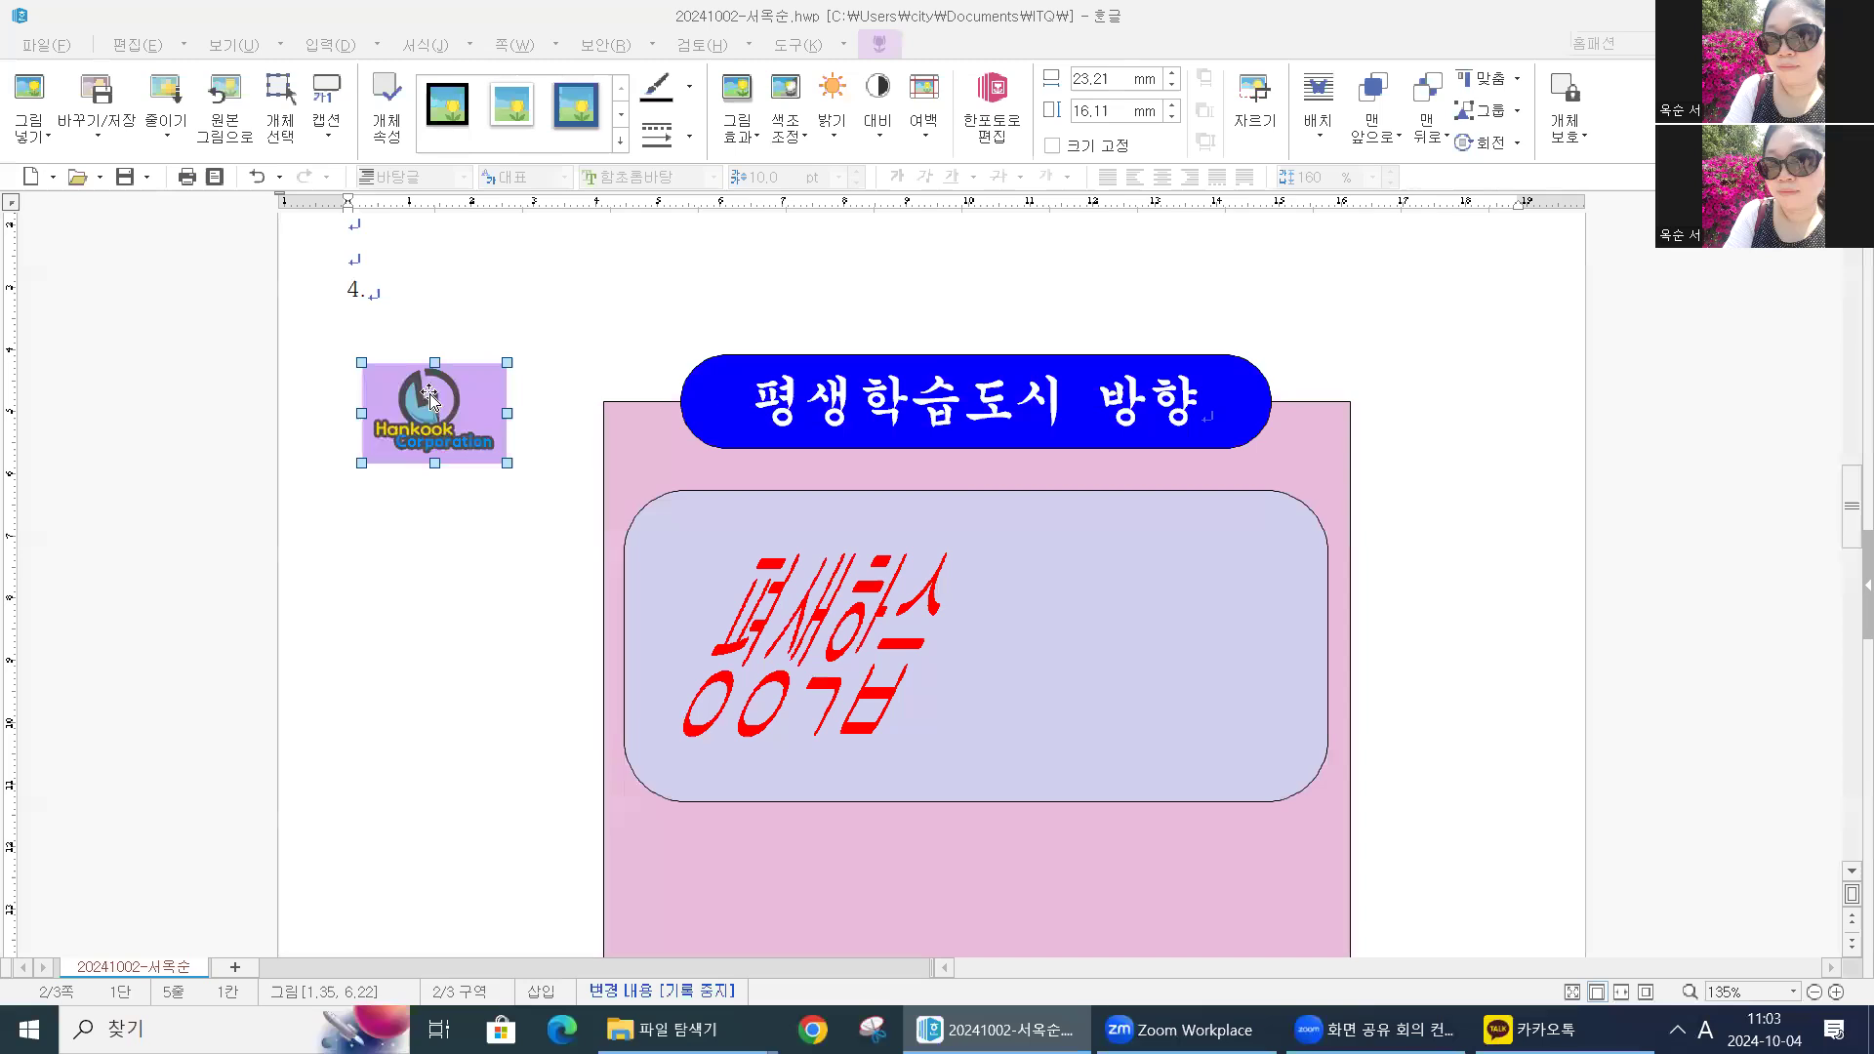
double_click(427, 406)
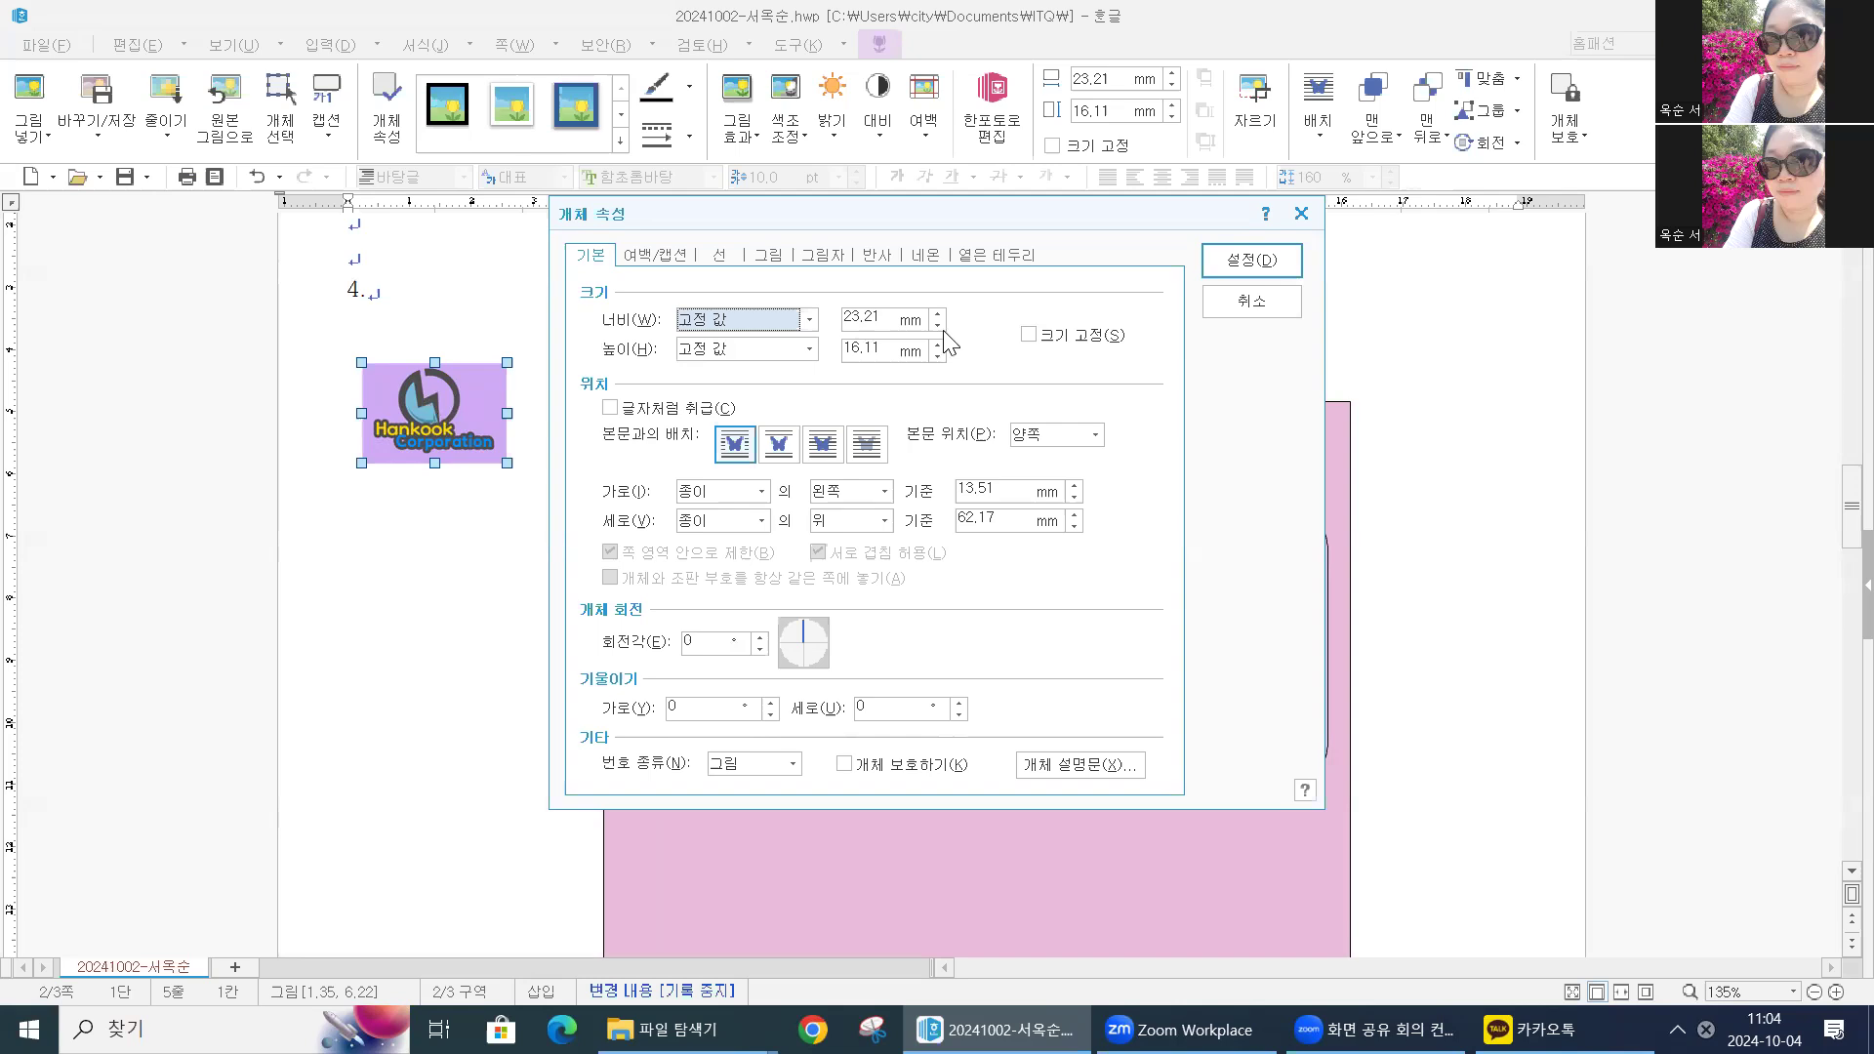
left_click(731, 312)
key("Tab")
type("40")
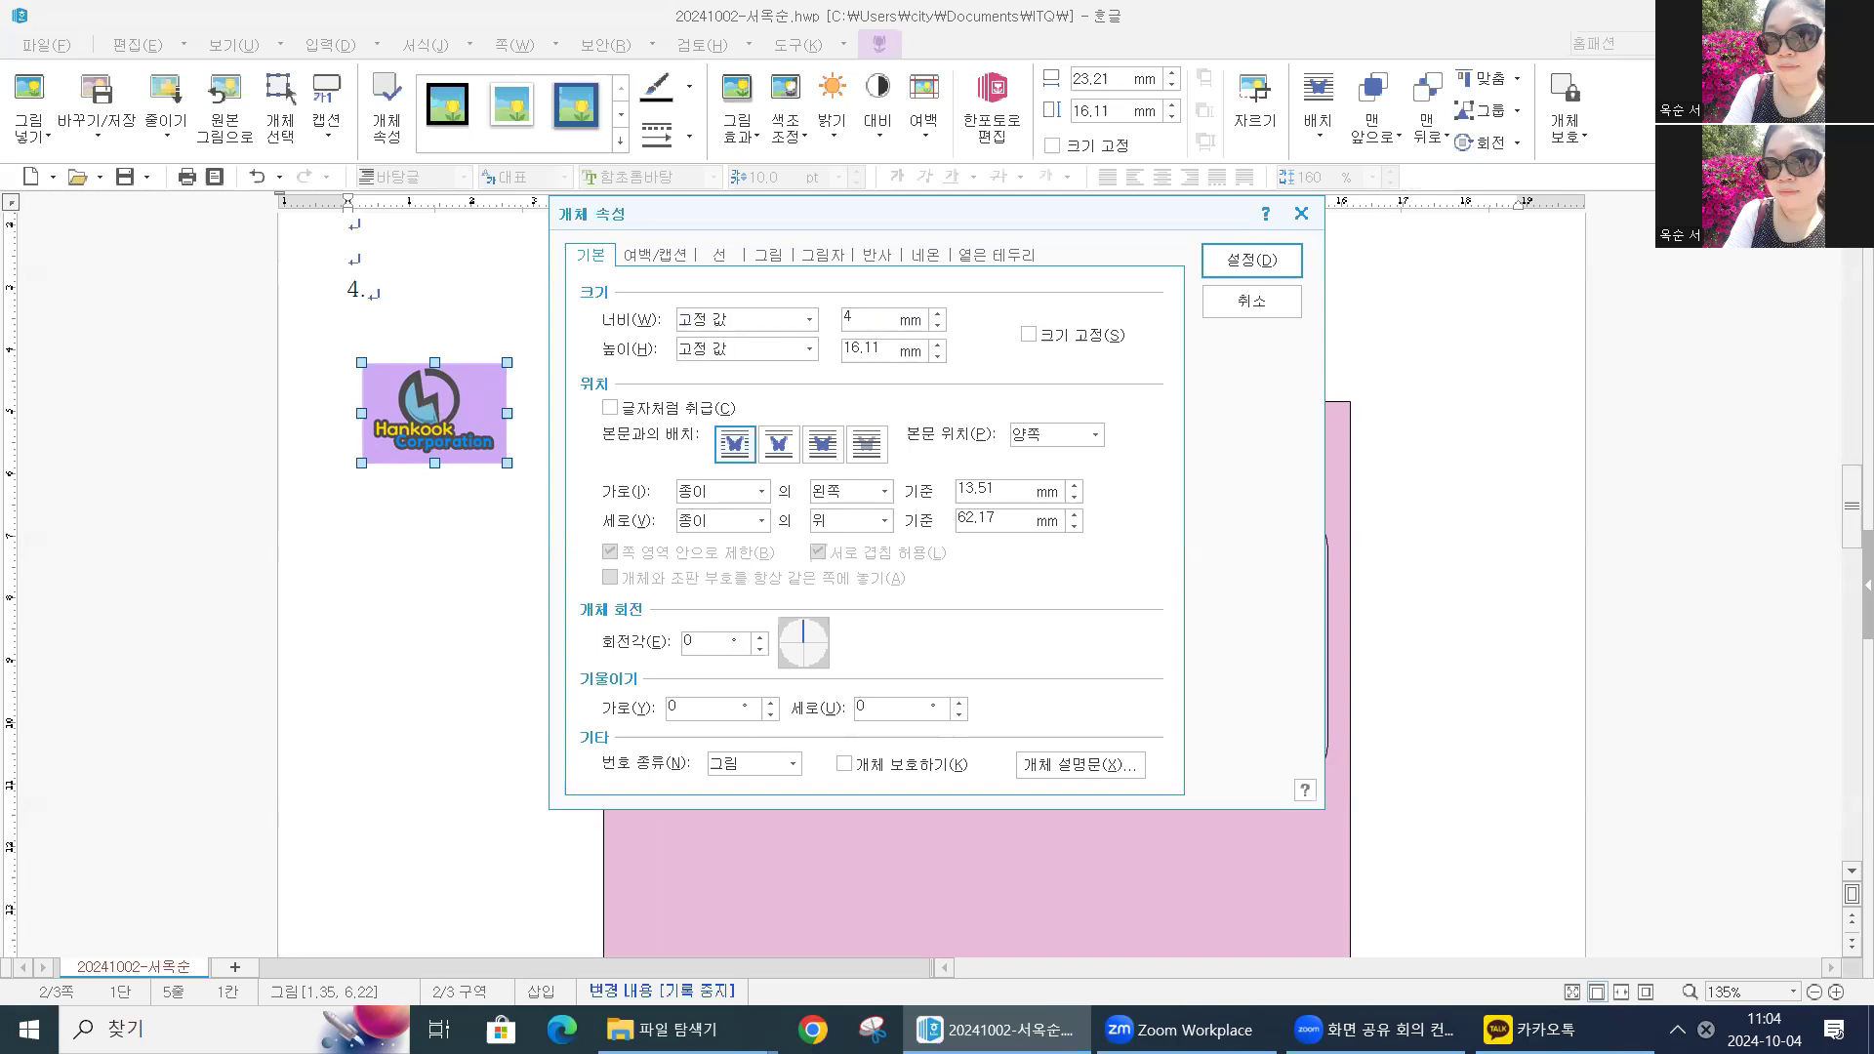
double_click(892, 353)
type("30")
left_click(1029, 337)
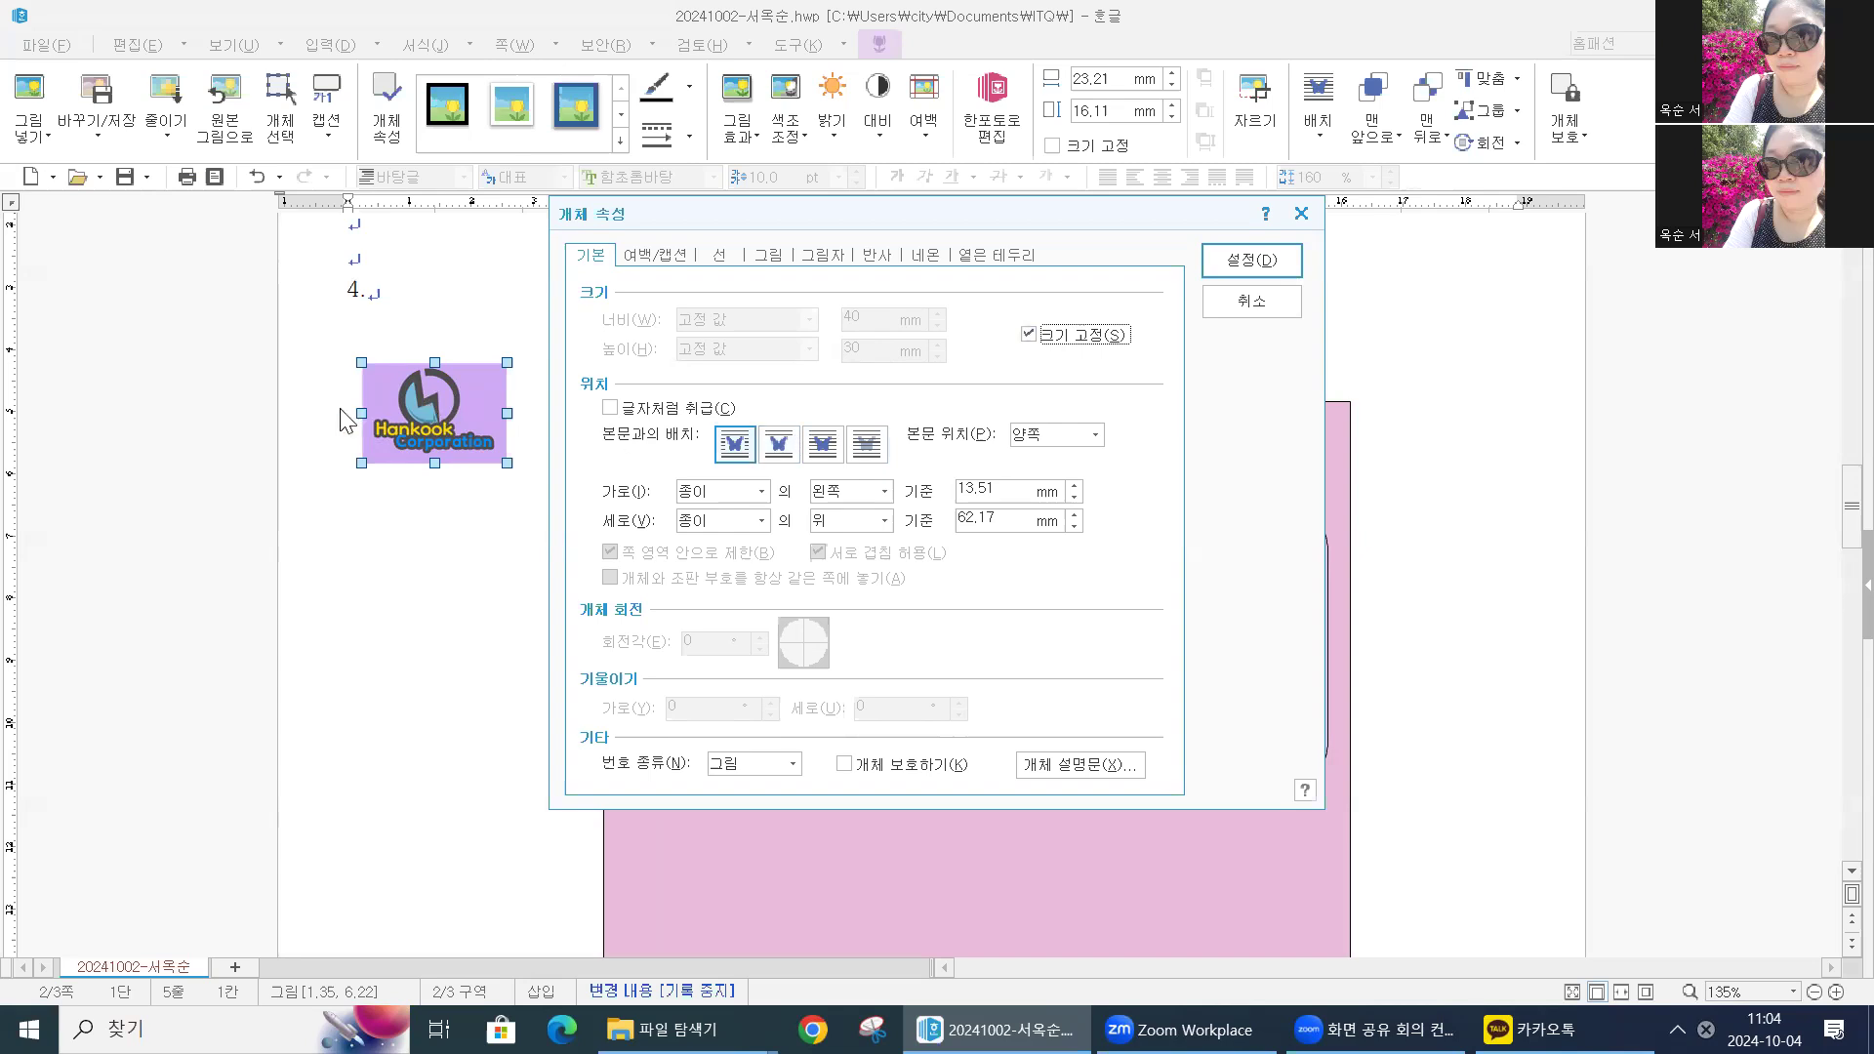
left_click(830, 446)
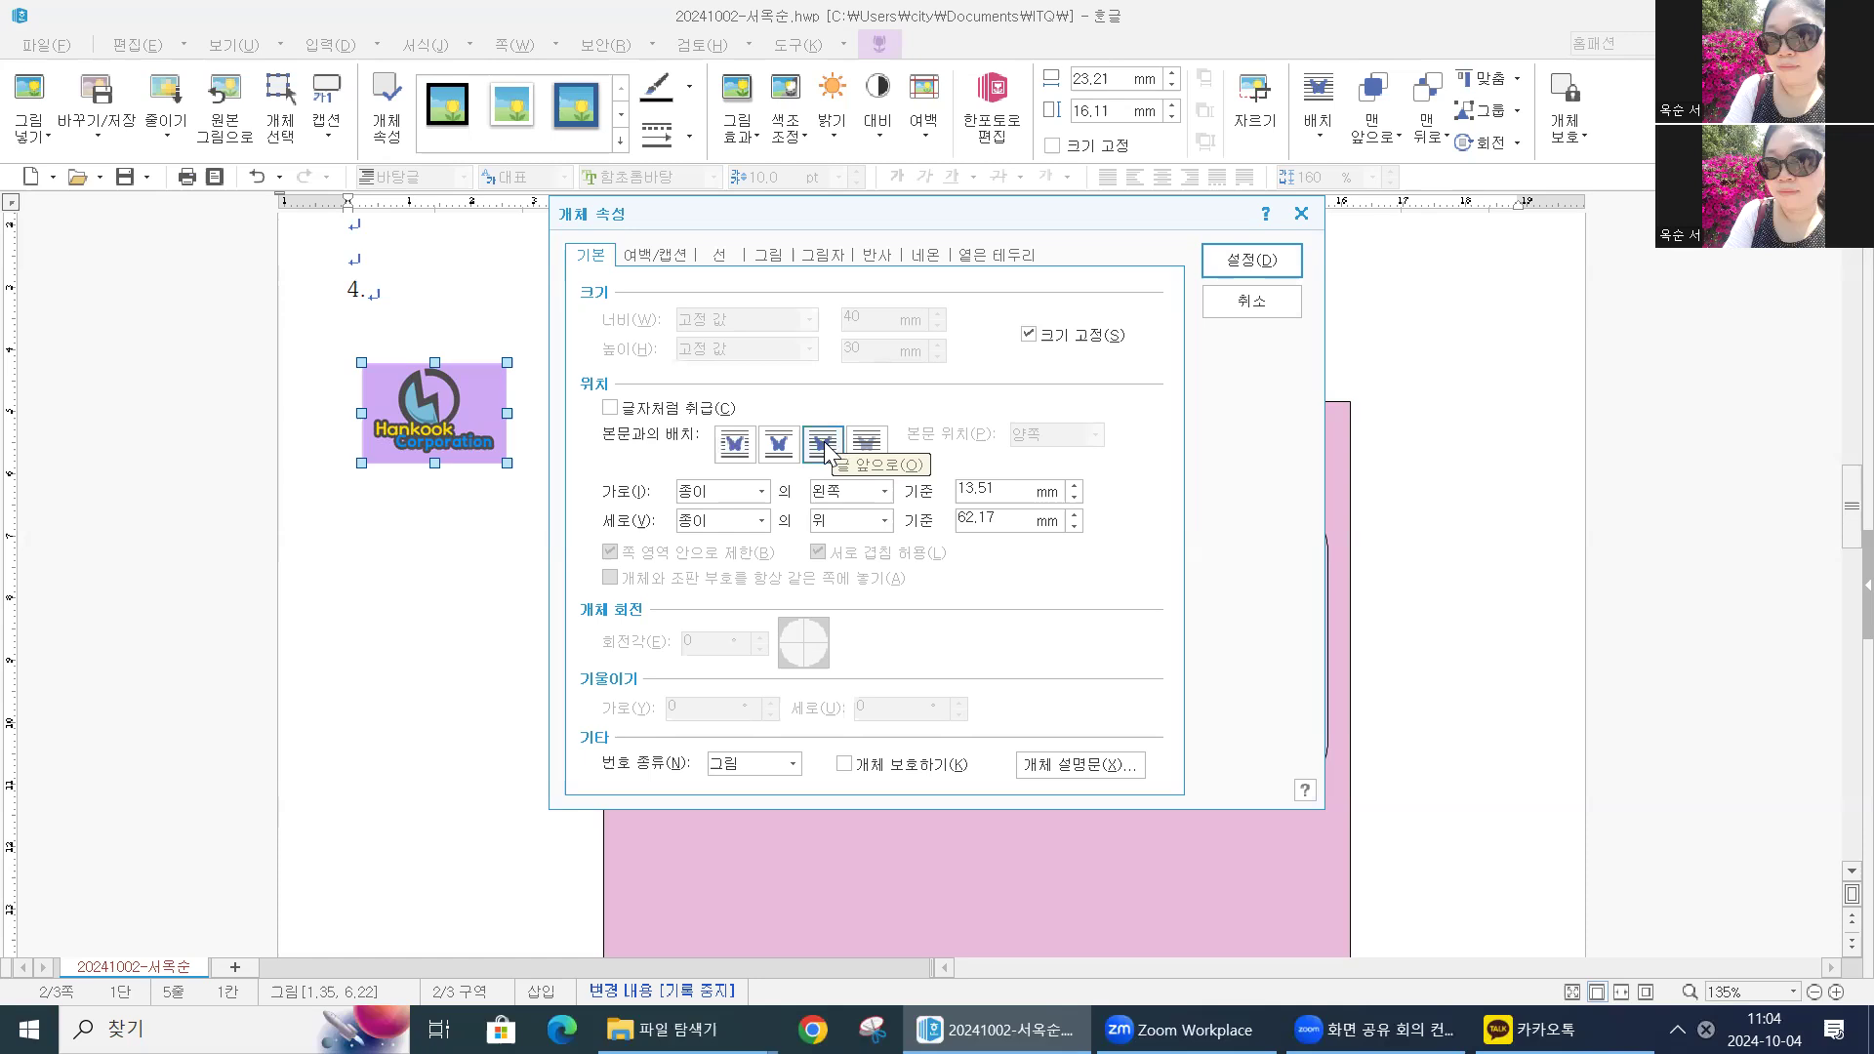
Apply the grayscale effect to the logo picture and move it into the empty right half of the rounded rectangle
left_click(780, 266)
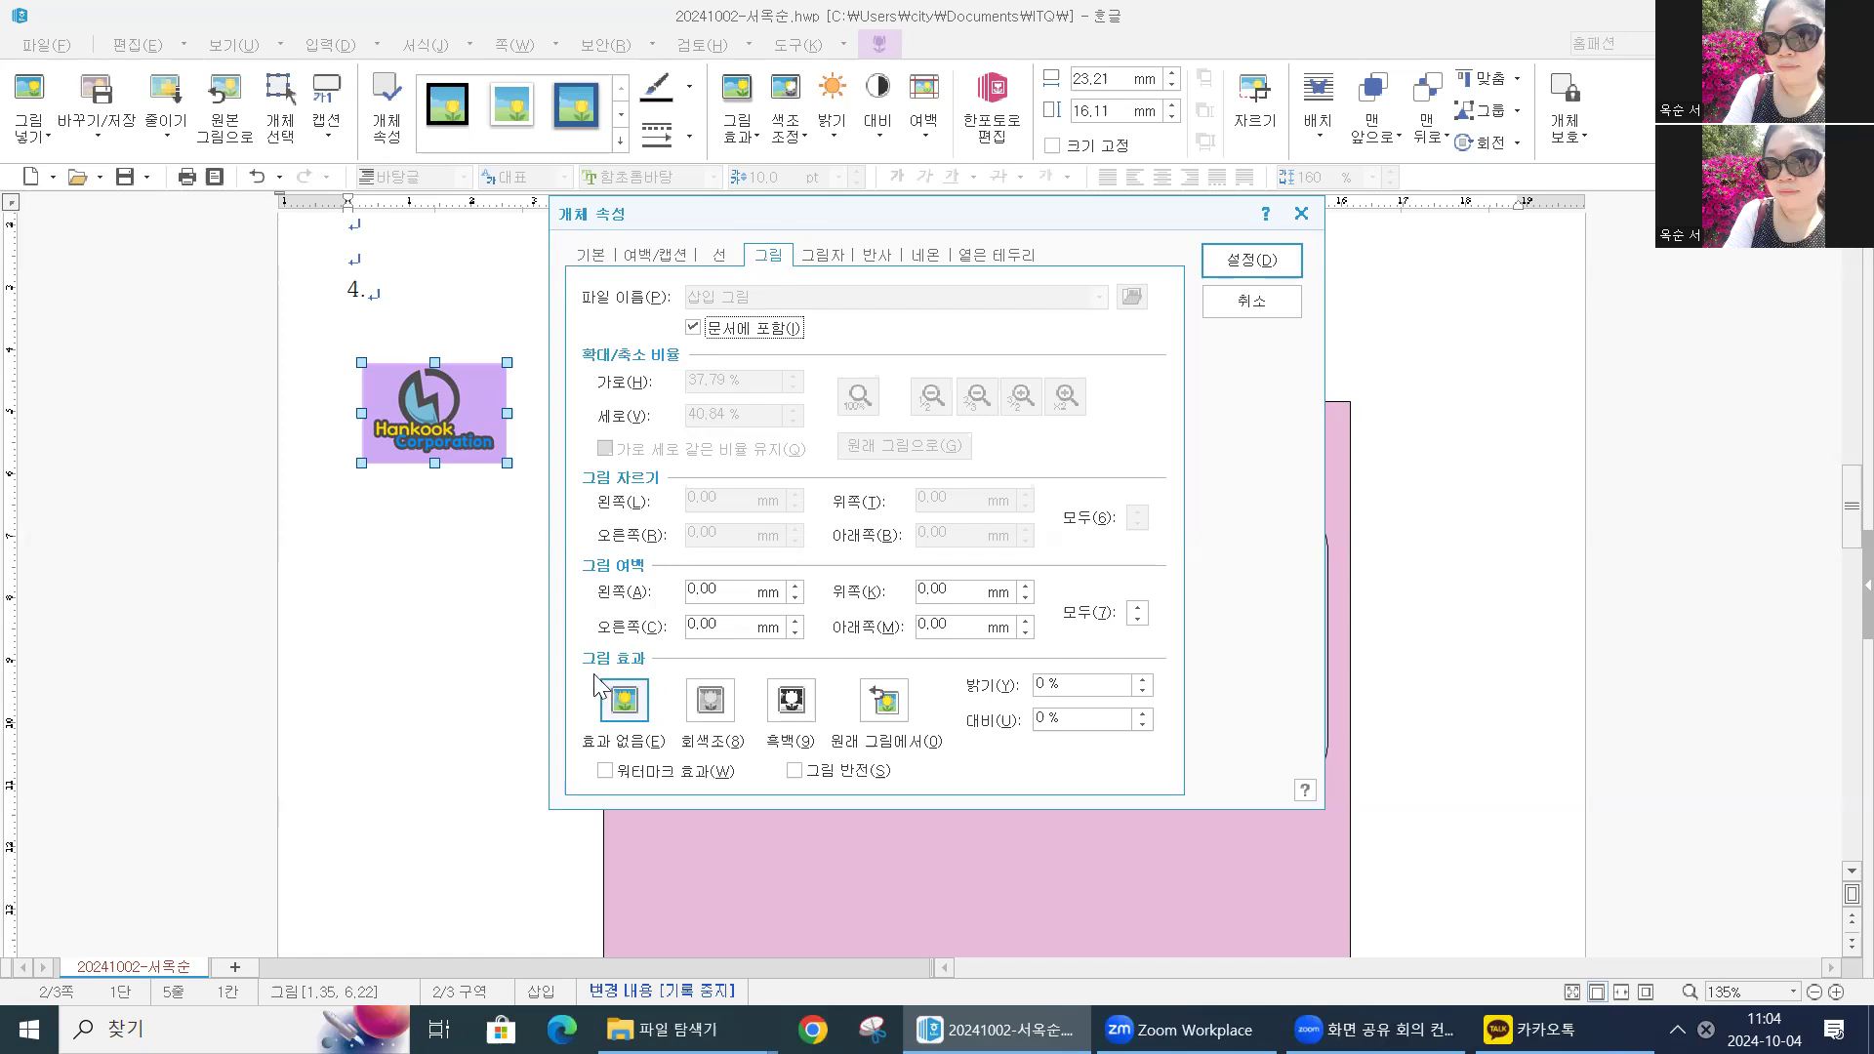
left_click(730, 701)
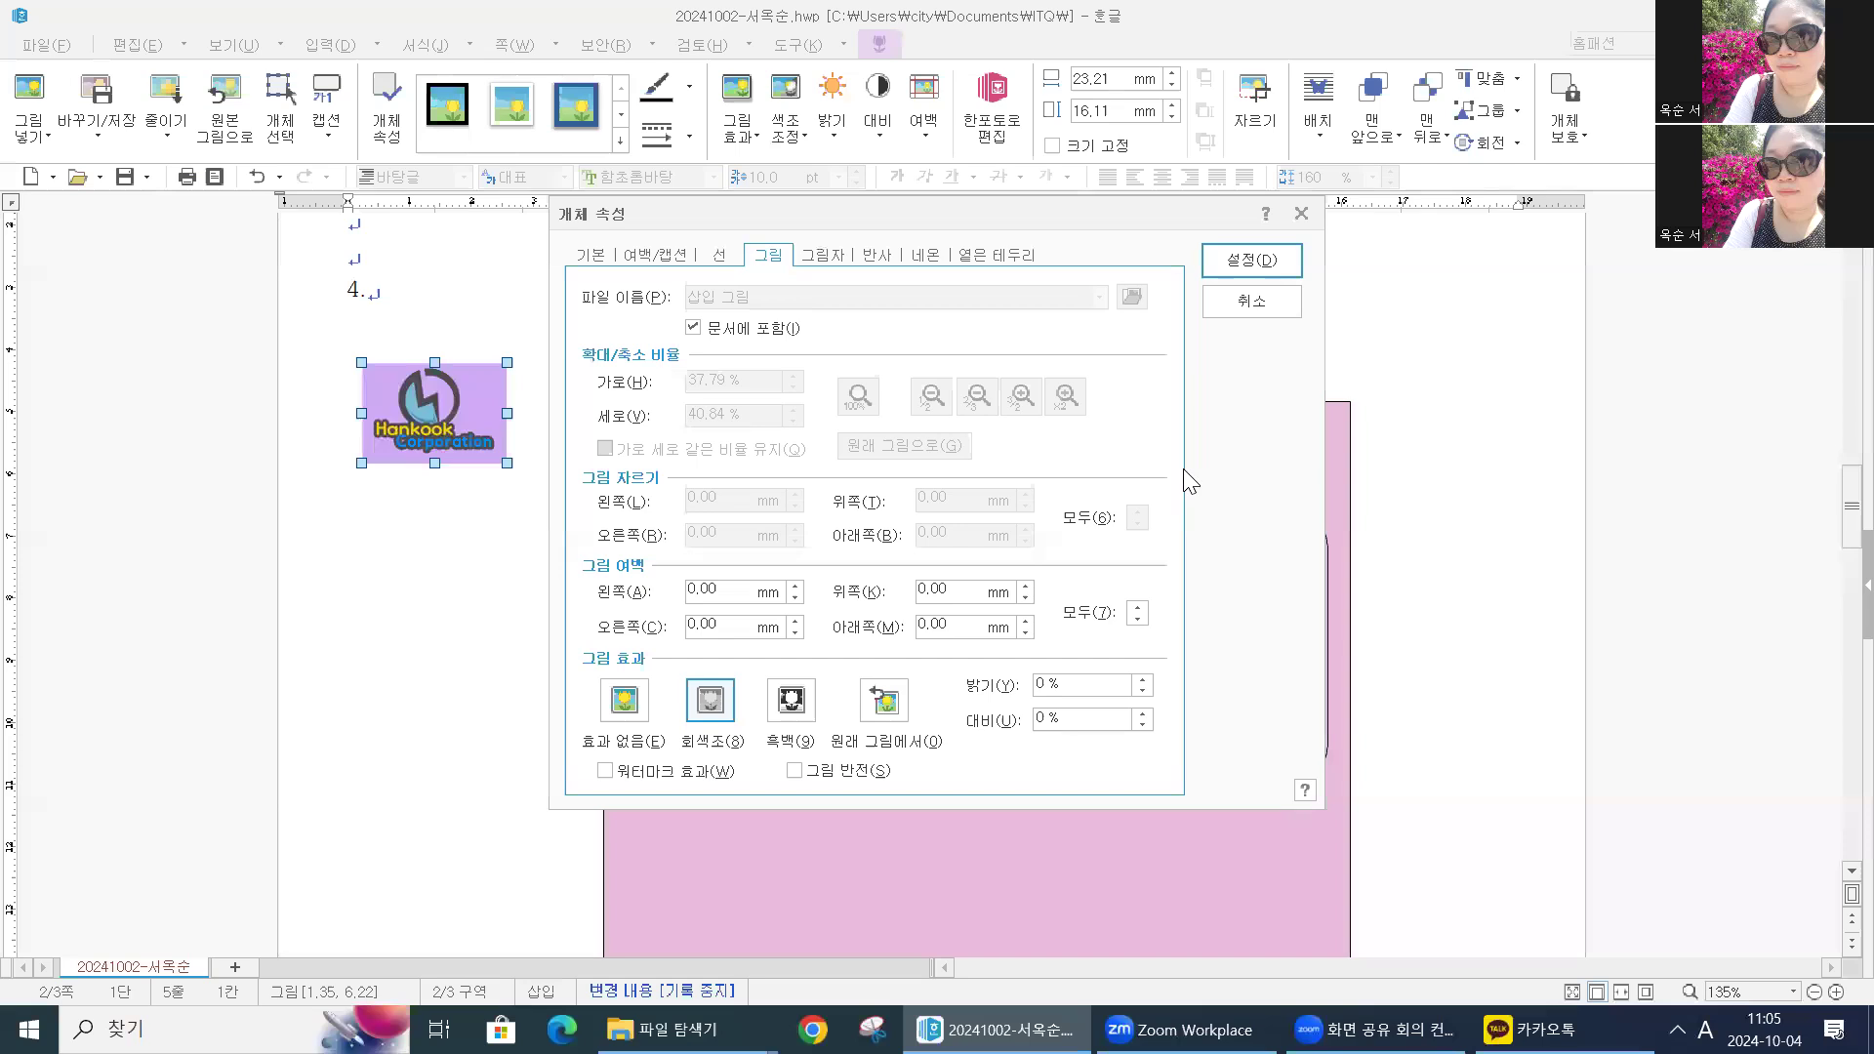
left_click(1252, 261)
left_click_drag(580, 584, 1105, 630)
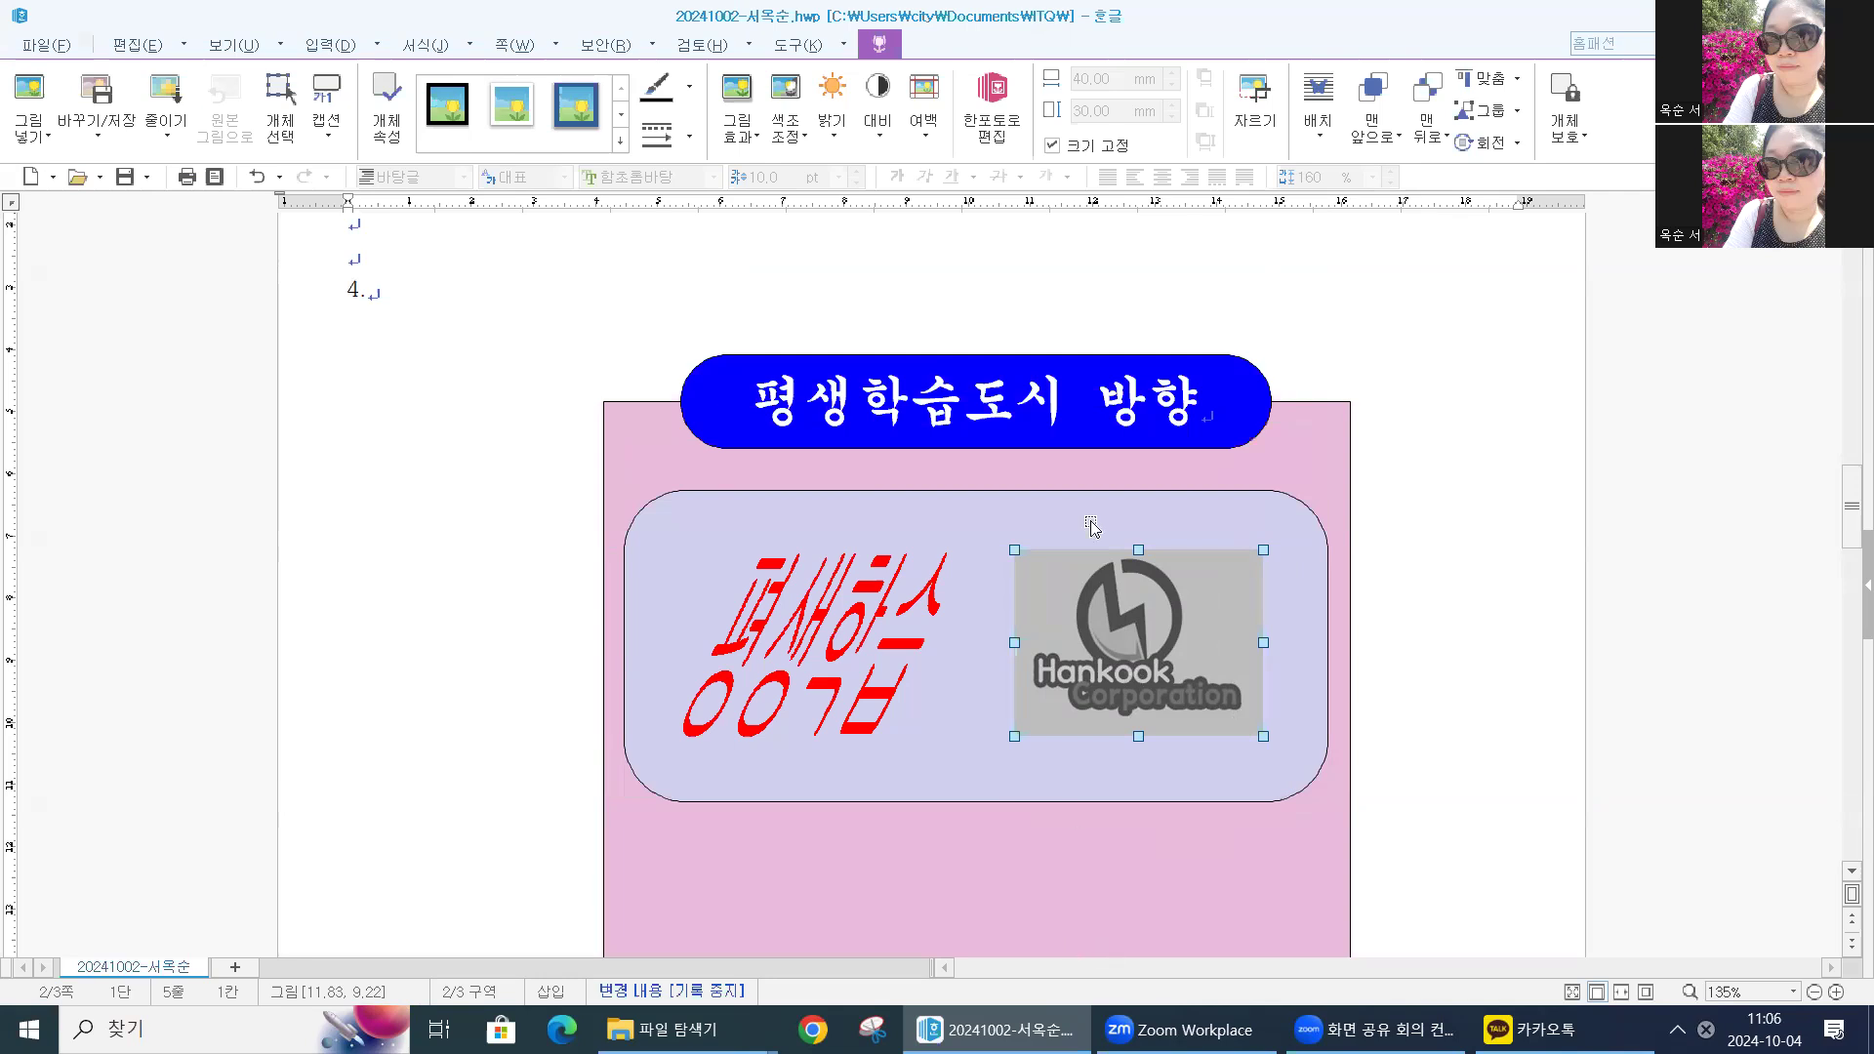
Add a hyperlink from the logo picture to the 평생교육 bookmark in the current document
right_click(1109, 622)
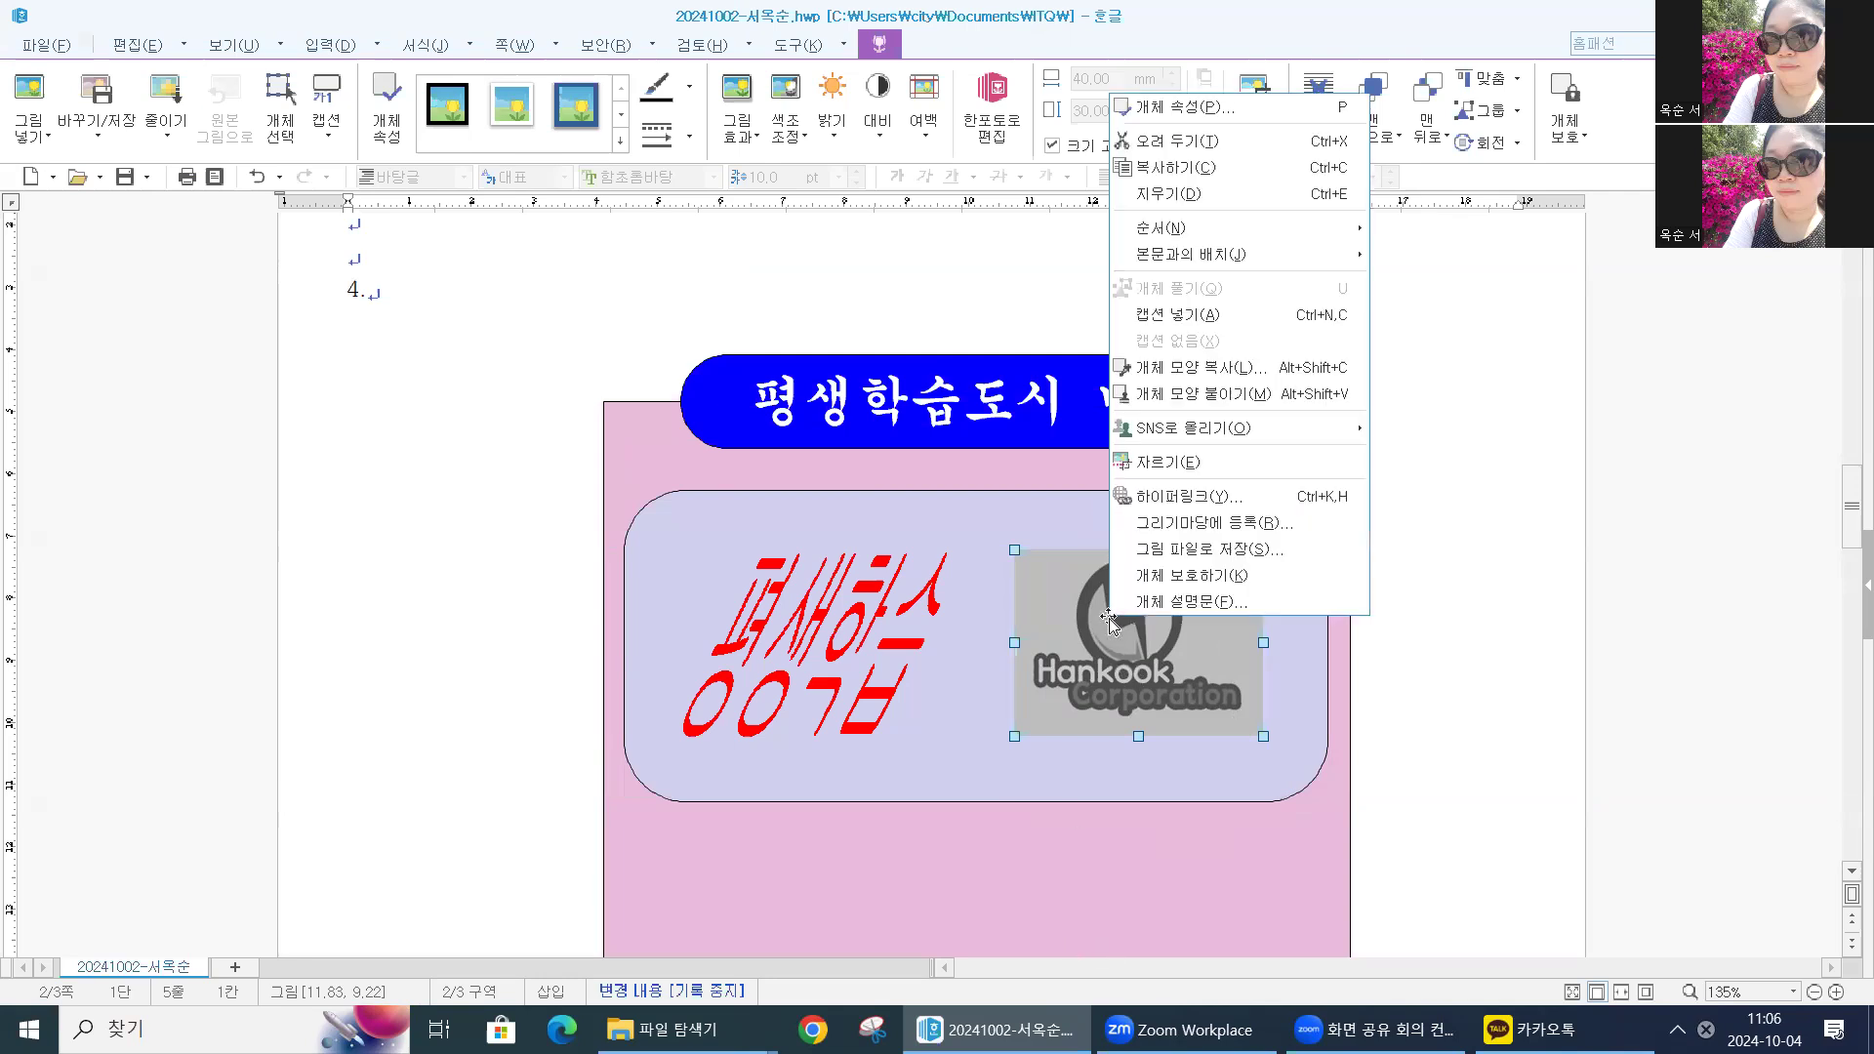
left_click(1242, 500)
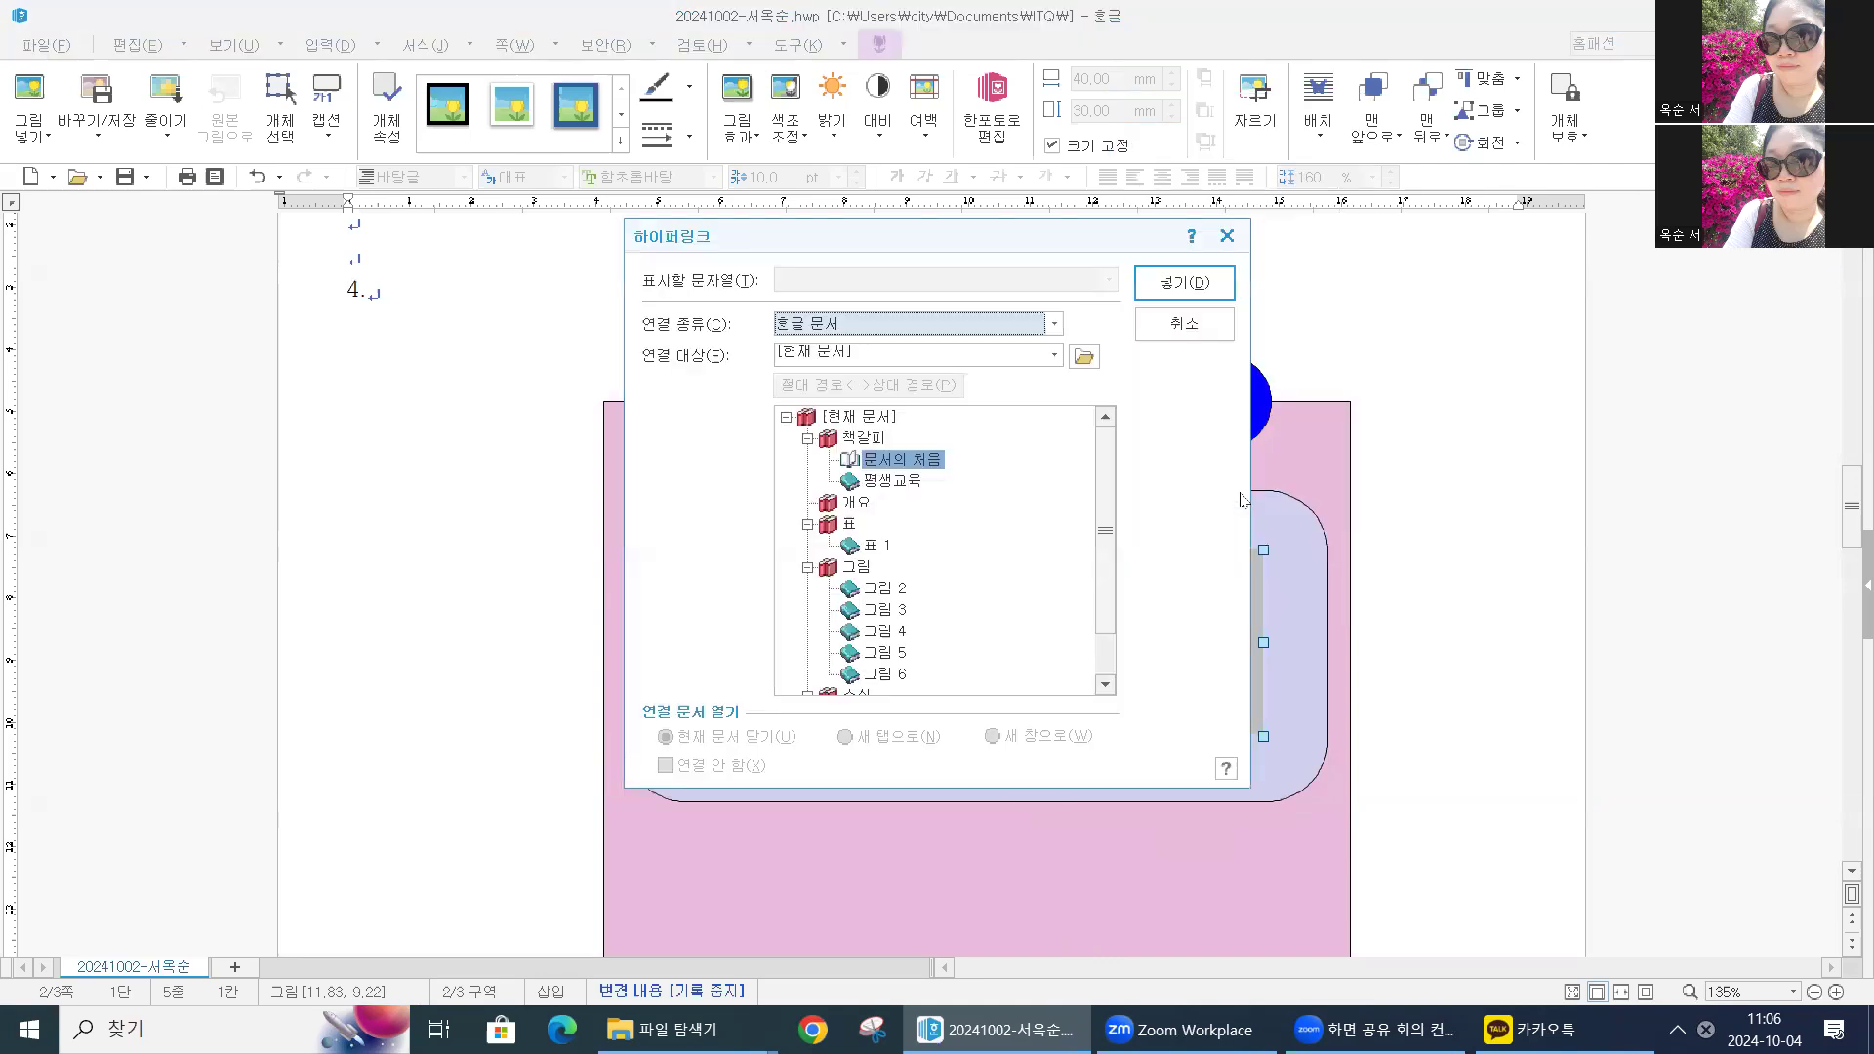
left_click(881, 481)
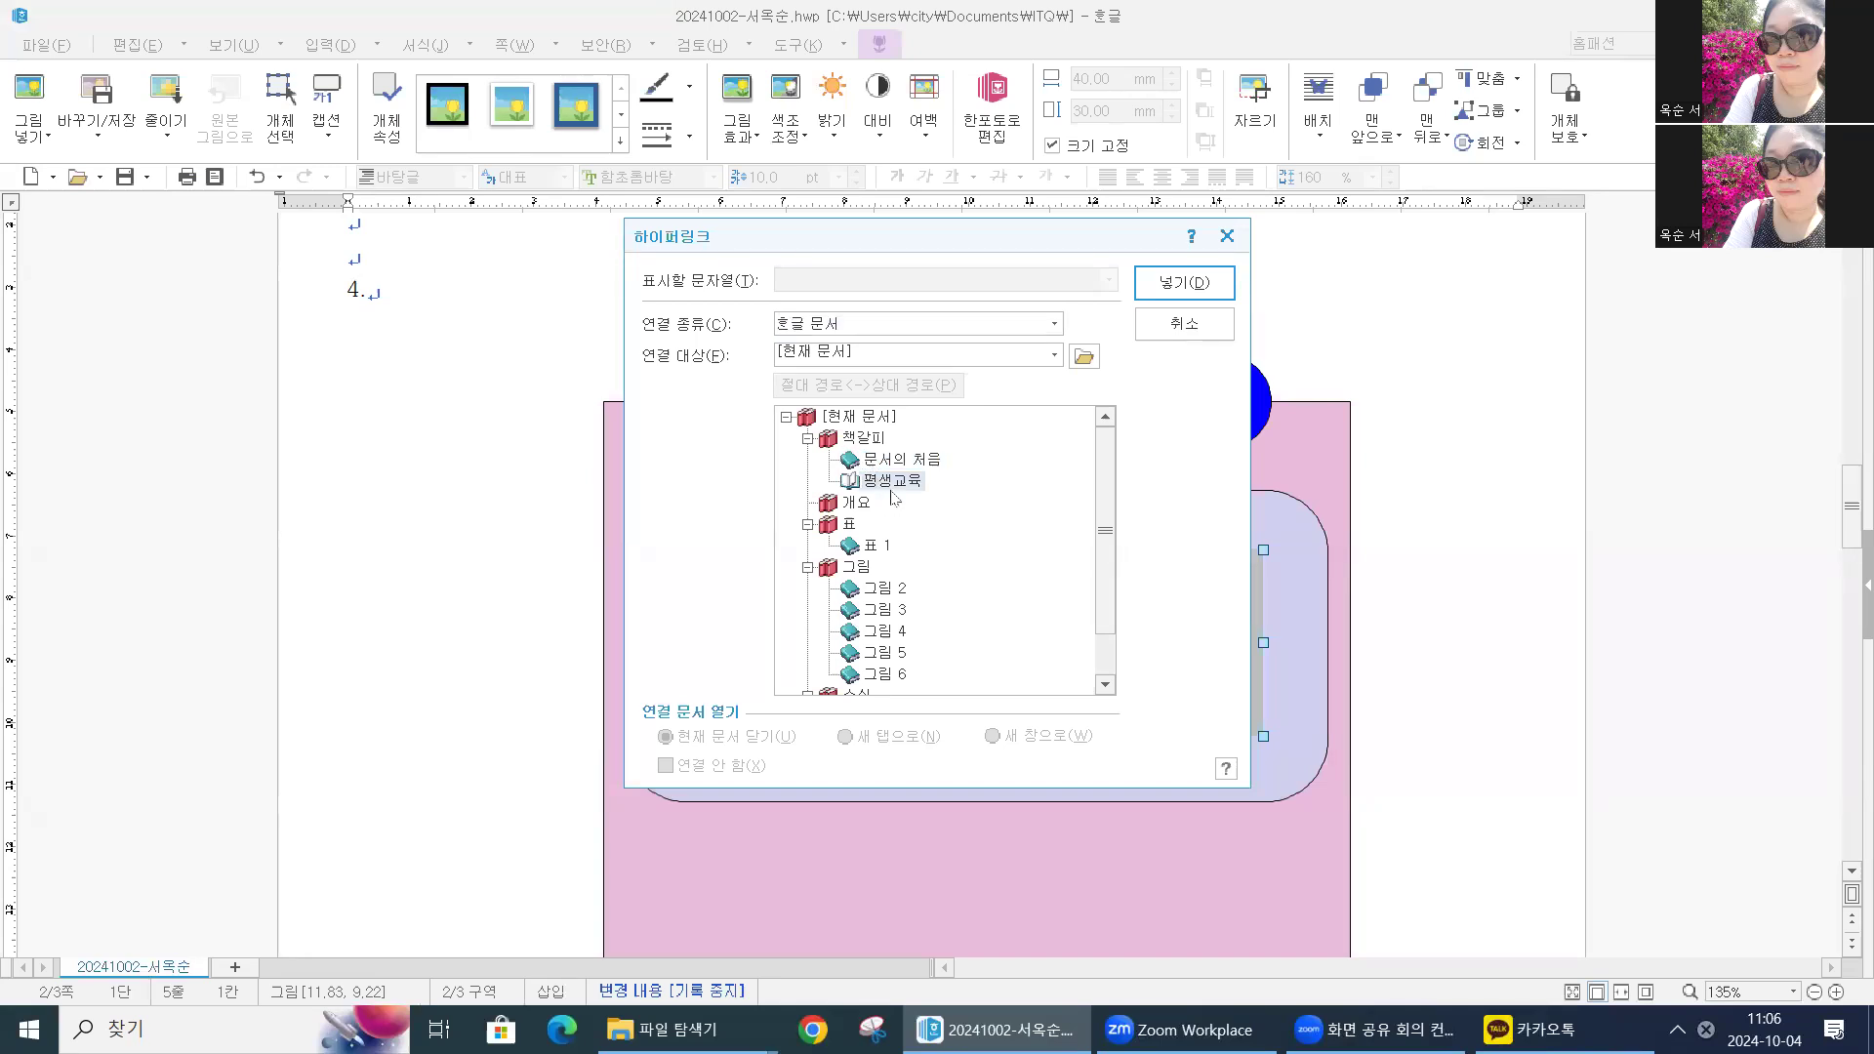
left_click(1187, 283)
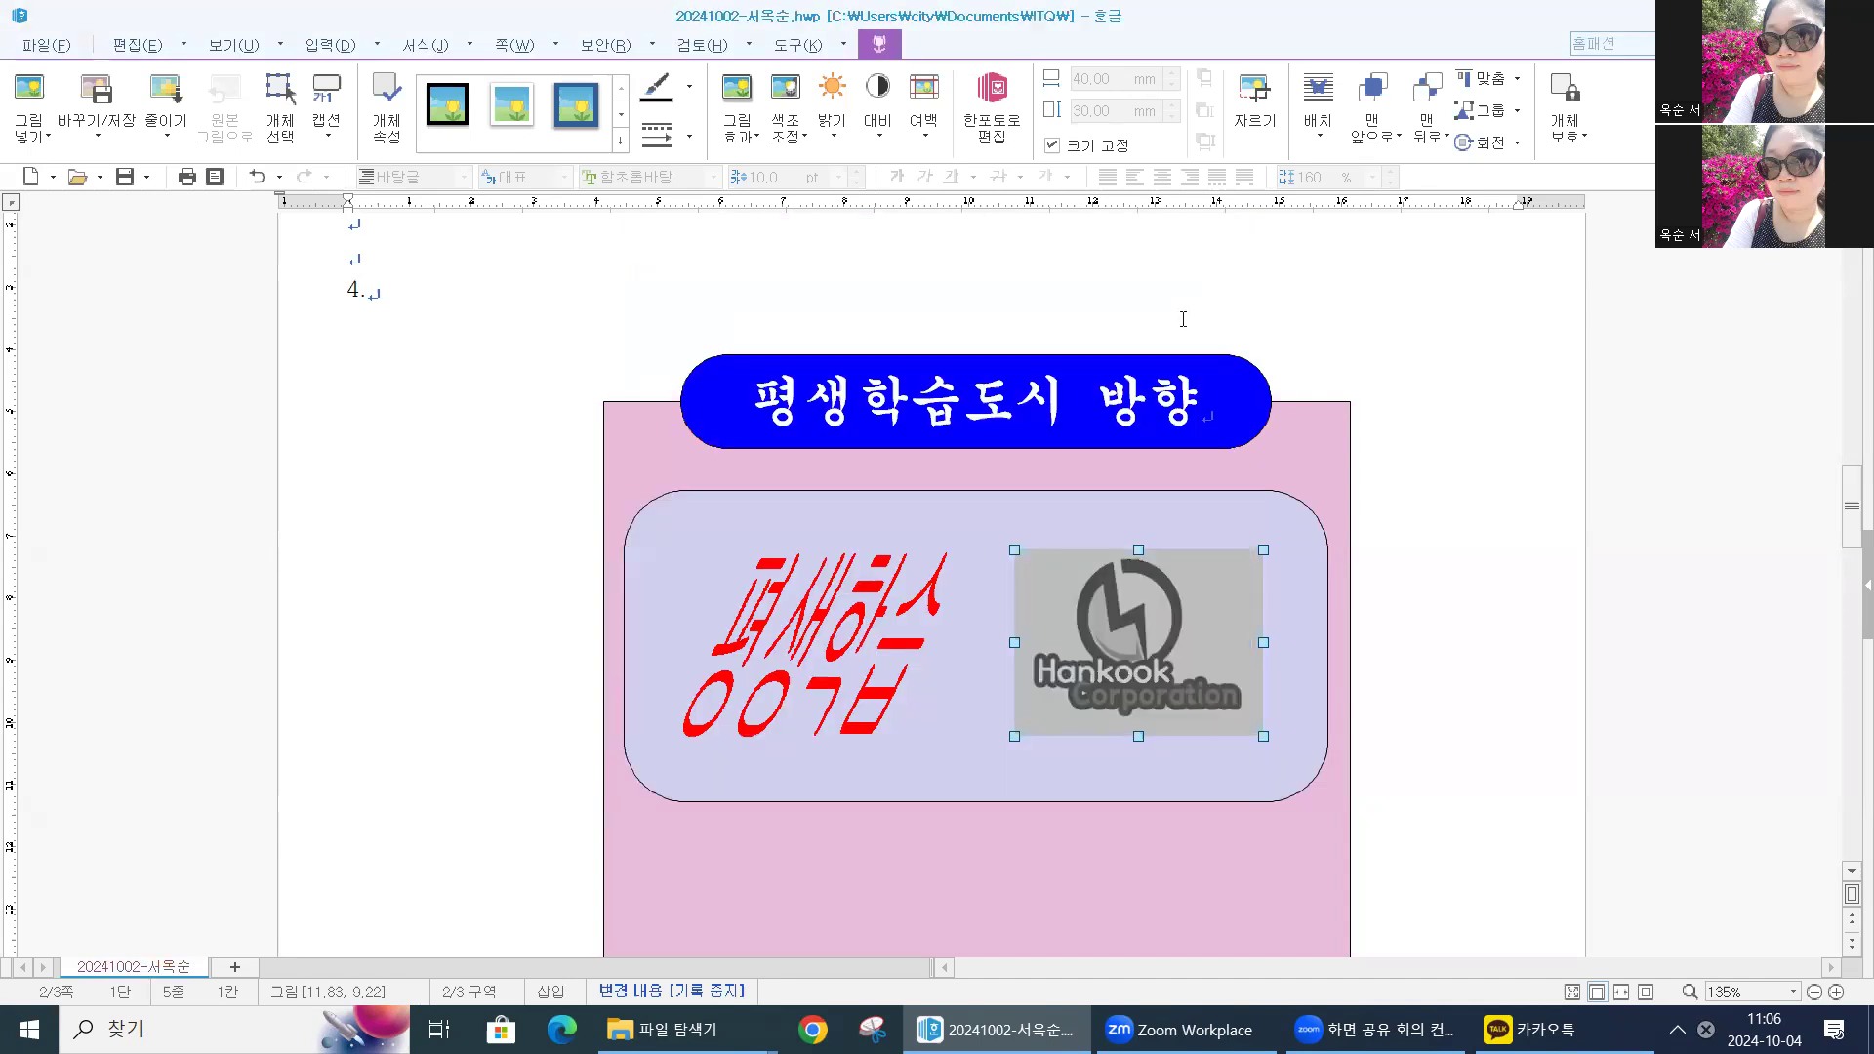
Check the logo picture's hyperlink target, keep the 평생교육 bookmark, and deselect the picture
right_click(1176, 616)
left_click(1267, 503)
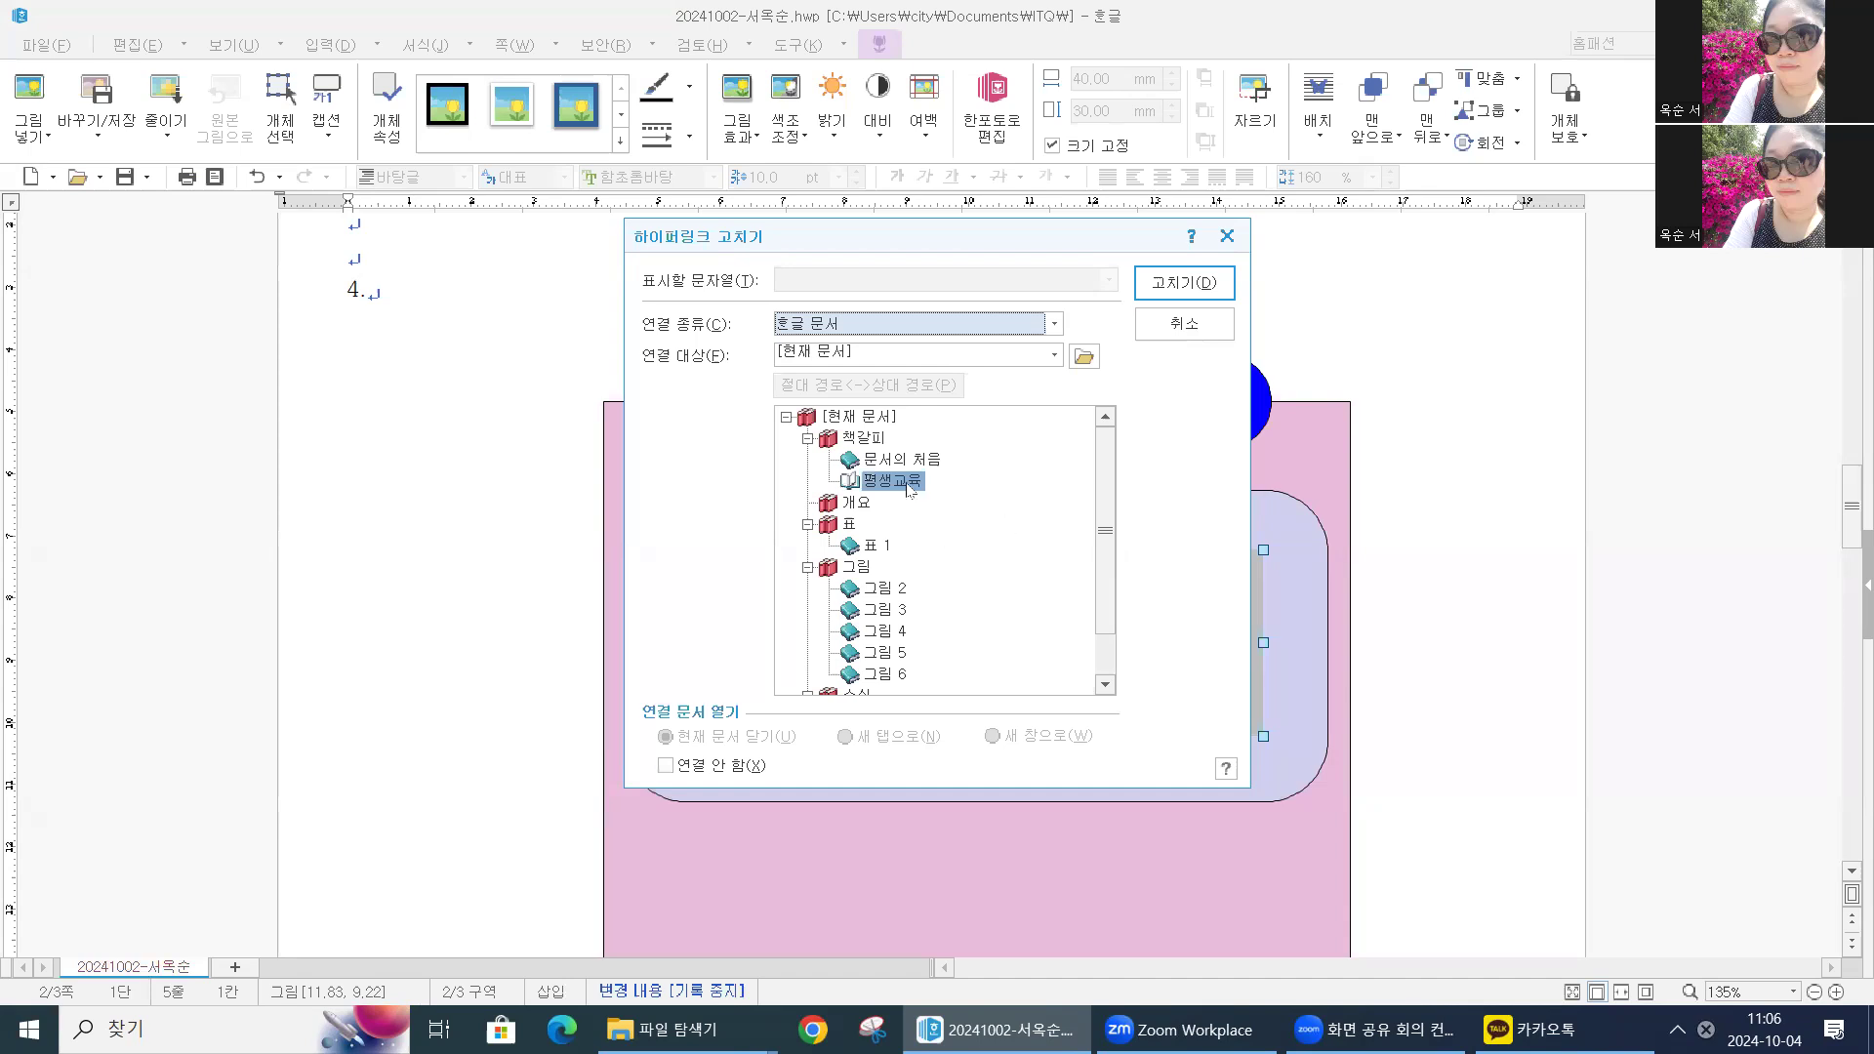
left_click(1183, 282)
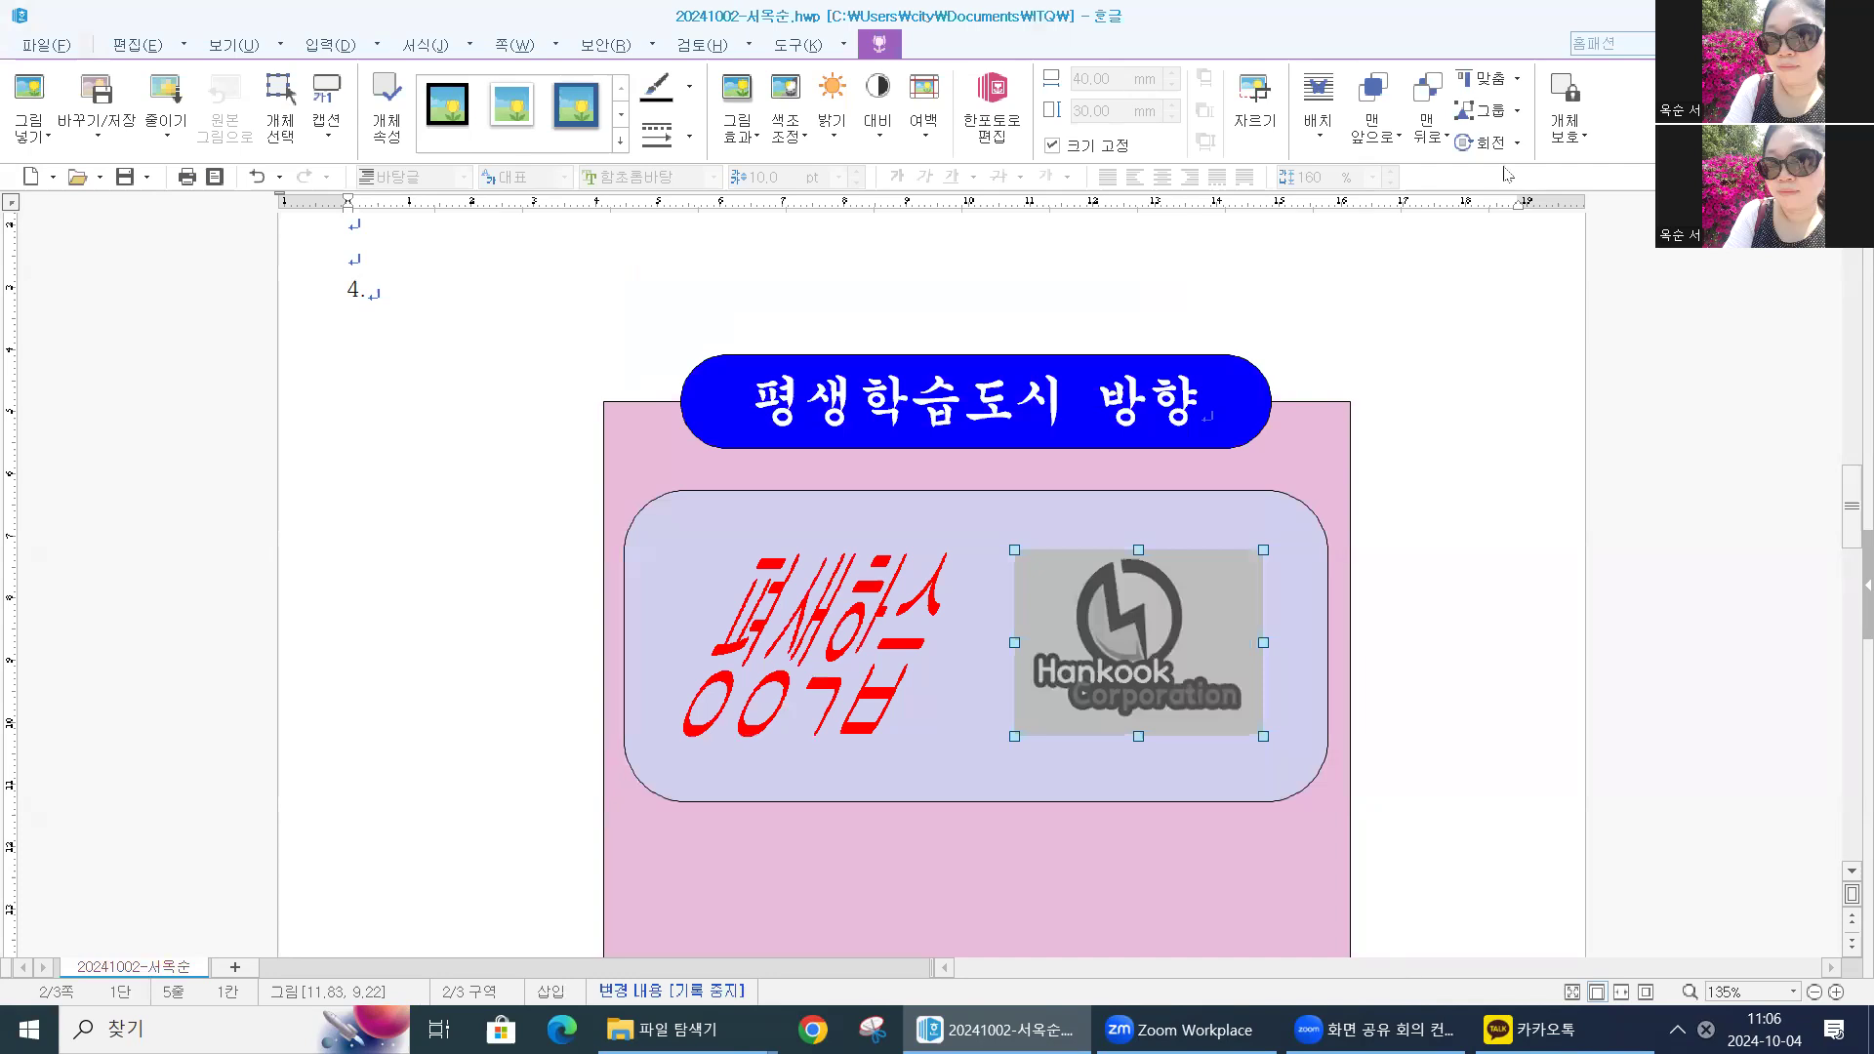
left_click(1517, 440)
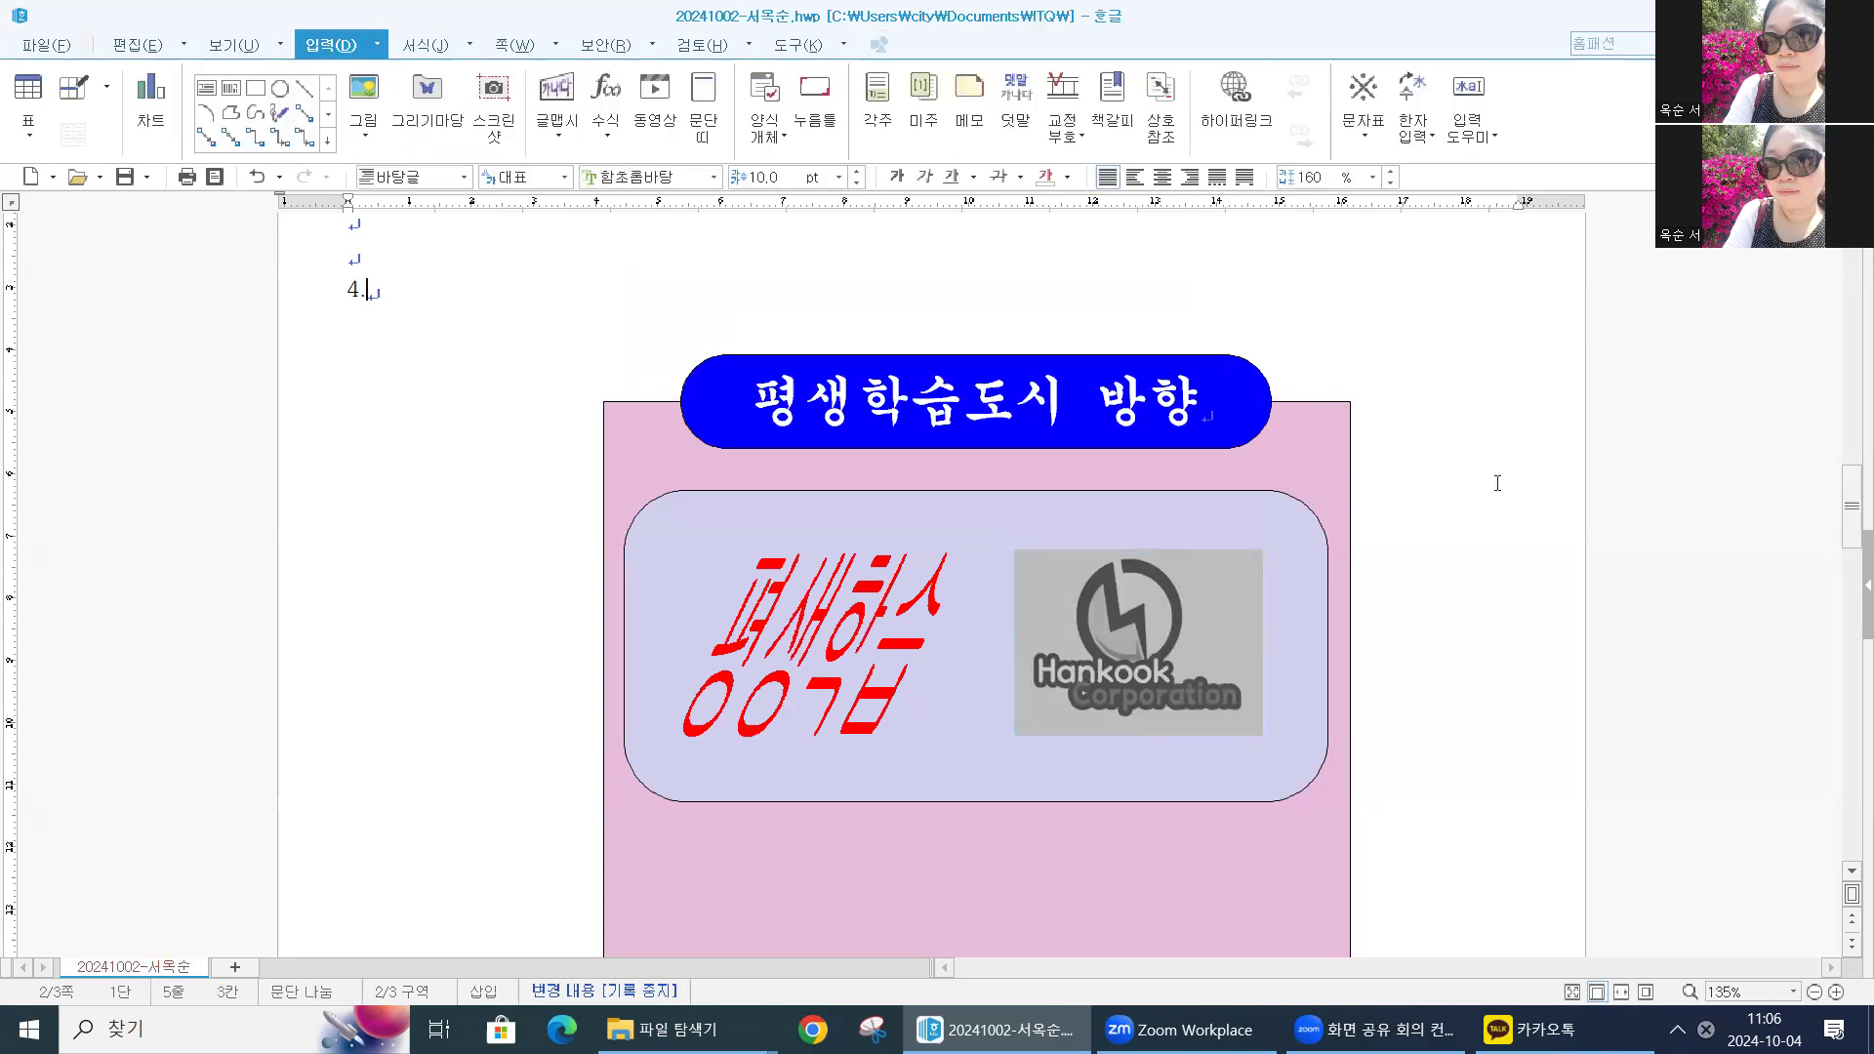
Test the logo's hyperlink several times by following it to the page 3 heading and returning to the drawing
left_click(1110, 609)
scroll(1161, 892, "up", 6)
scroll(1217, 755, "up", 3)
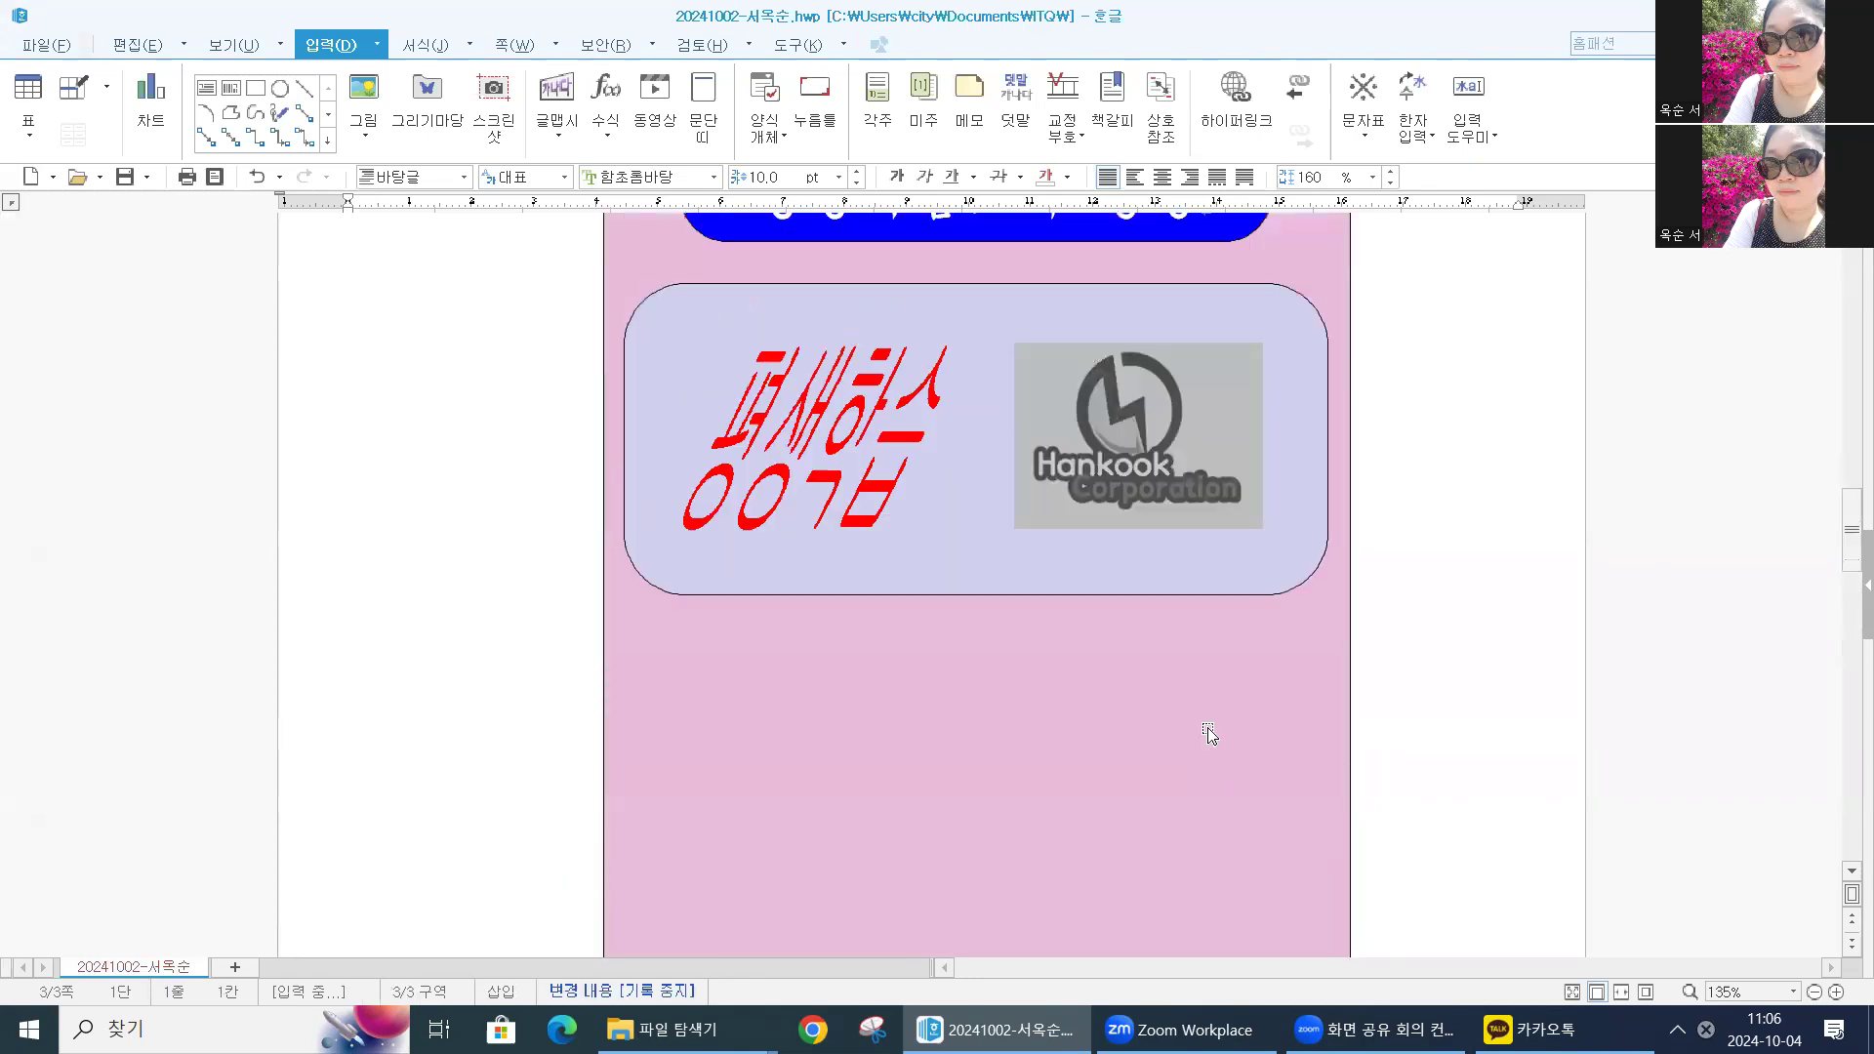
left_click(1143, 453)
scroll(1149, 847, "up", 3)
scroll(1147, 847, "up", 5)
left_click(1134, 493)
scroll(1072, 666, "up", 5)
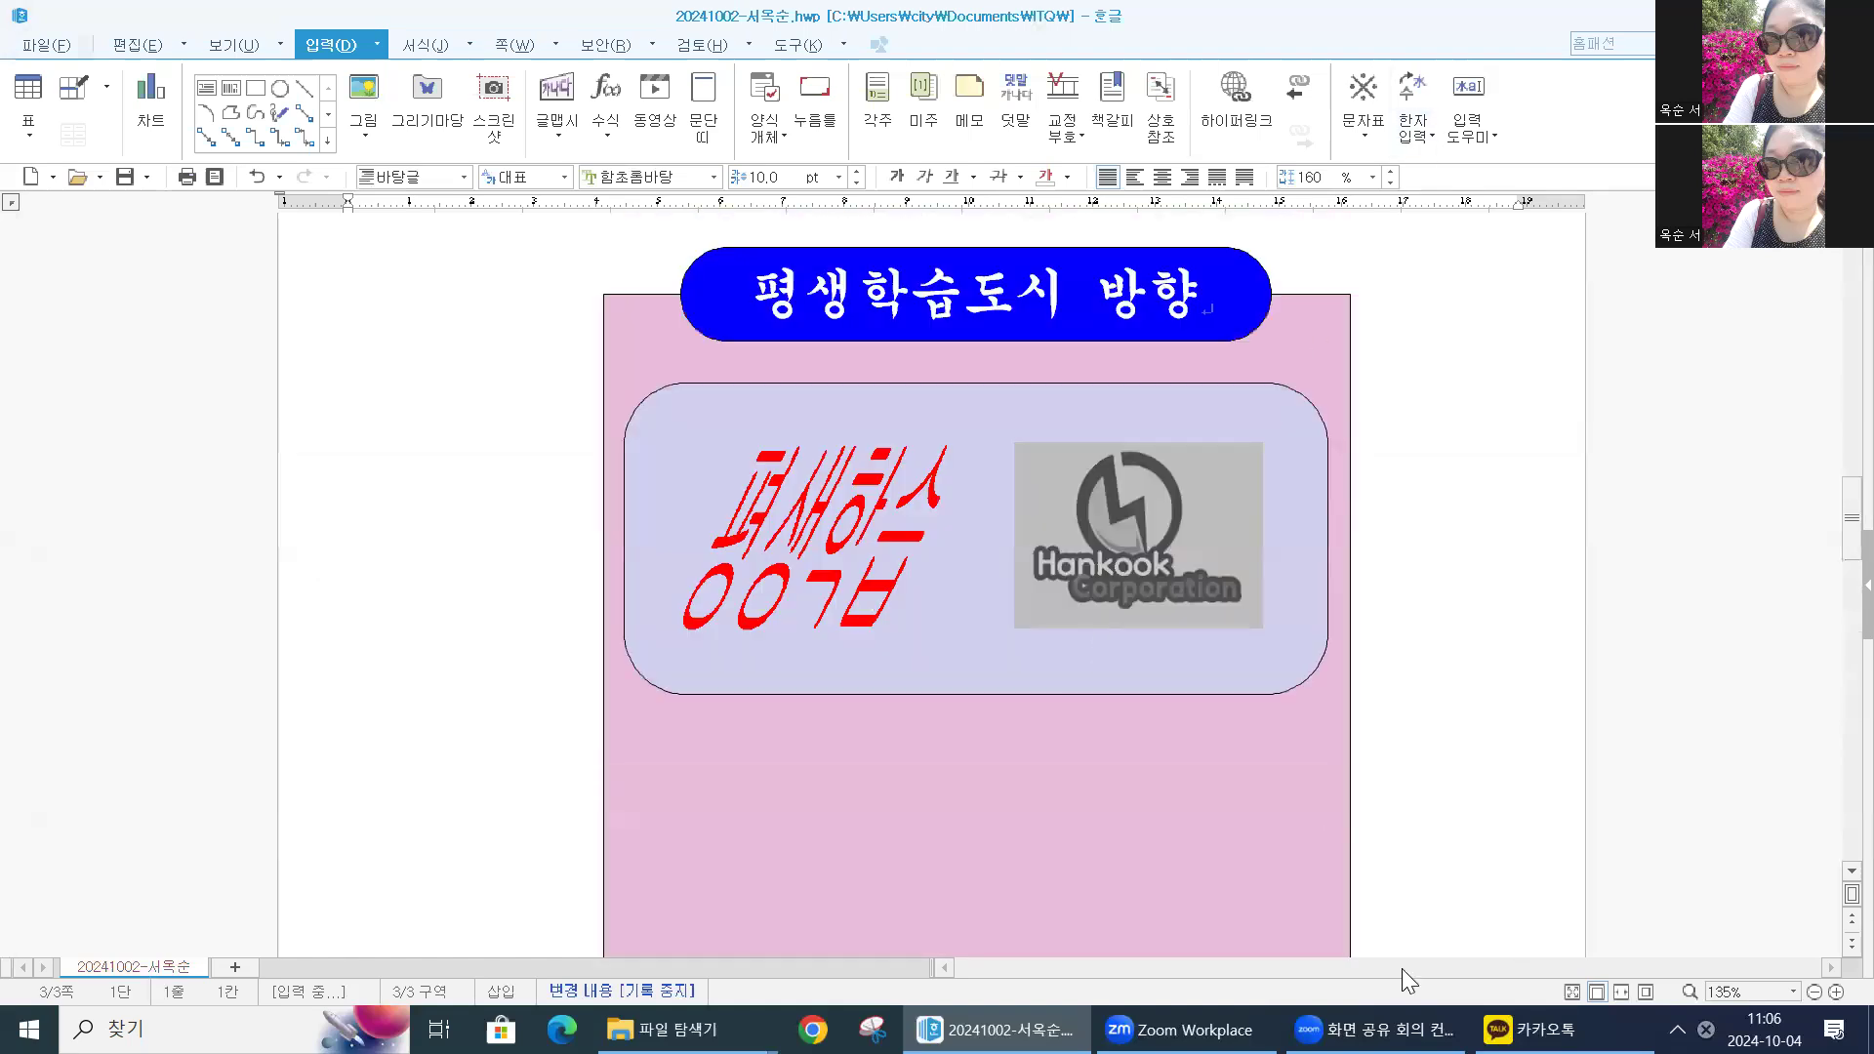
left_click(1503, 466)
scroll(1182, 677, "up", 1)
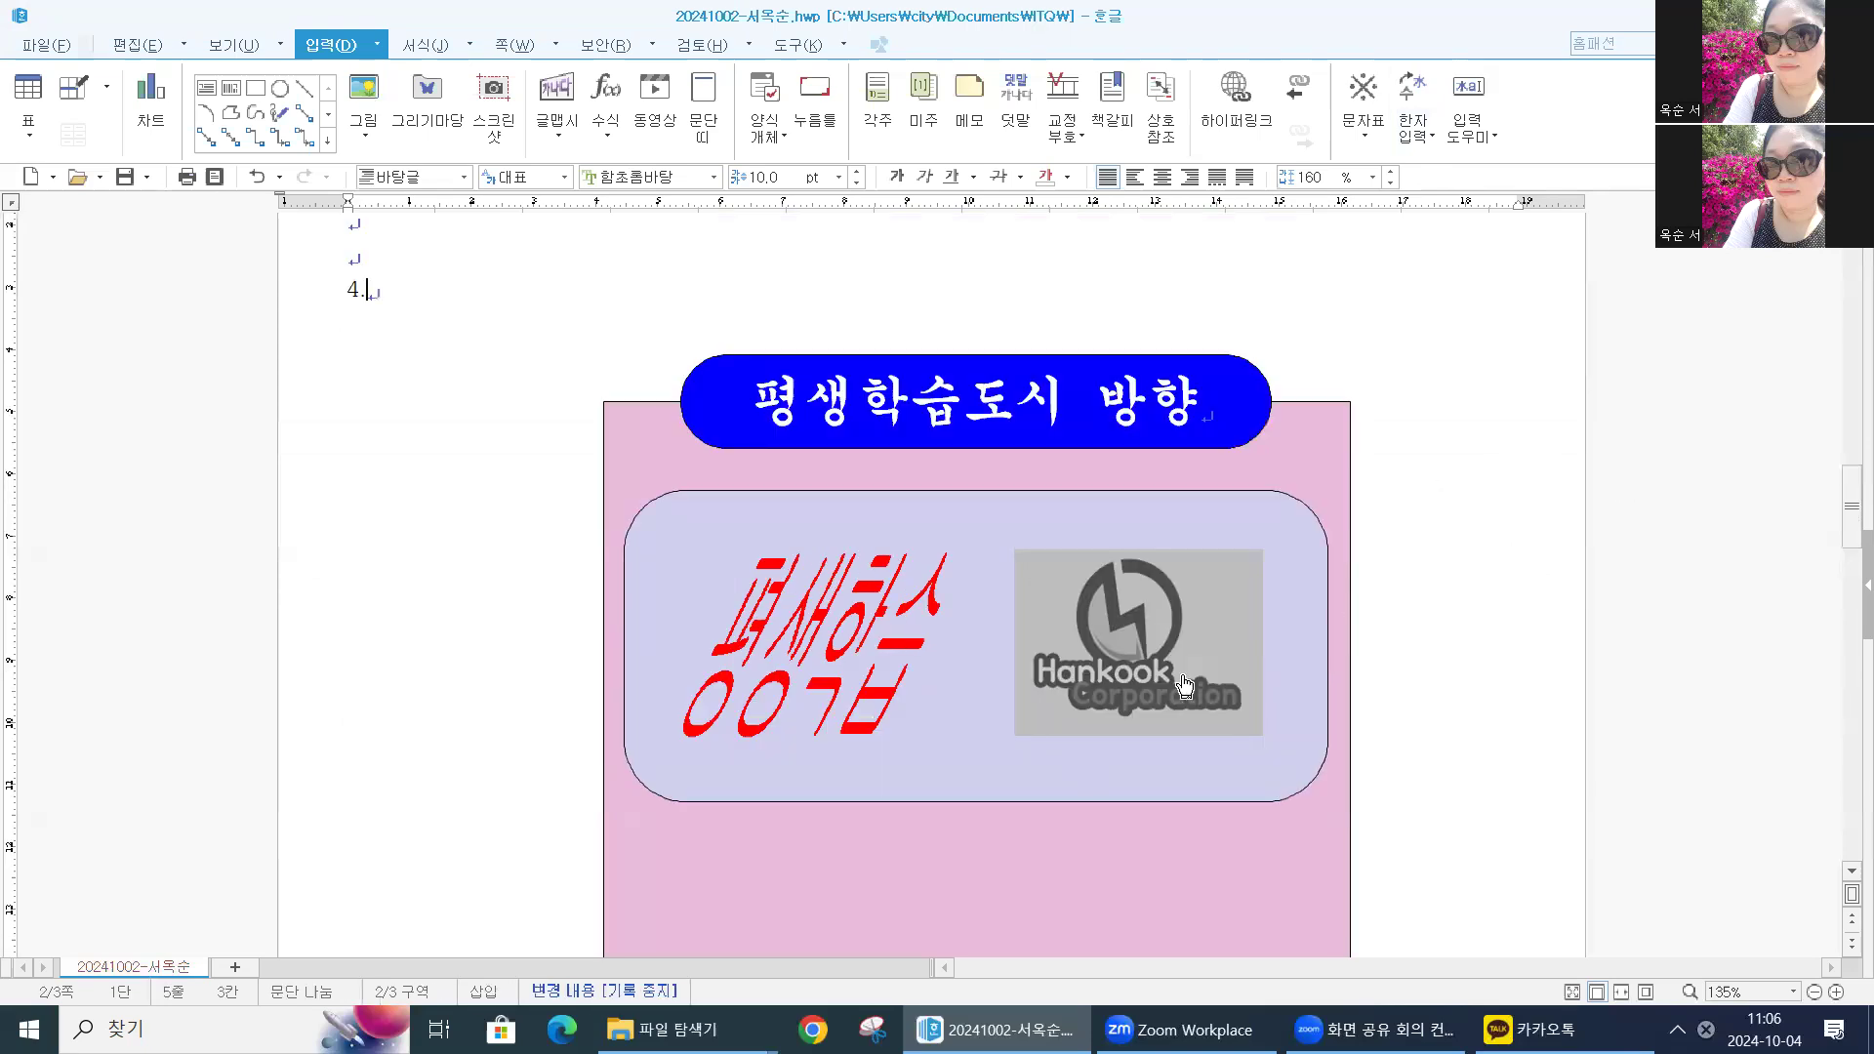
left_click(1106, 652)
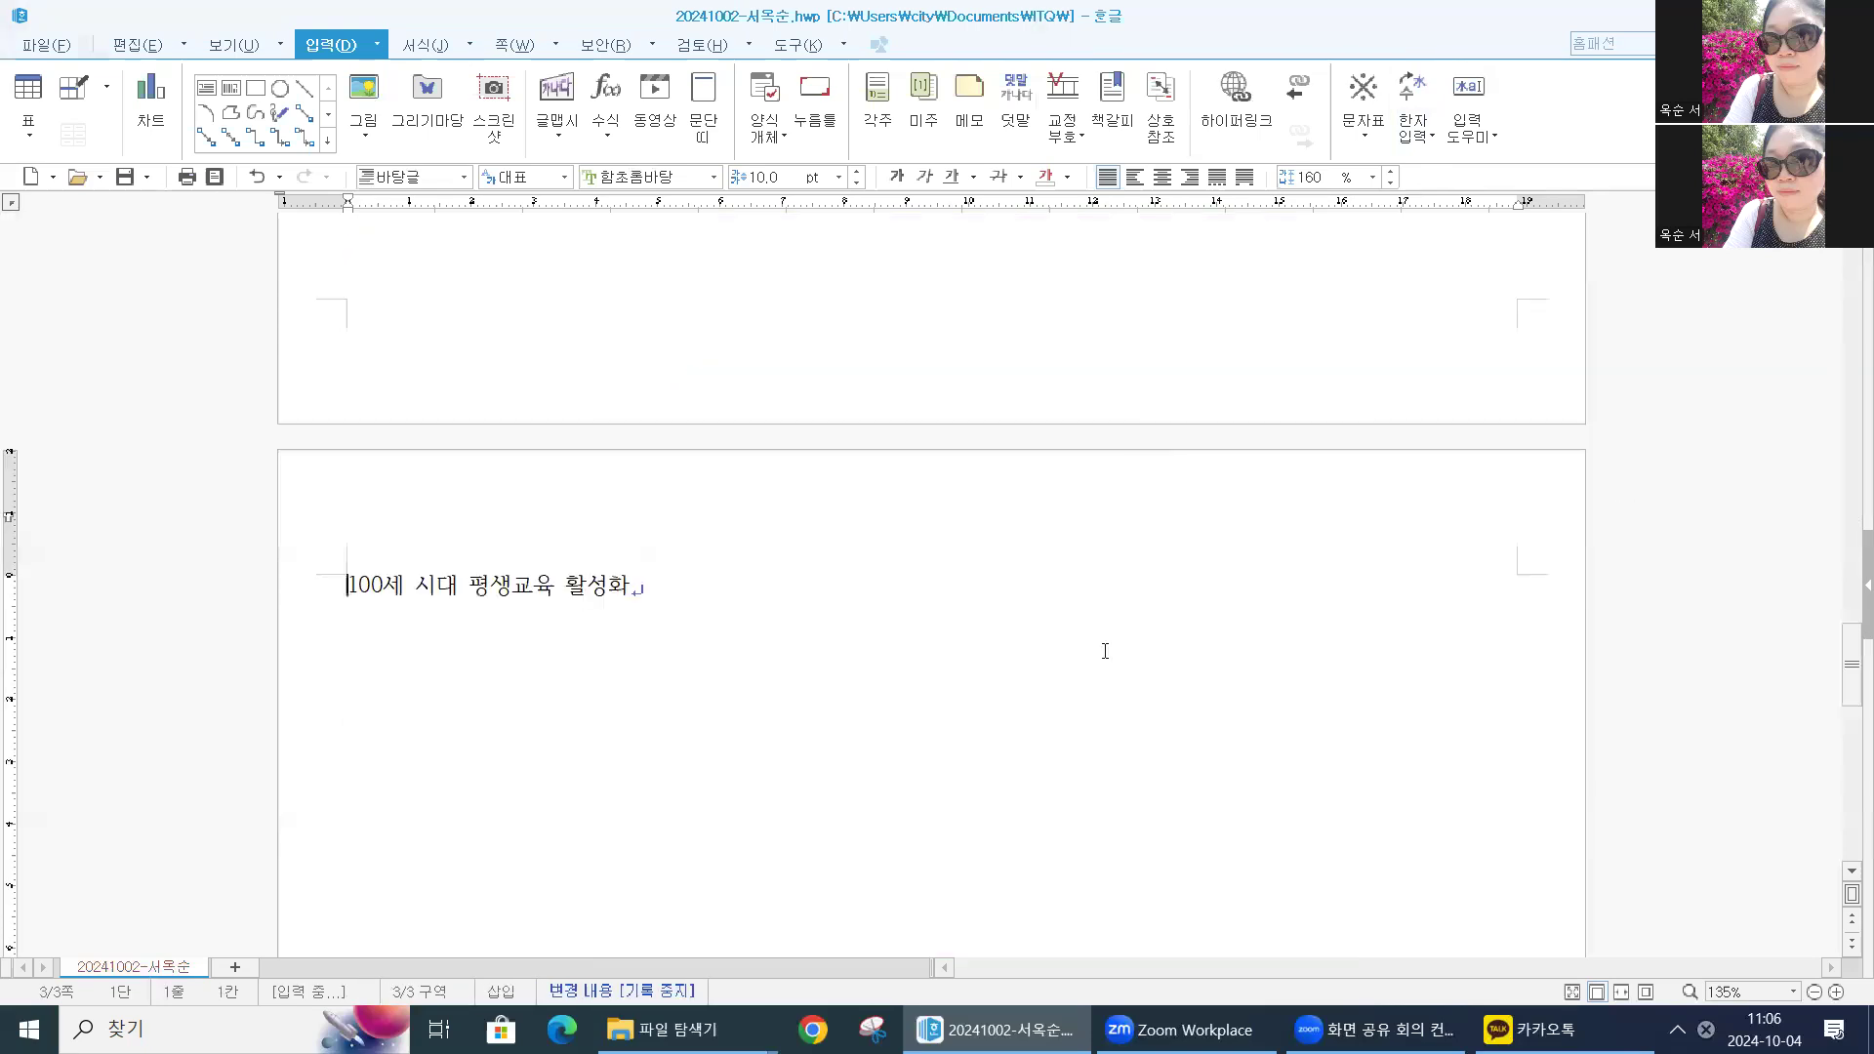
scroll(1159, 659, "up", 8)
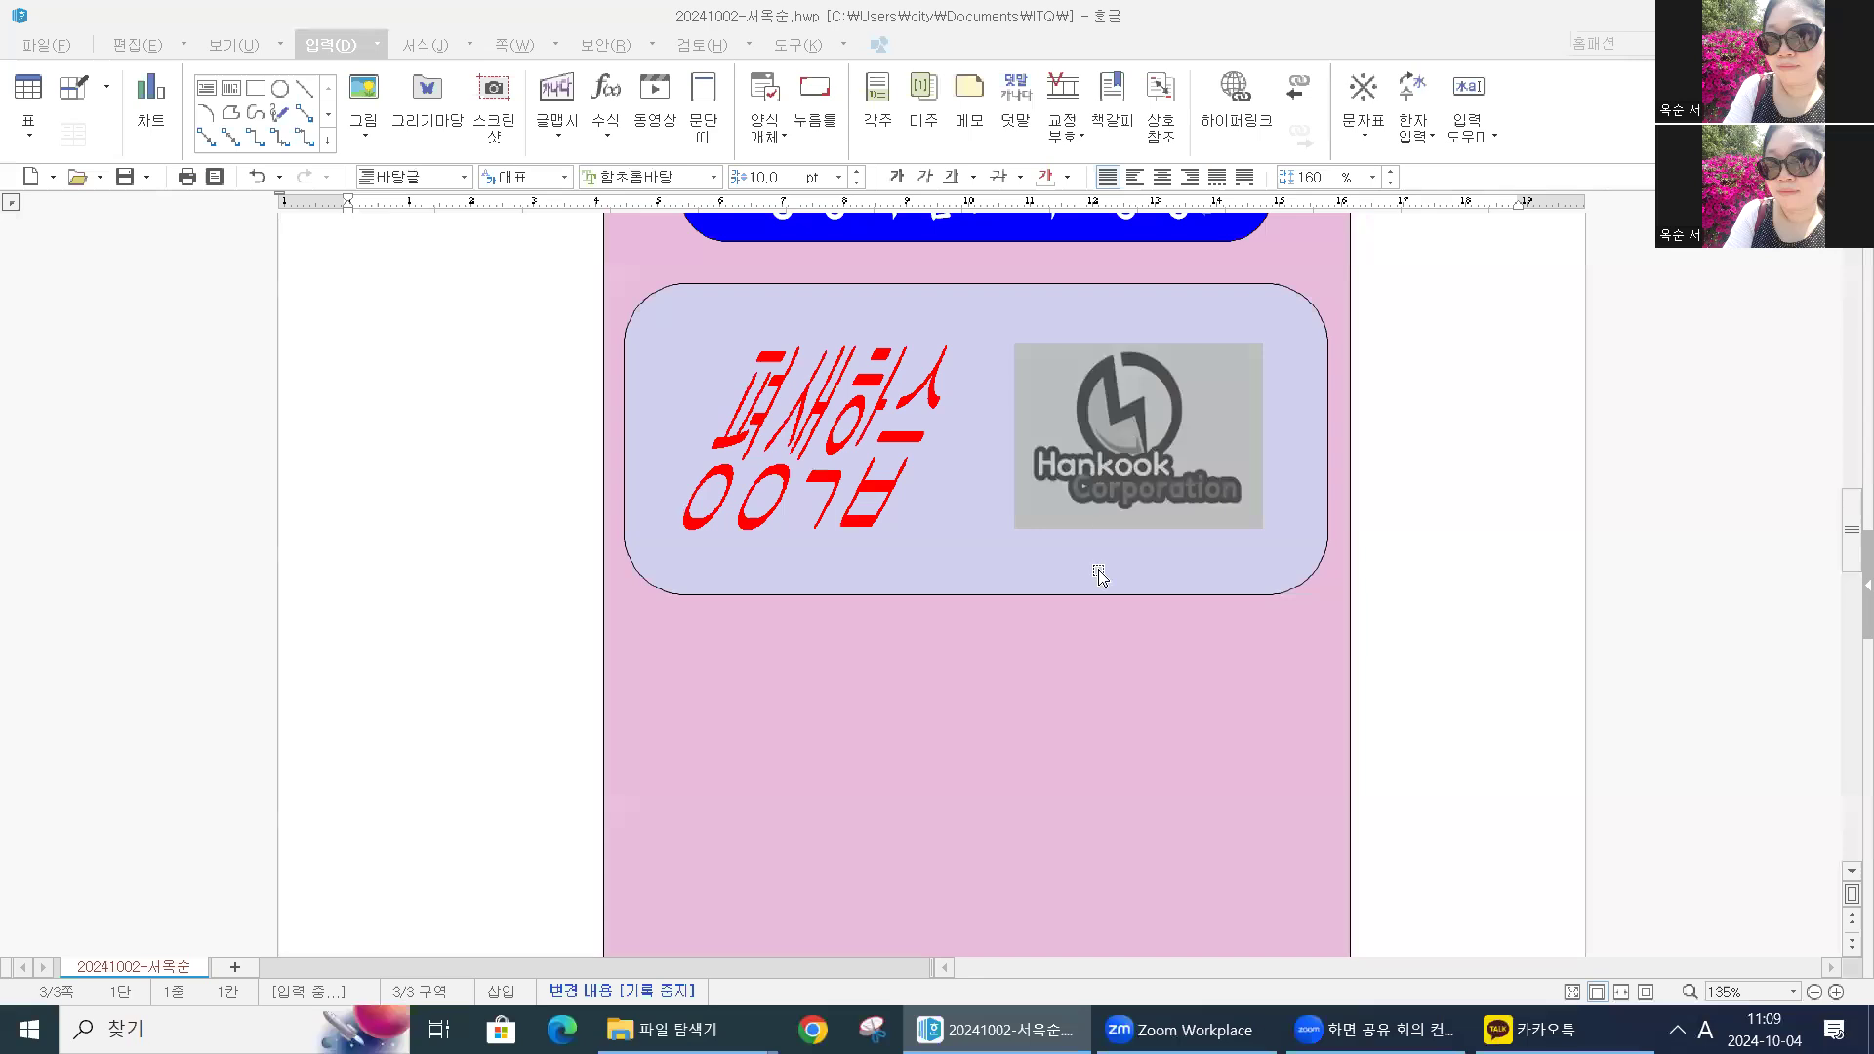
left_click(1099, 470)
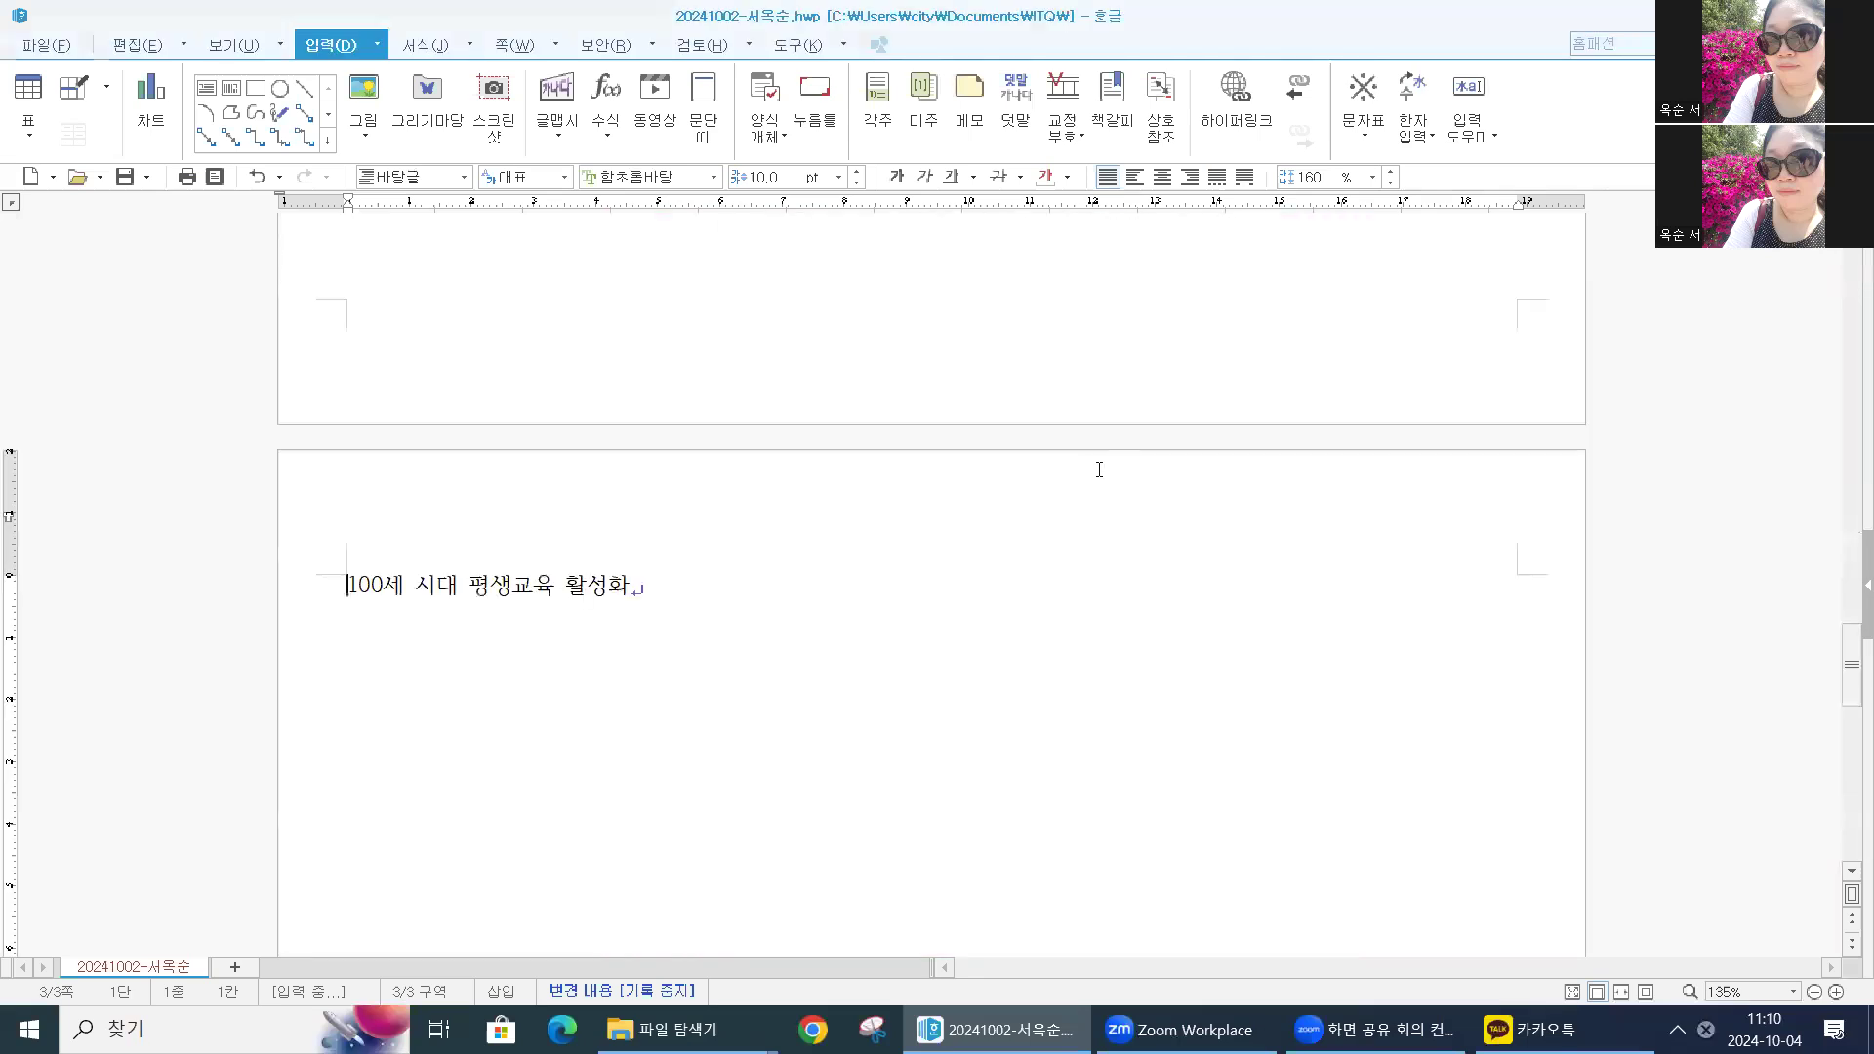
scroll(1050, 599, "up", 10)
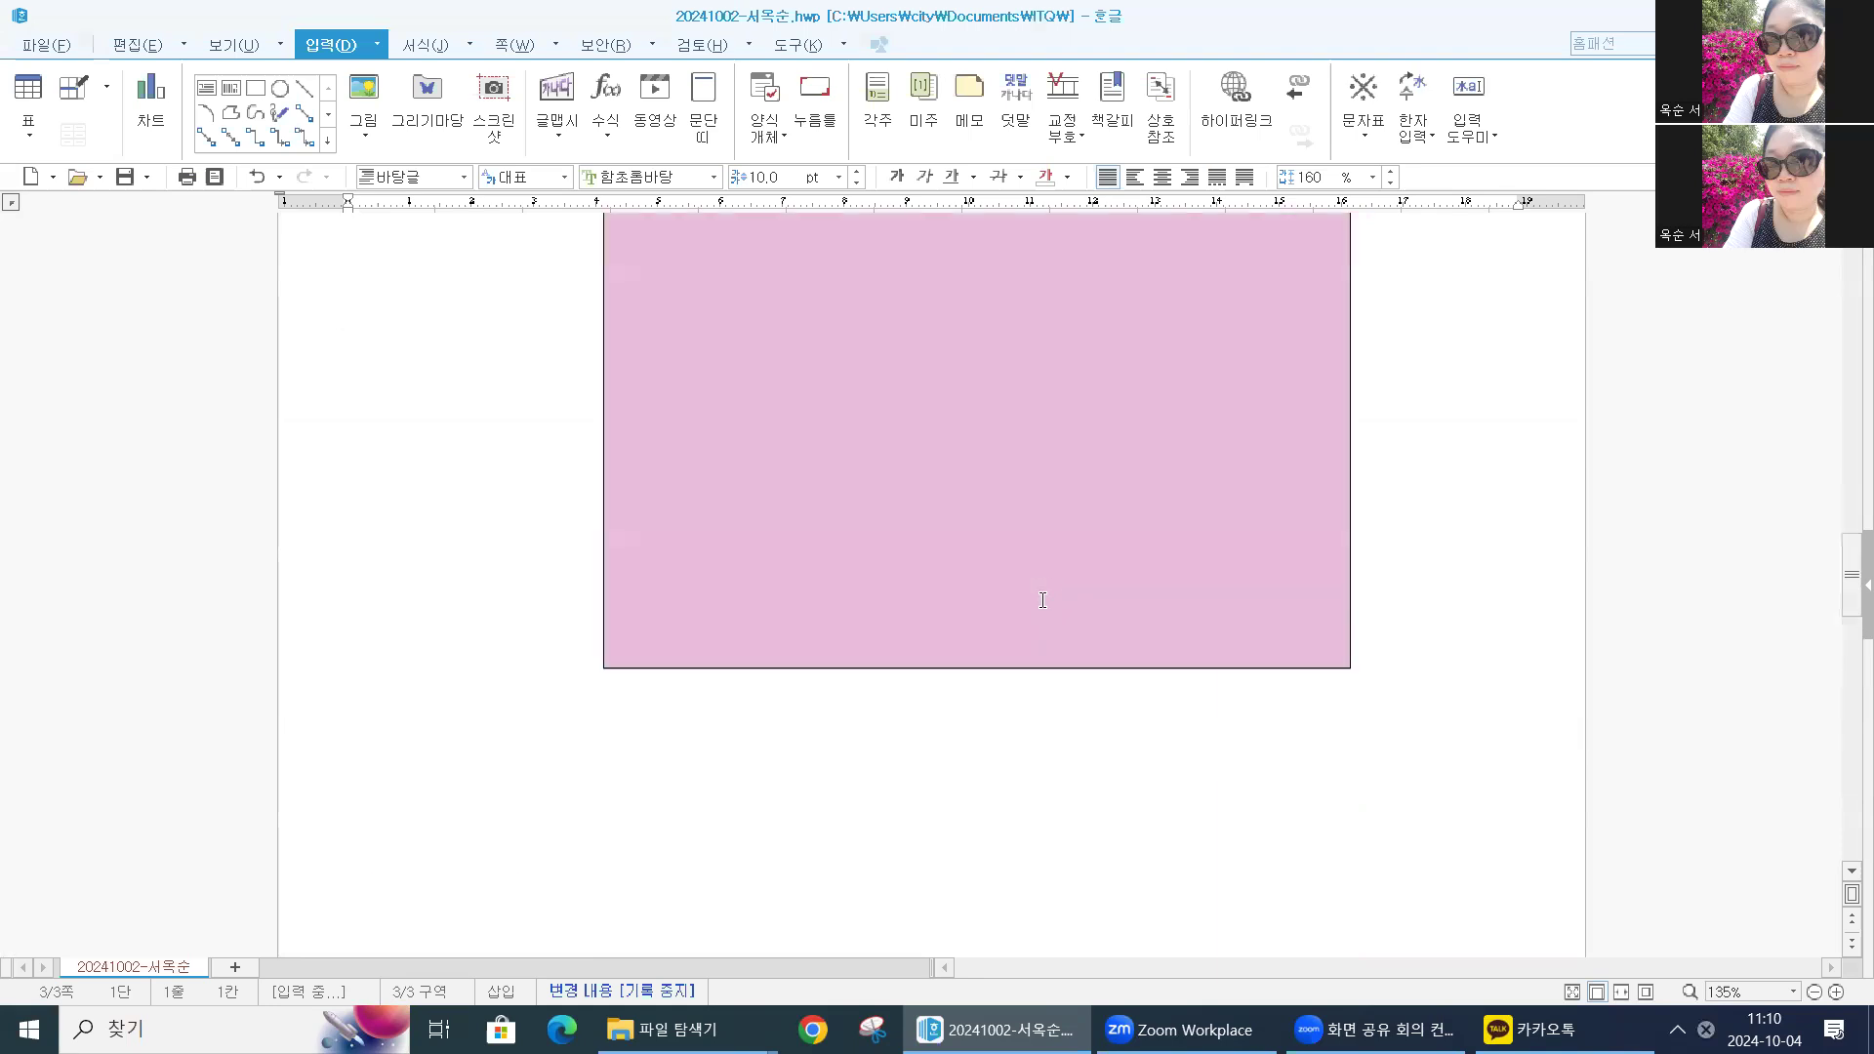
scroll(1132, 556, "down", 10)
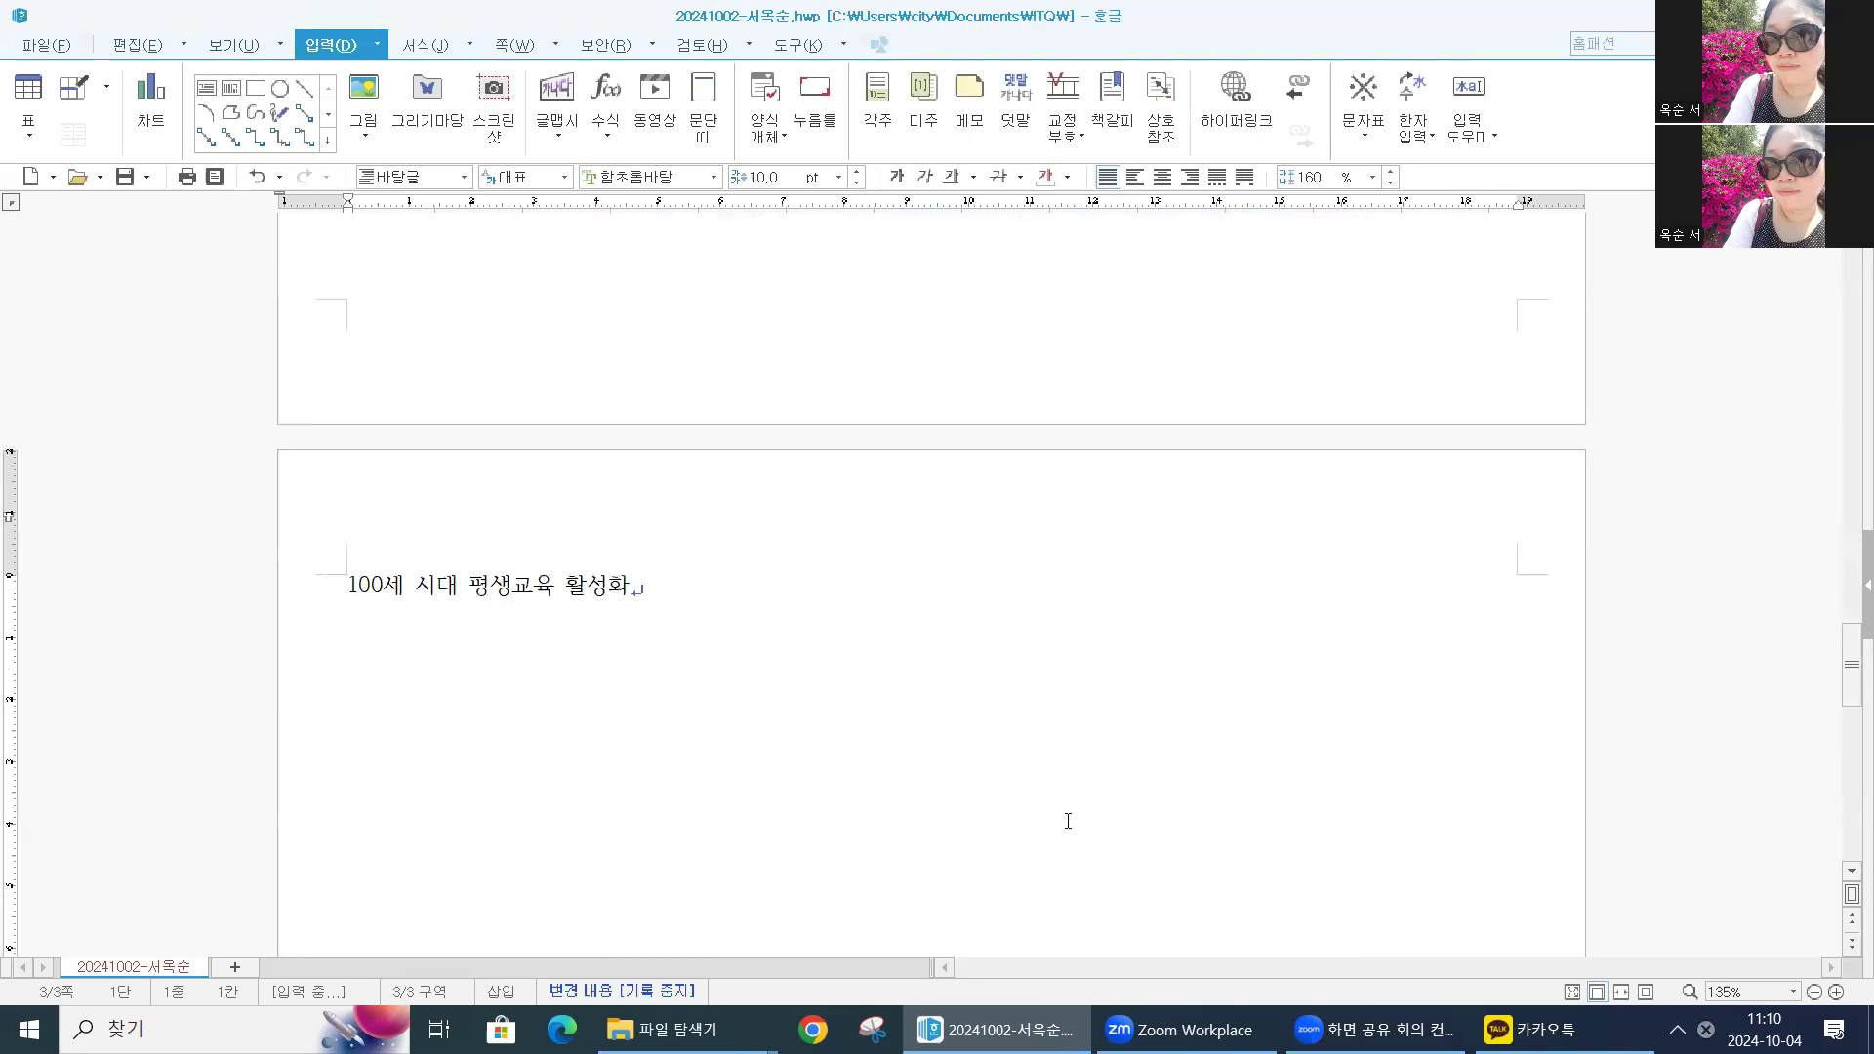
scroll(1054, 801, "up", 10)
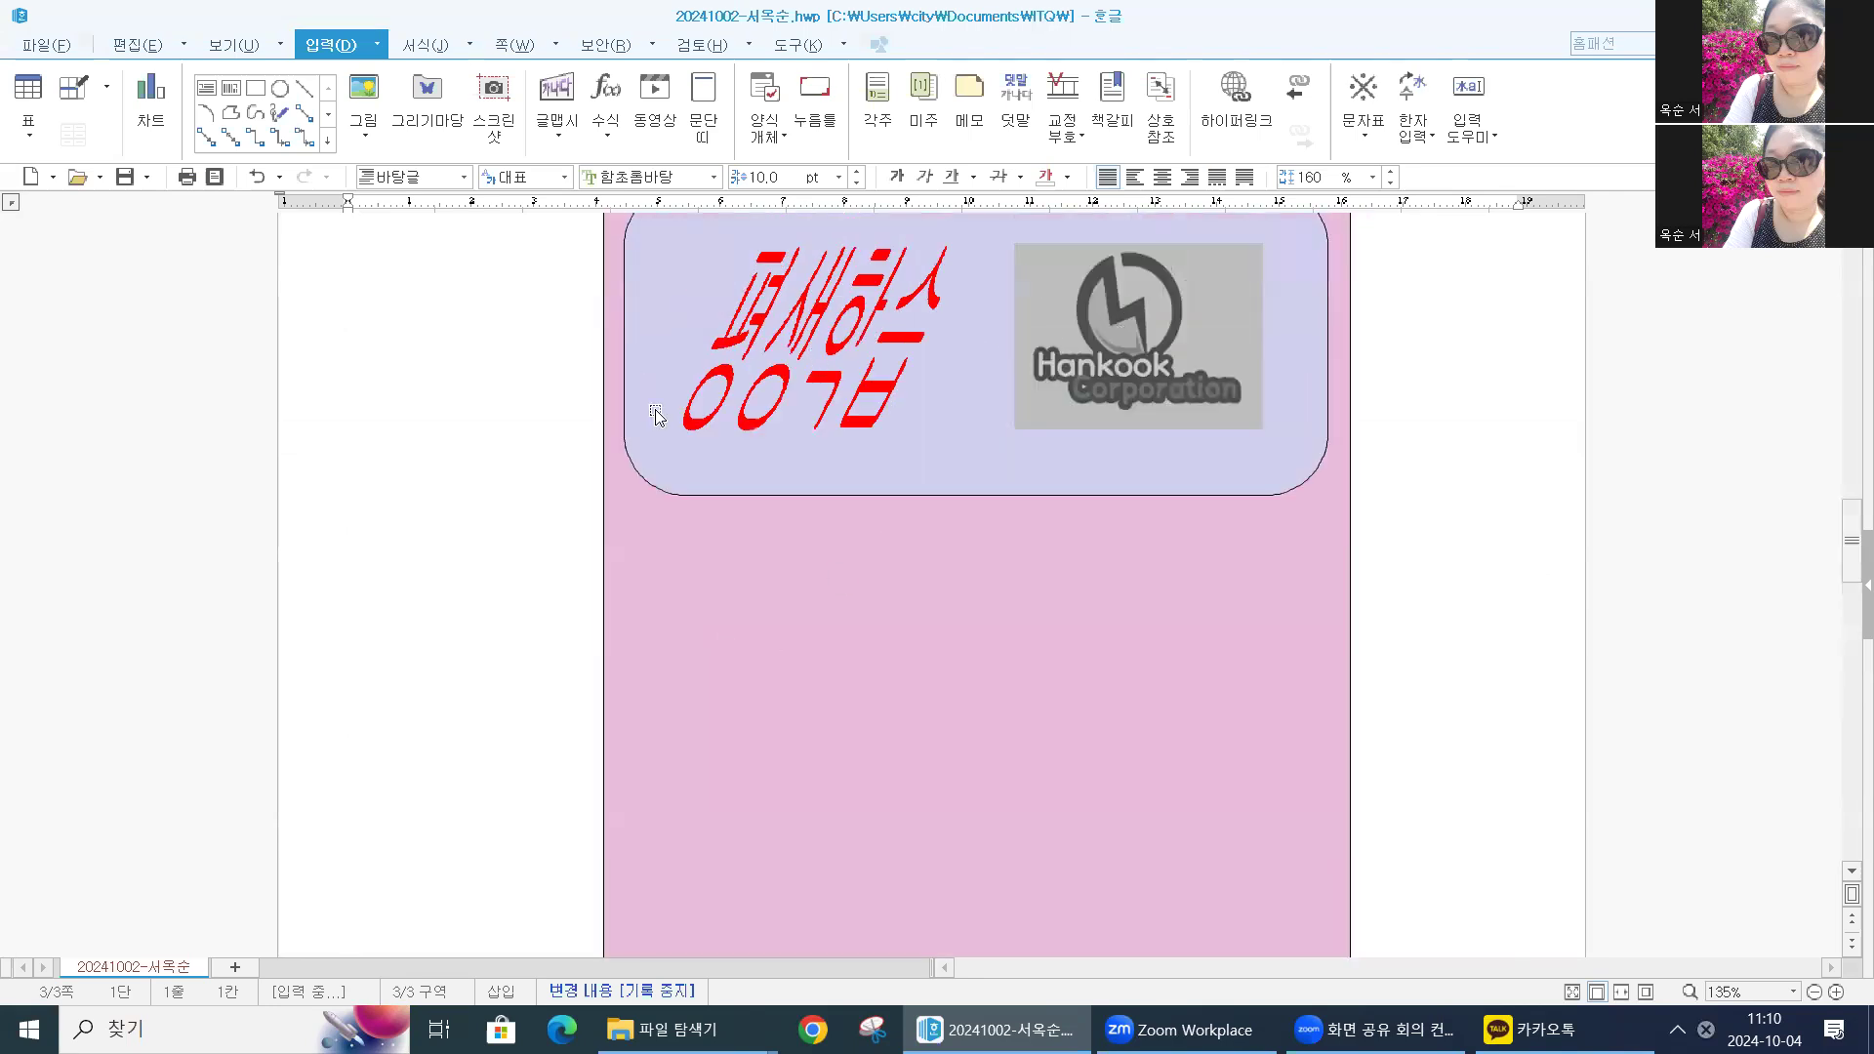
scroll(1112, 406, "down", 10)
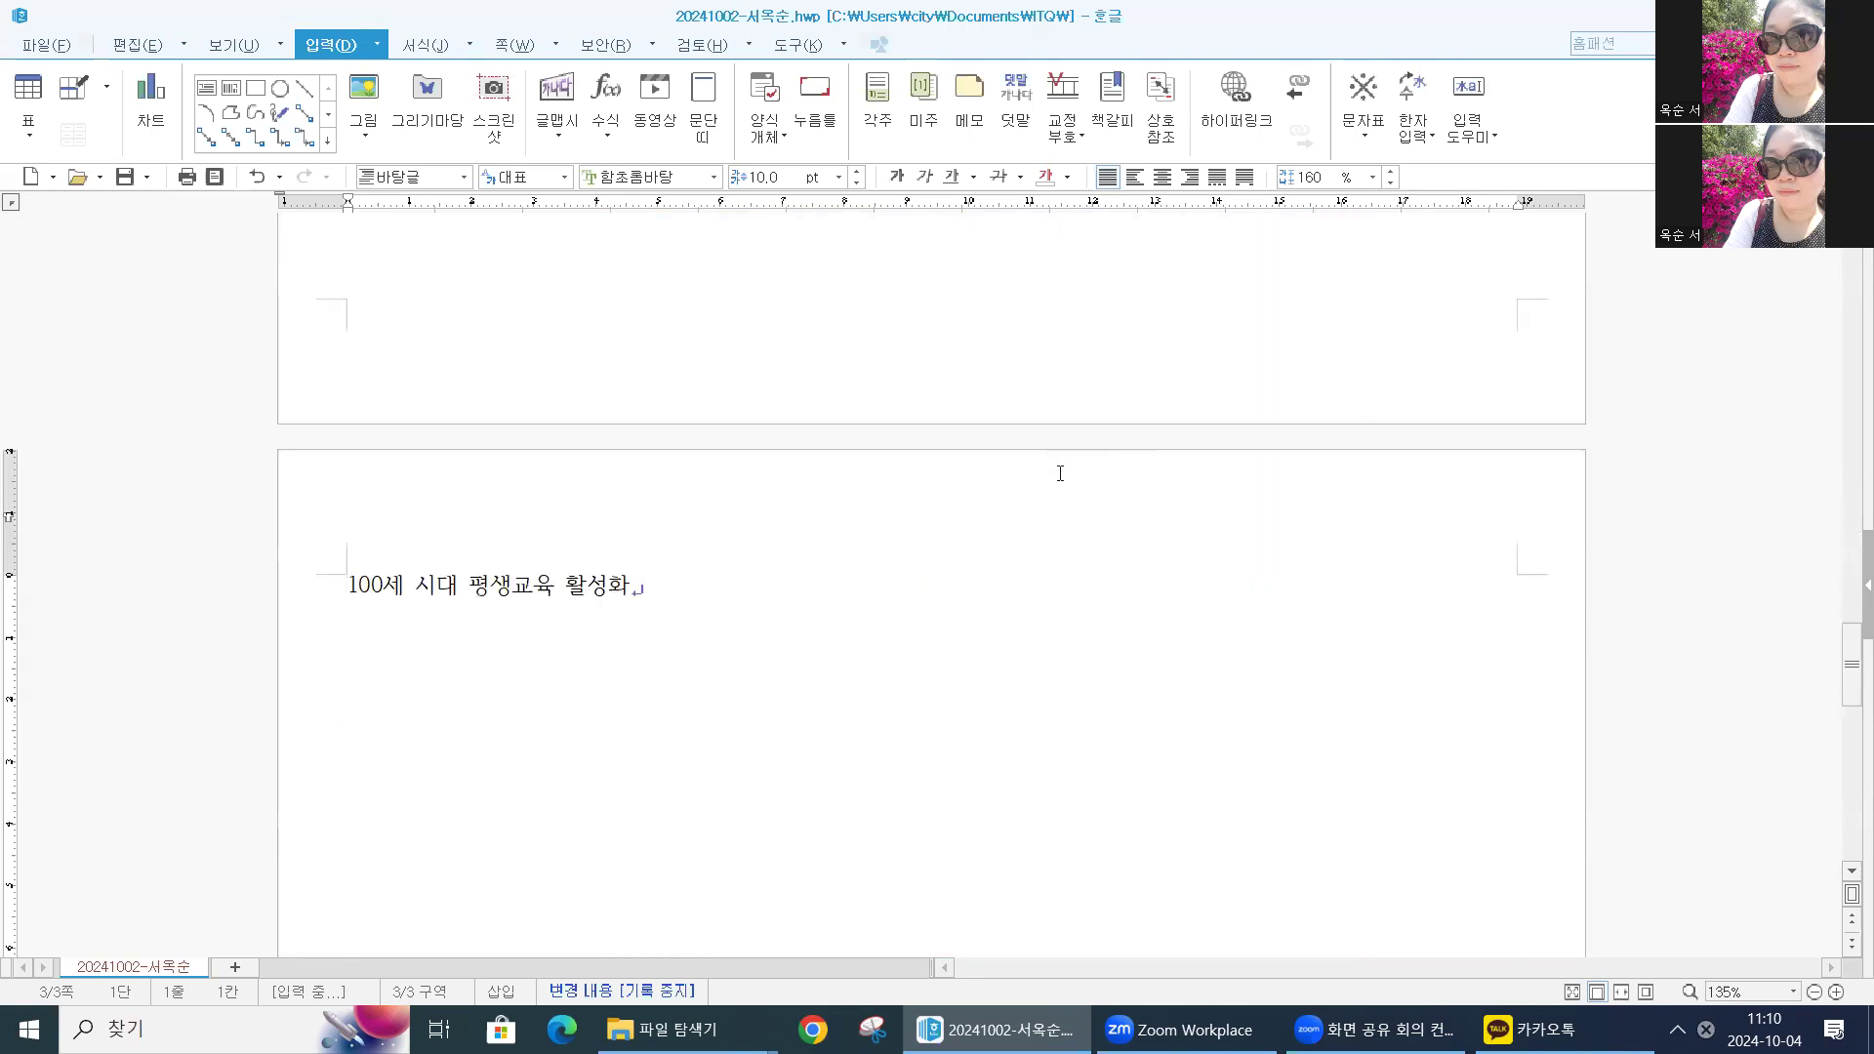
scroll(1060, 470, "up", 8)
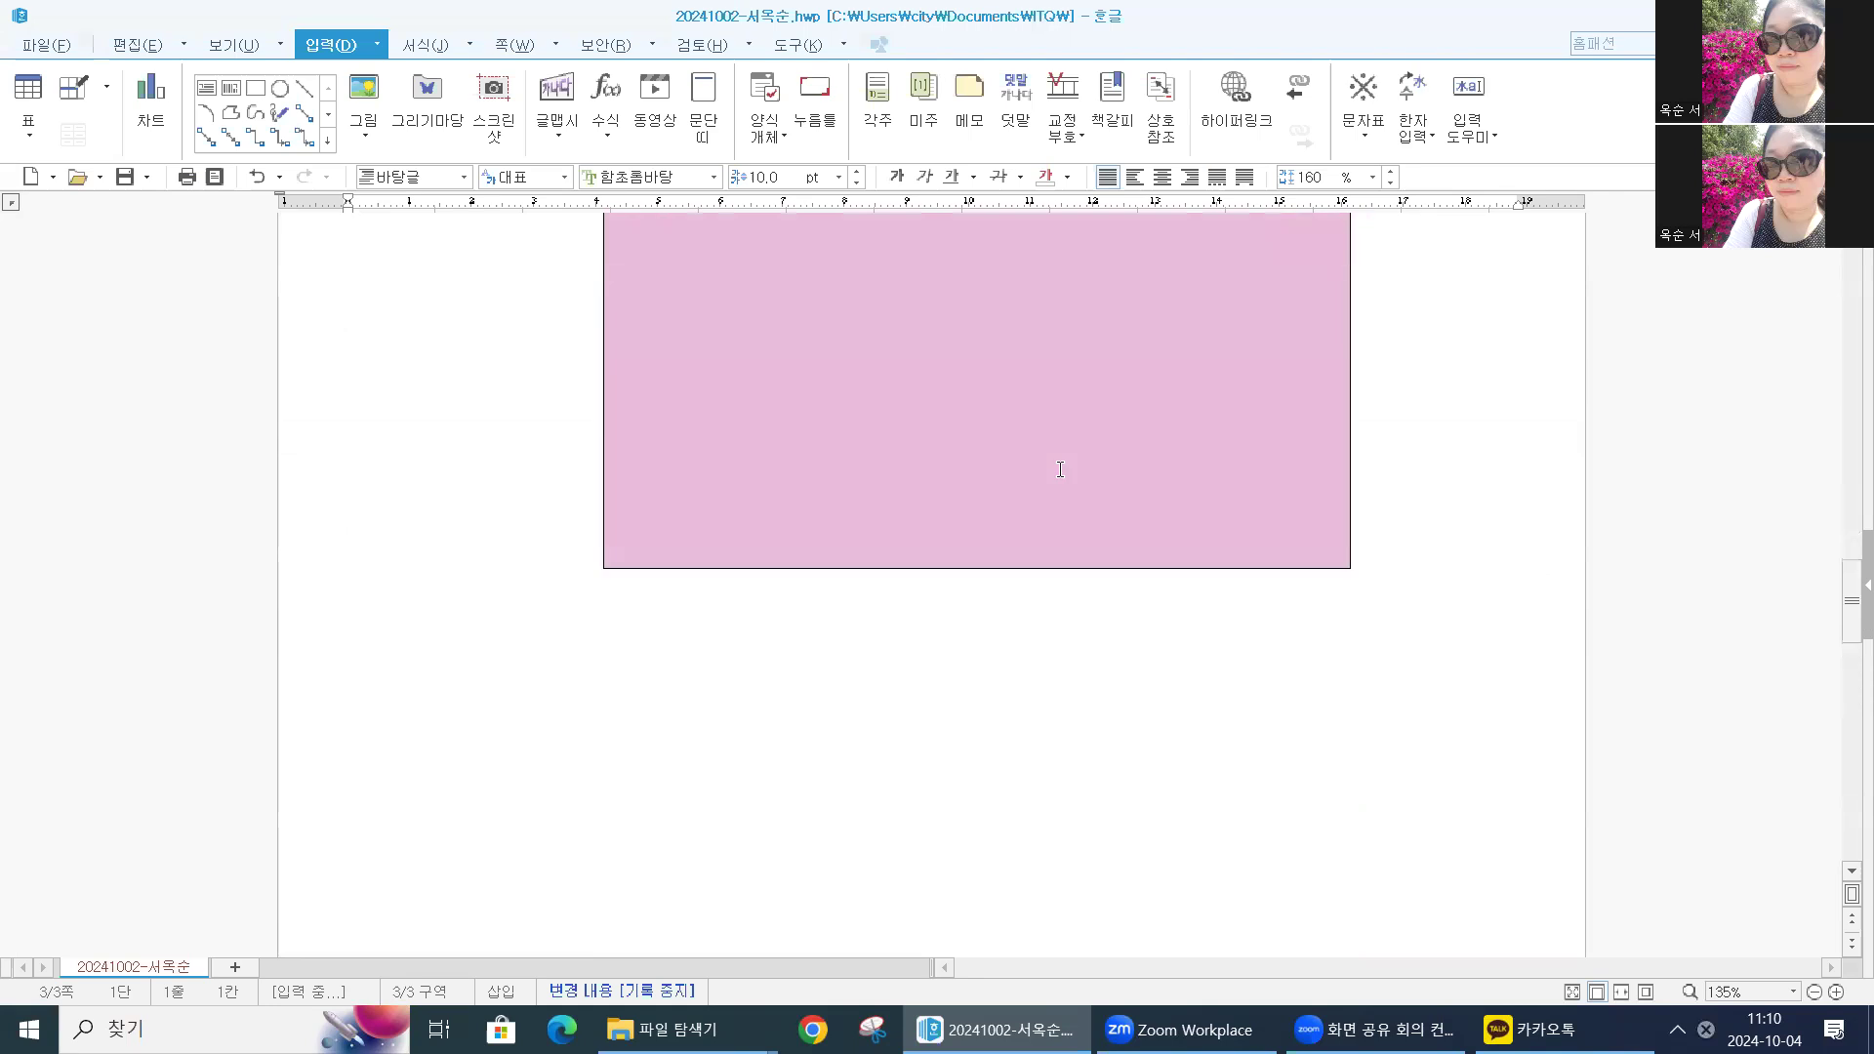
left_click(1122, 388)
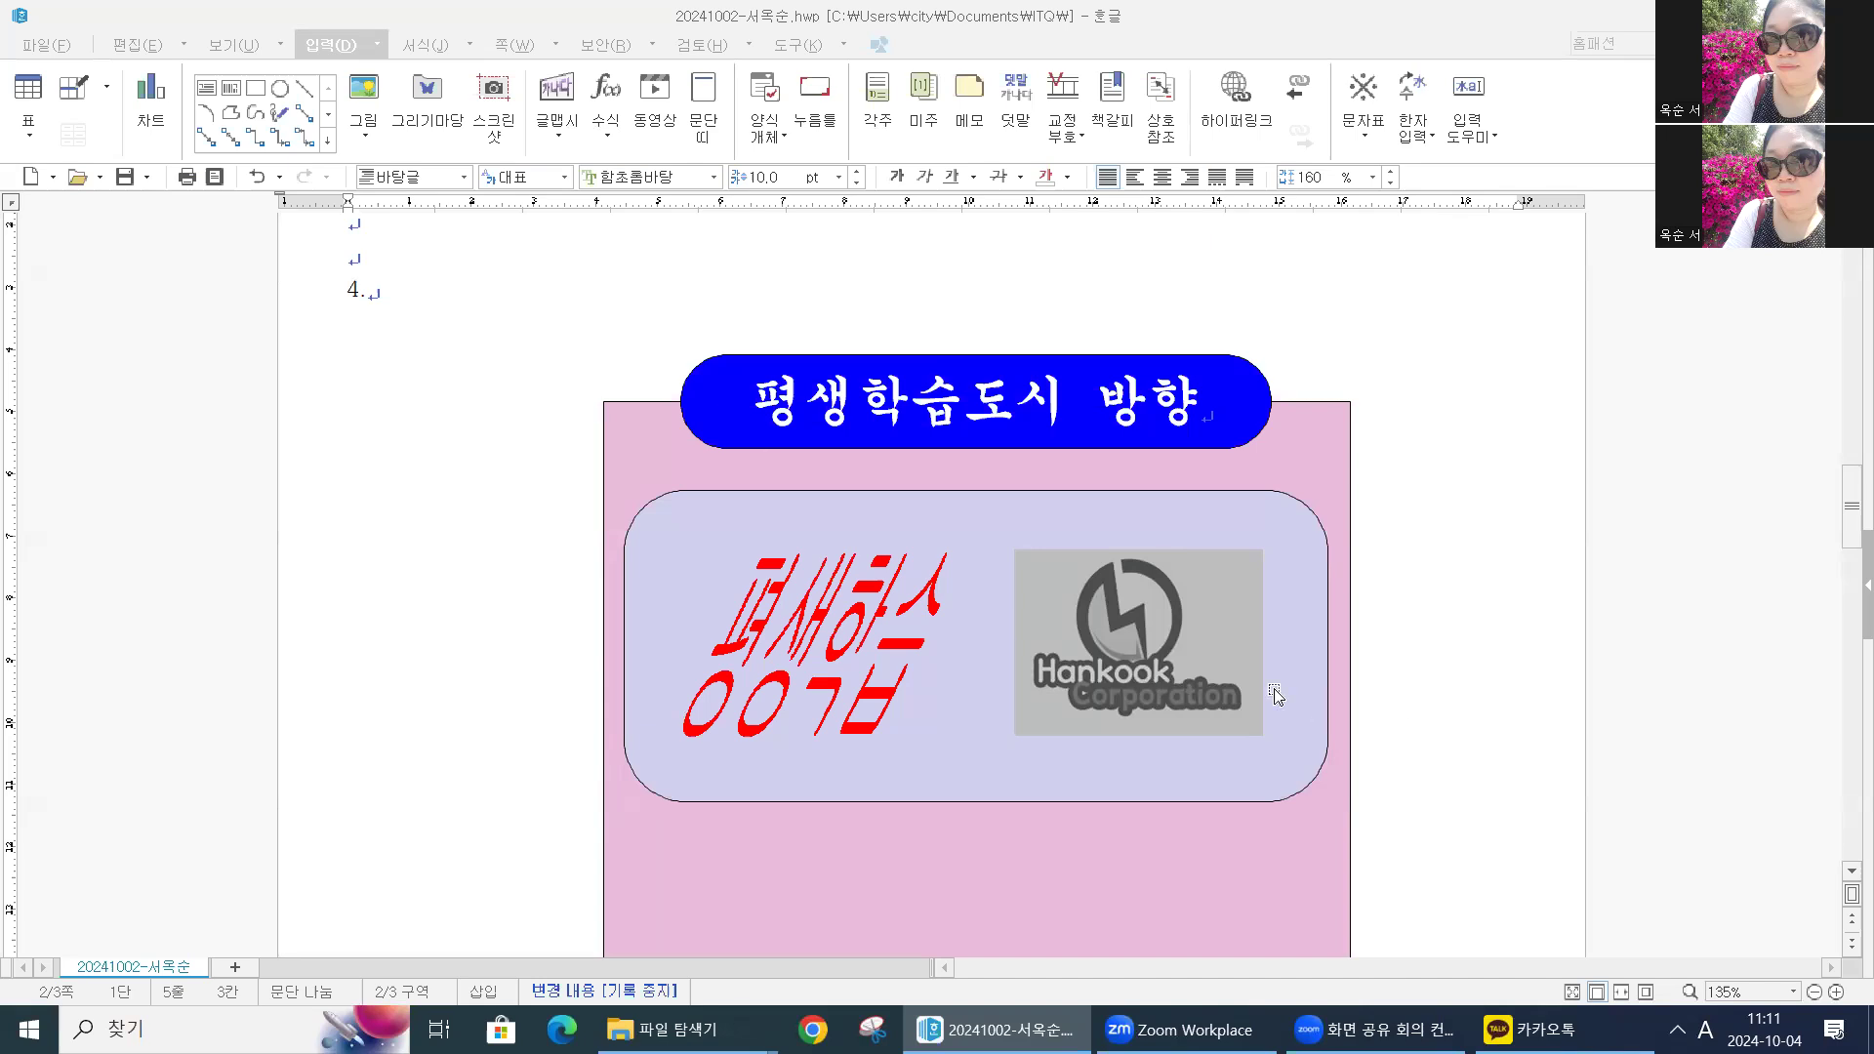
Review the logo picture's hyperlink settings once more and reapply the 평생교육 bookmark as the target
left_click(1111, 598)
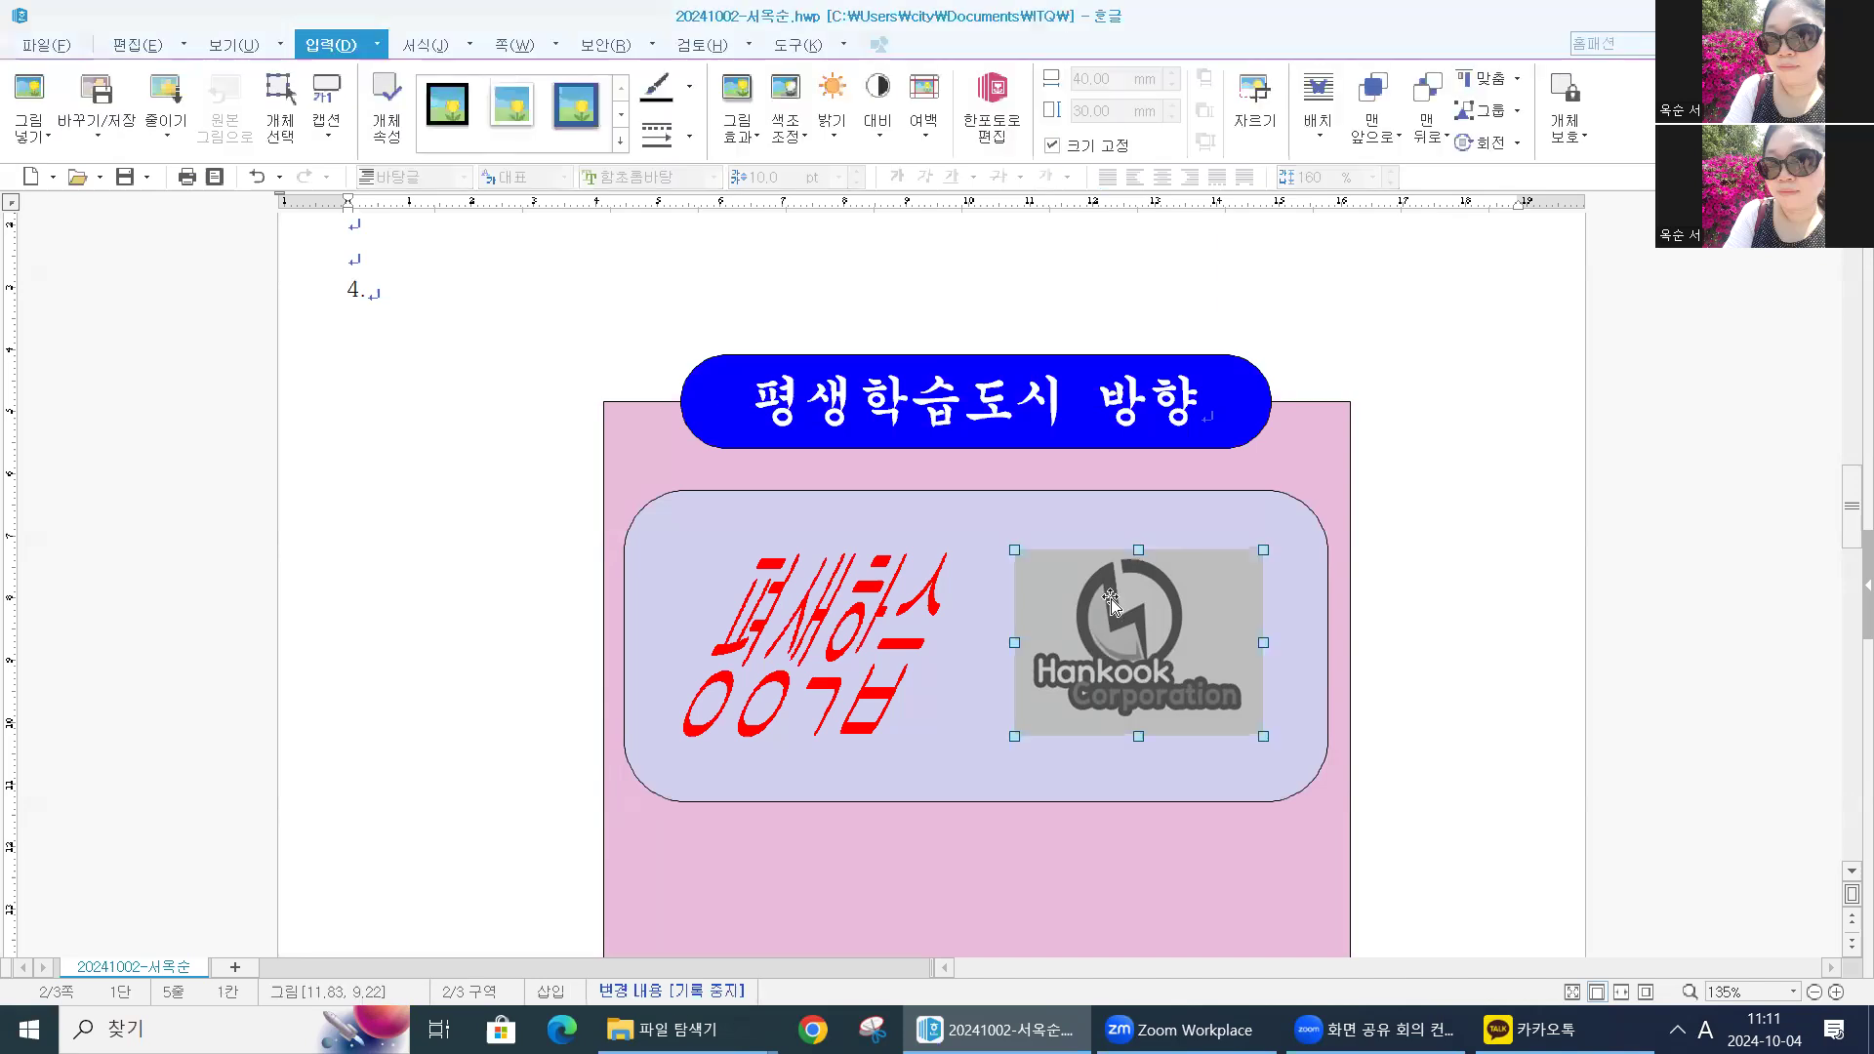
right_click(1112, 598)
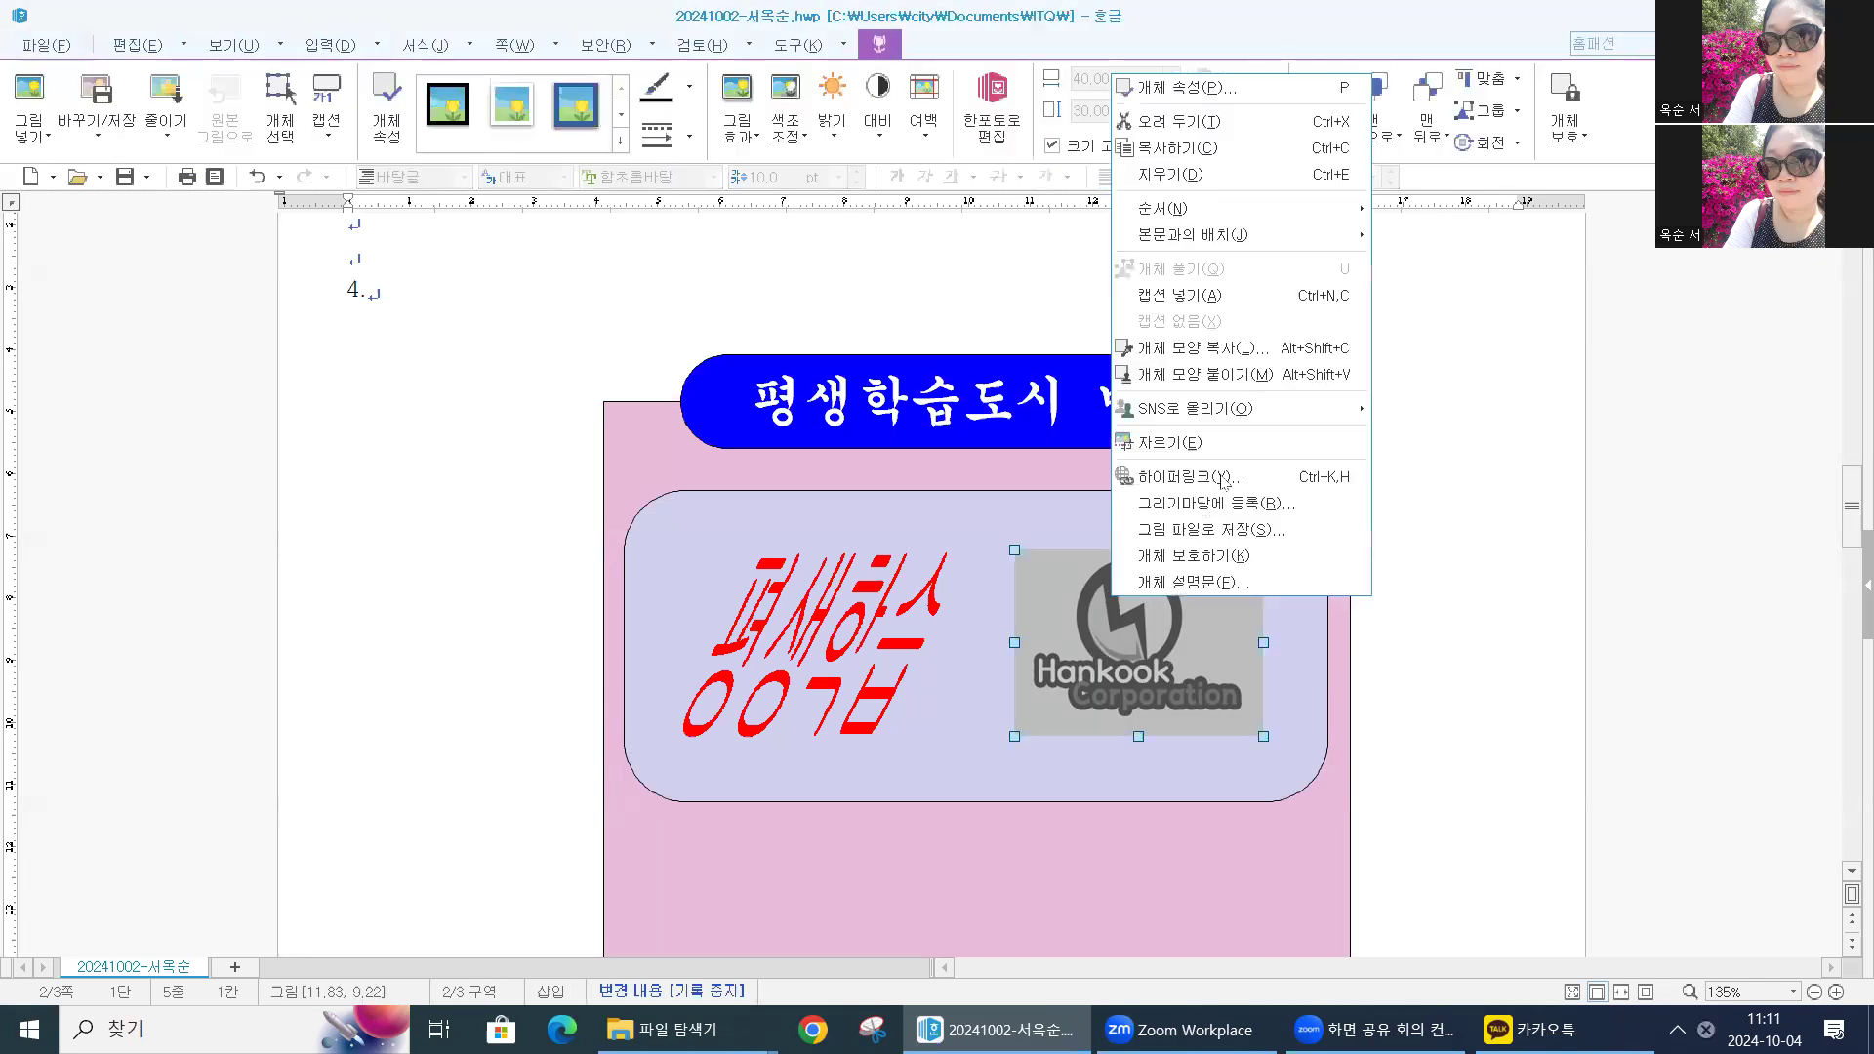
left_click(1227, 477)
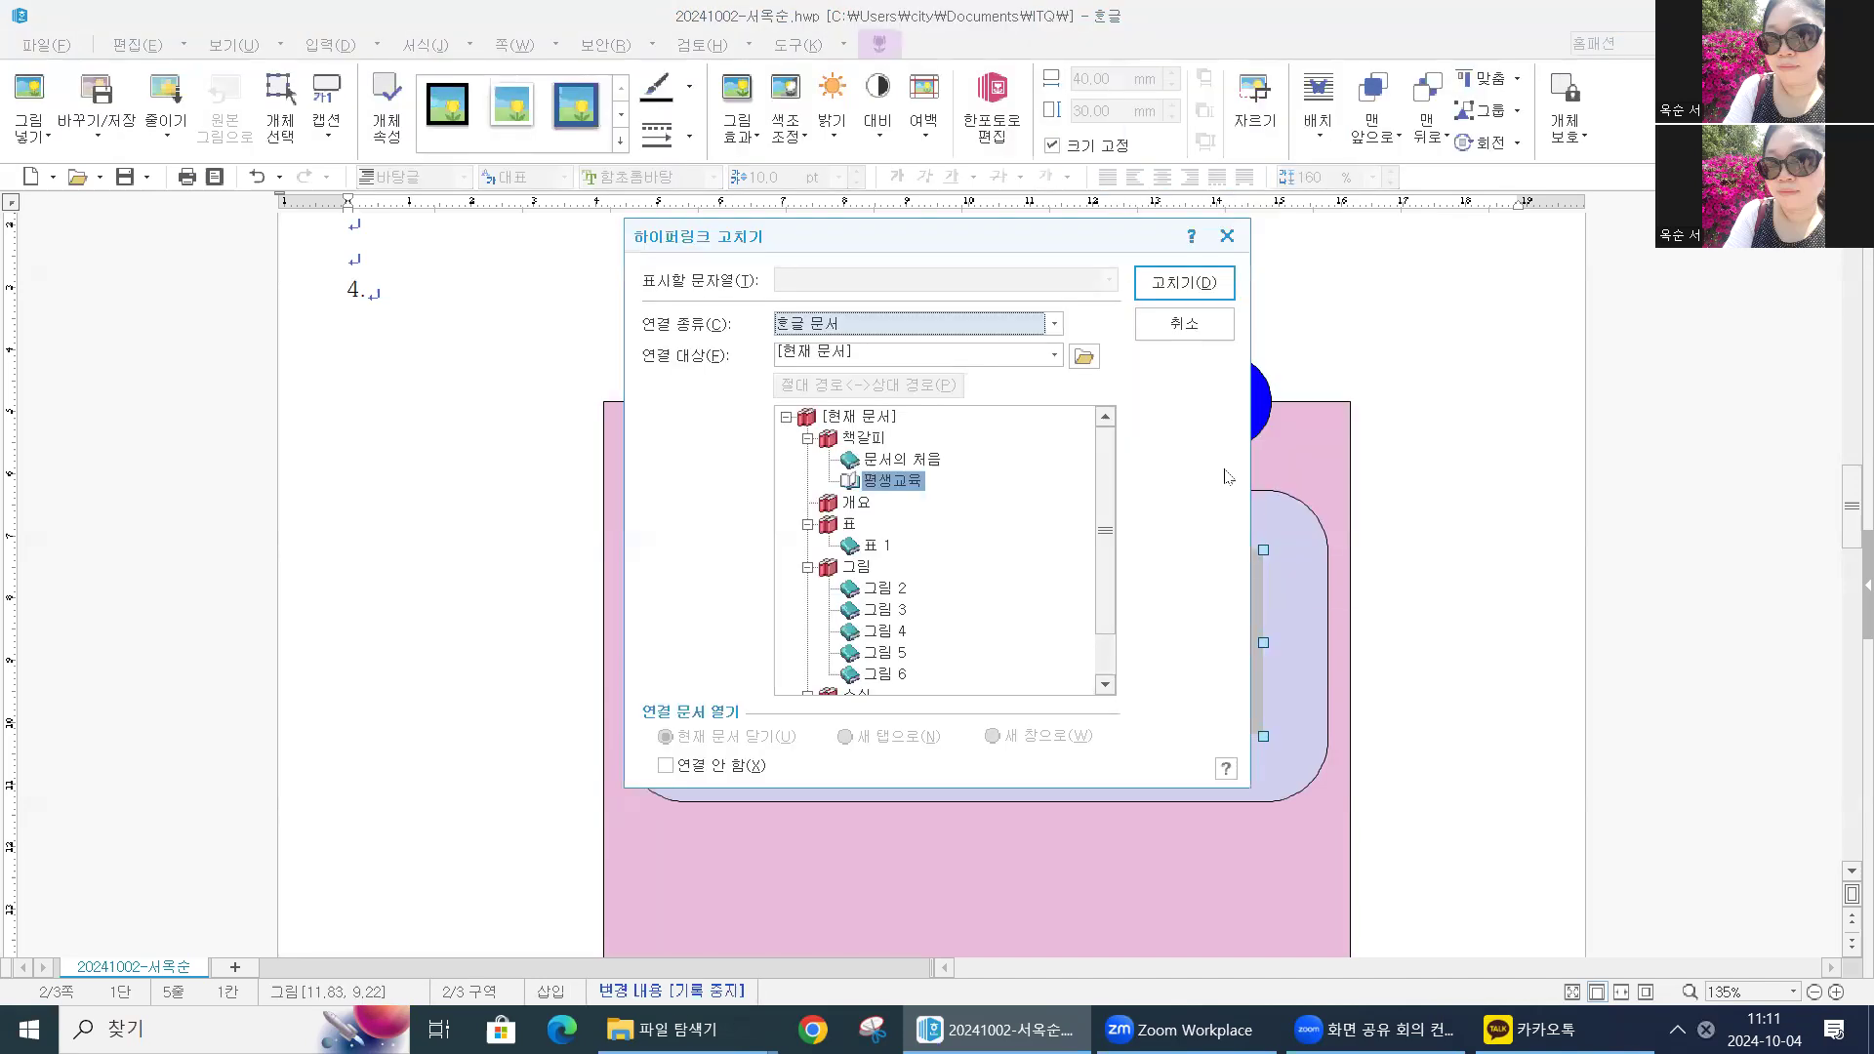
left_click(908, 481)
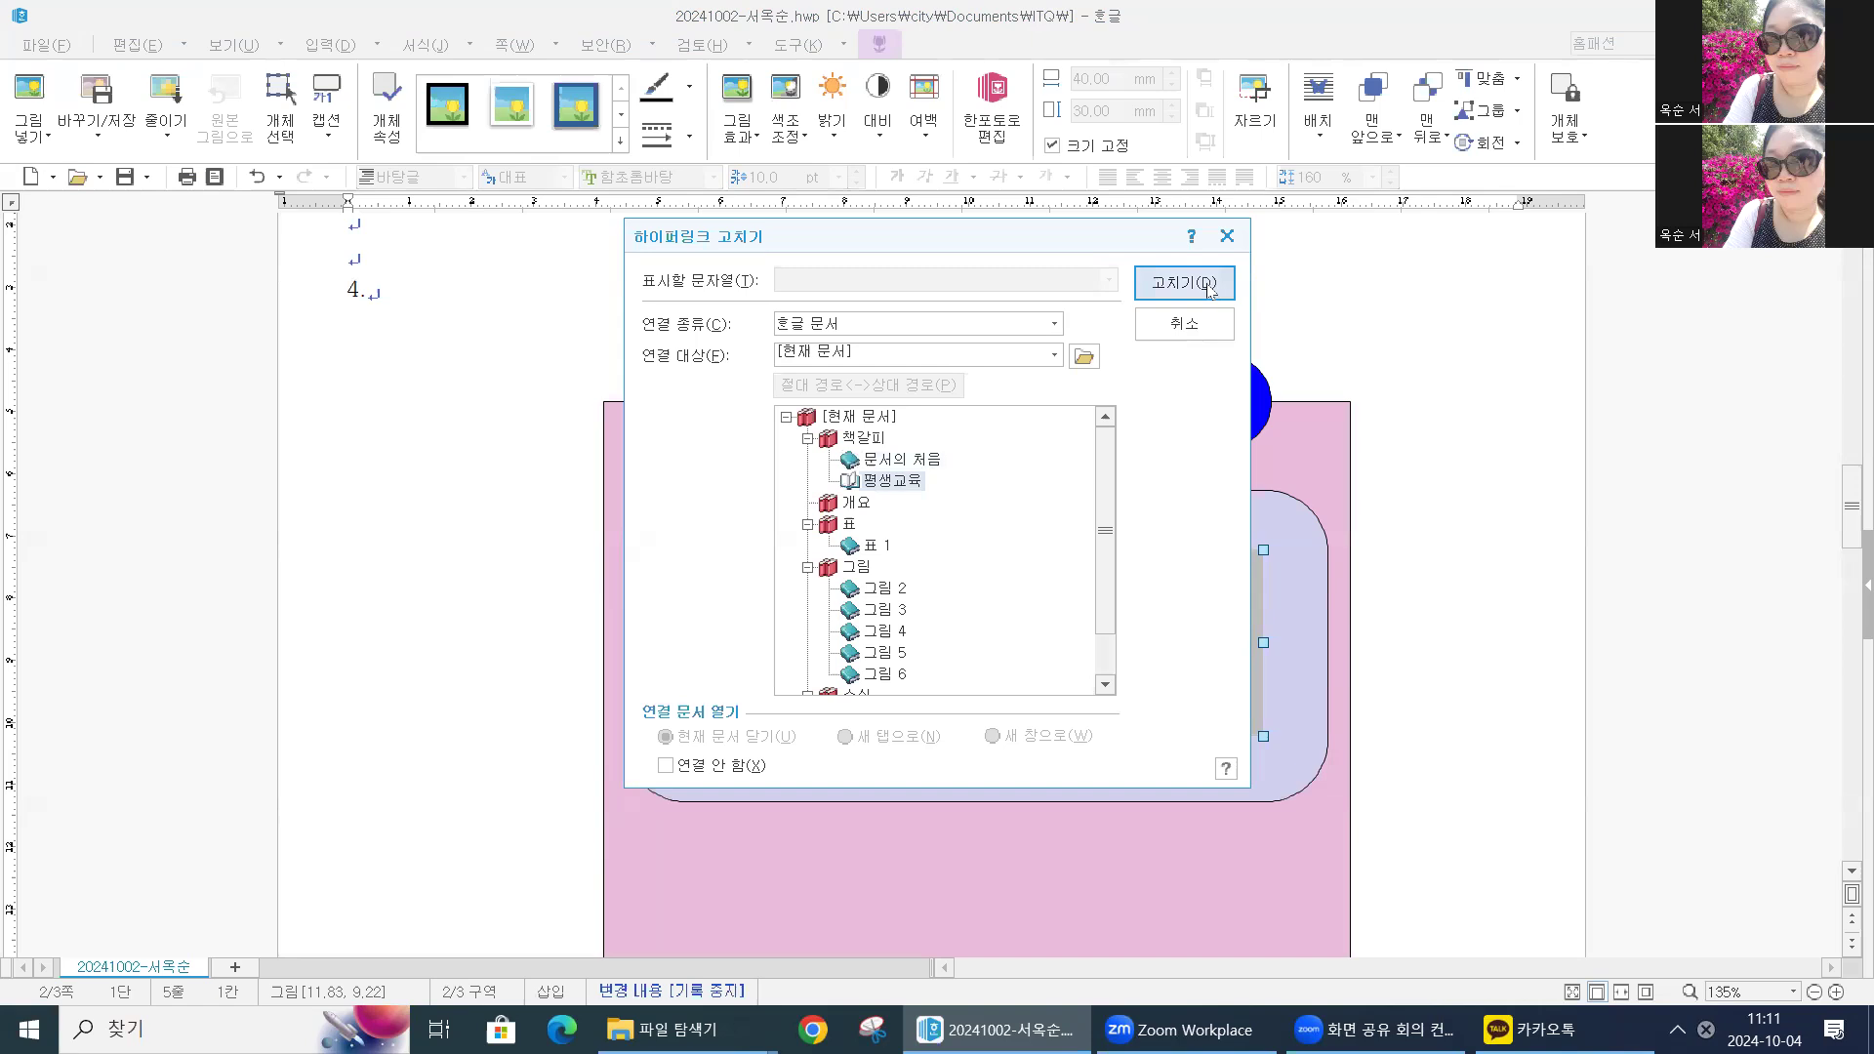
left_click(1210, 286)
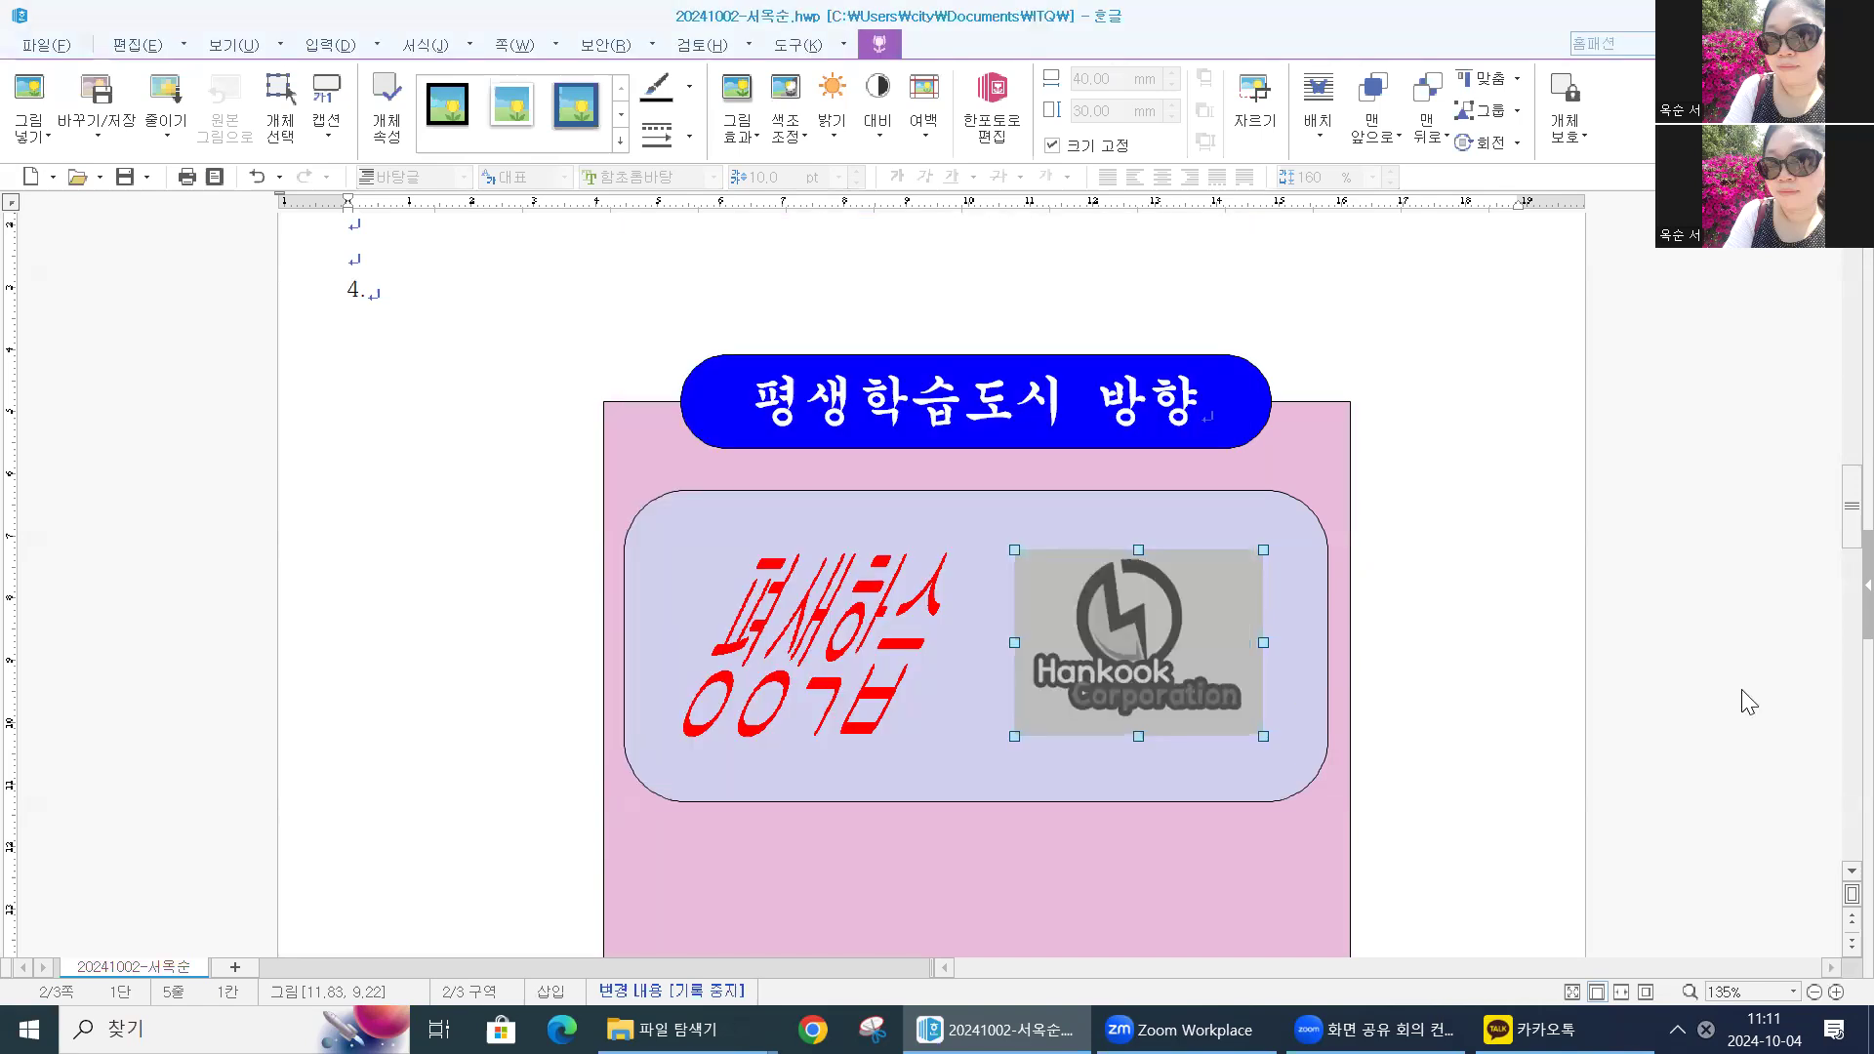
Draw a small rectangle about 14.6 by 15.8 mm on the pink panel, below the lavender rounded box
scroll(1744, 703, "down", 2)
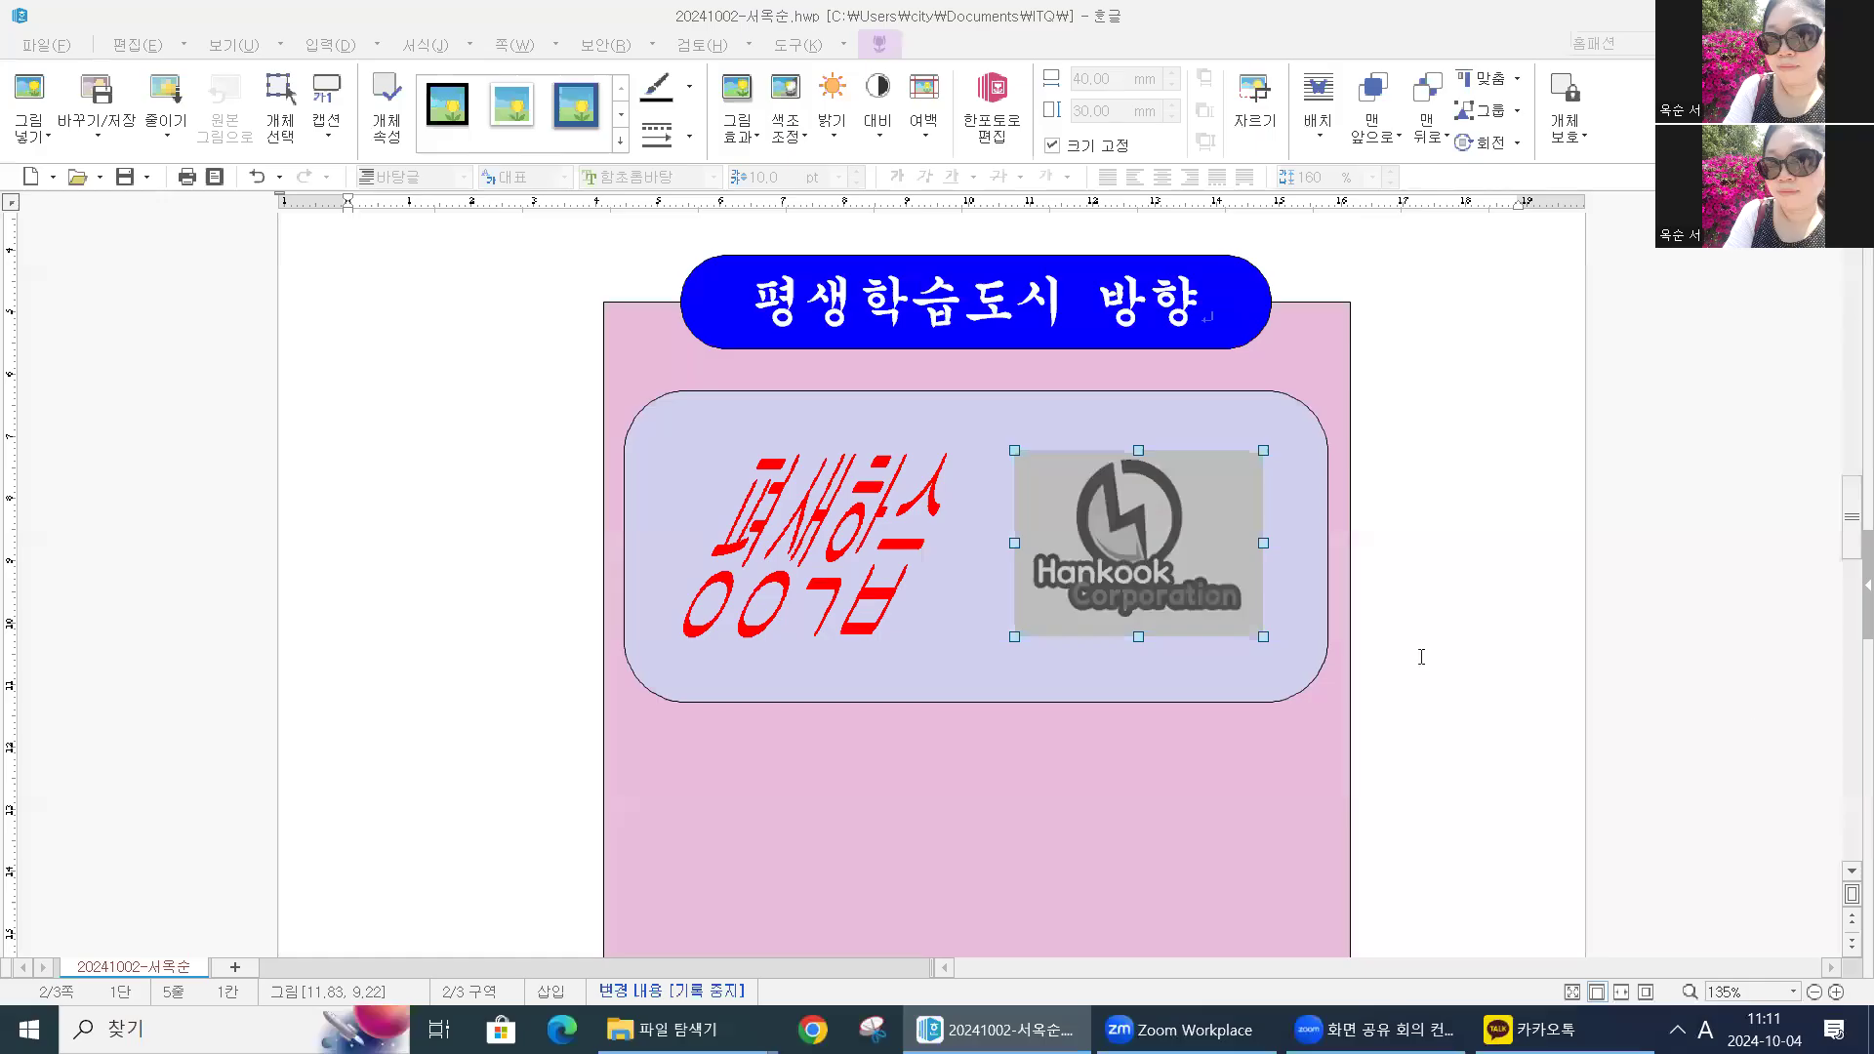
scroll(690, 607, "down", 5)
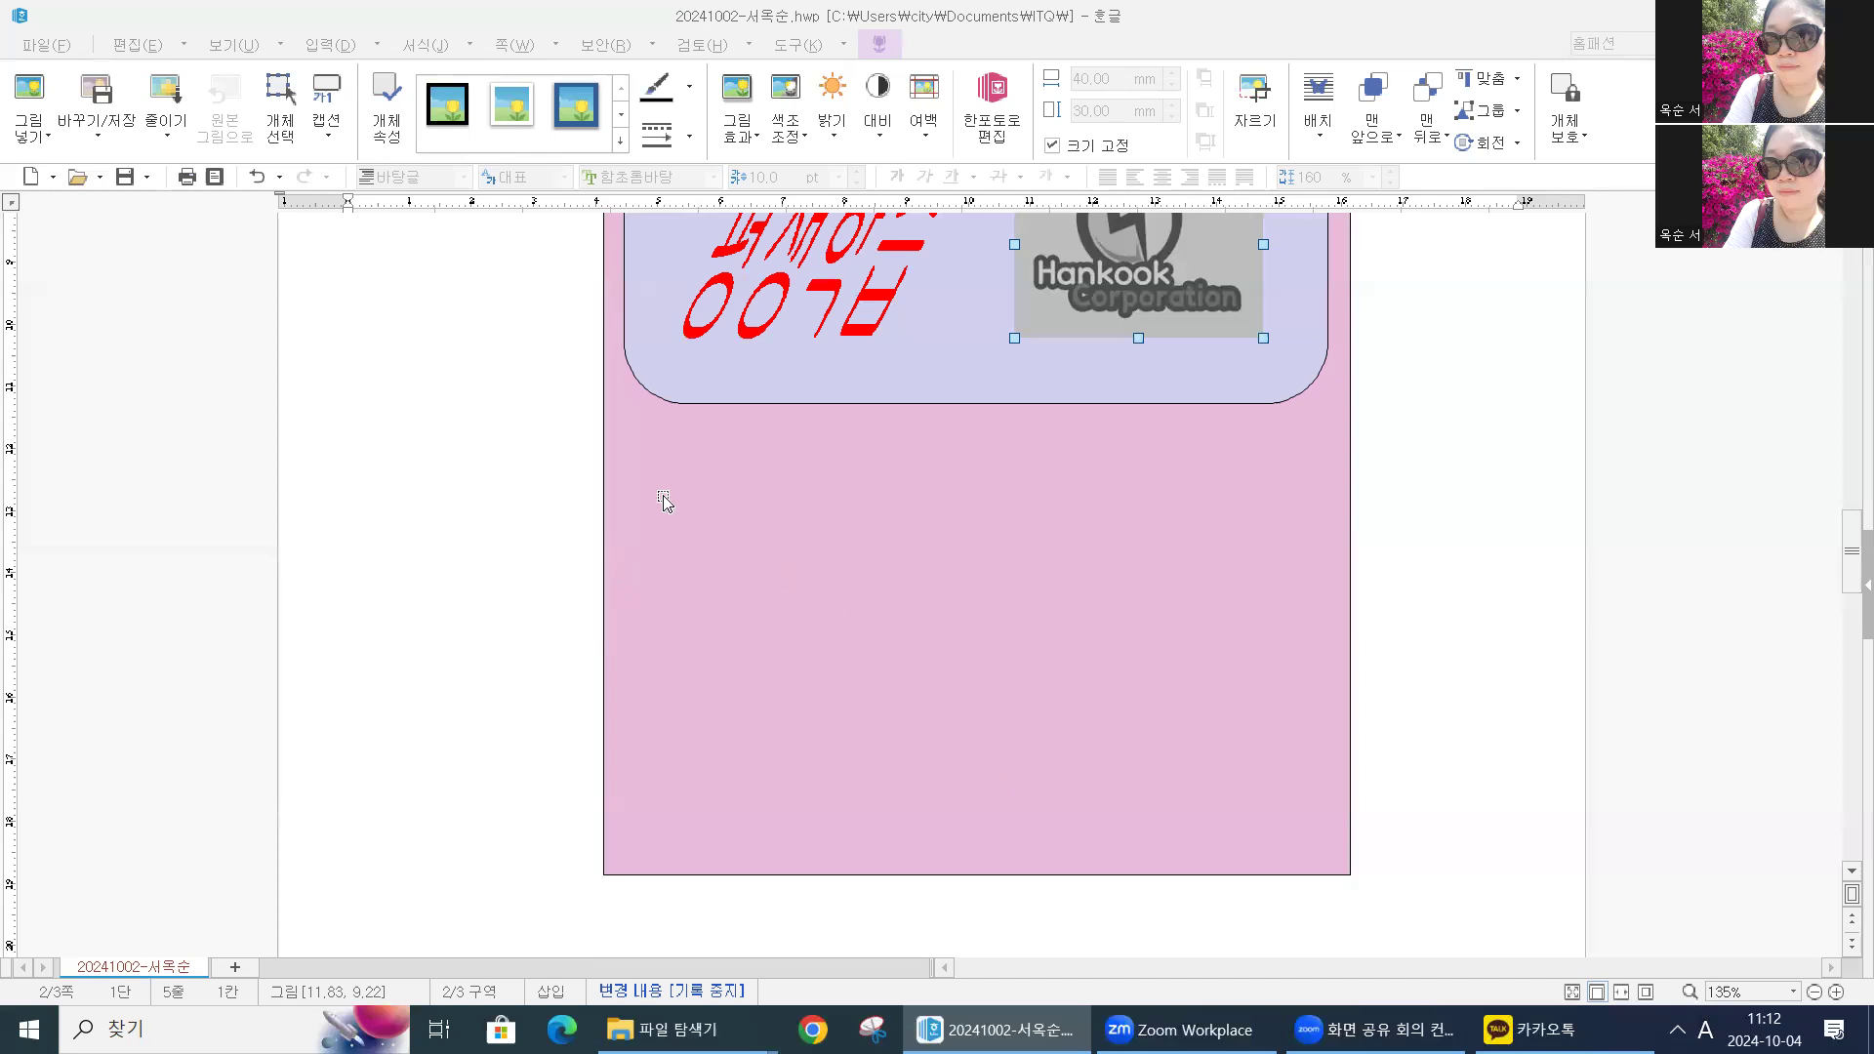
left_click(332, 46)
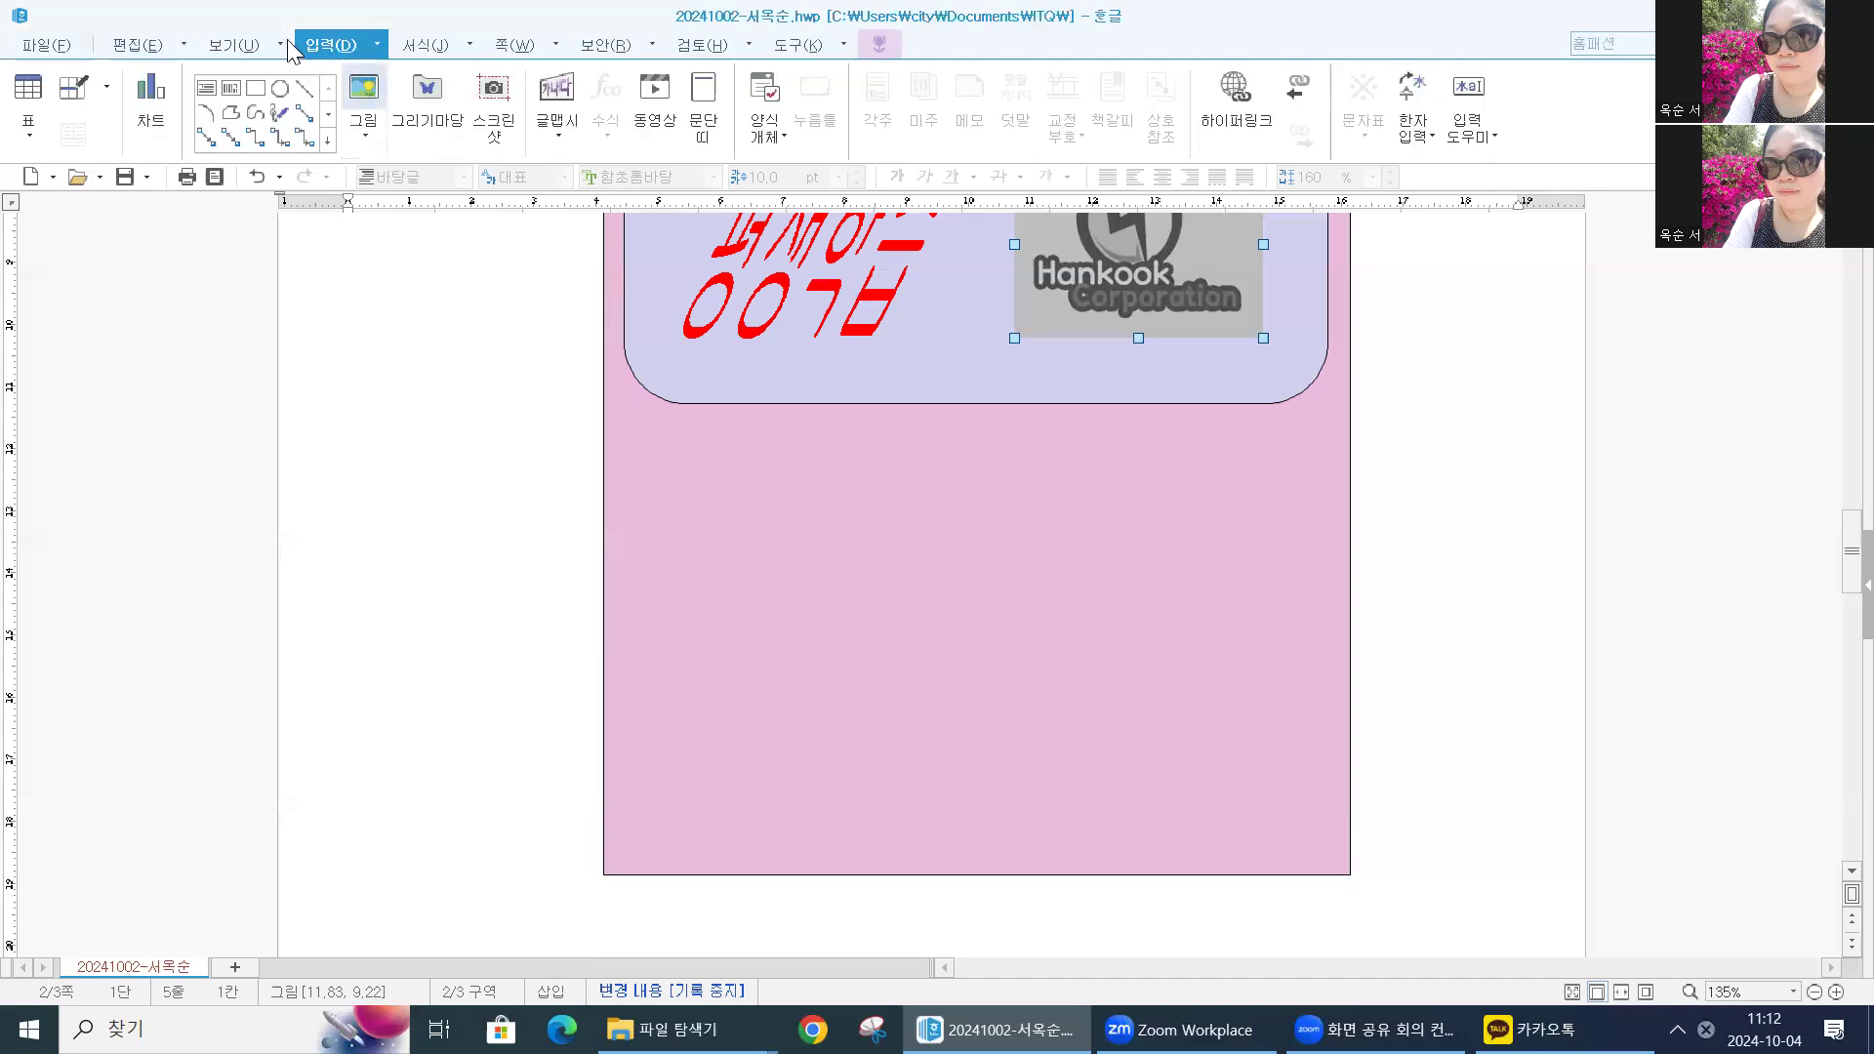
left_click(397, 460)
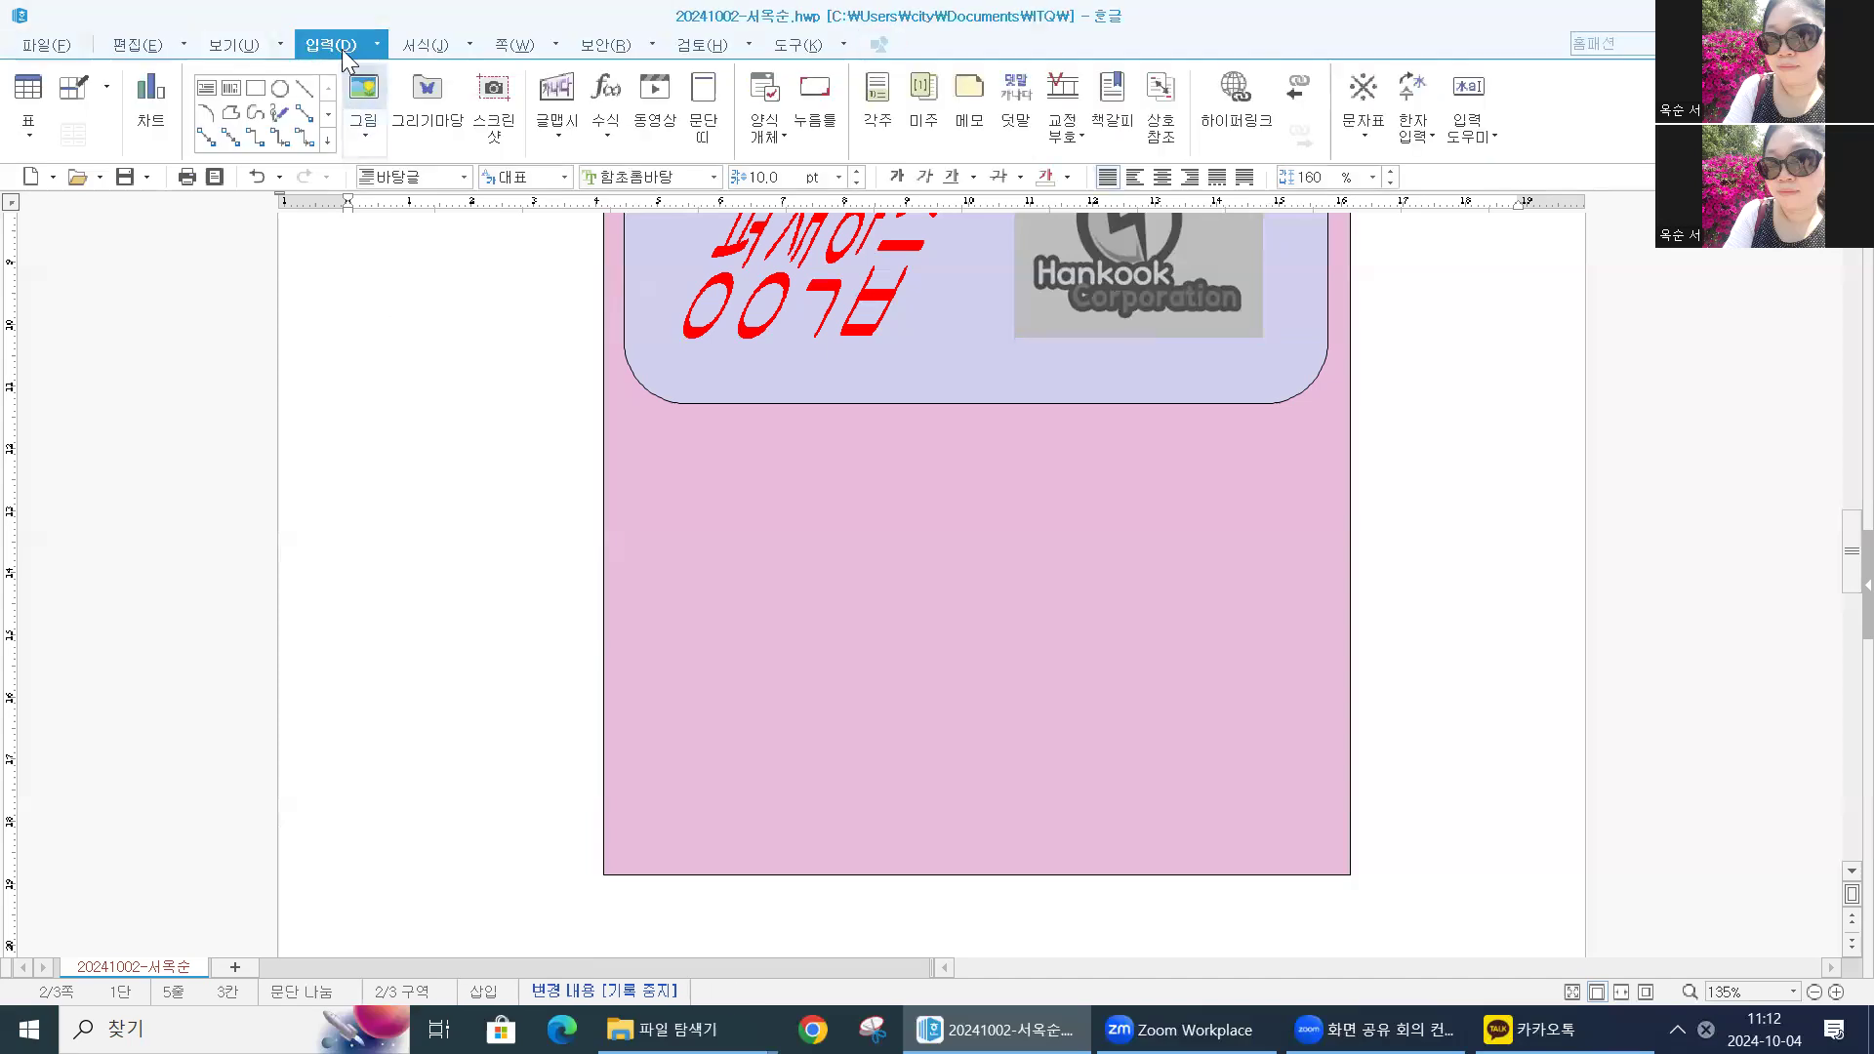
scroll(502, 436, "up", 4)
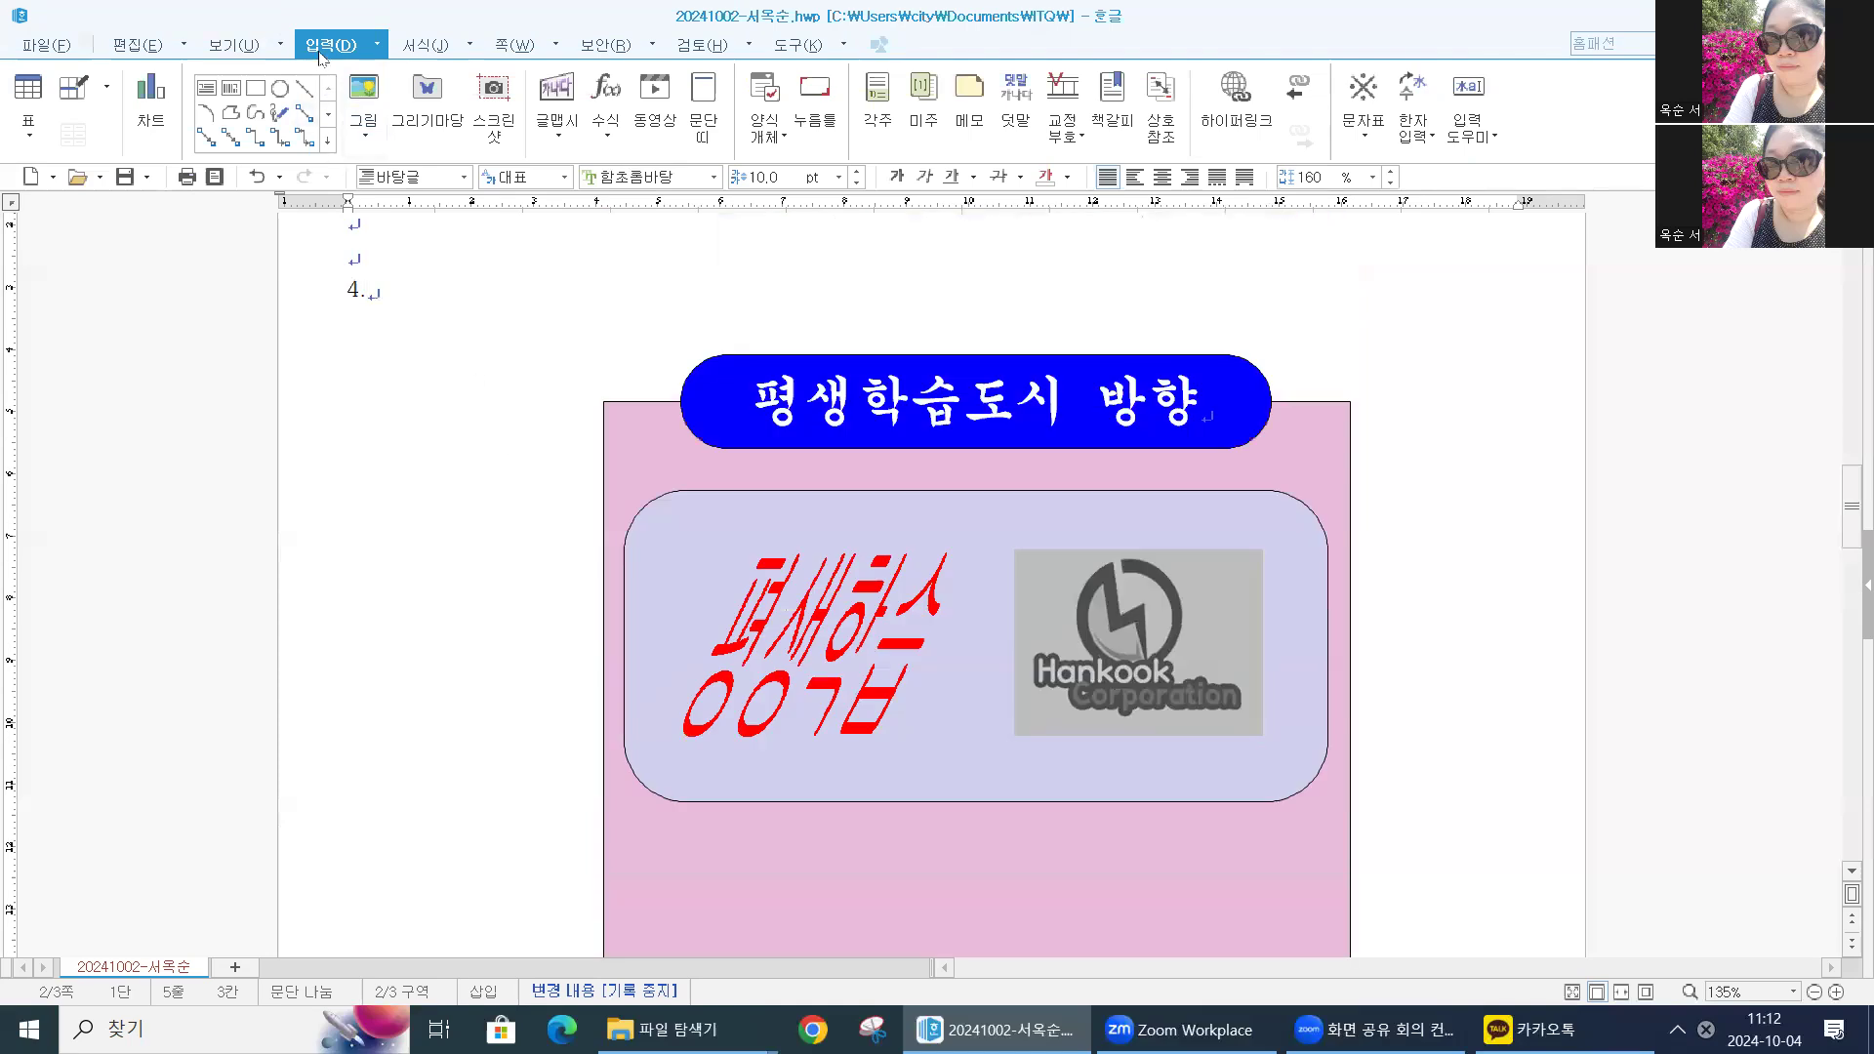
scroll(469, 522, "down", 1)
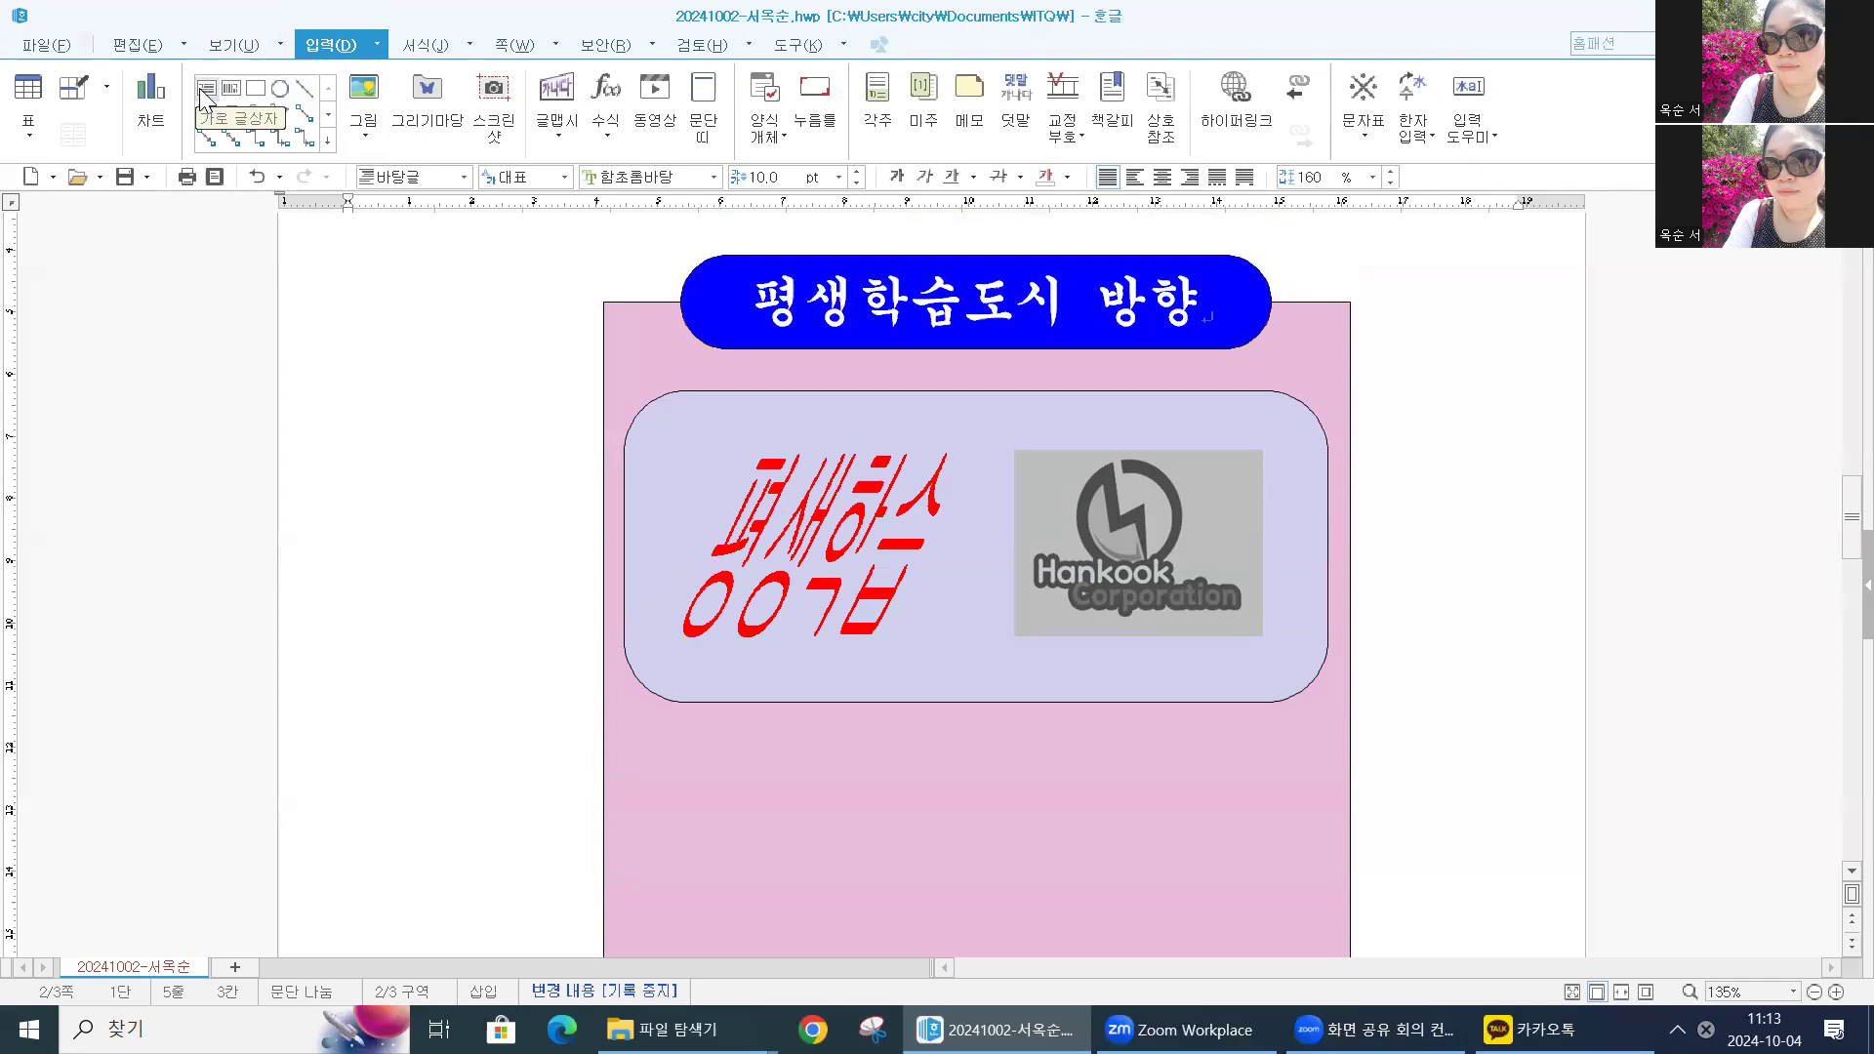
left_click(256, 93)
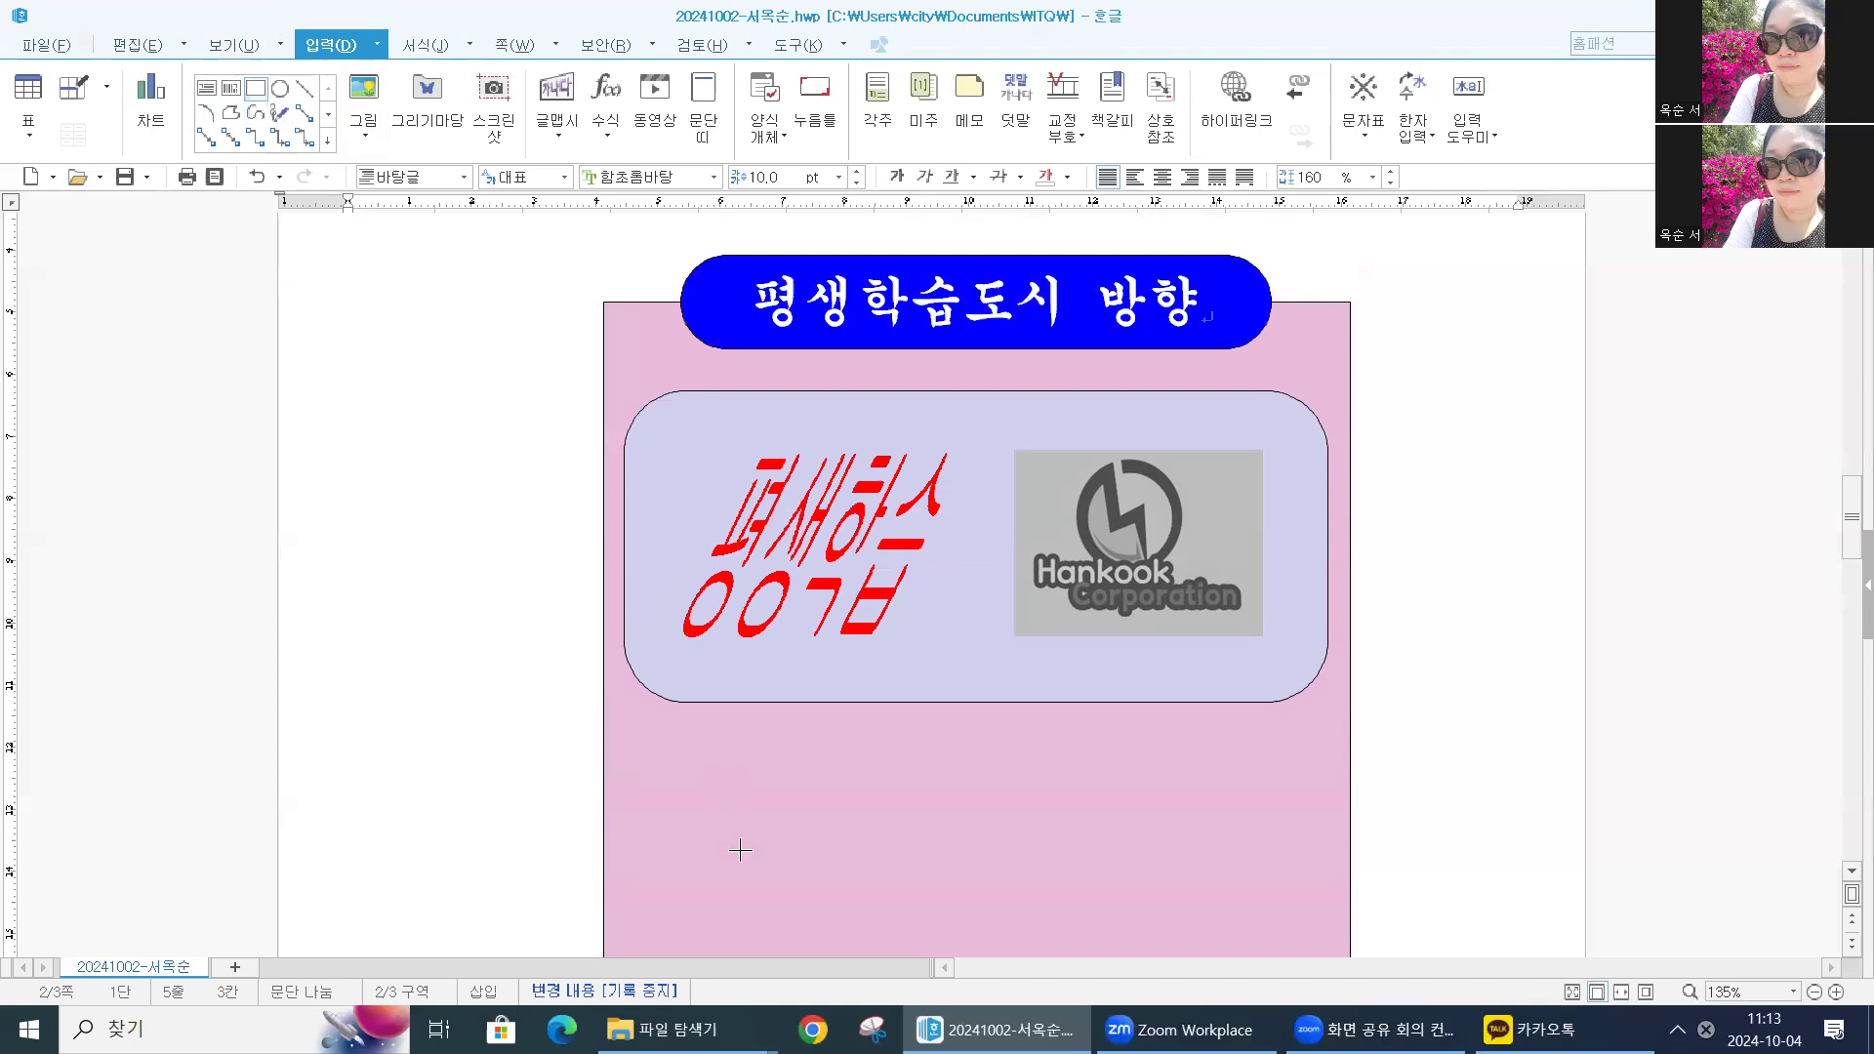
left_click_drag(675, 791, 726, 845)
Turn the small white rectangle into a text-holding shape so characters can be entered inside it
mouse_move(646, 1024)
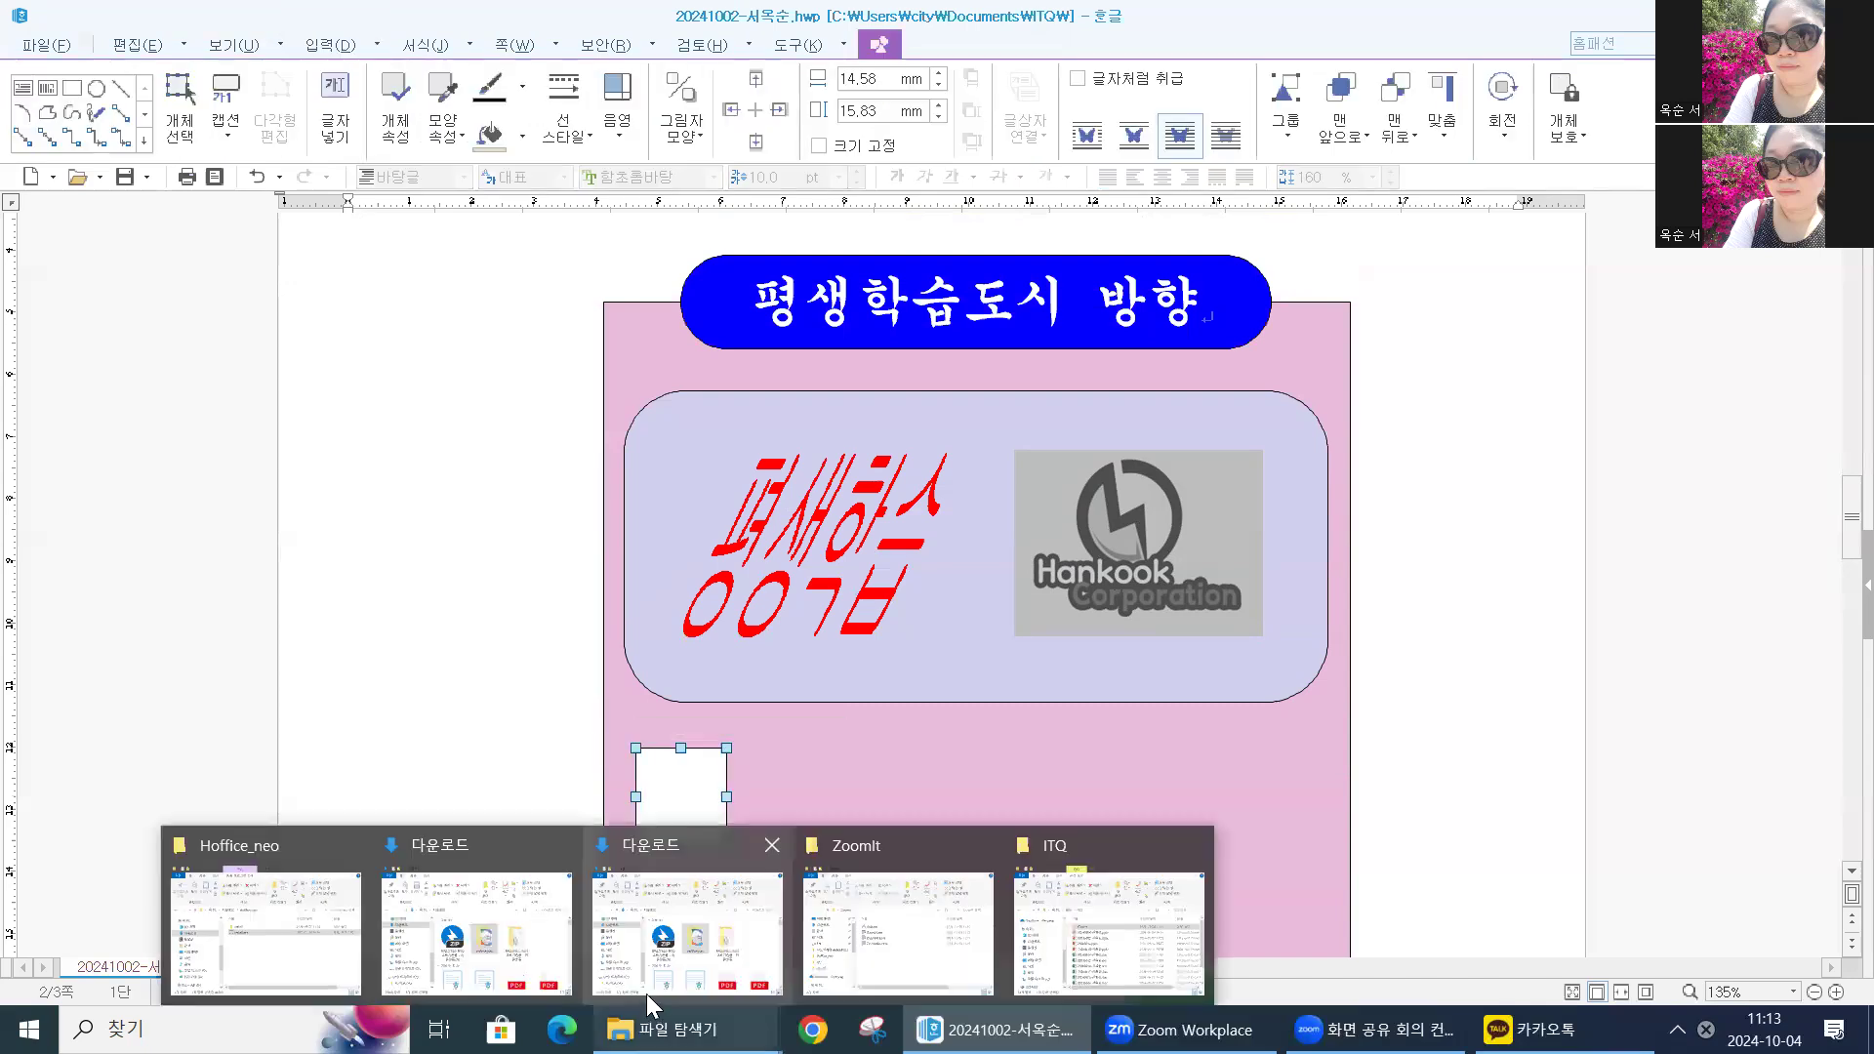
left_click(412, 688)
left_click(649, 776)
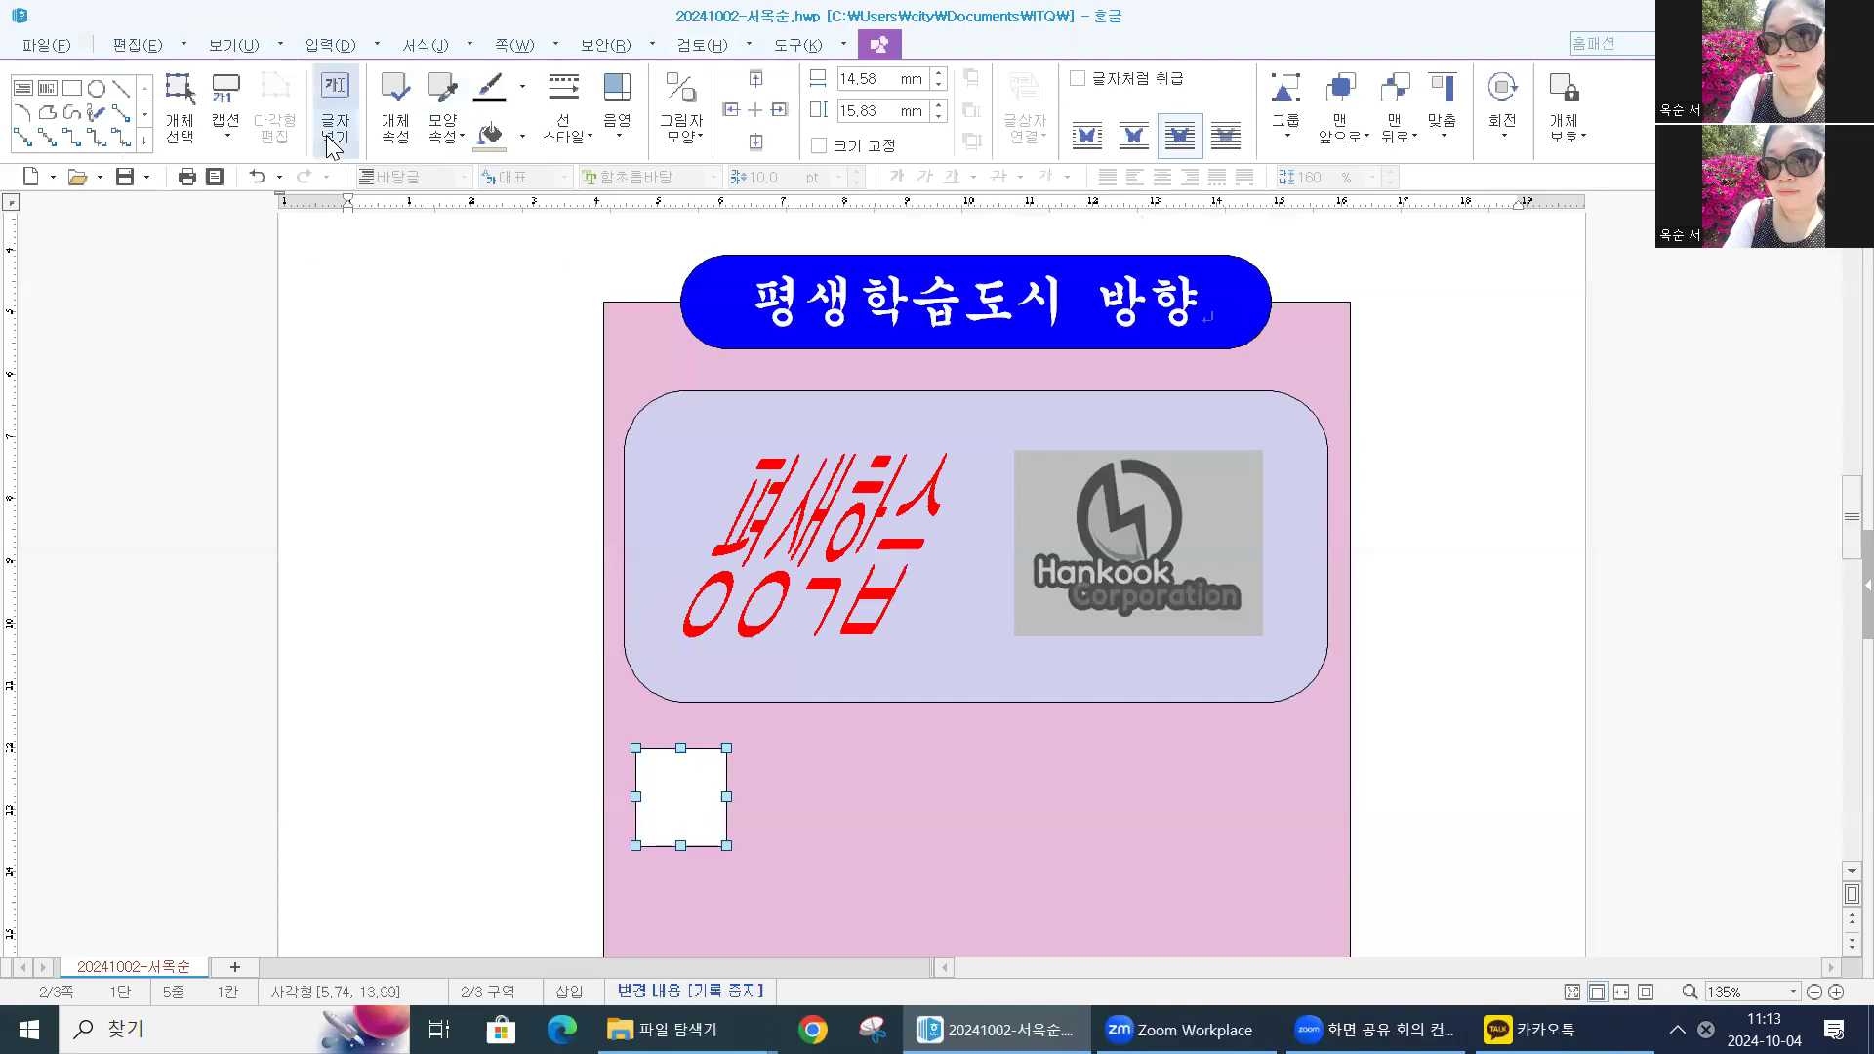
right_click(668, 769)
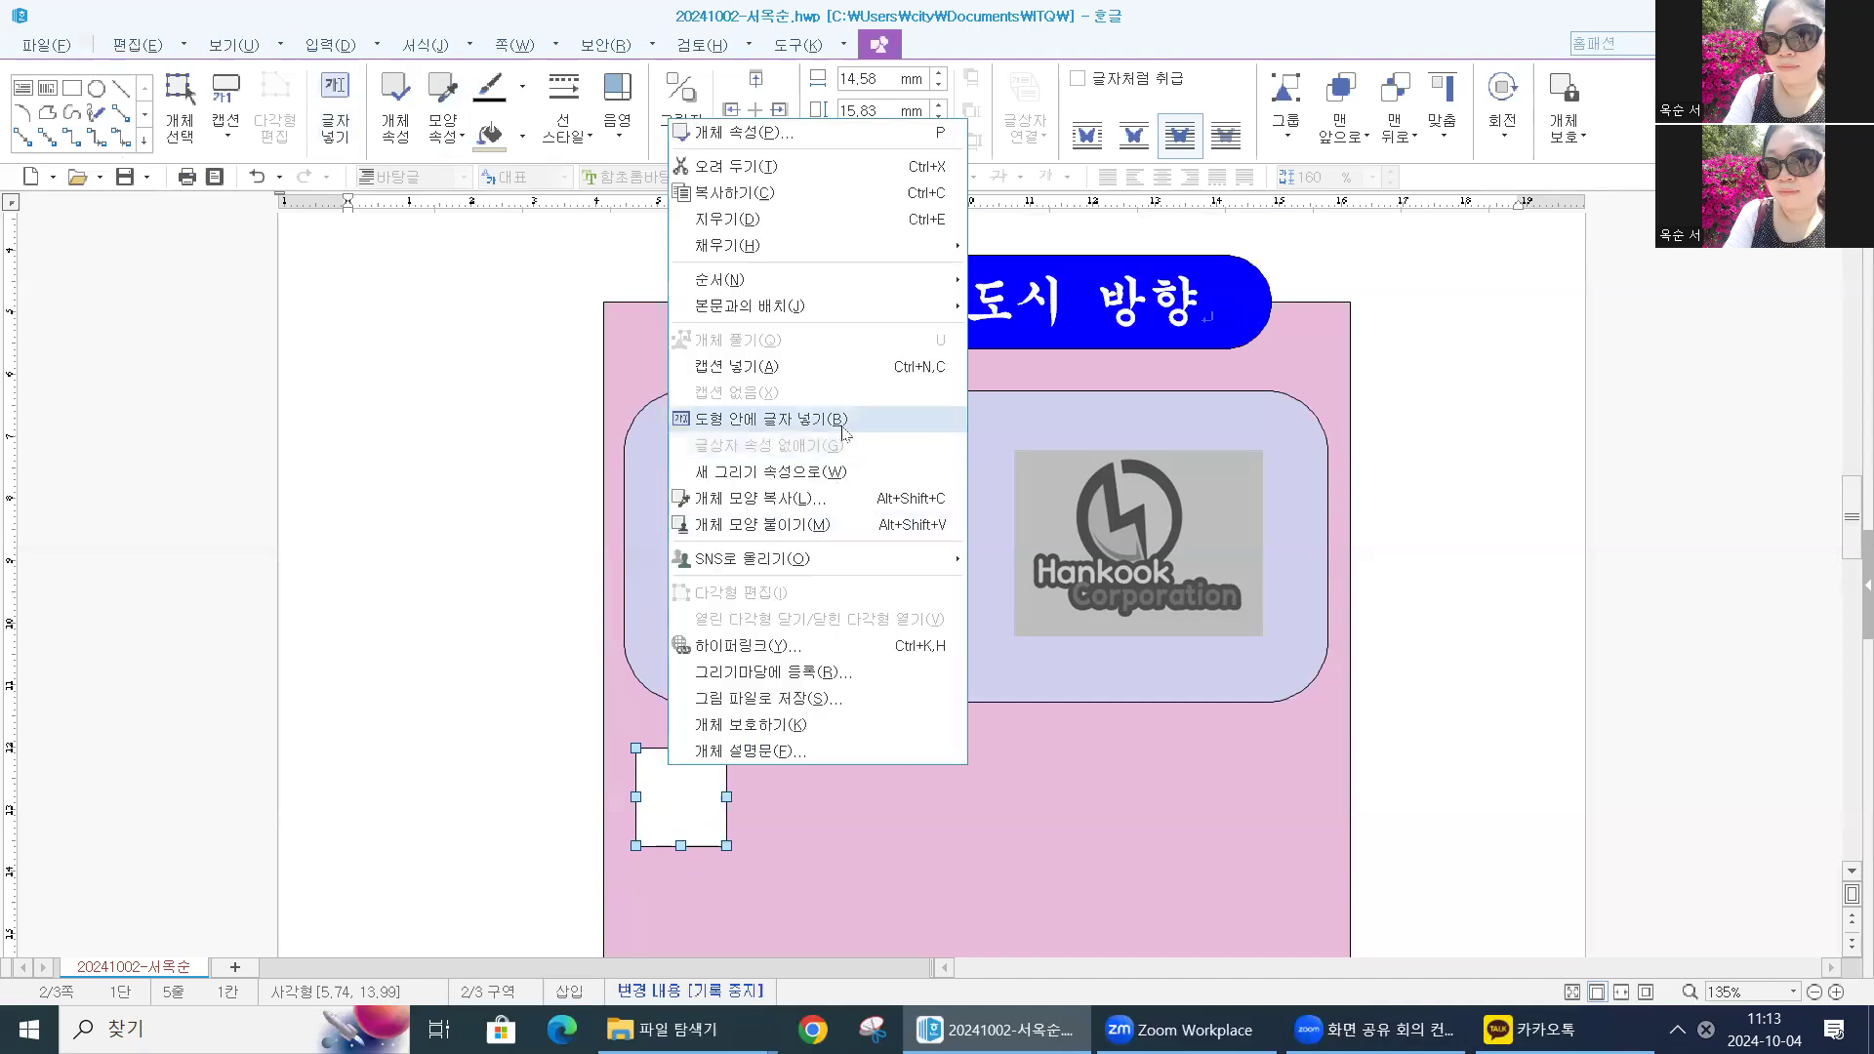
left_click(771, 419)
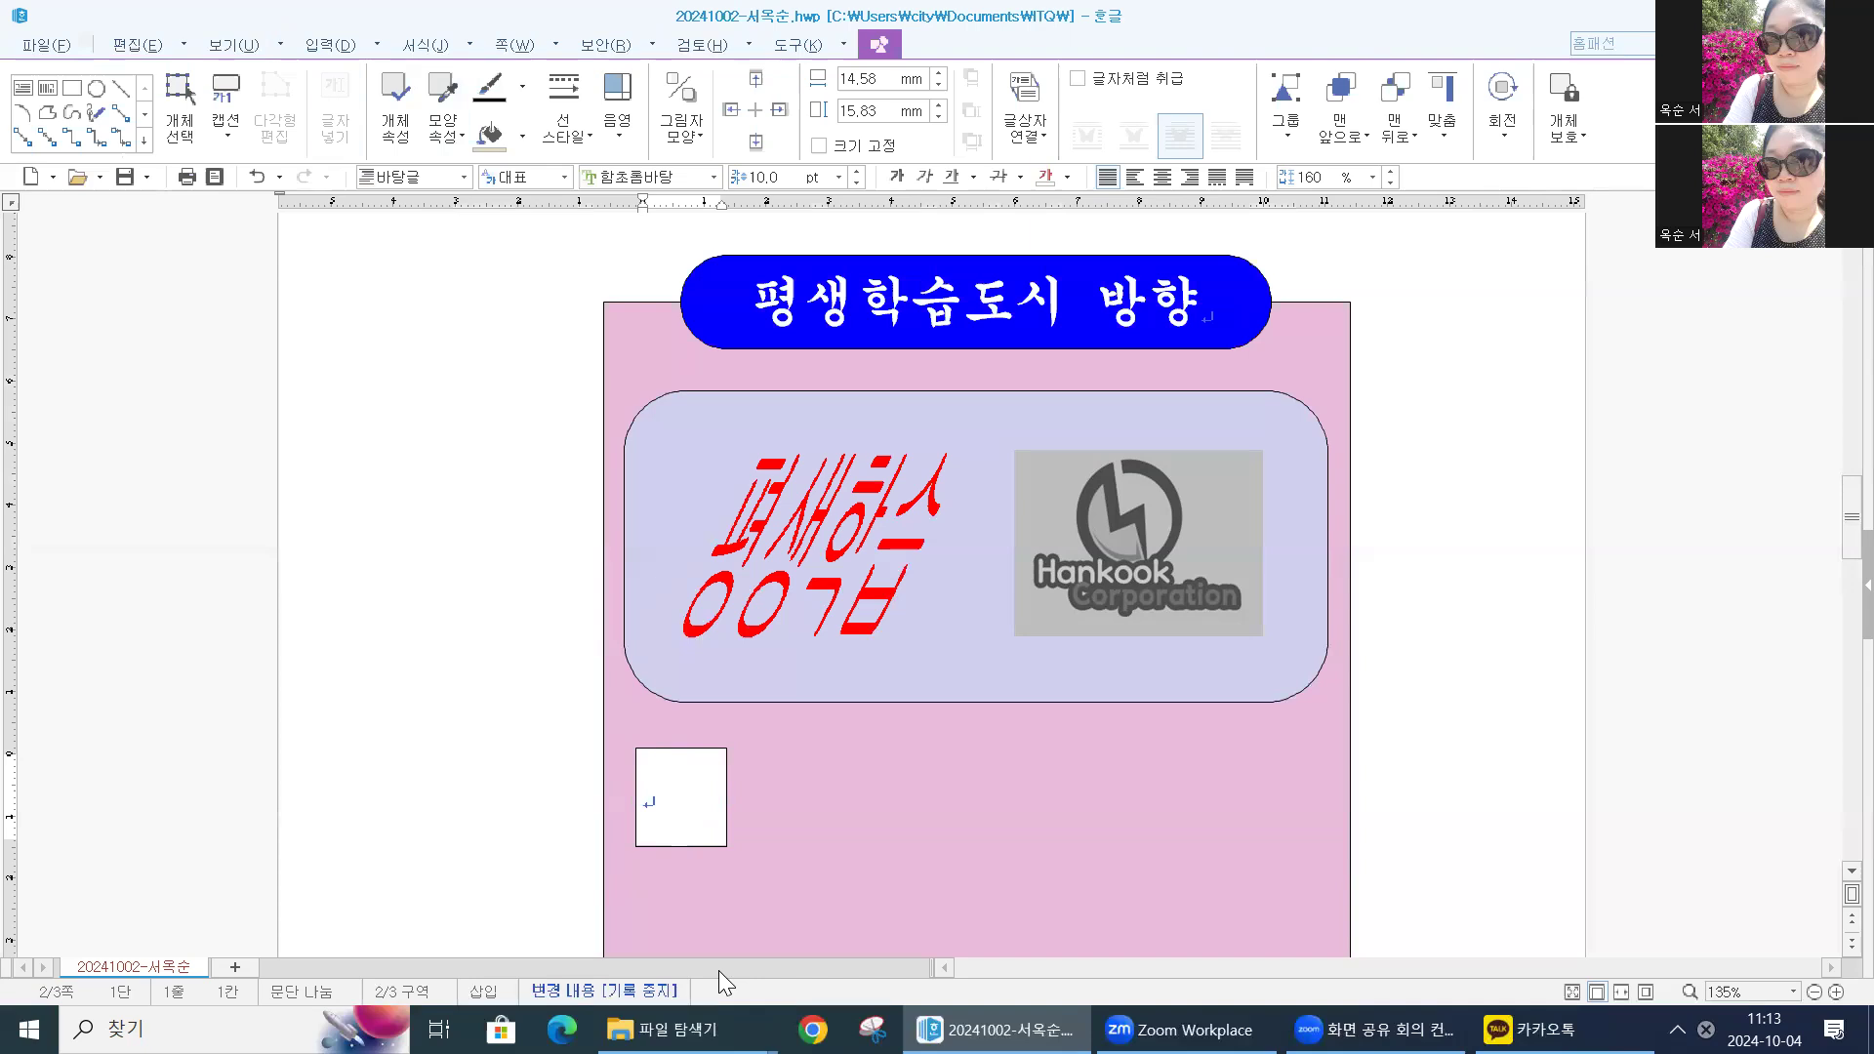
left_click(660, 753)
left_click(677, 757)
left_click(676, 750)
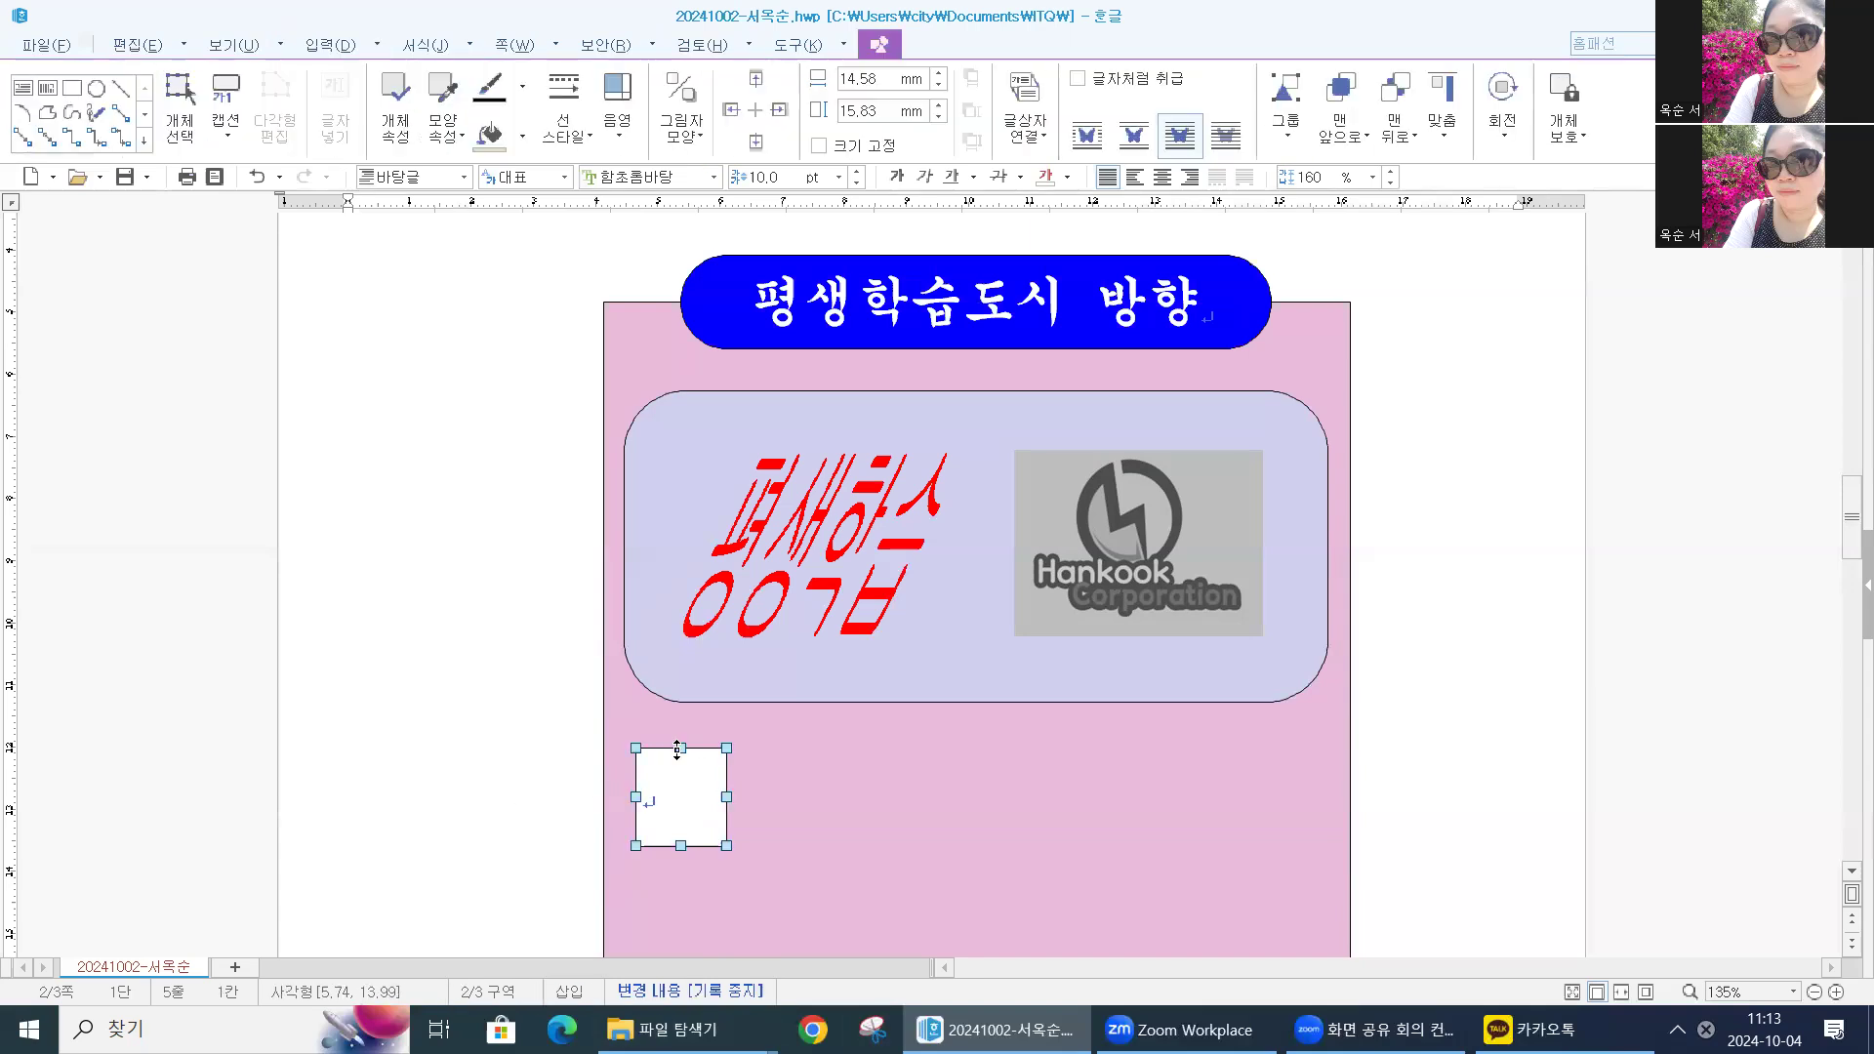
left_click(426, 753)
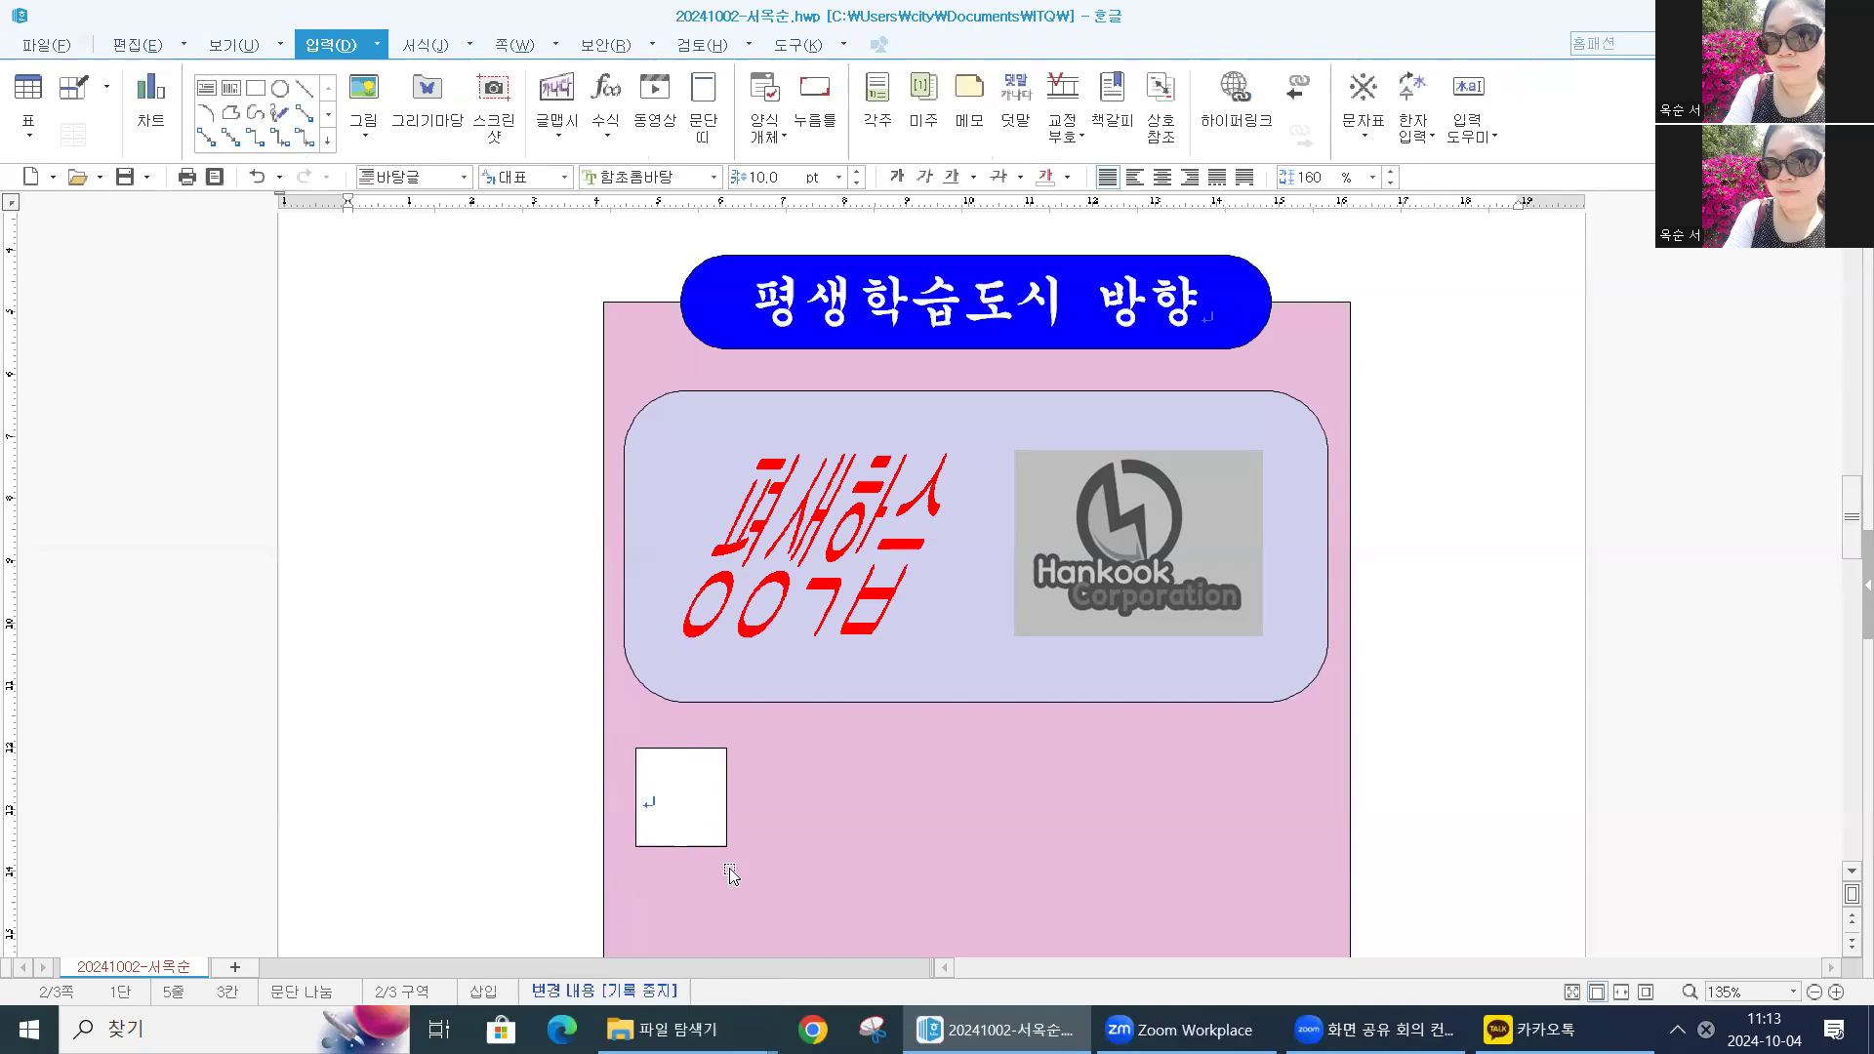
left_click(656, 805)
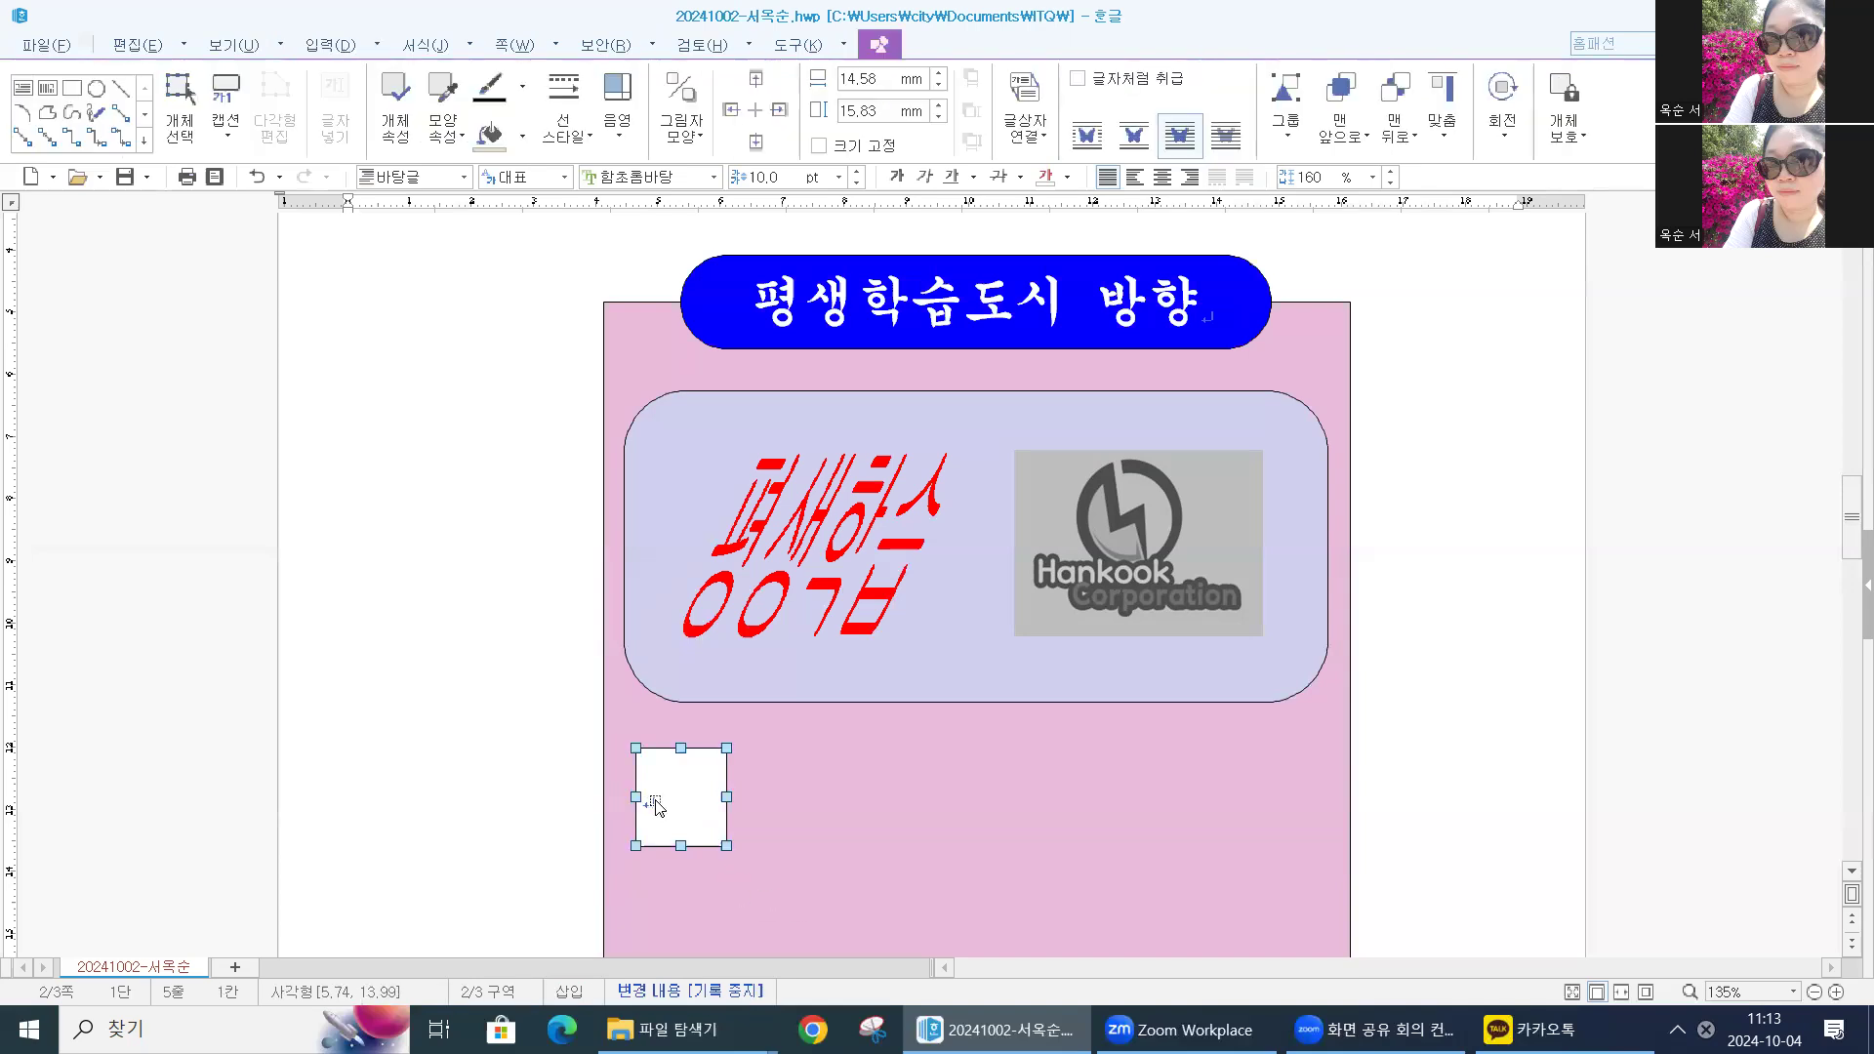
left_click(463, 656)
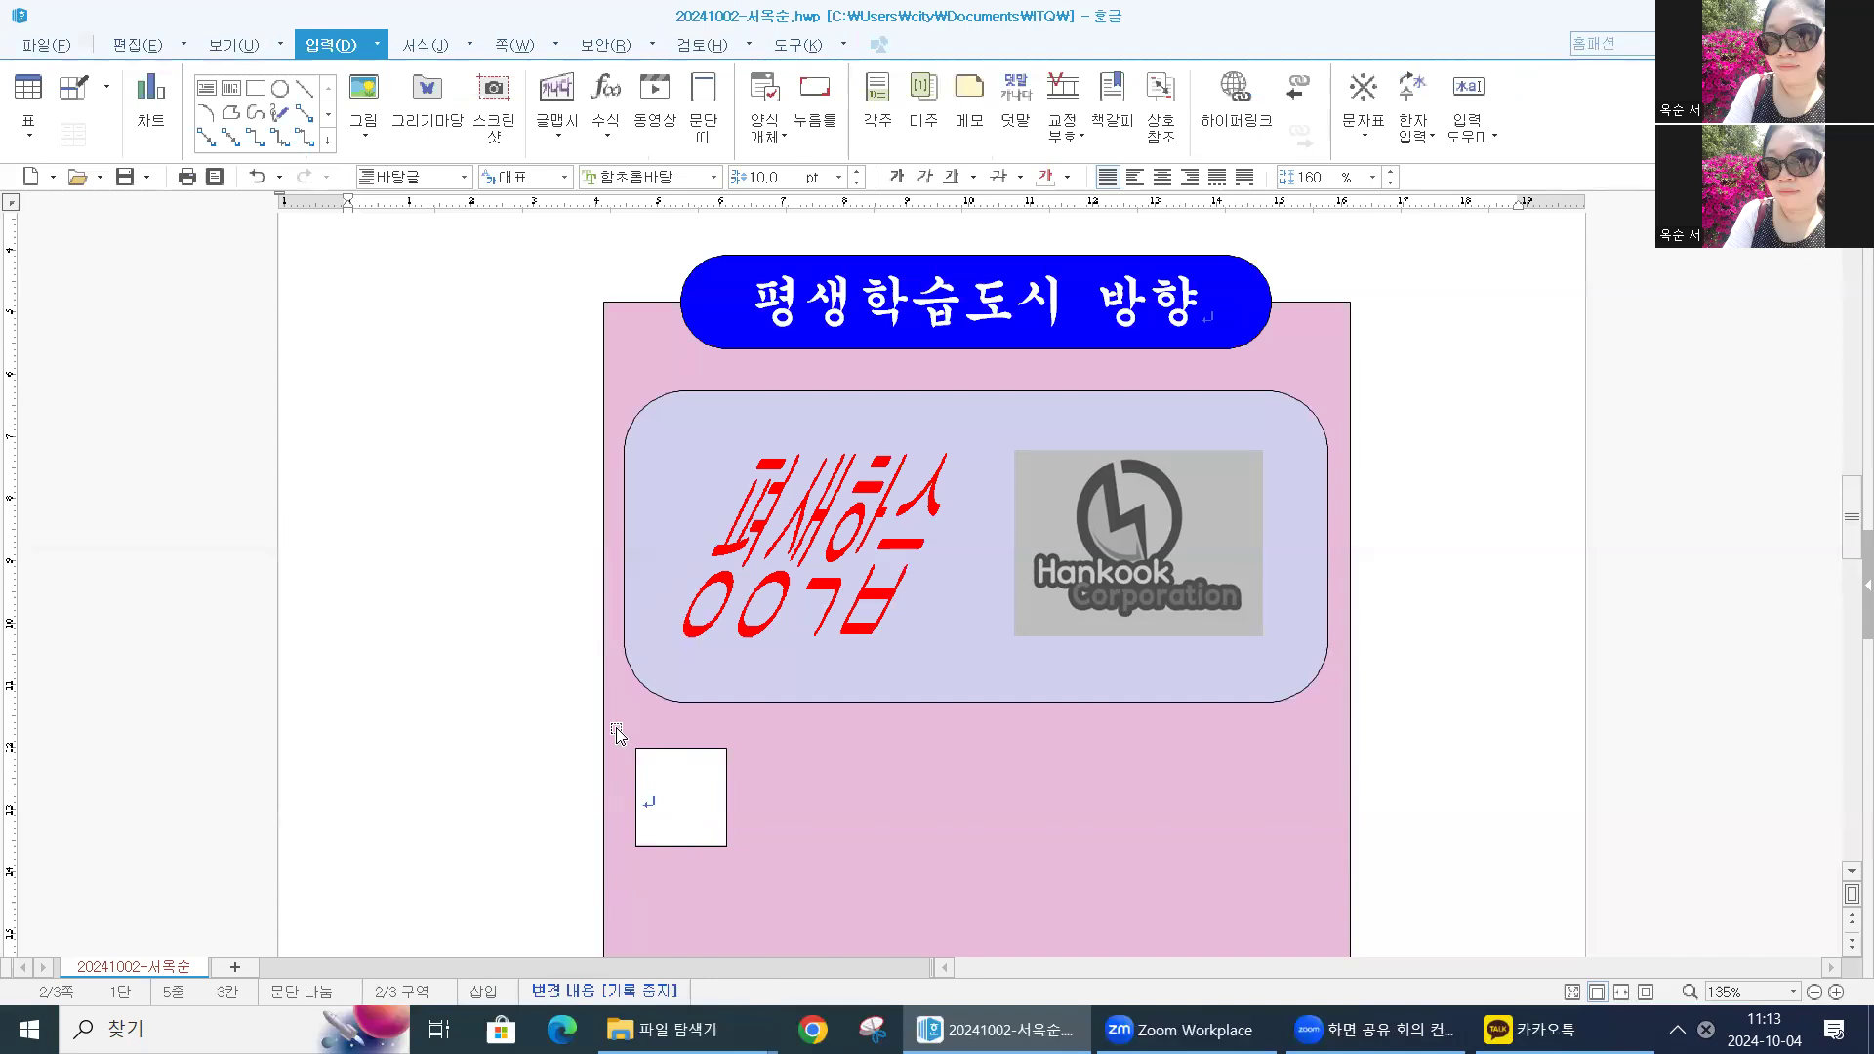
Set the small rectangle's width to 10 mm and height to 15 mm in its object properties, and lock the size
left_click(698, 803)
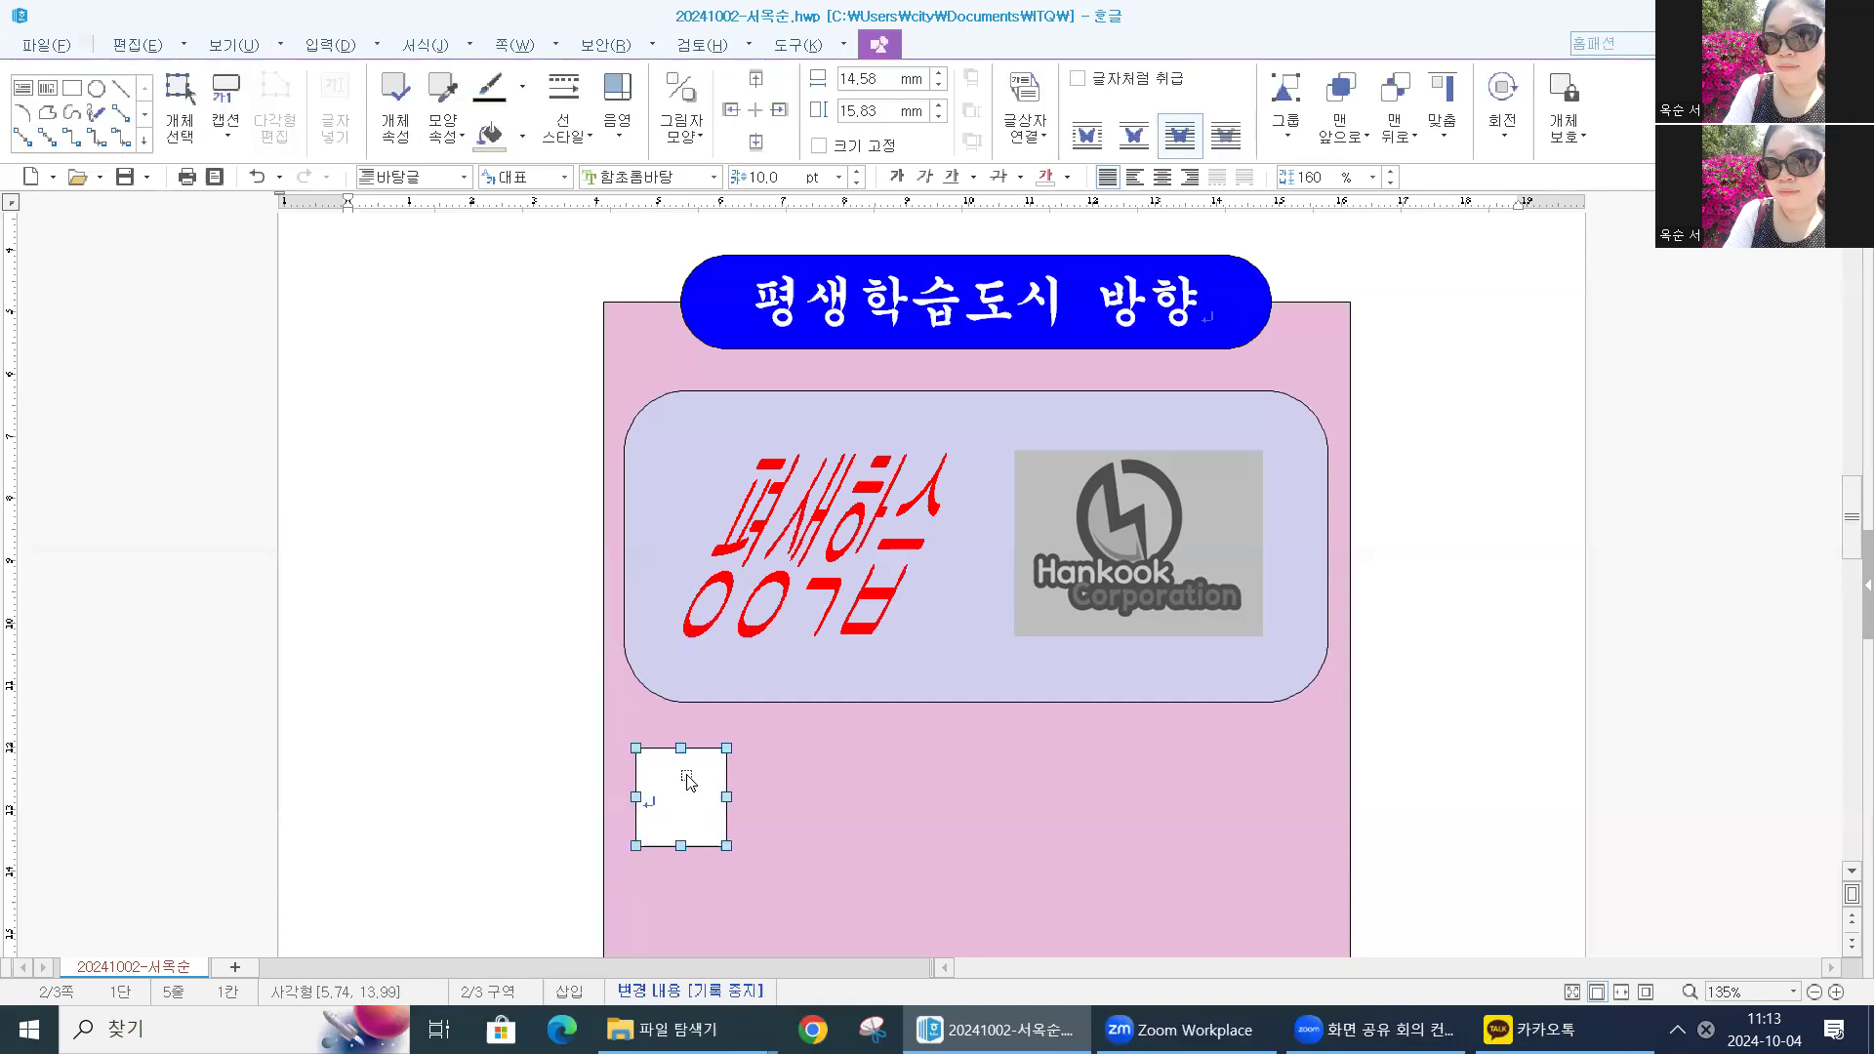
double_click(687, 781)
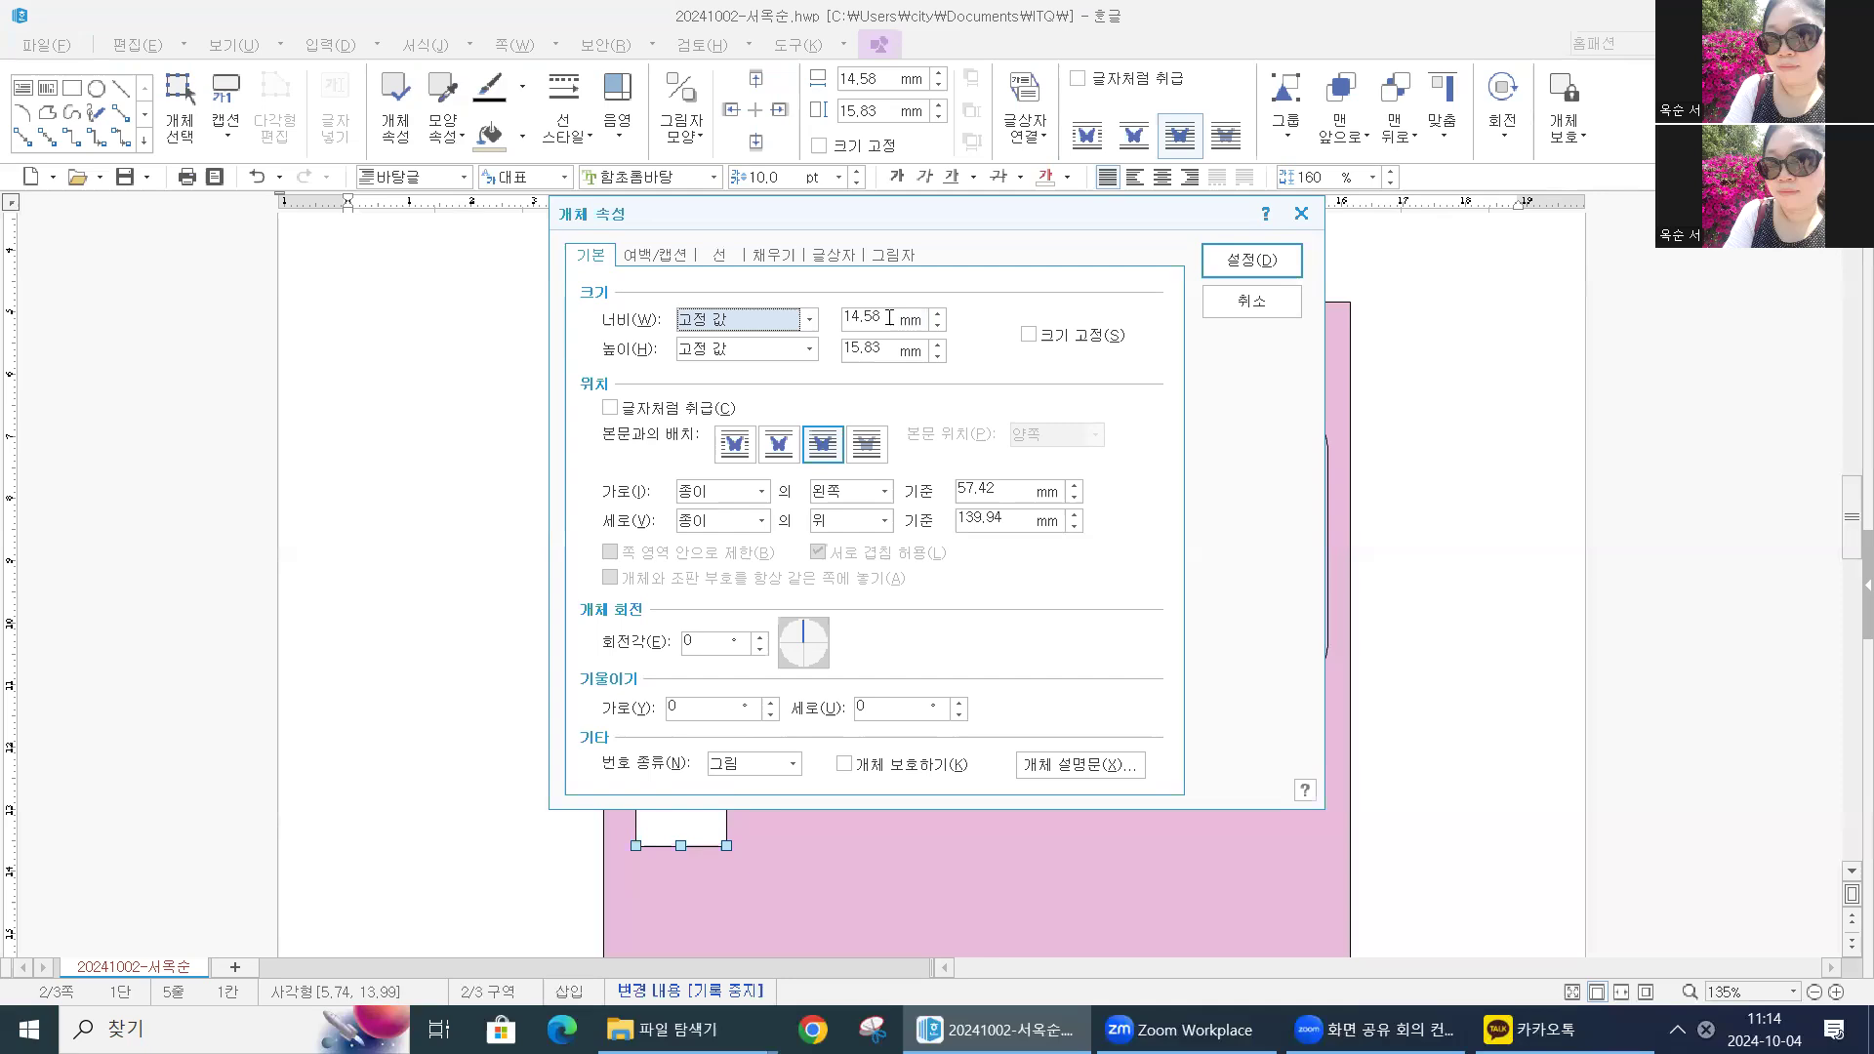
key("Tab")
type("10")
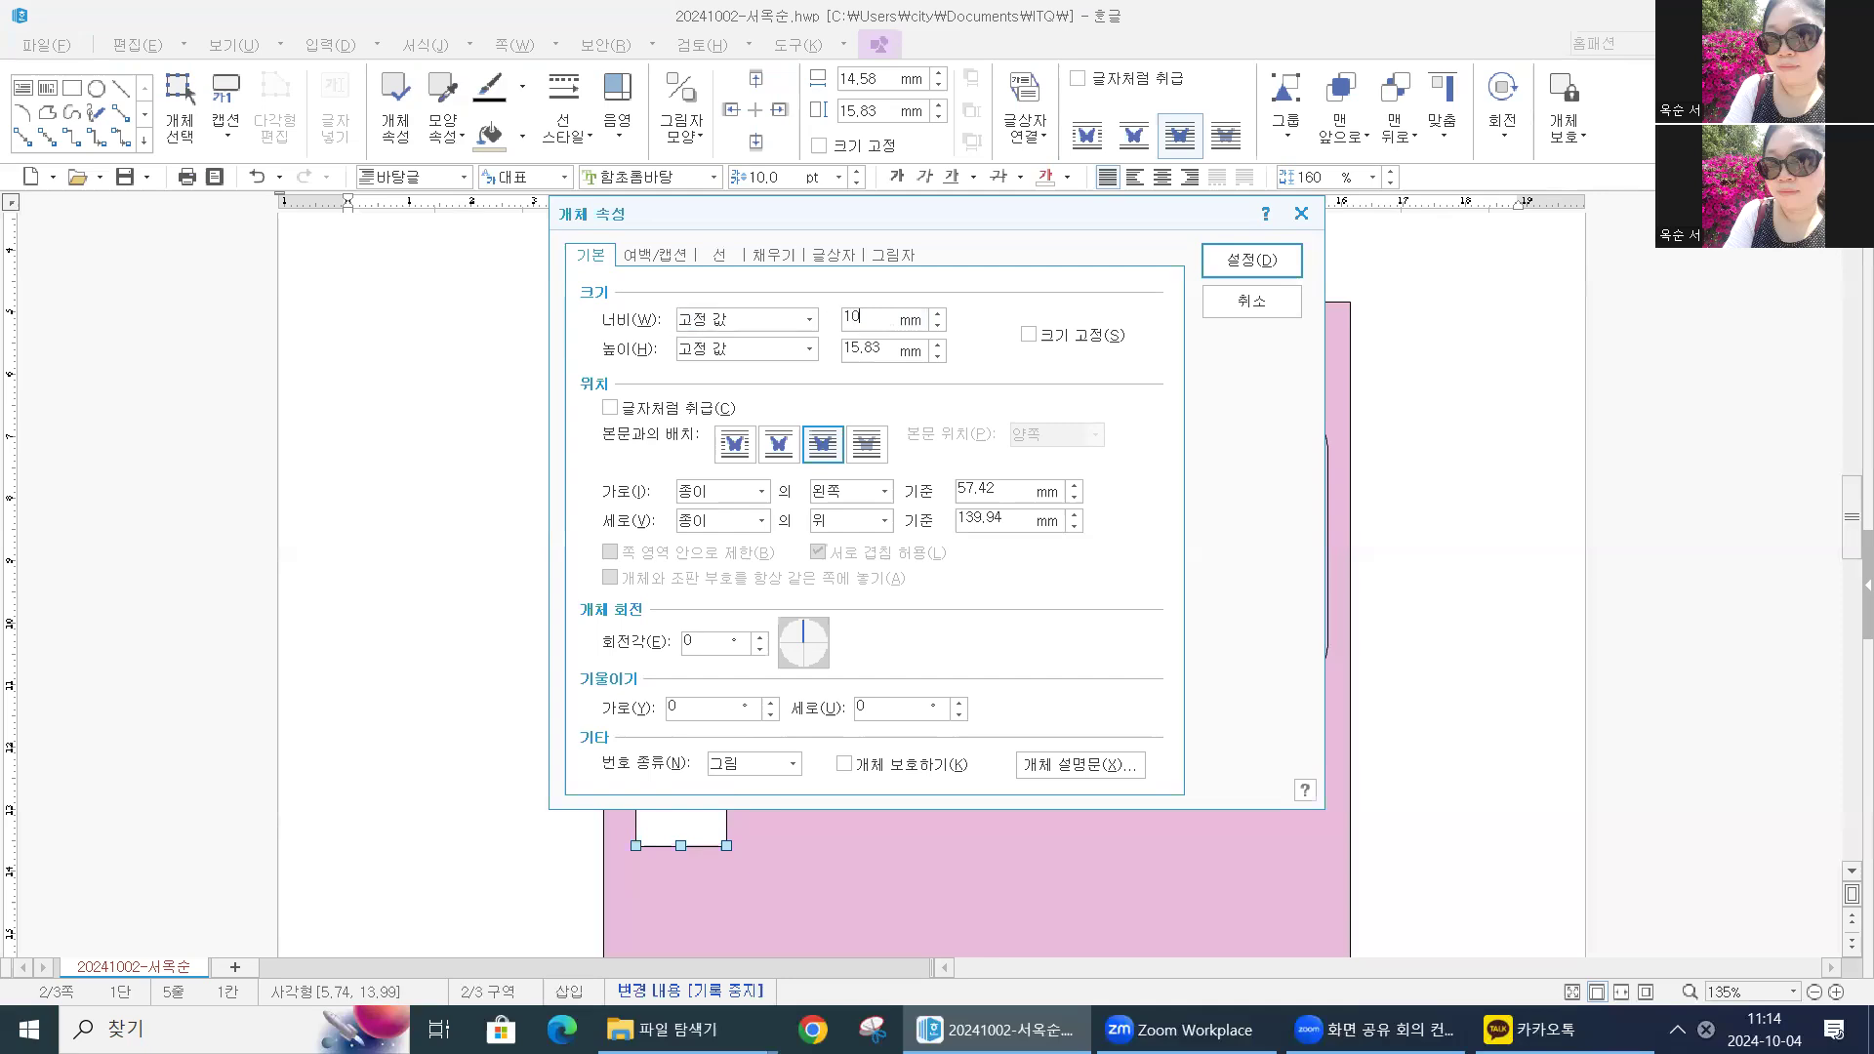
left_click_drag(881, 348, 681, 354)
type("15")
left_click(1041, 333)
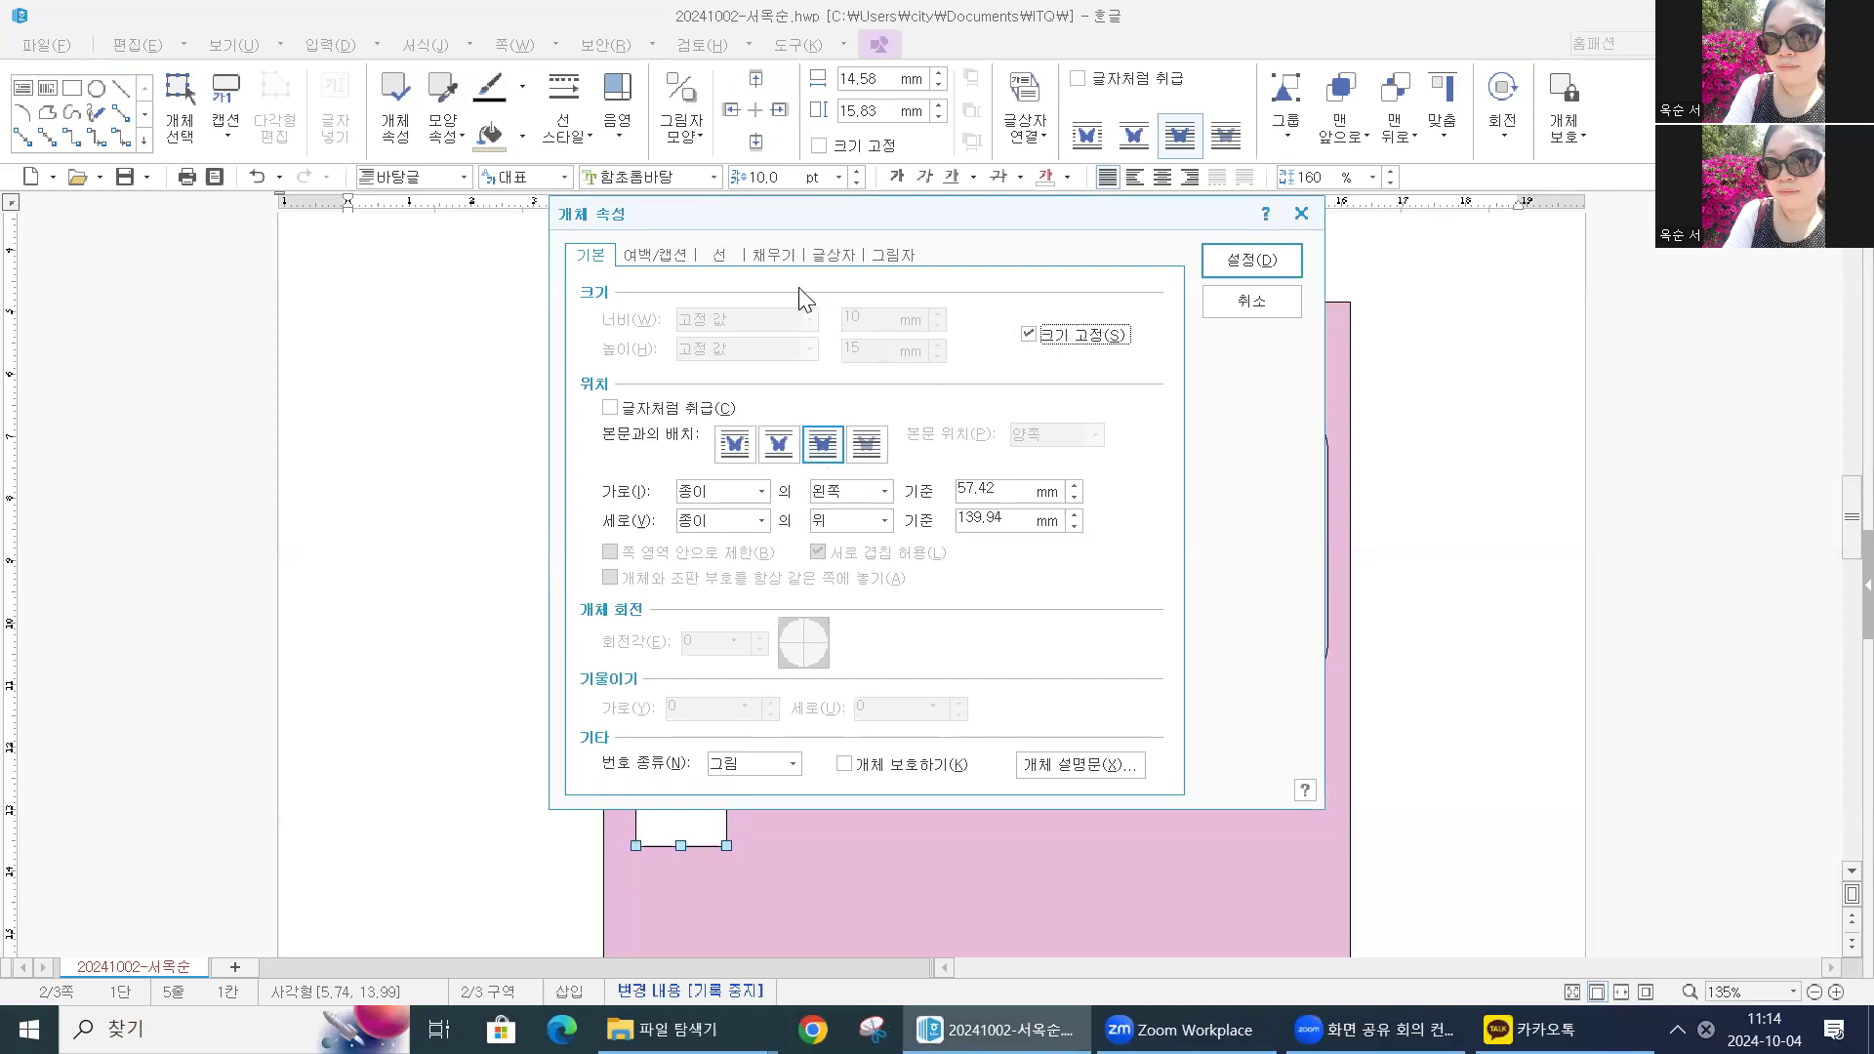
Give the small rectangle a white face colour and apply the object properties
left_click(789, 258)
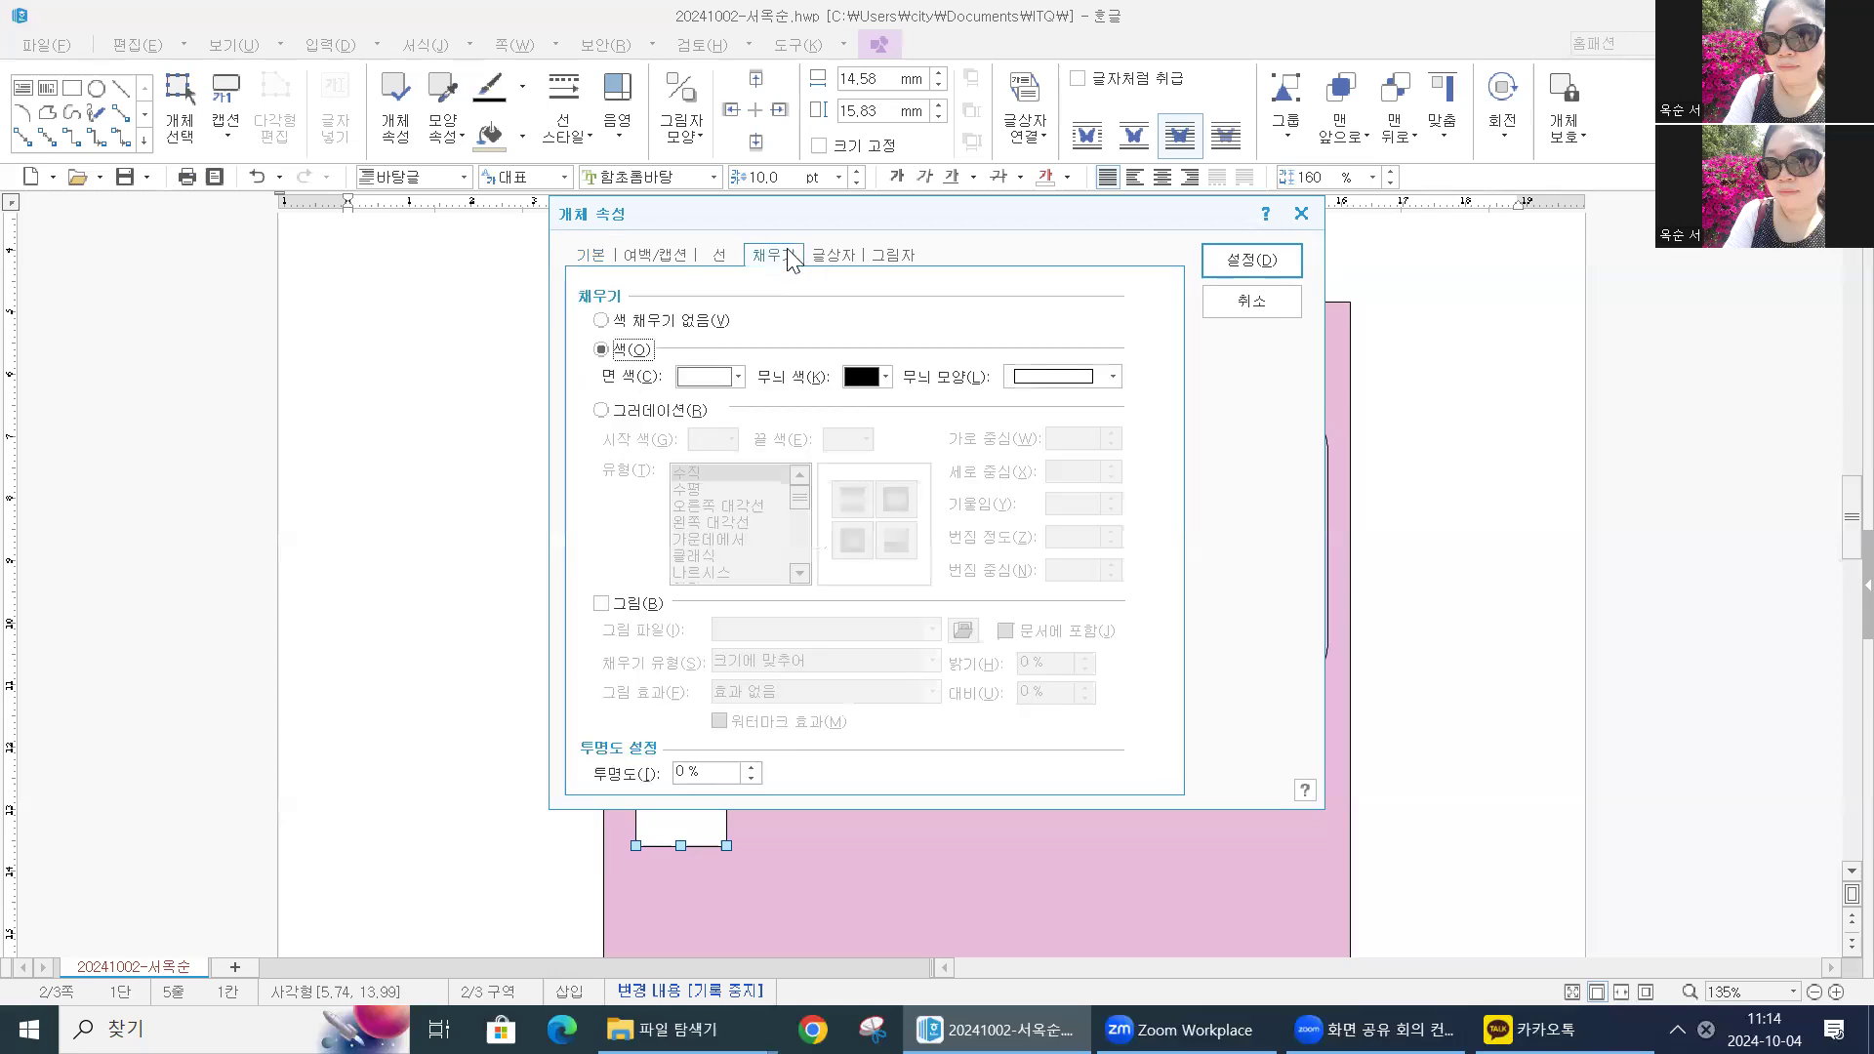
left_click(738, 378)
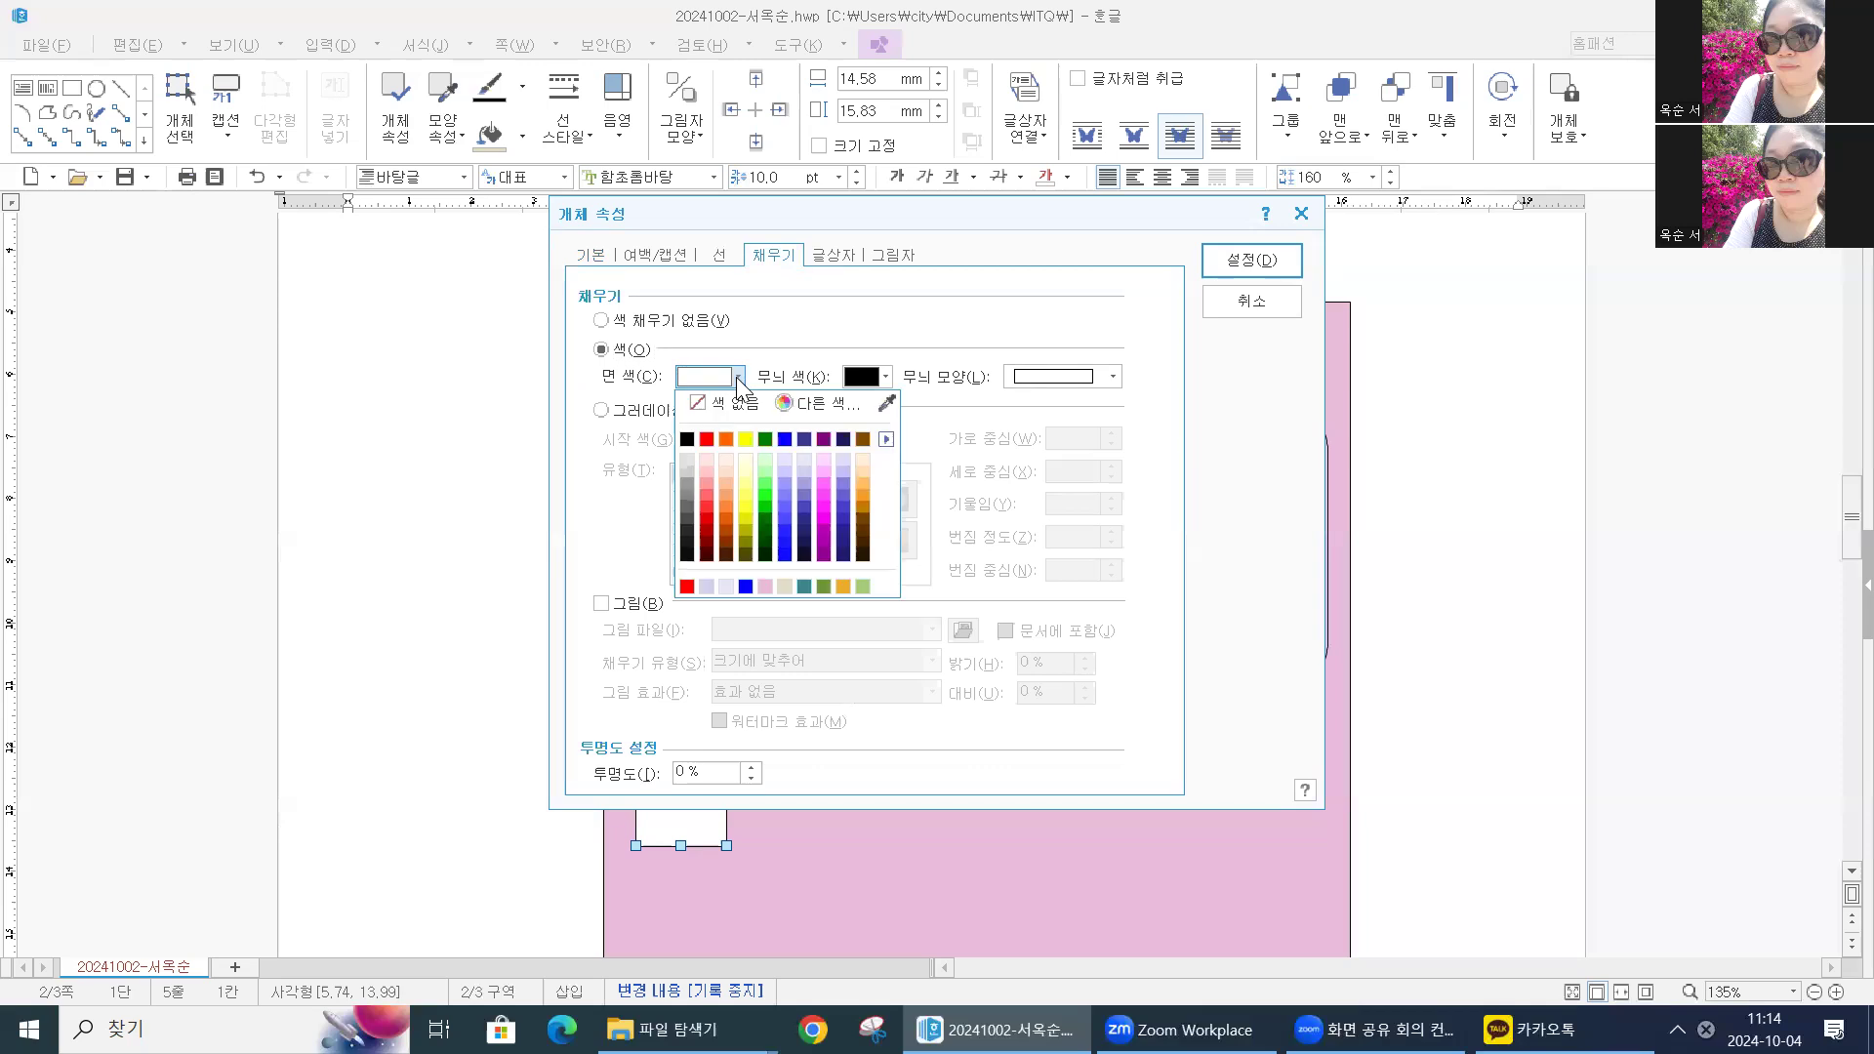
left_click(887, 440)
left_click(946, 436)
left_click(684, 437)
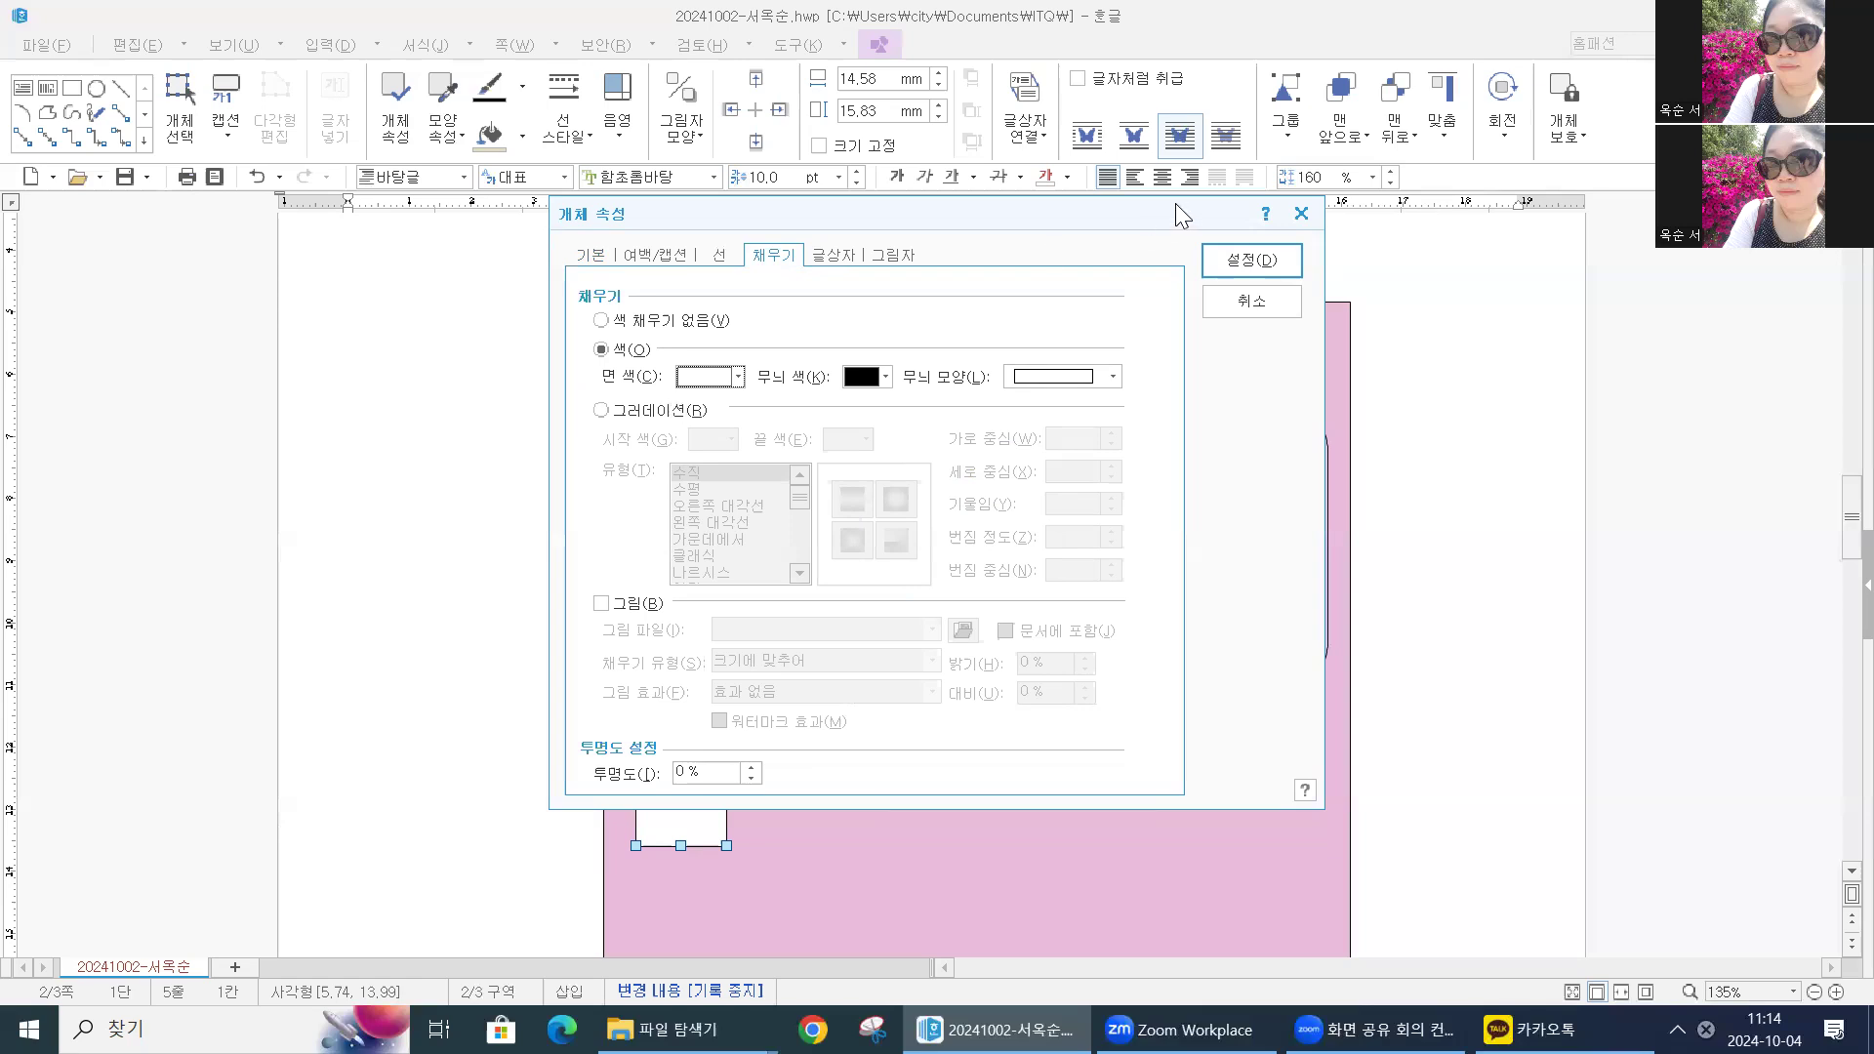
left_click(1266, 259)
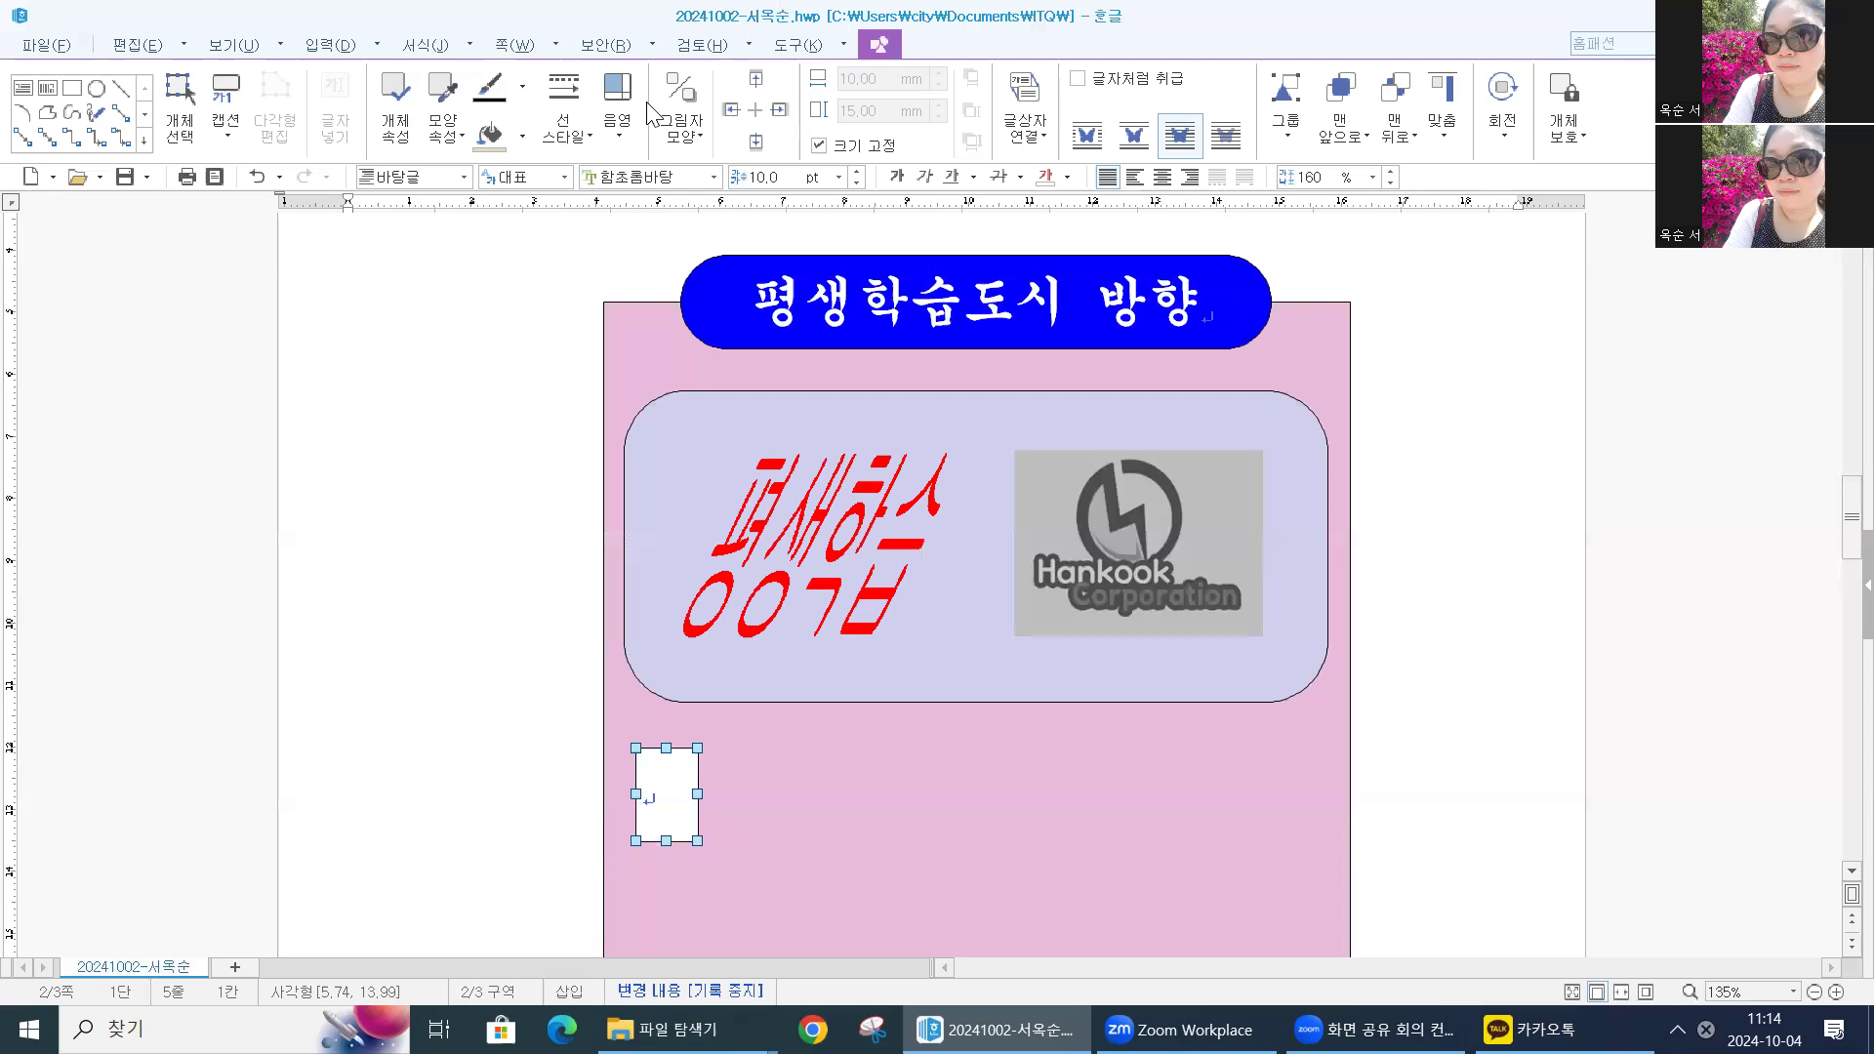
Format the small rectangle's text as 궁서, 20 pt, centre-aligned, and deselect the shape
left_click(715, 181)
scroll(727, 351, "up", 2)
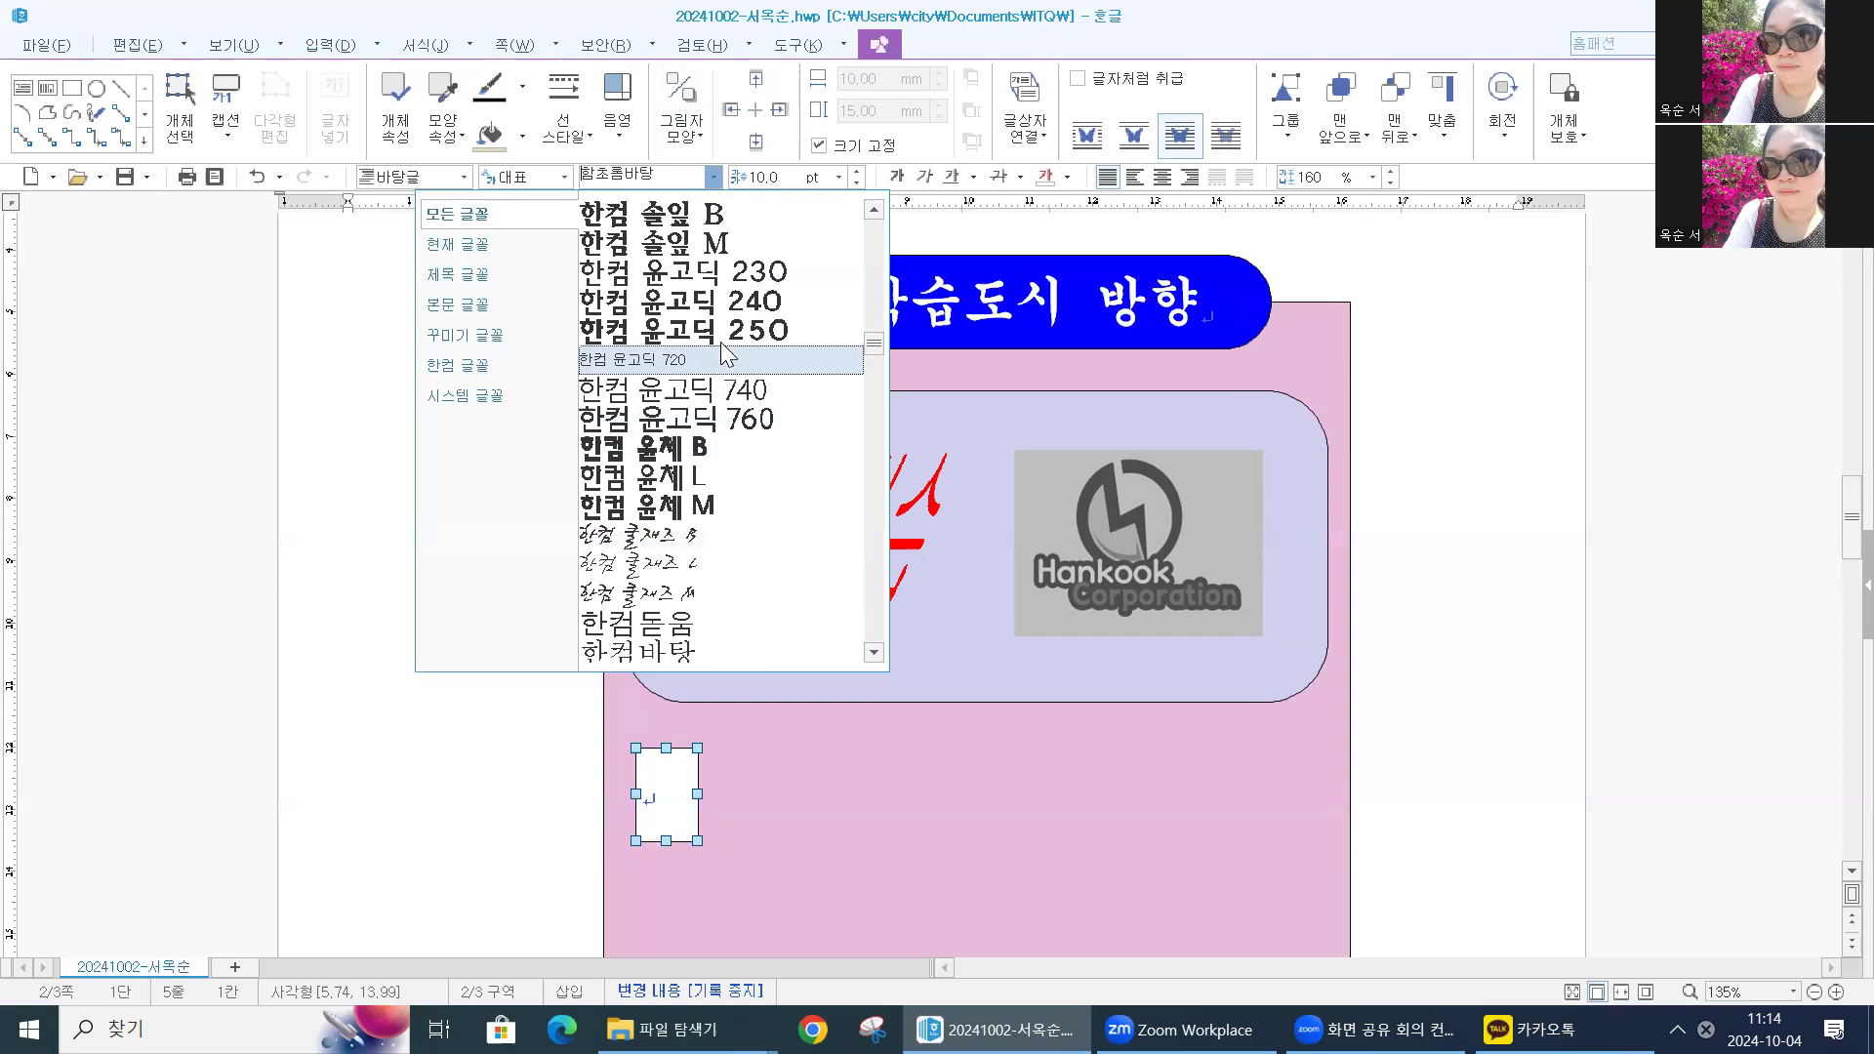
scroll(722, 344, "up", 4)
left_click_drag(869, 316, 844, 182)
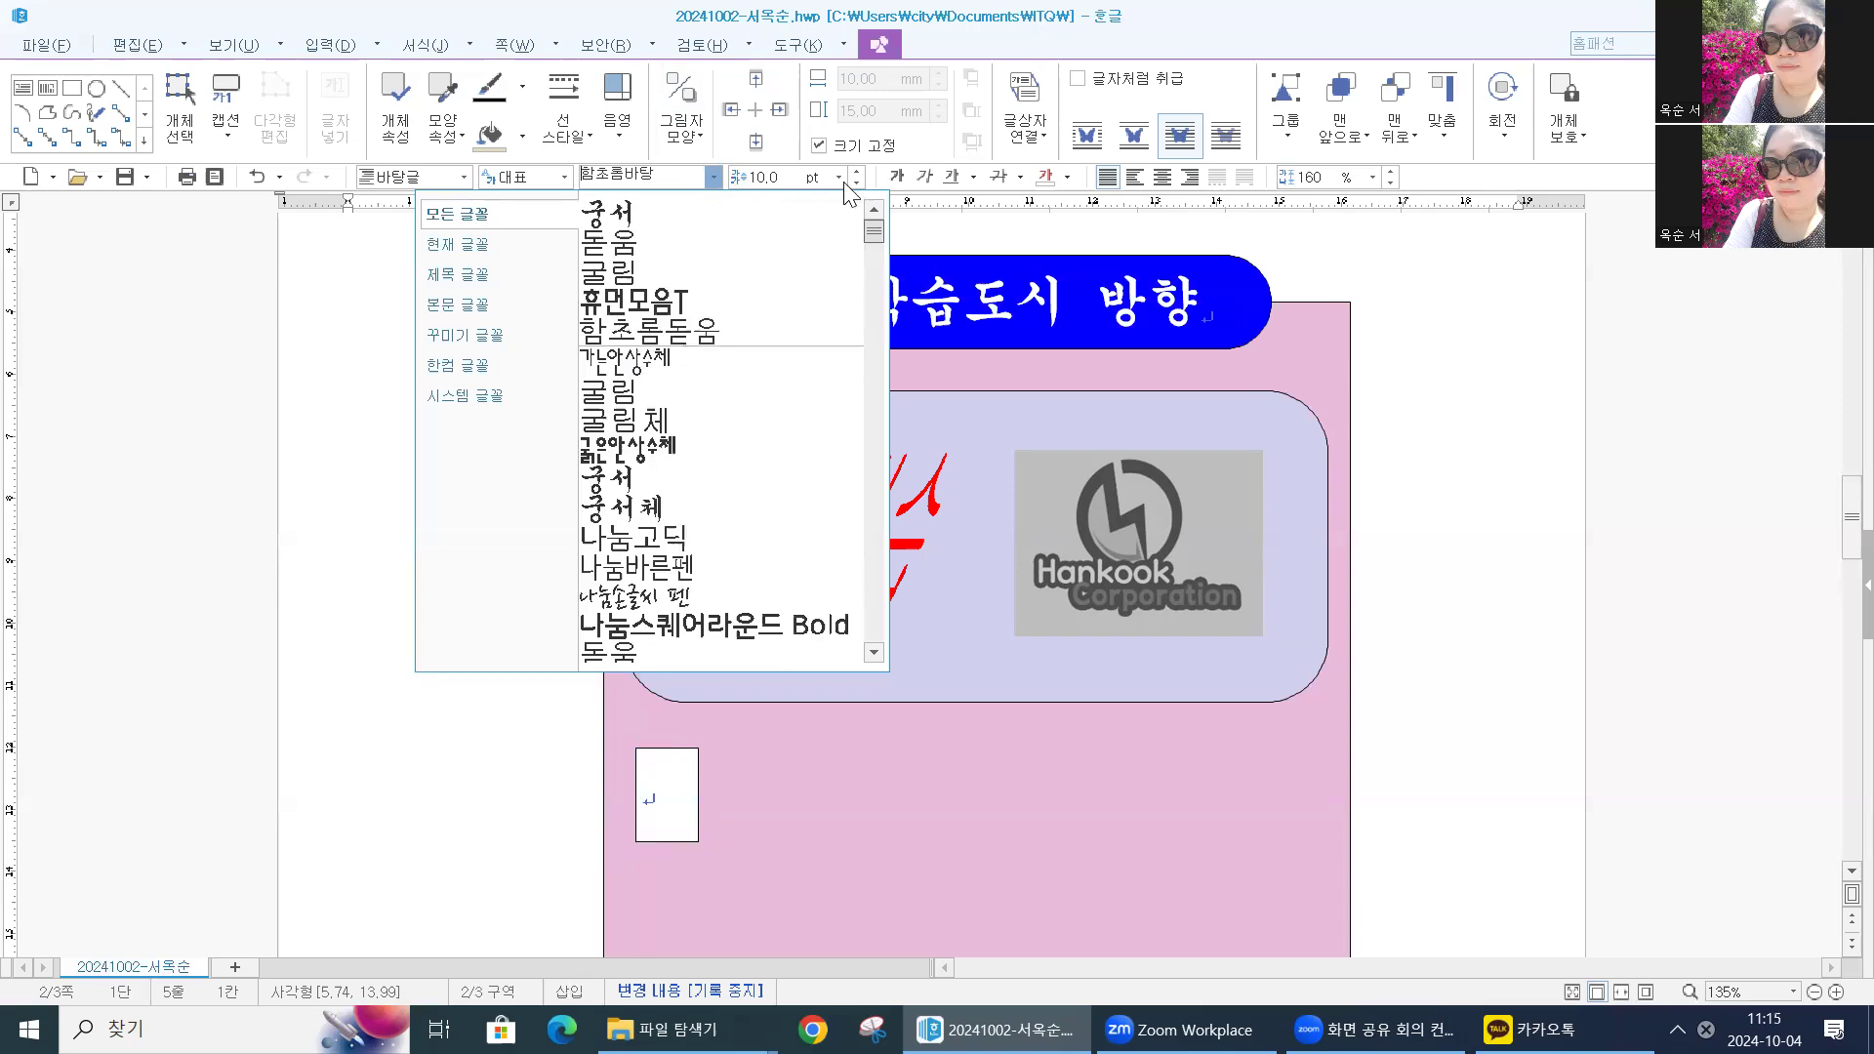
left_click(696, 216)
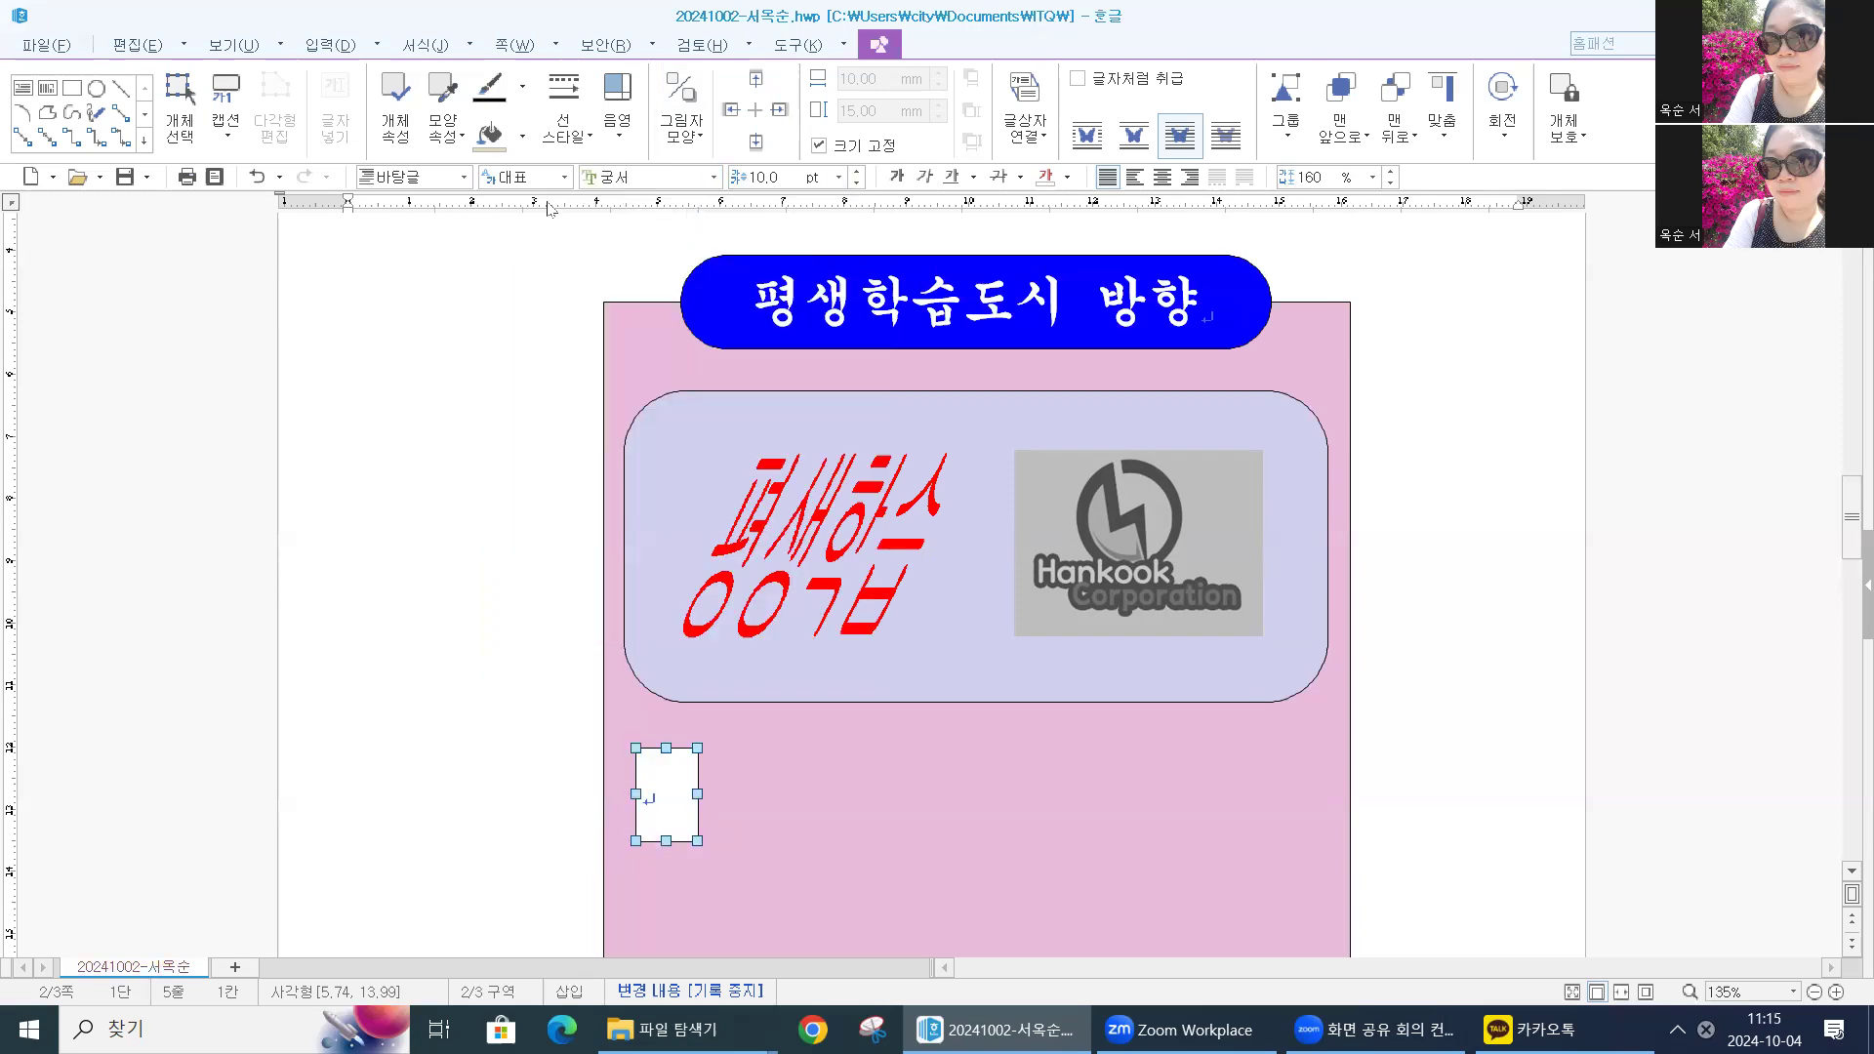
left_click(837, 181)
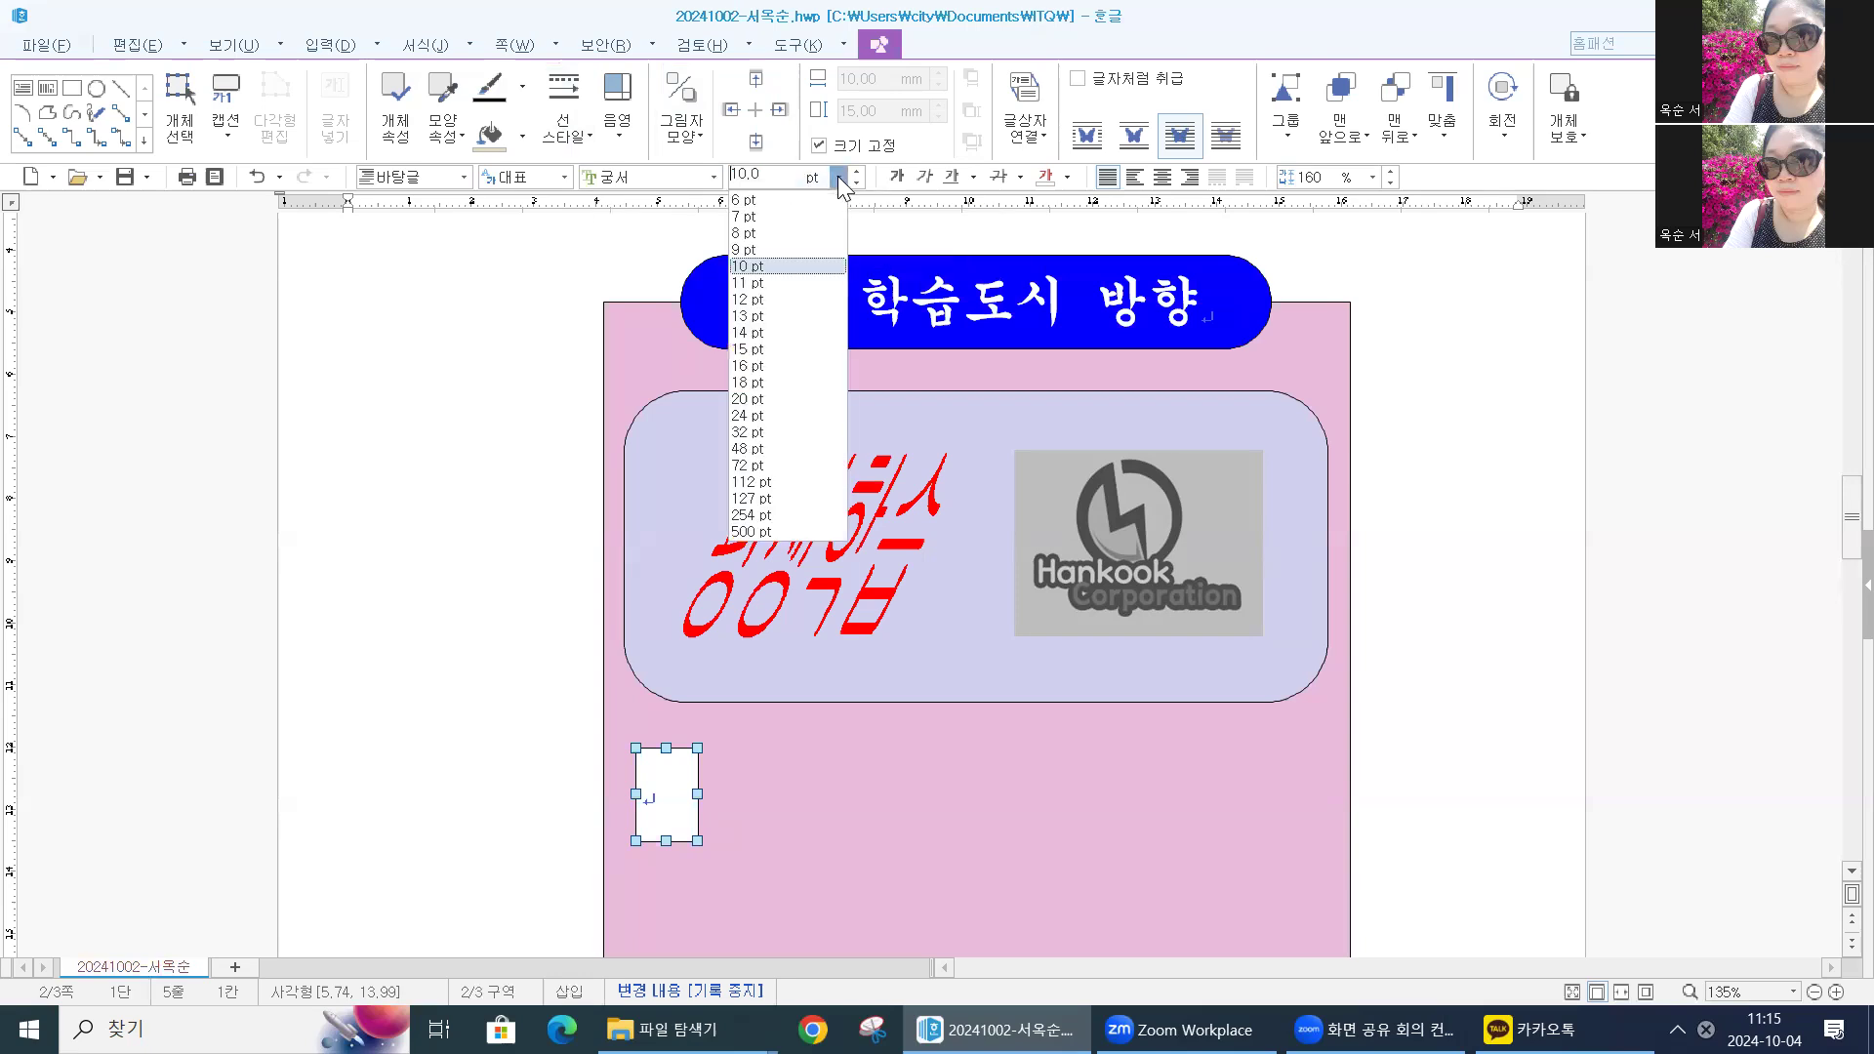
left_click(782, 401)
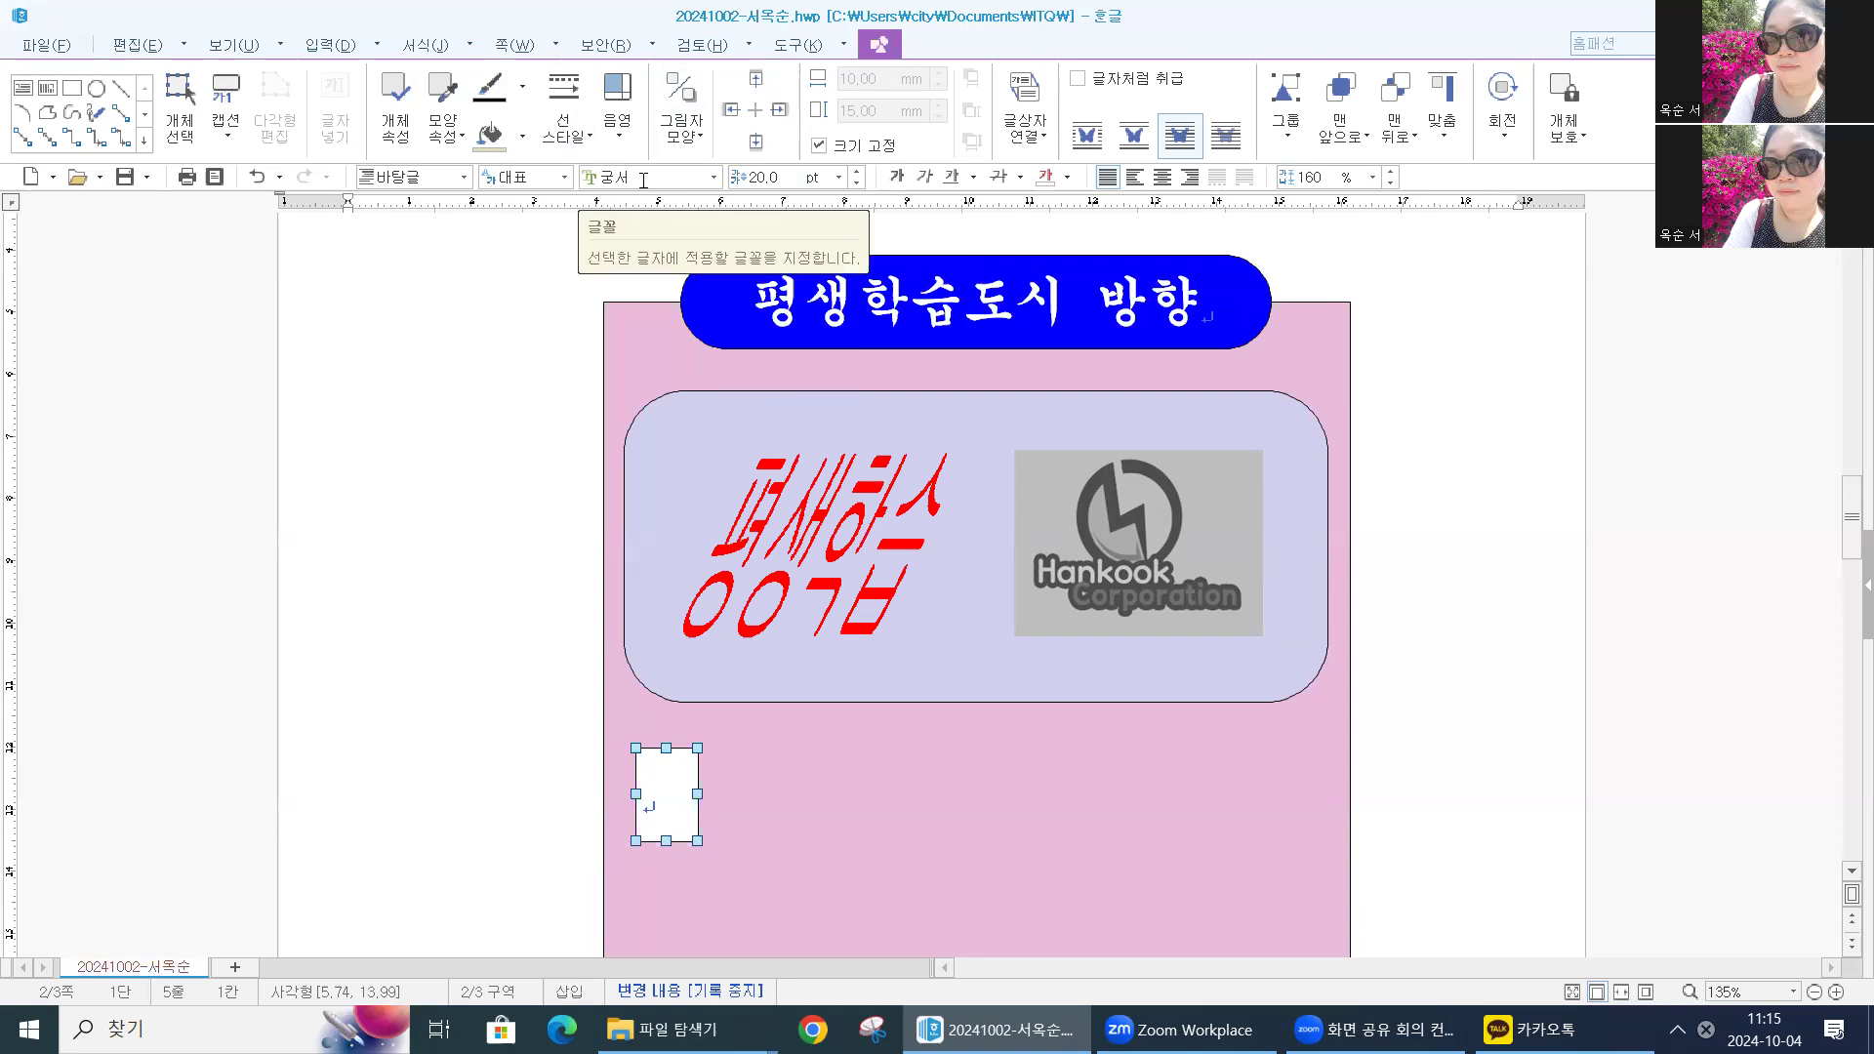
left_click(1160, 178)
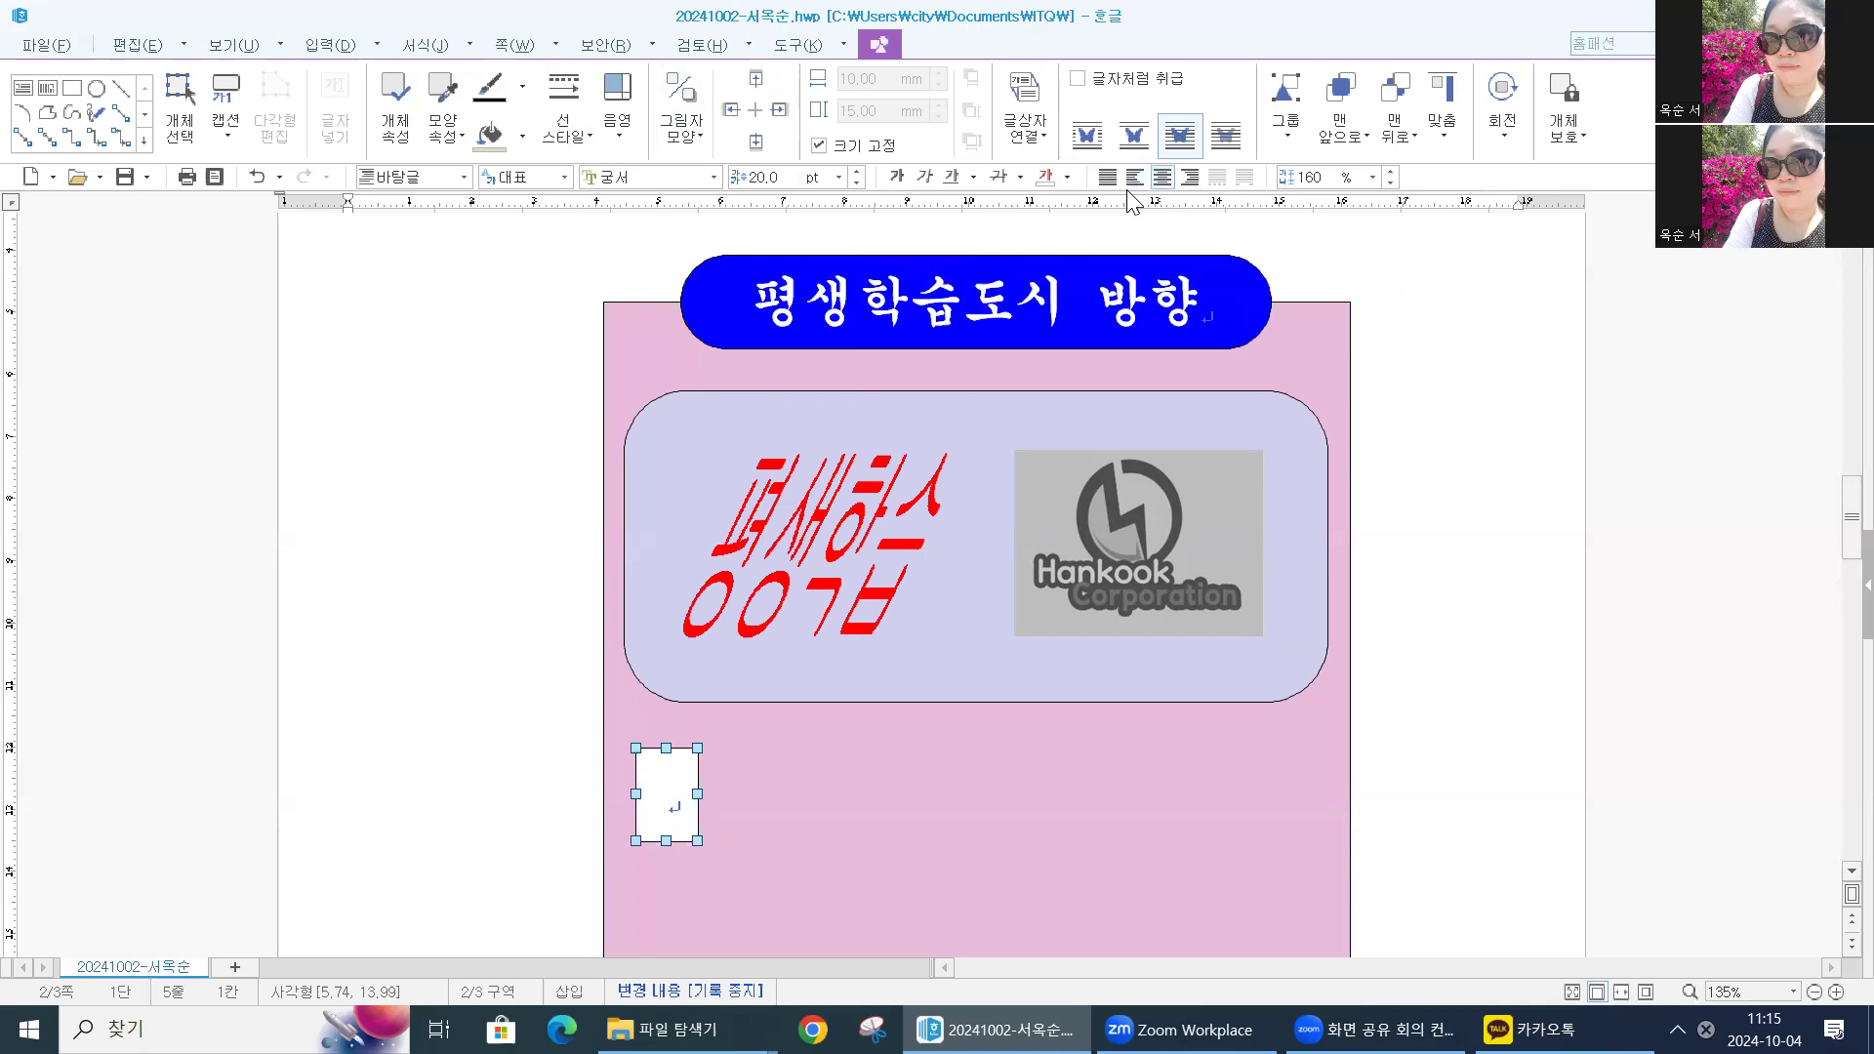
left_click(536, 778)
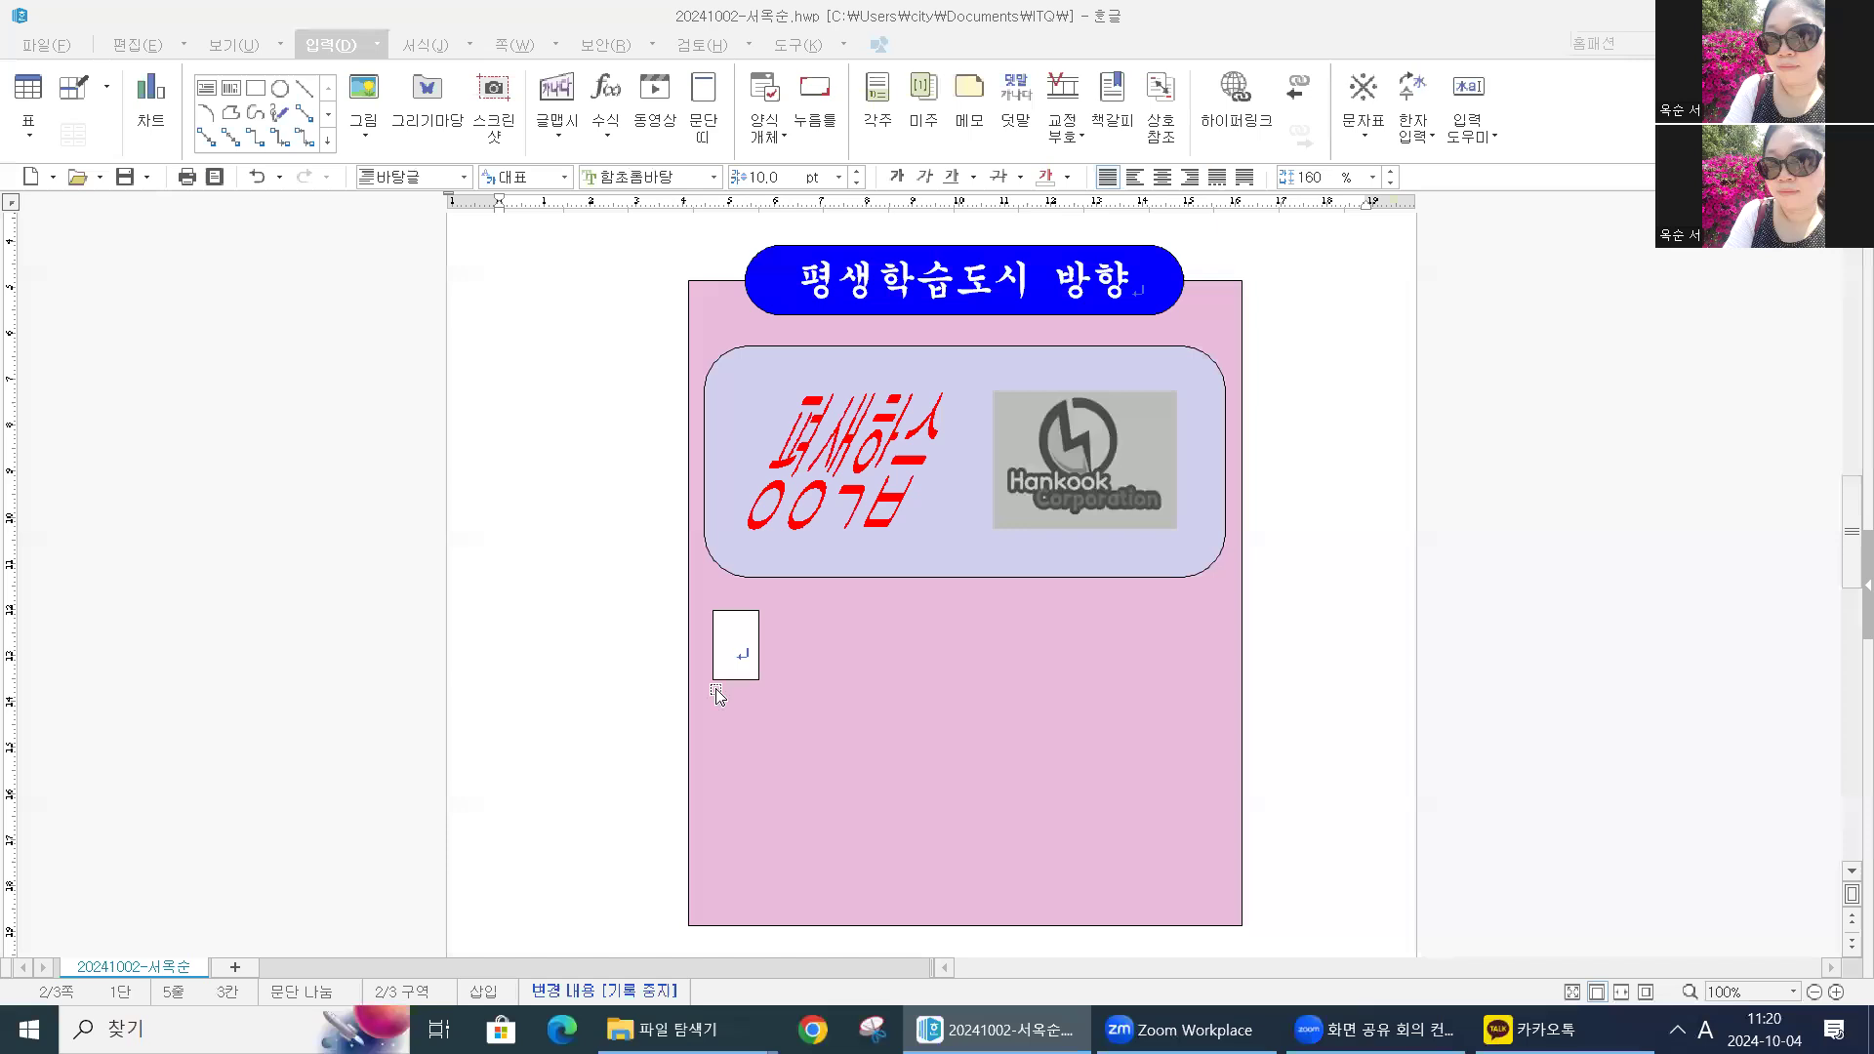
Enter the number 1 inside the small white rectangle and leave its text editing
left_click(744, 616)
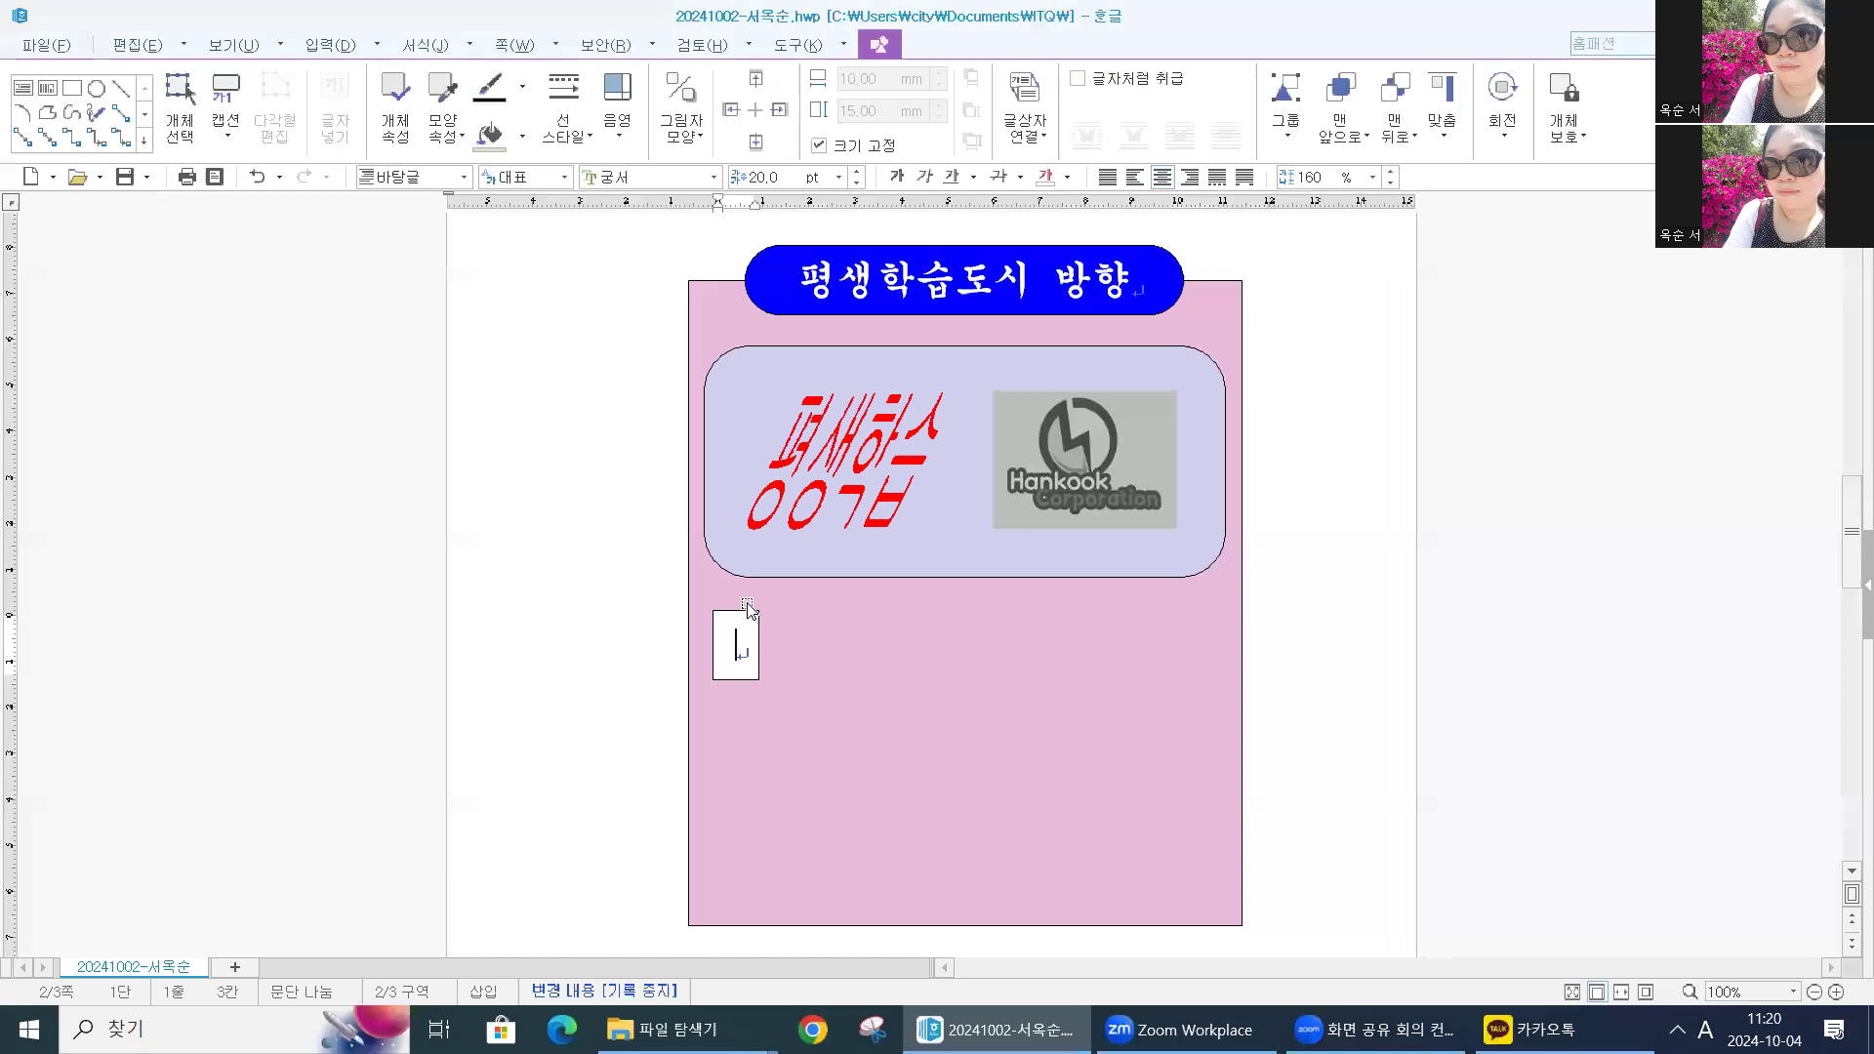
left_click(748, 624)
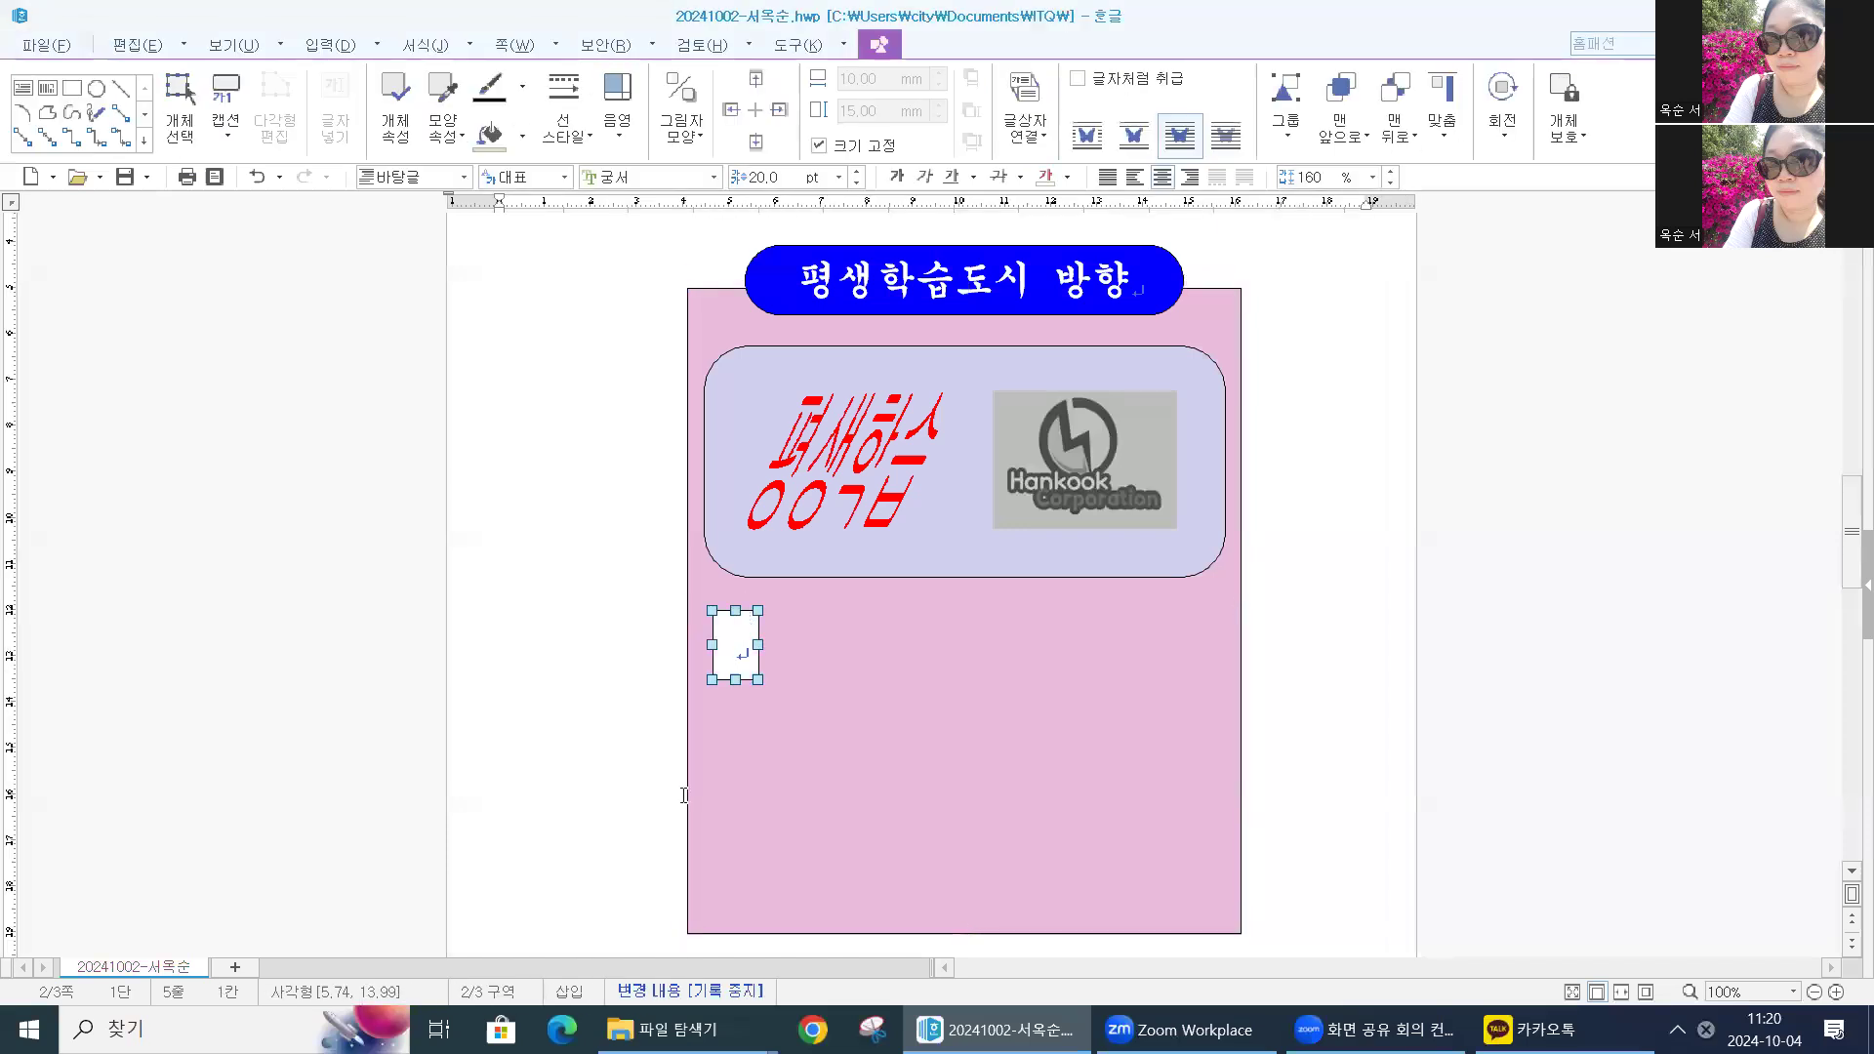
left_click(550, 542)
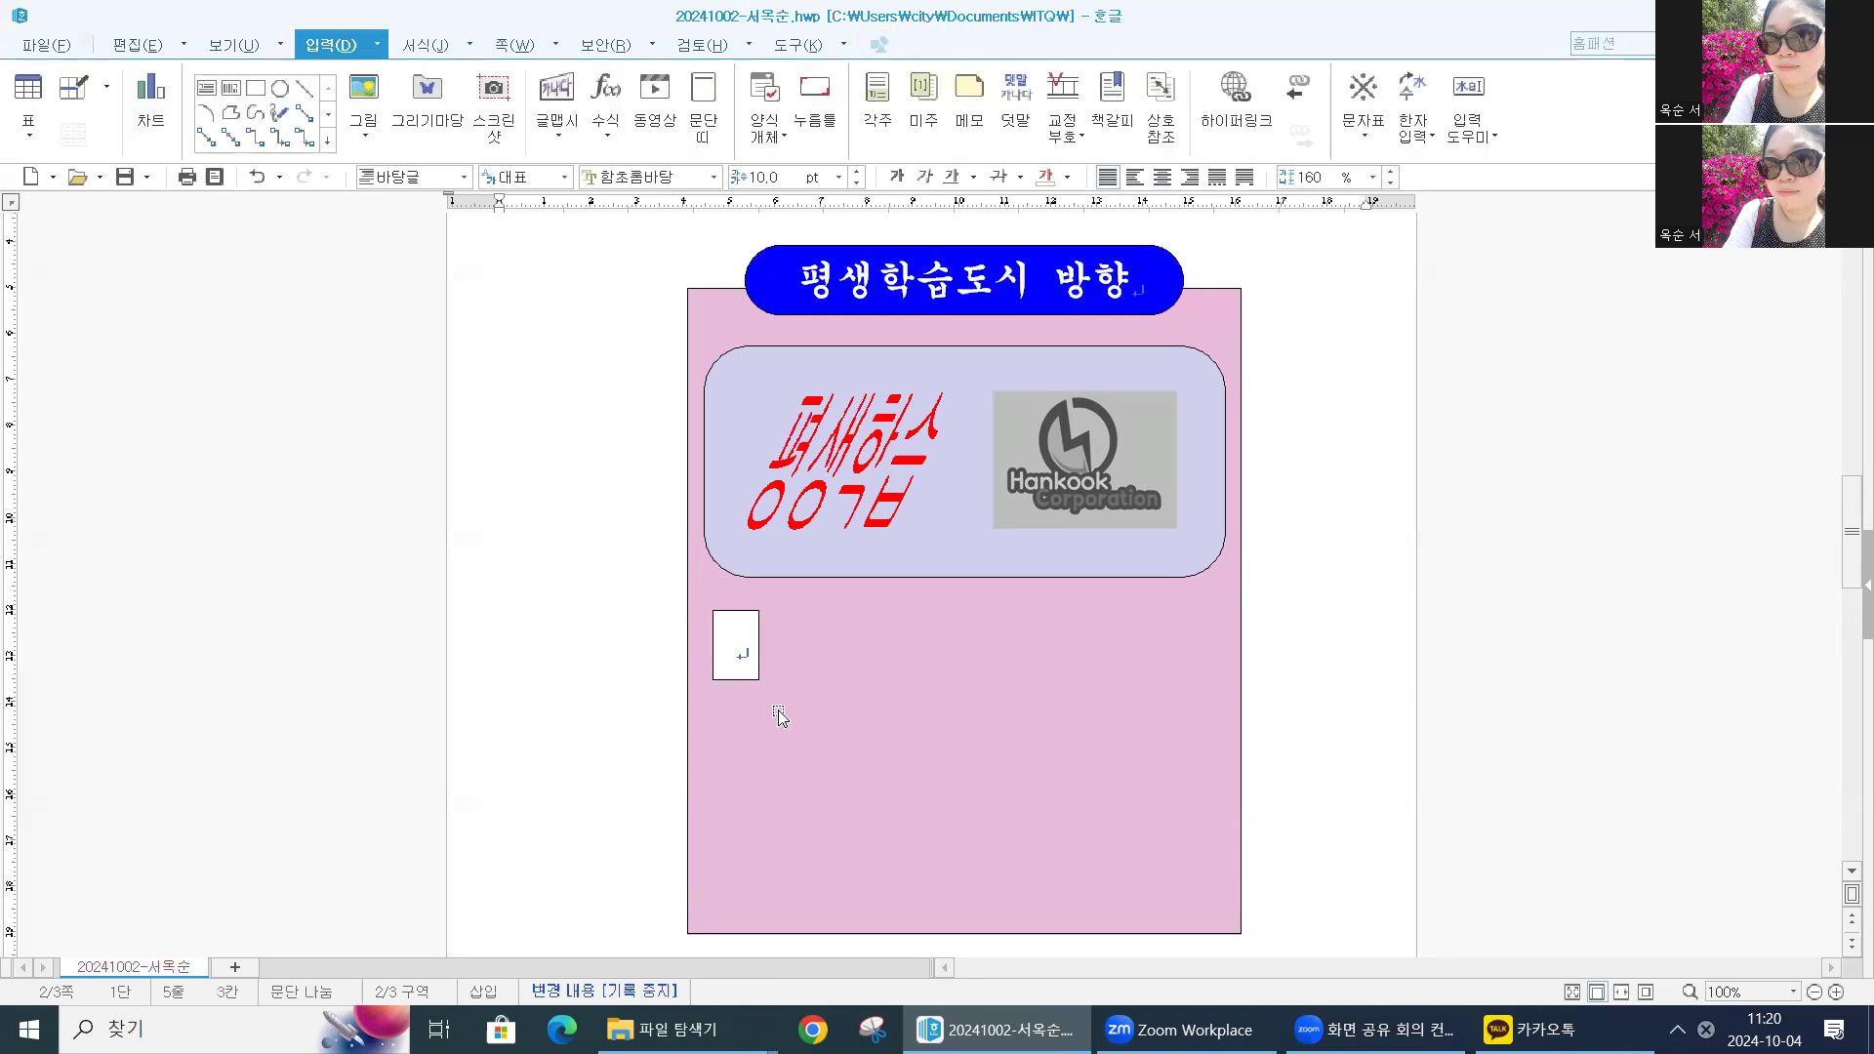
left_click(736, 650)
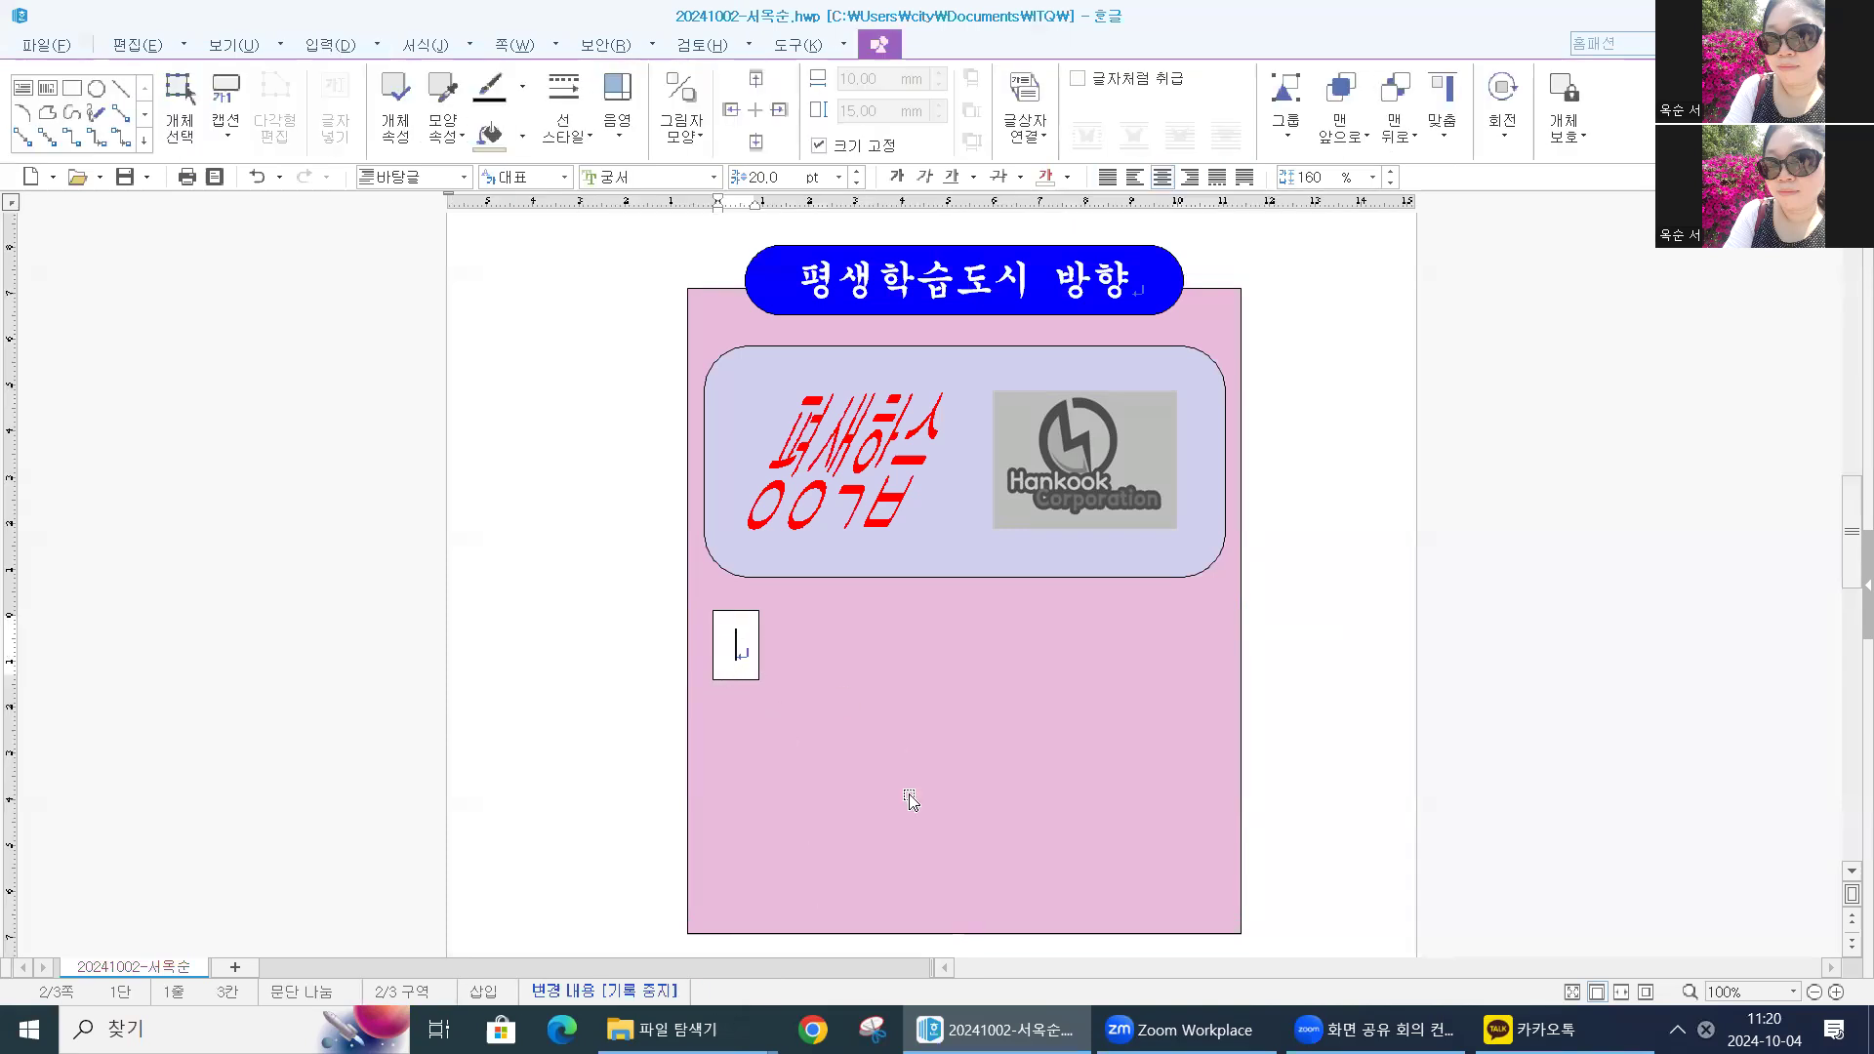
type("1")
left_click(554, 784)
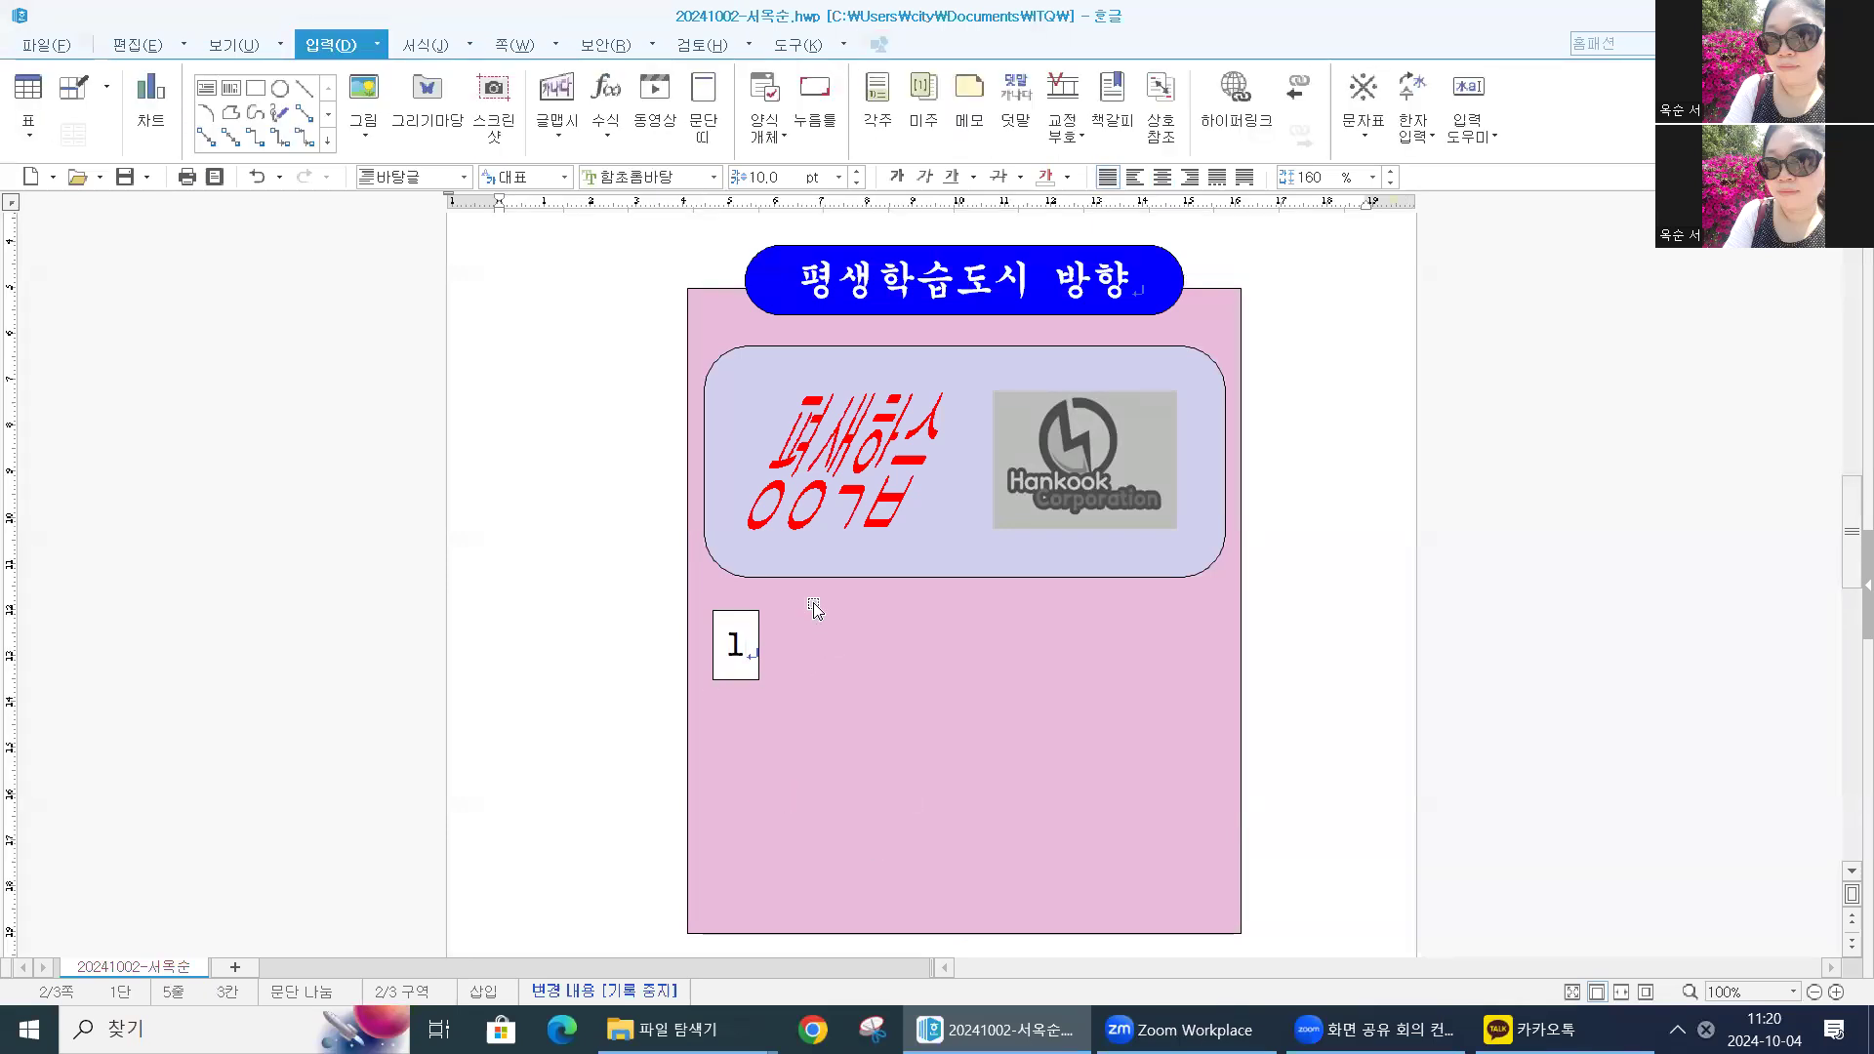
Draw an ellipse about 8 × 6 mm over the numbered box's upper-right corner and choose a light teal face colour for it
left_click(281, 90)
left_click_drag(739, 598, 774, 626)
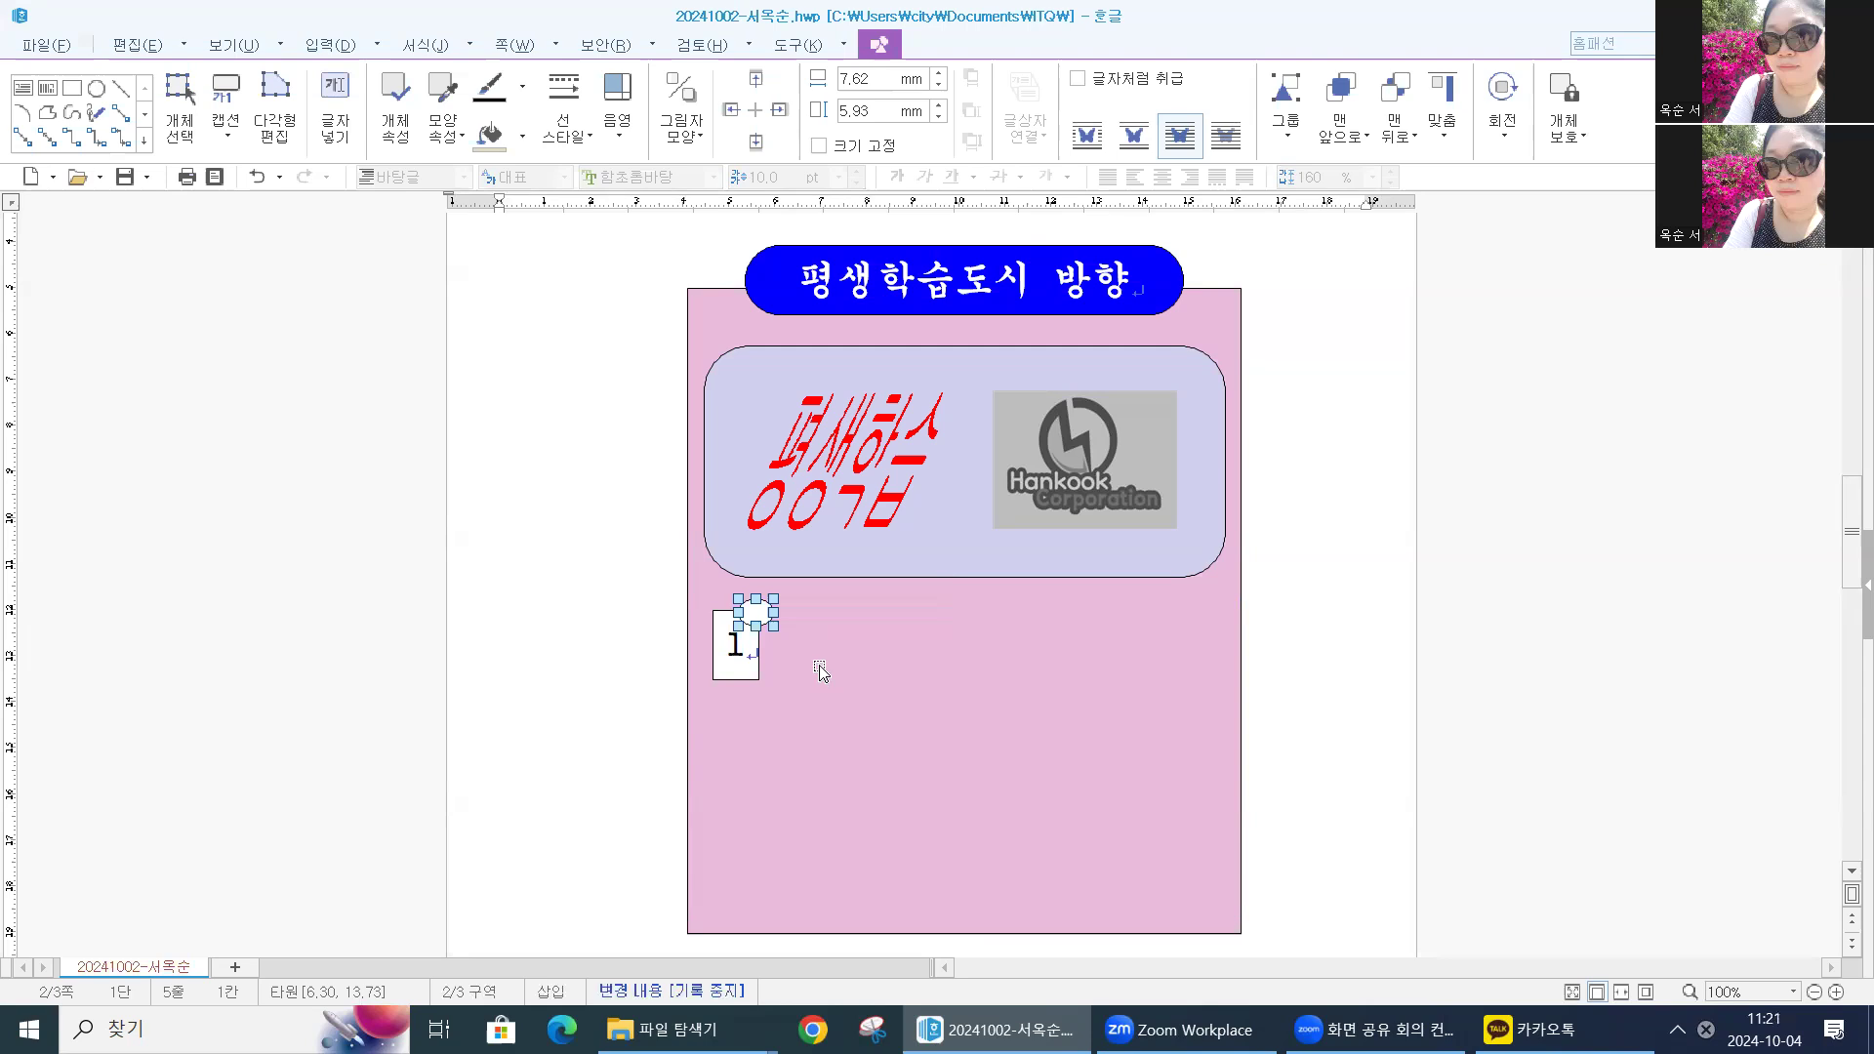
double_click(755, 611)
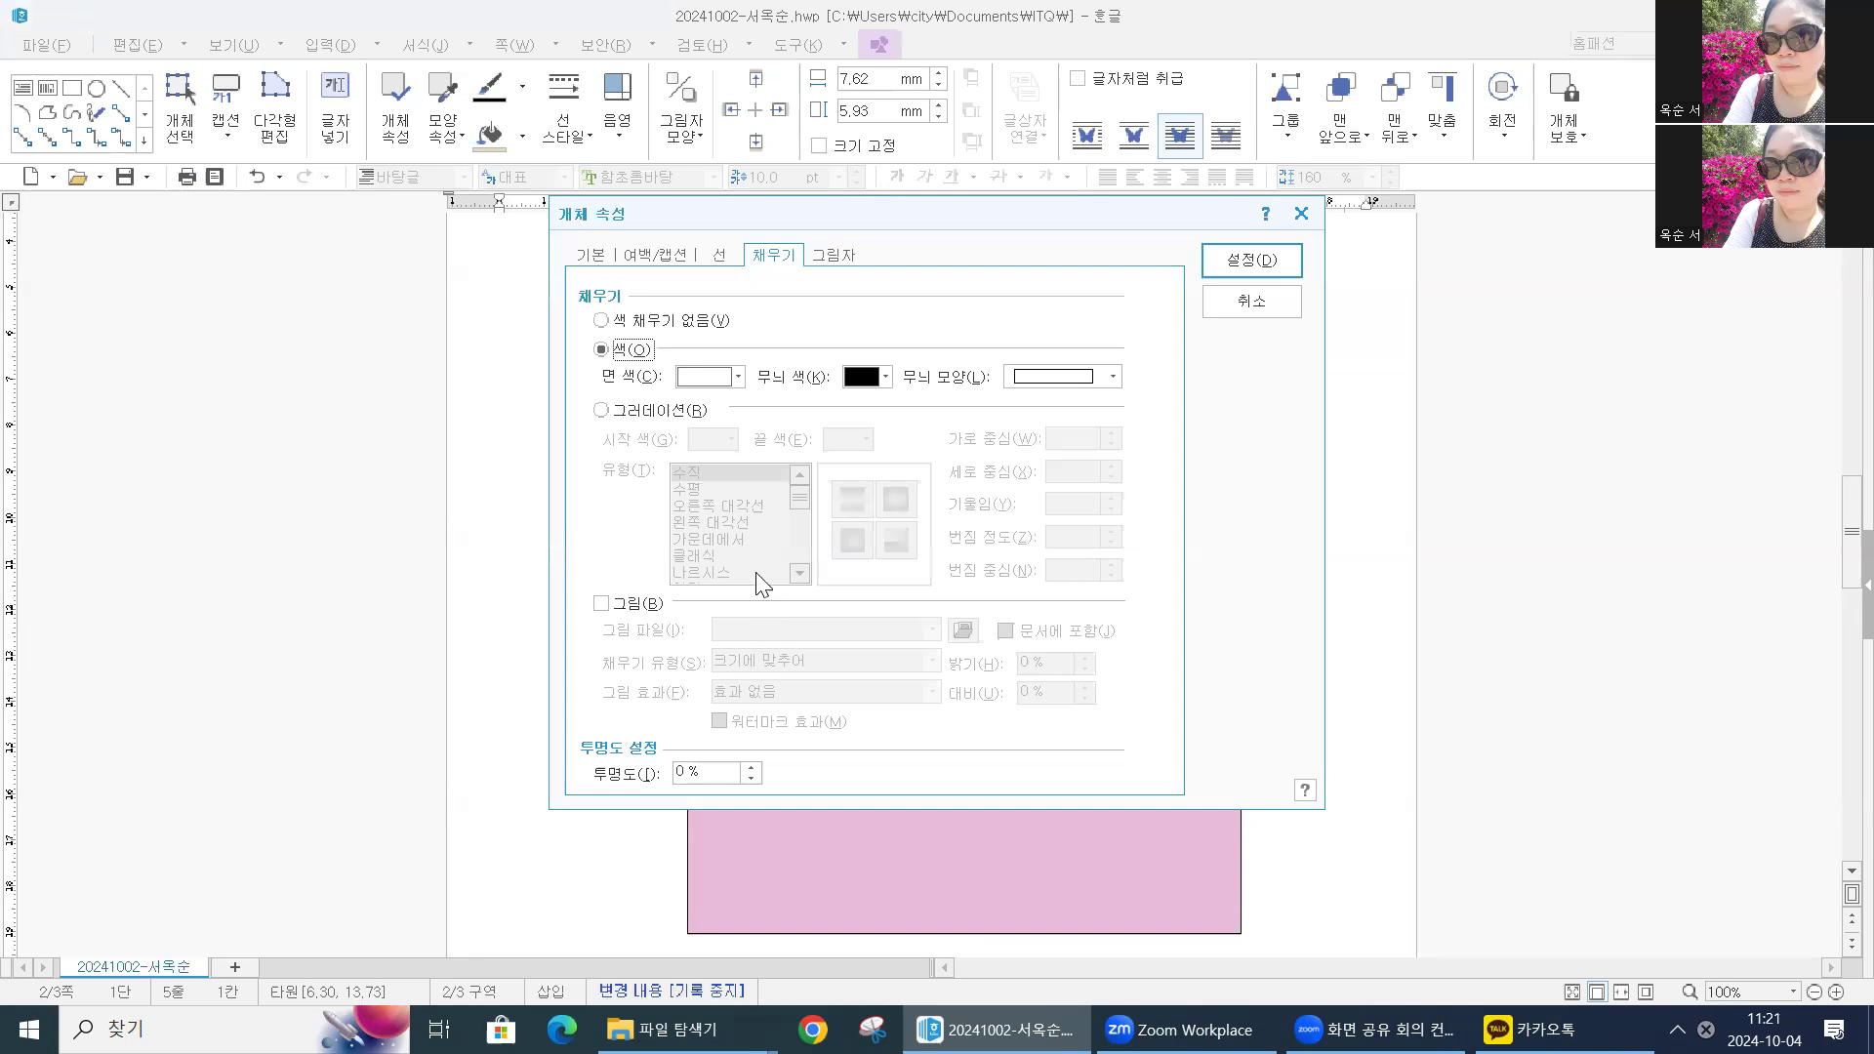
left_click(737, 378)
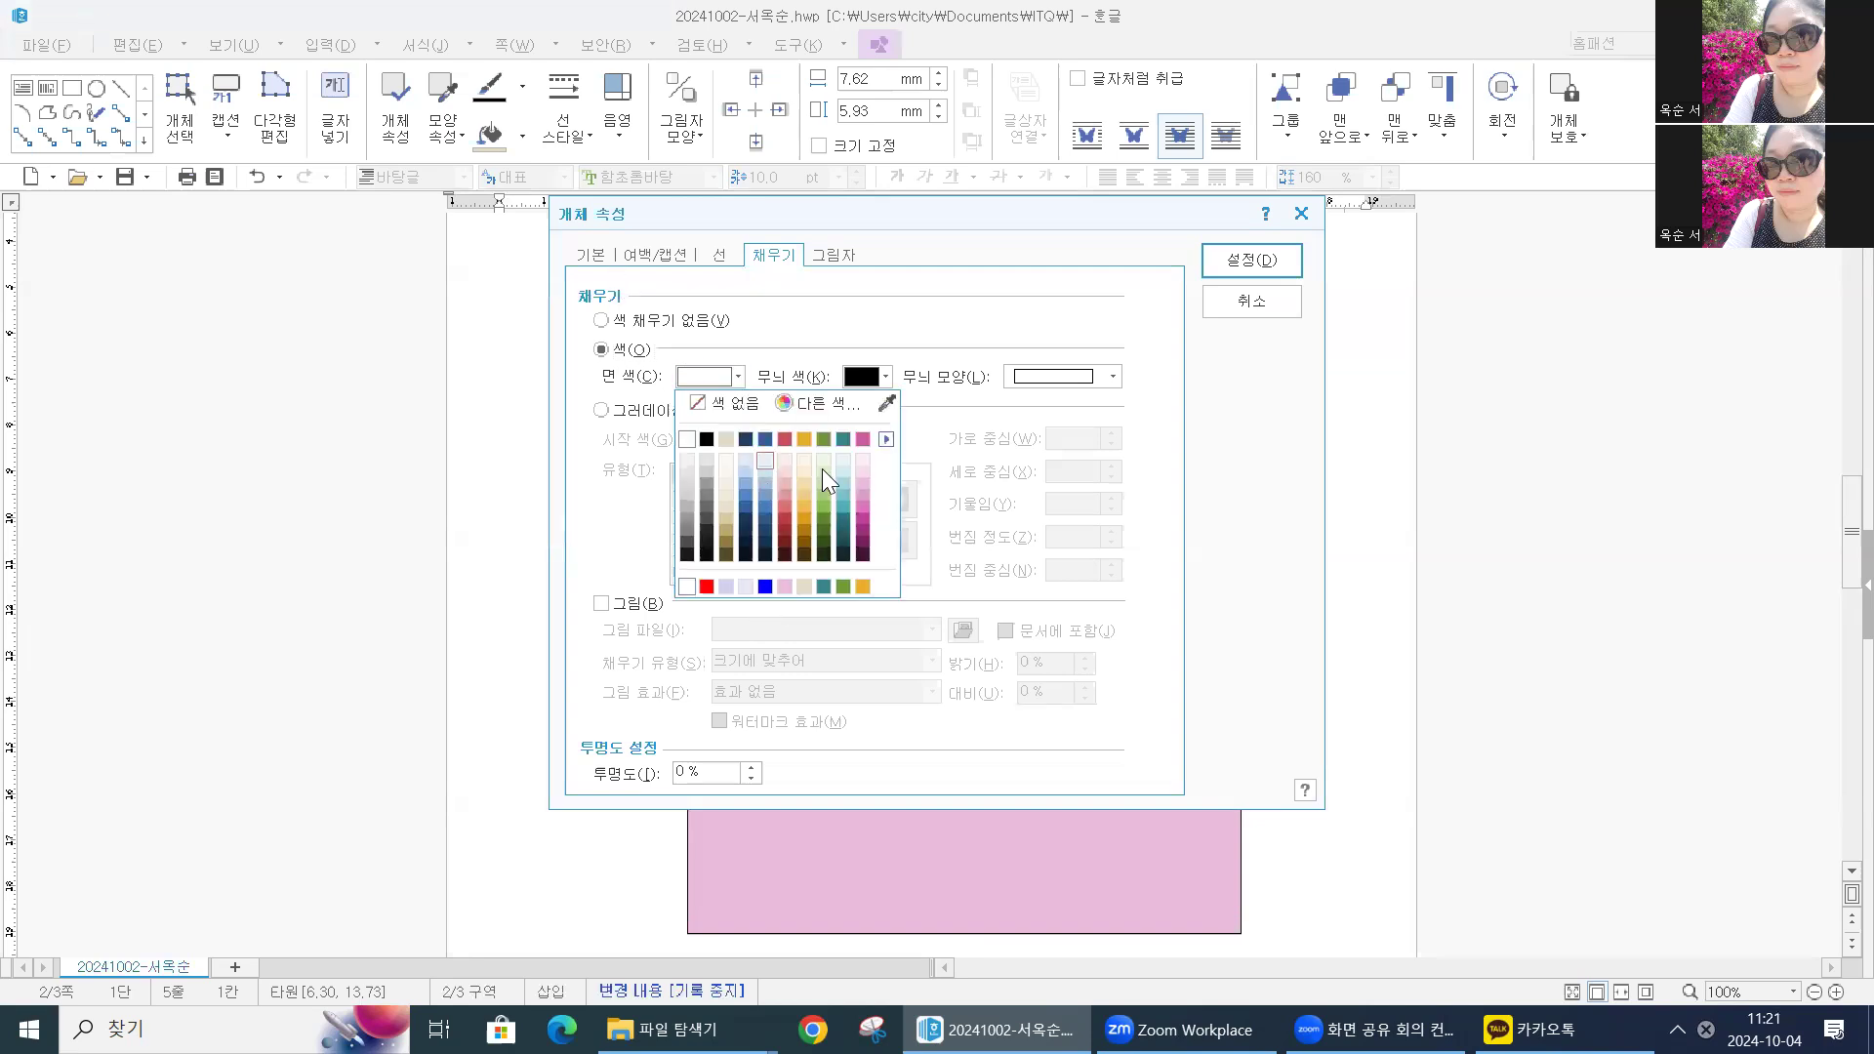
left_click(843, 484)
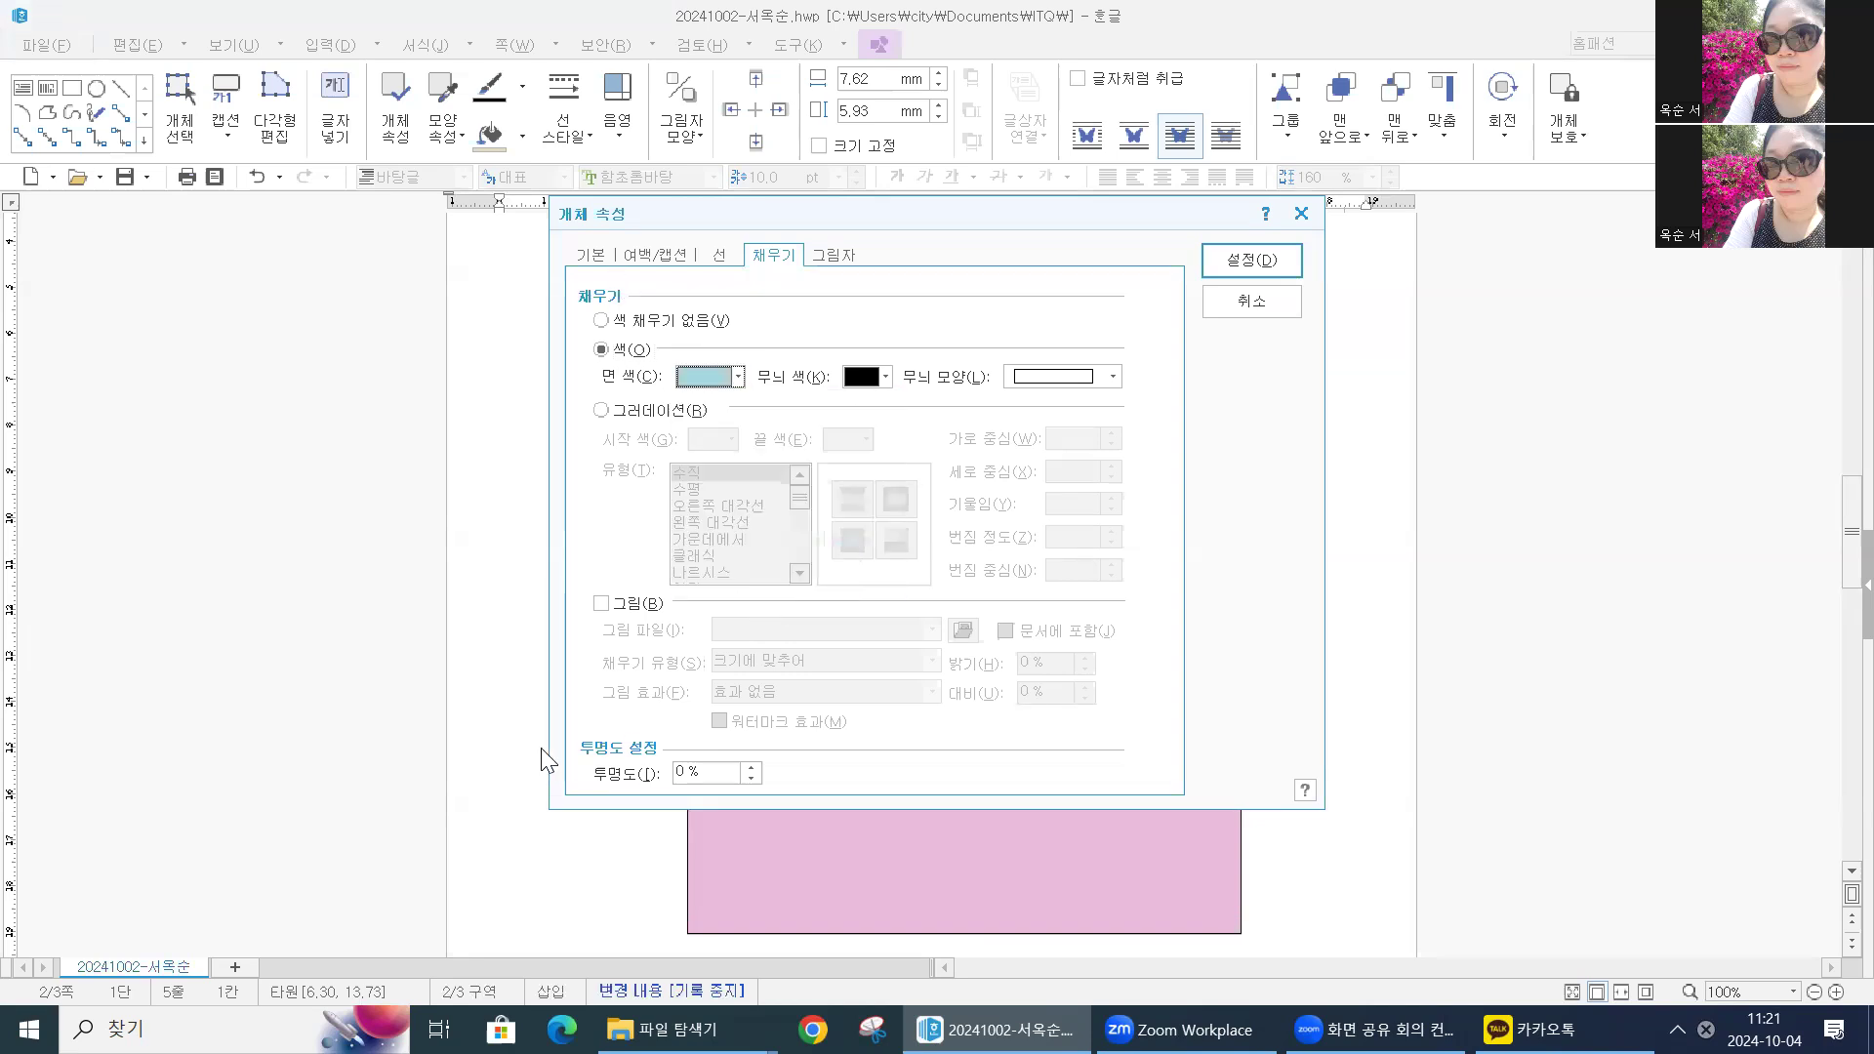
Set the ellipse's width to 10 mm and height to 7 mm, lock its size, apply the properties and deselect it
left_click(602, 259)
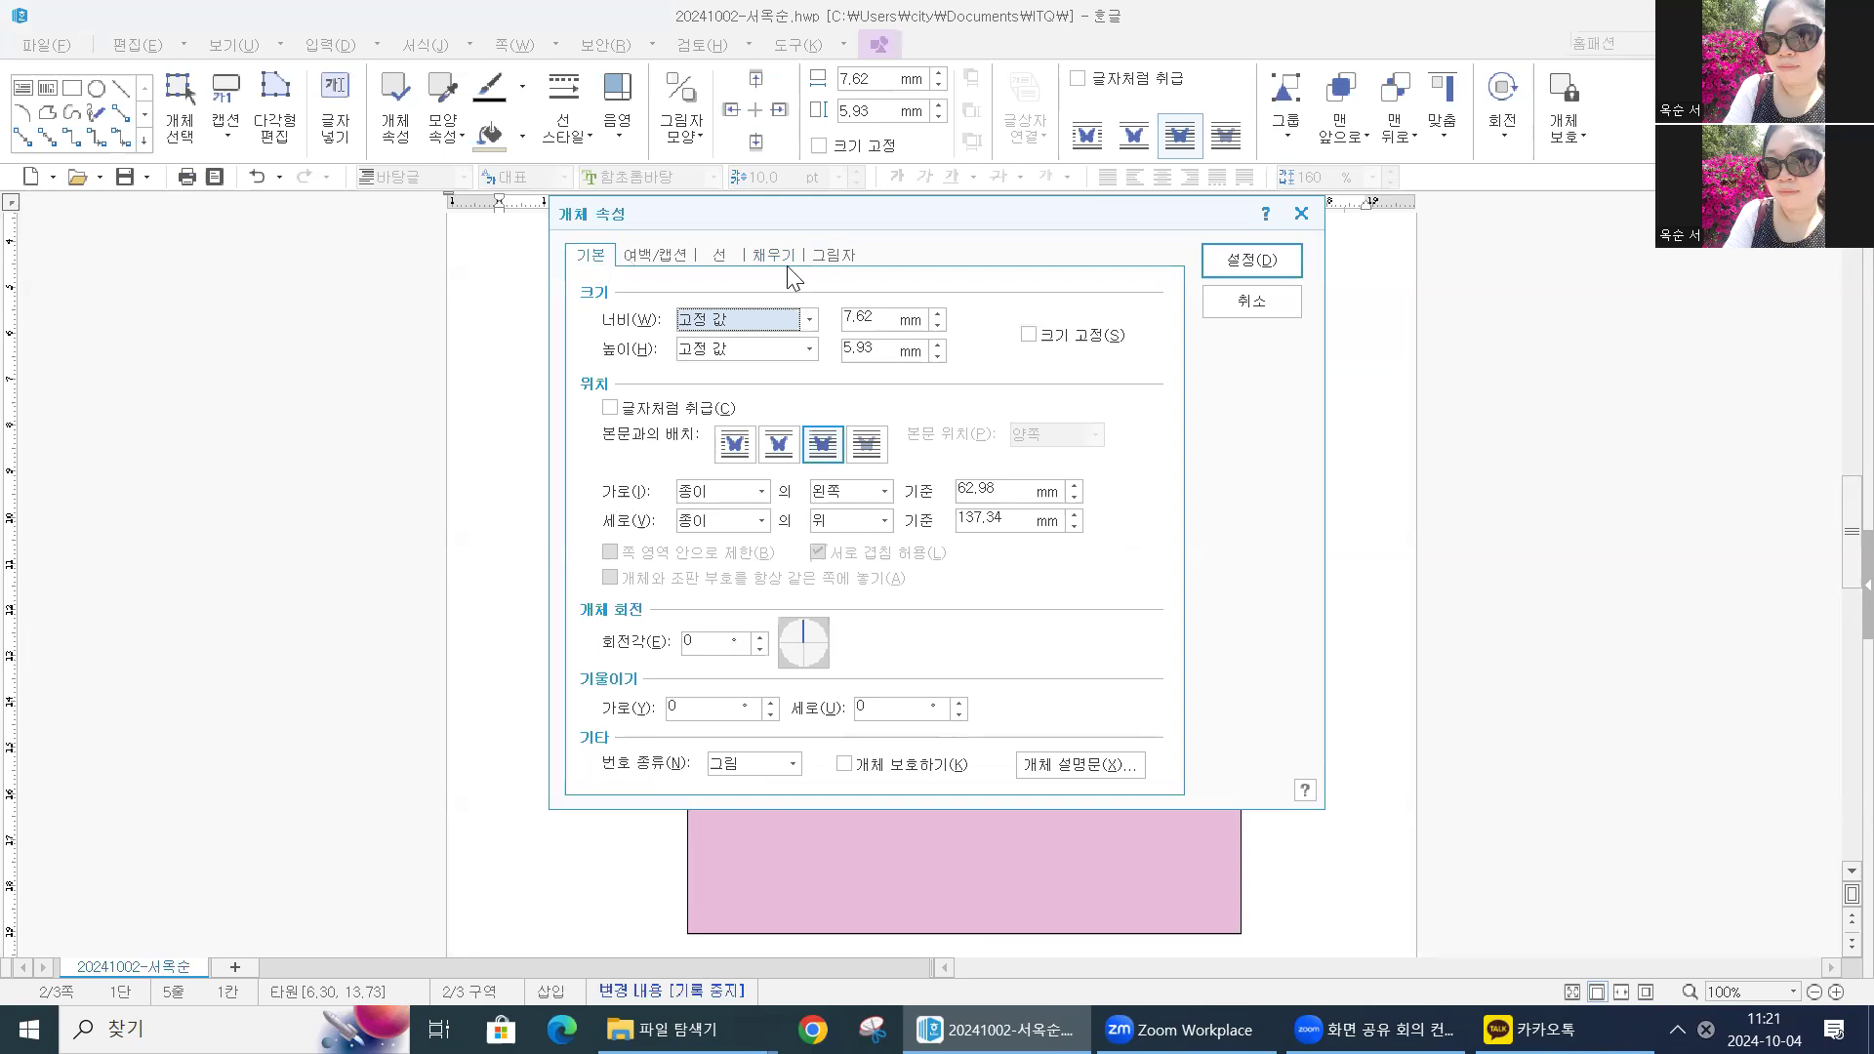
left_click(875, 322)
type("10")
key("Tab")
type("7")
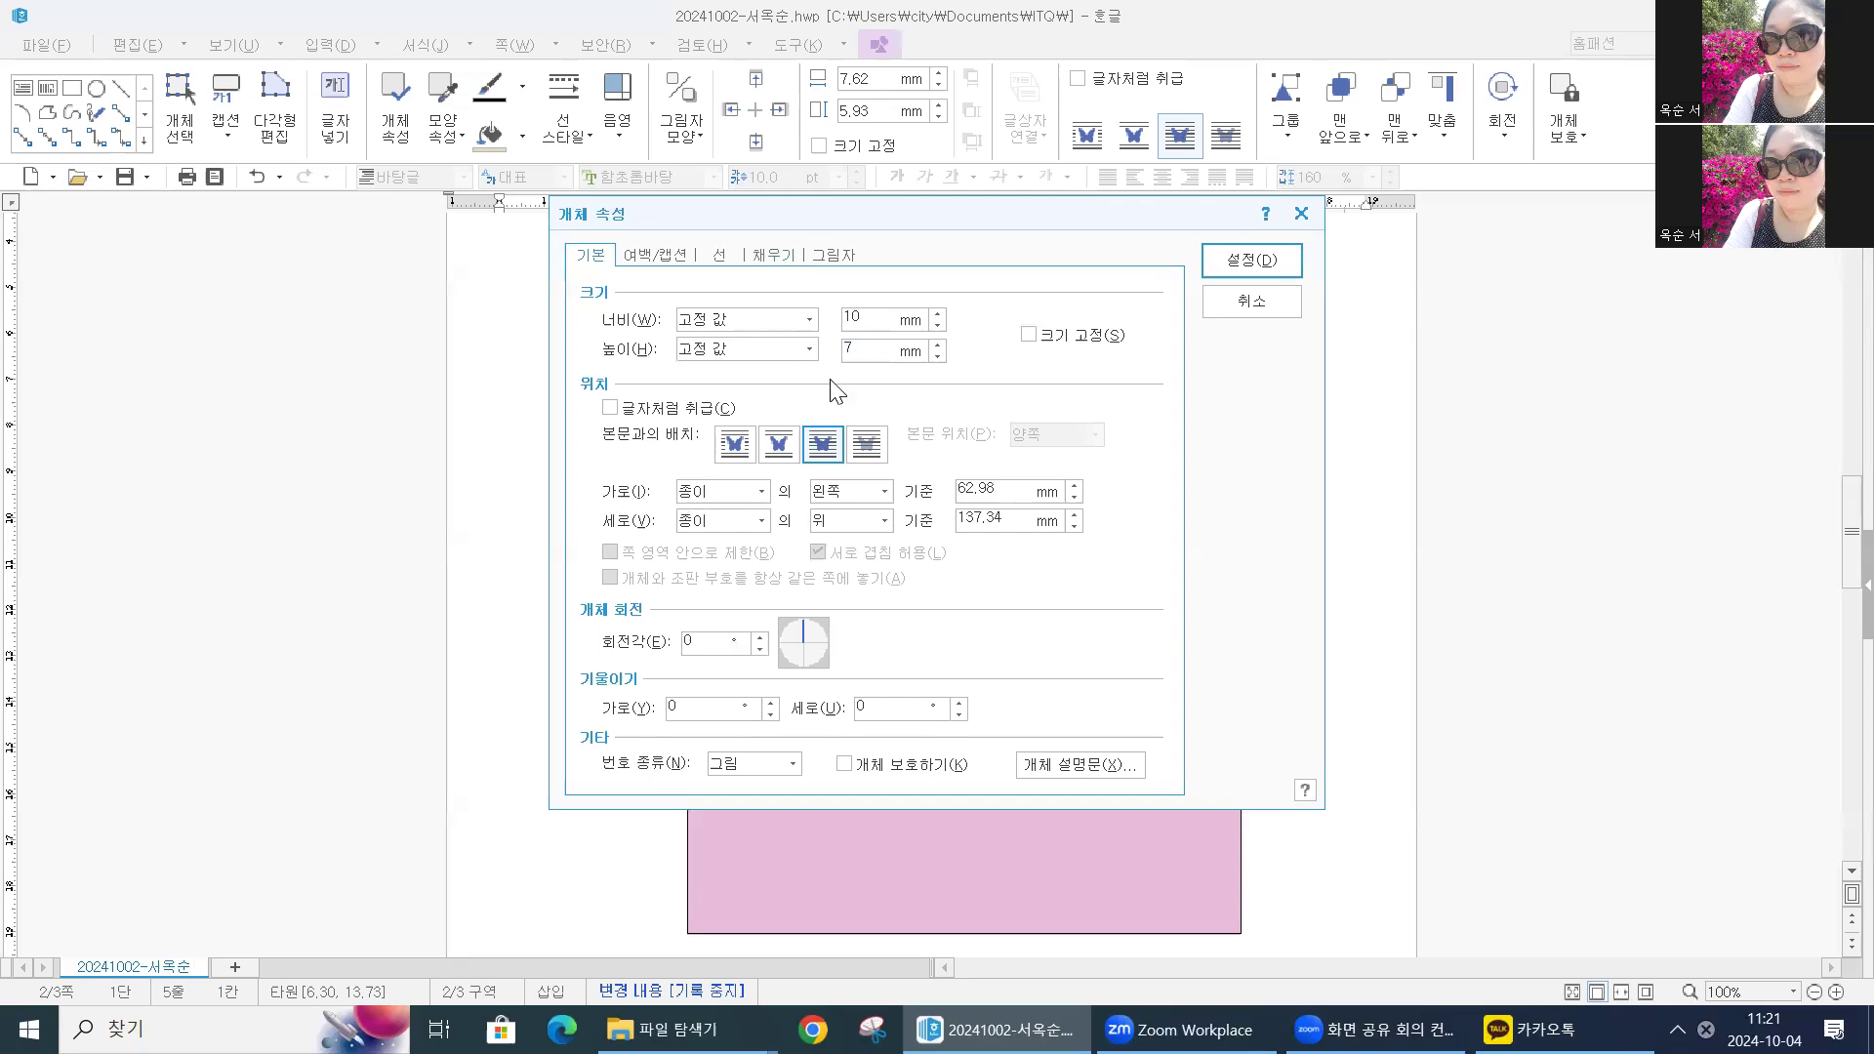
left_click(1029, 334)
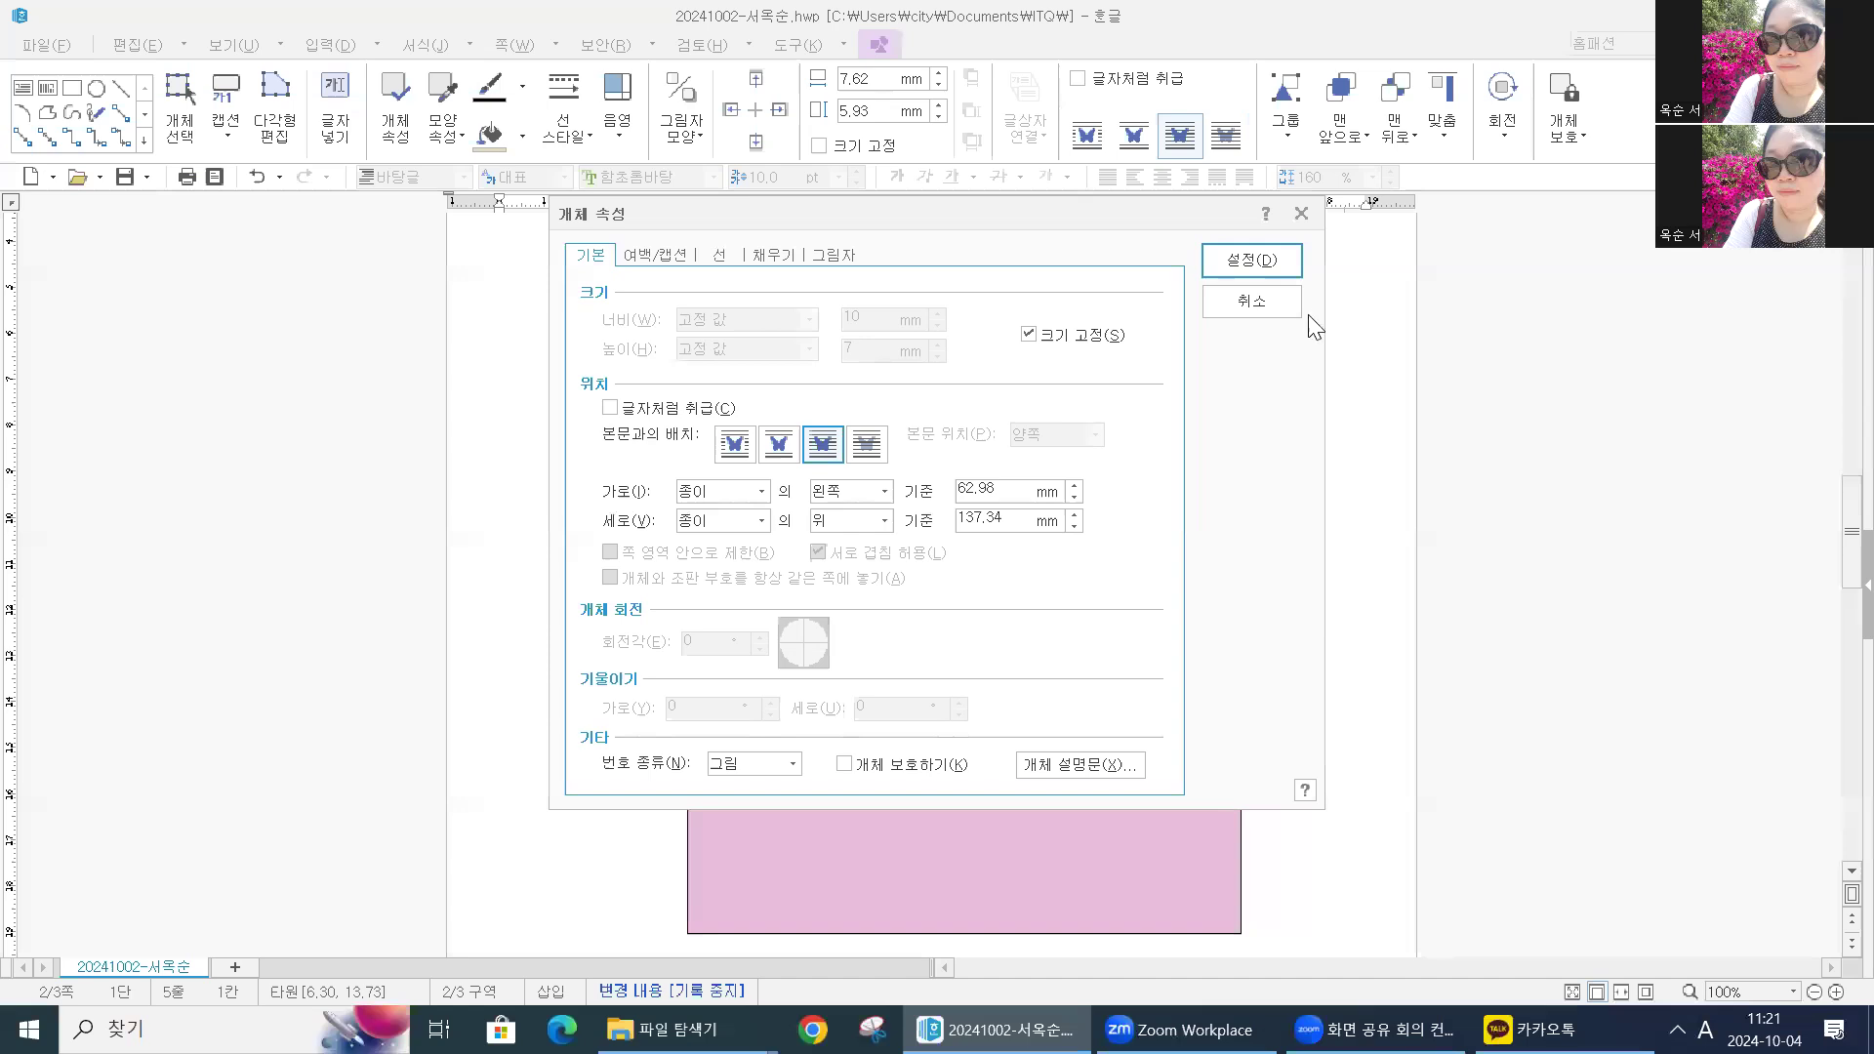
left_click(1271, 262)
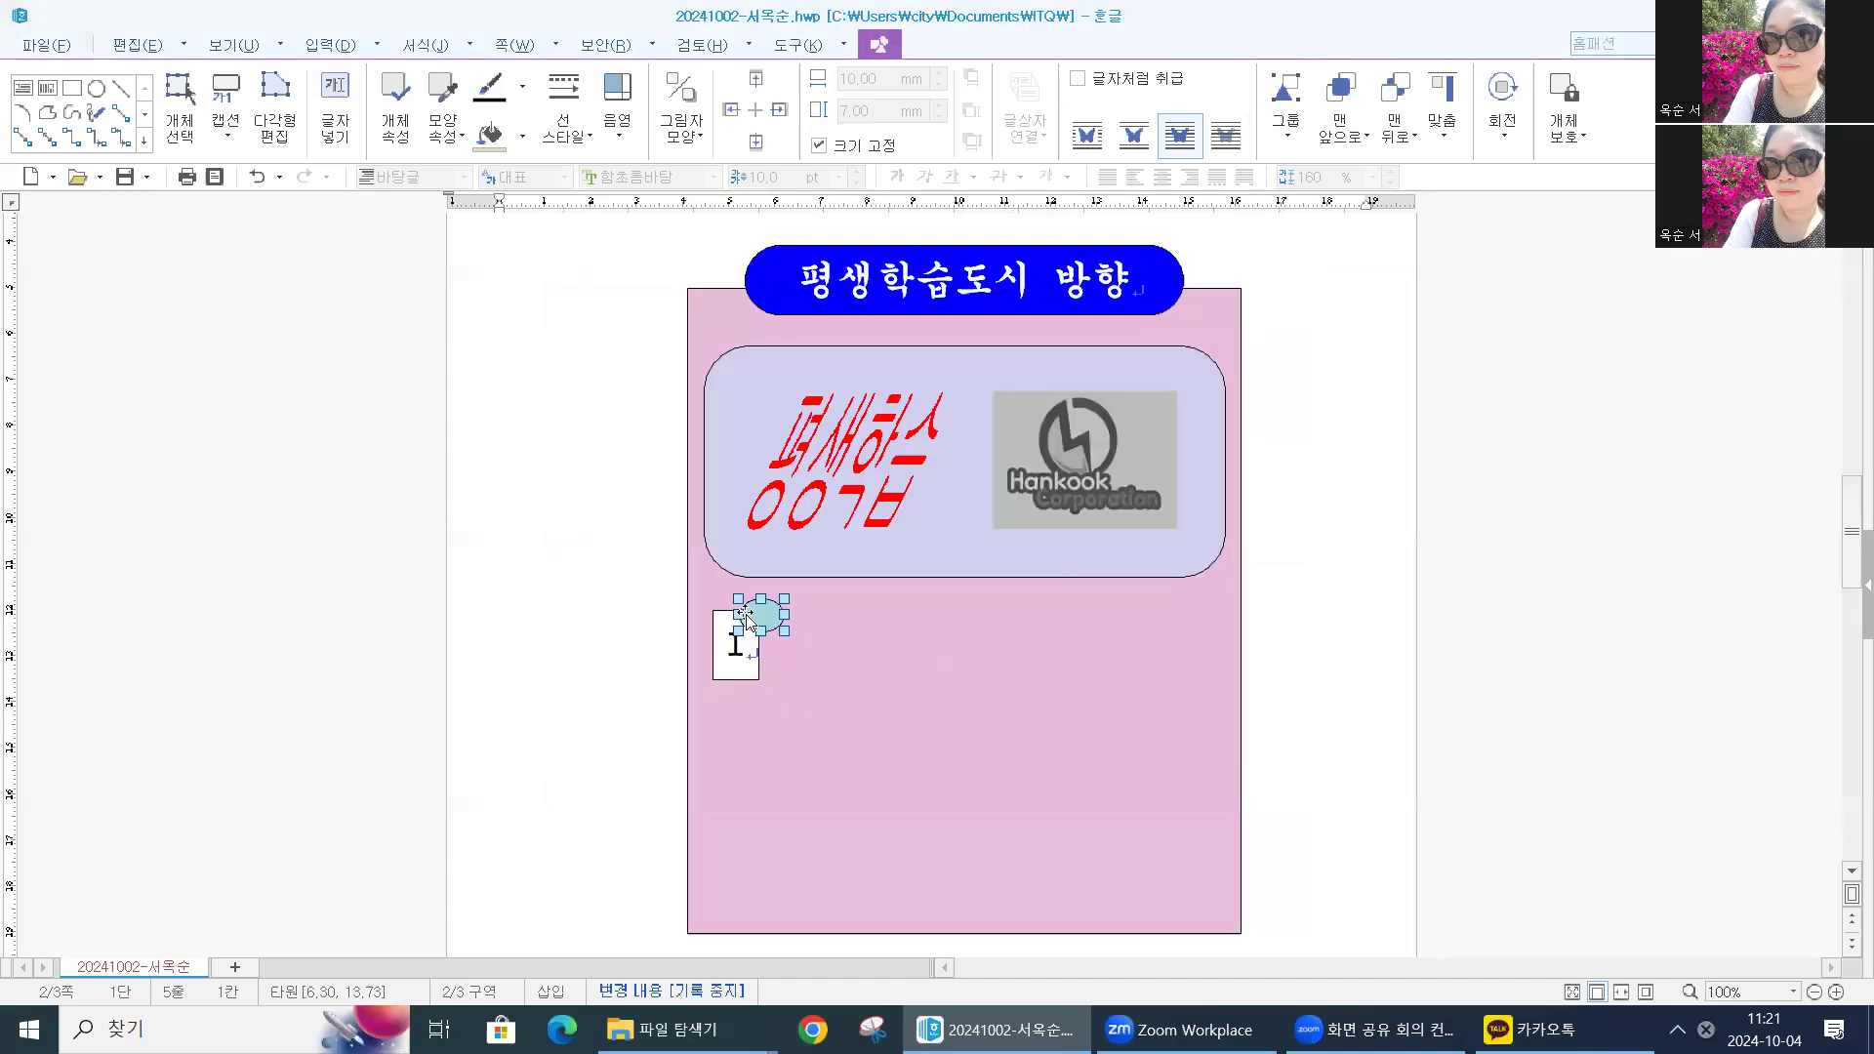
key("Escape")
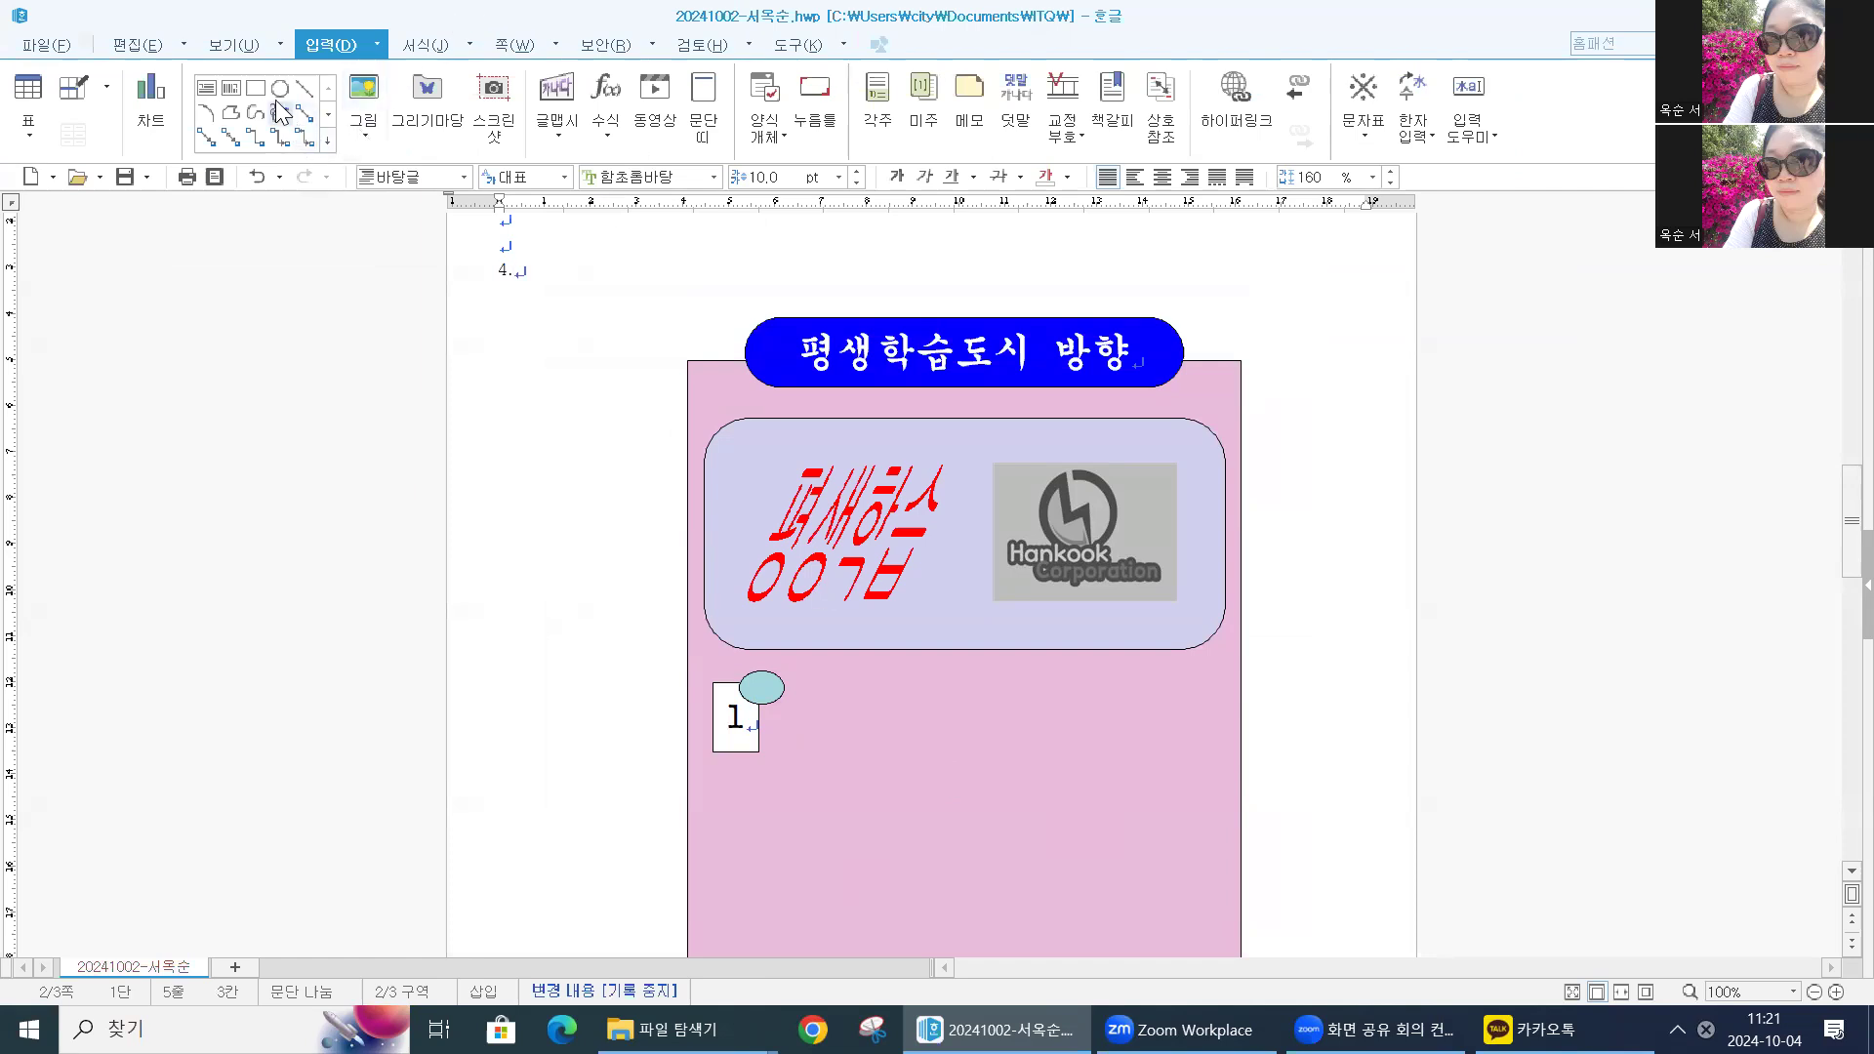
Draw a text box about 92.5 × 14 mm beside the numbered box and choose a dashed line type for its outline
left_click(207, 90)
mouse_move(822, 692)
left_mouse_down()
mouse_move(892, 741)
mouse_move(1218, 750)
left_mouse_up()
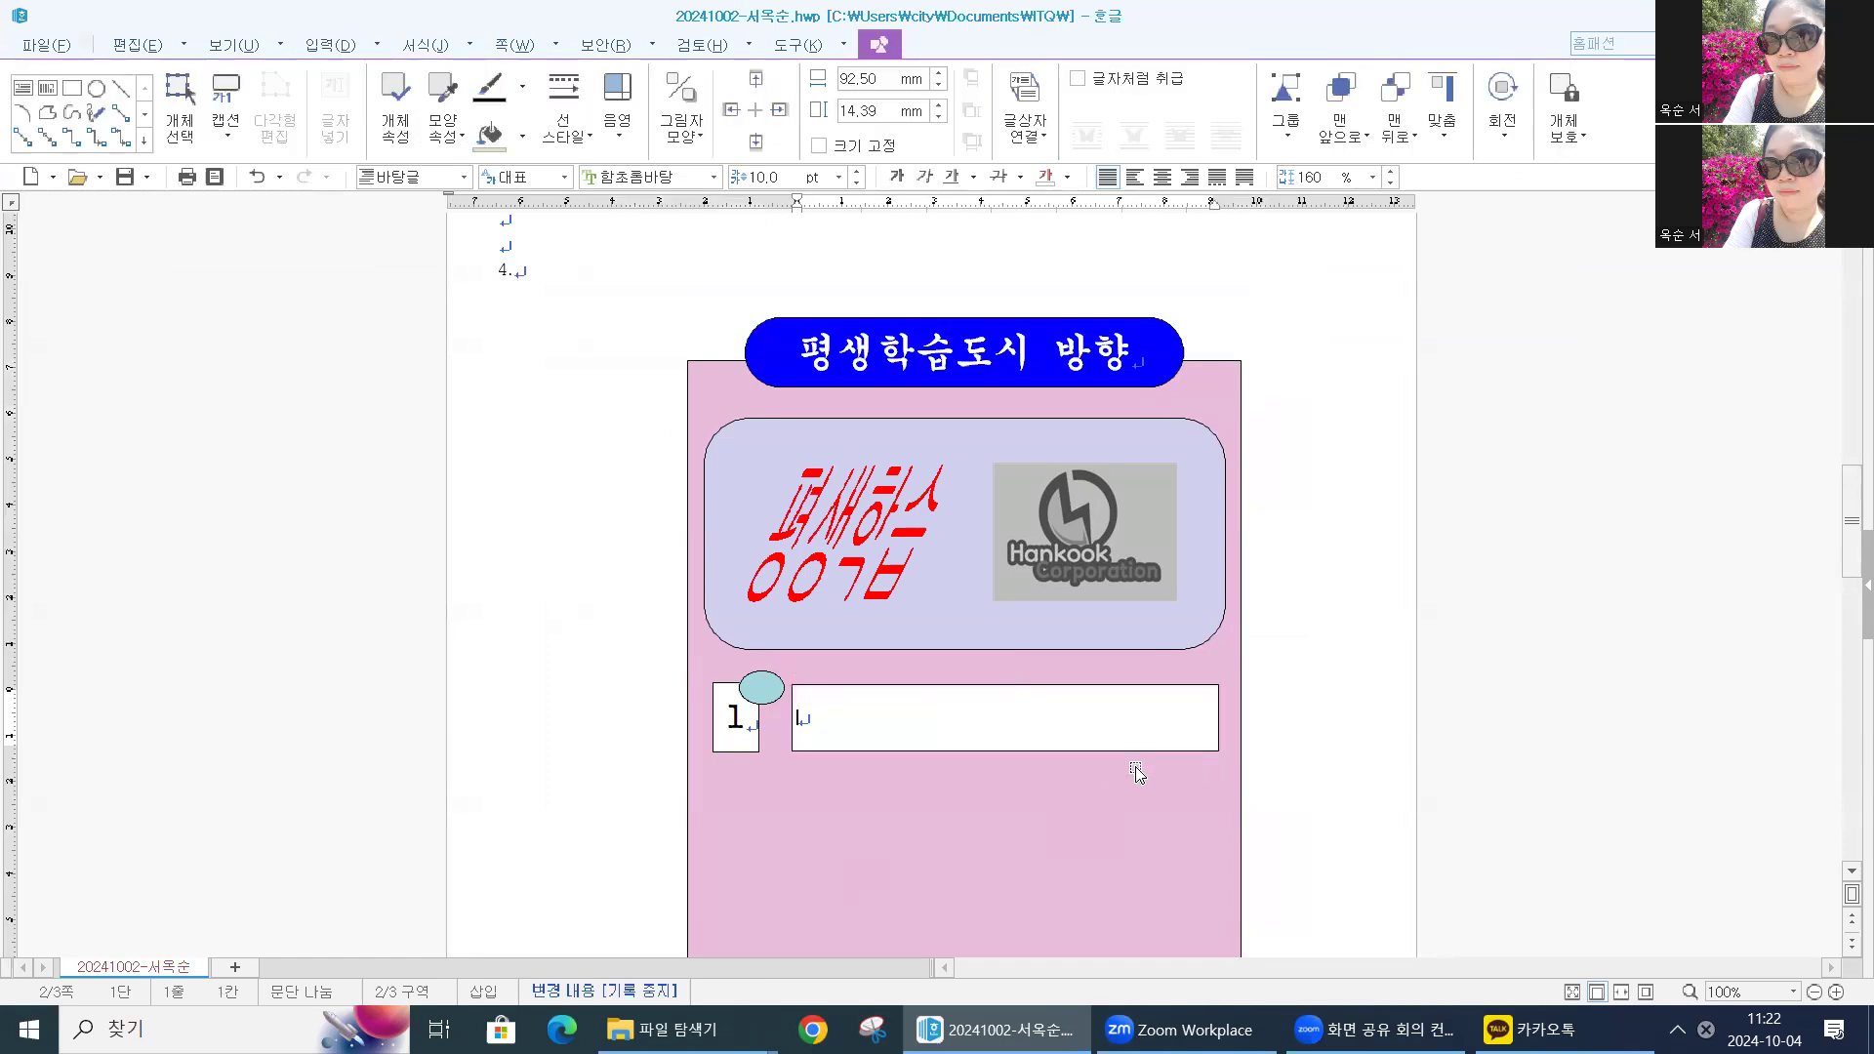
left_click(991, 693)
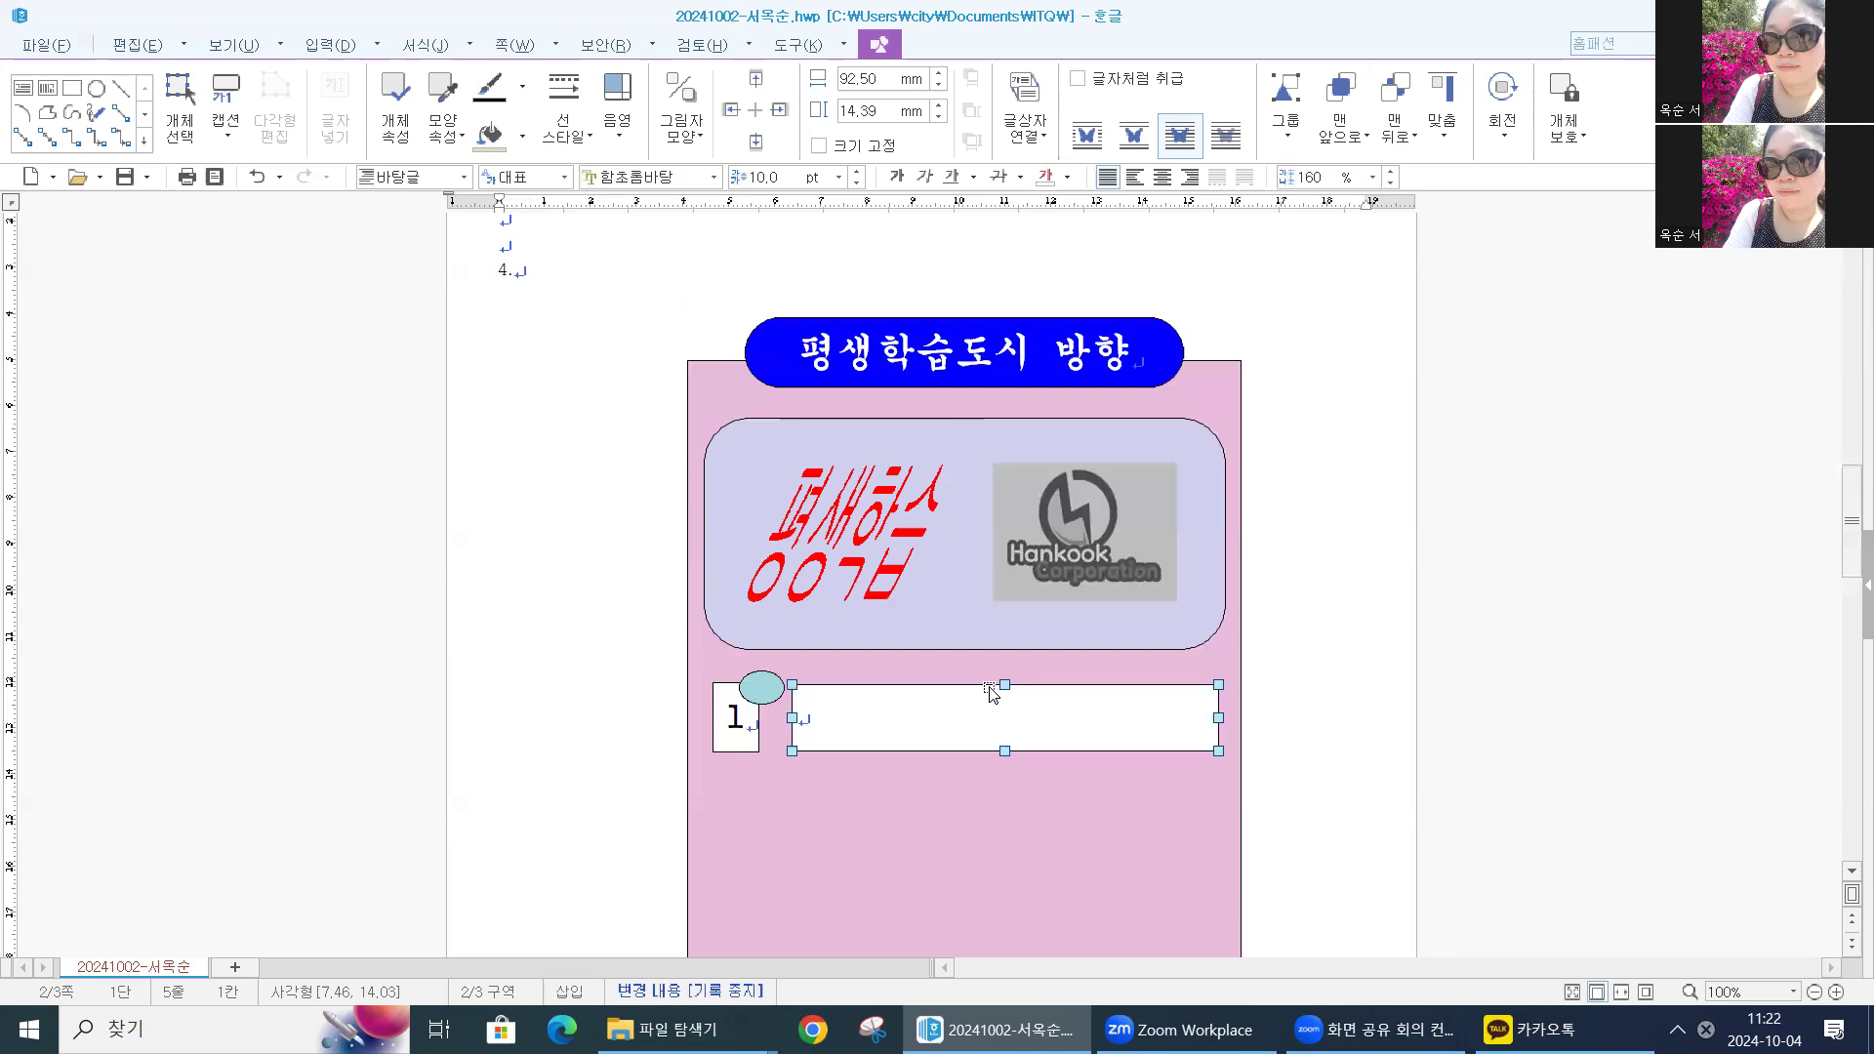
double_click(994, 701)
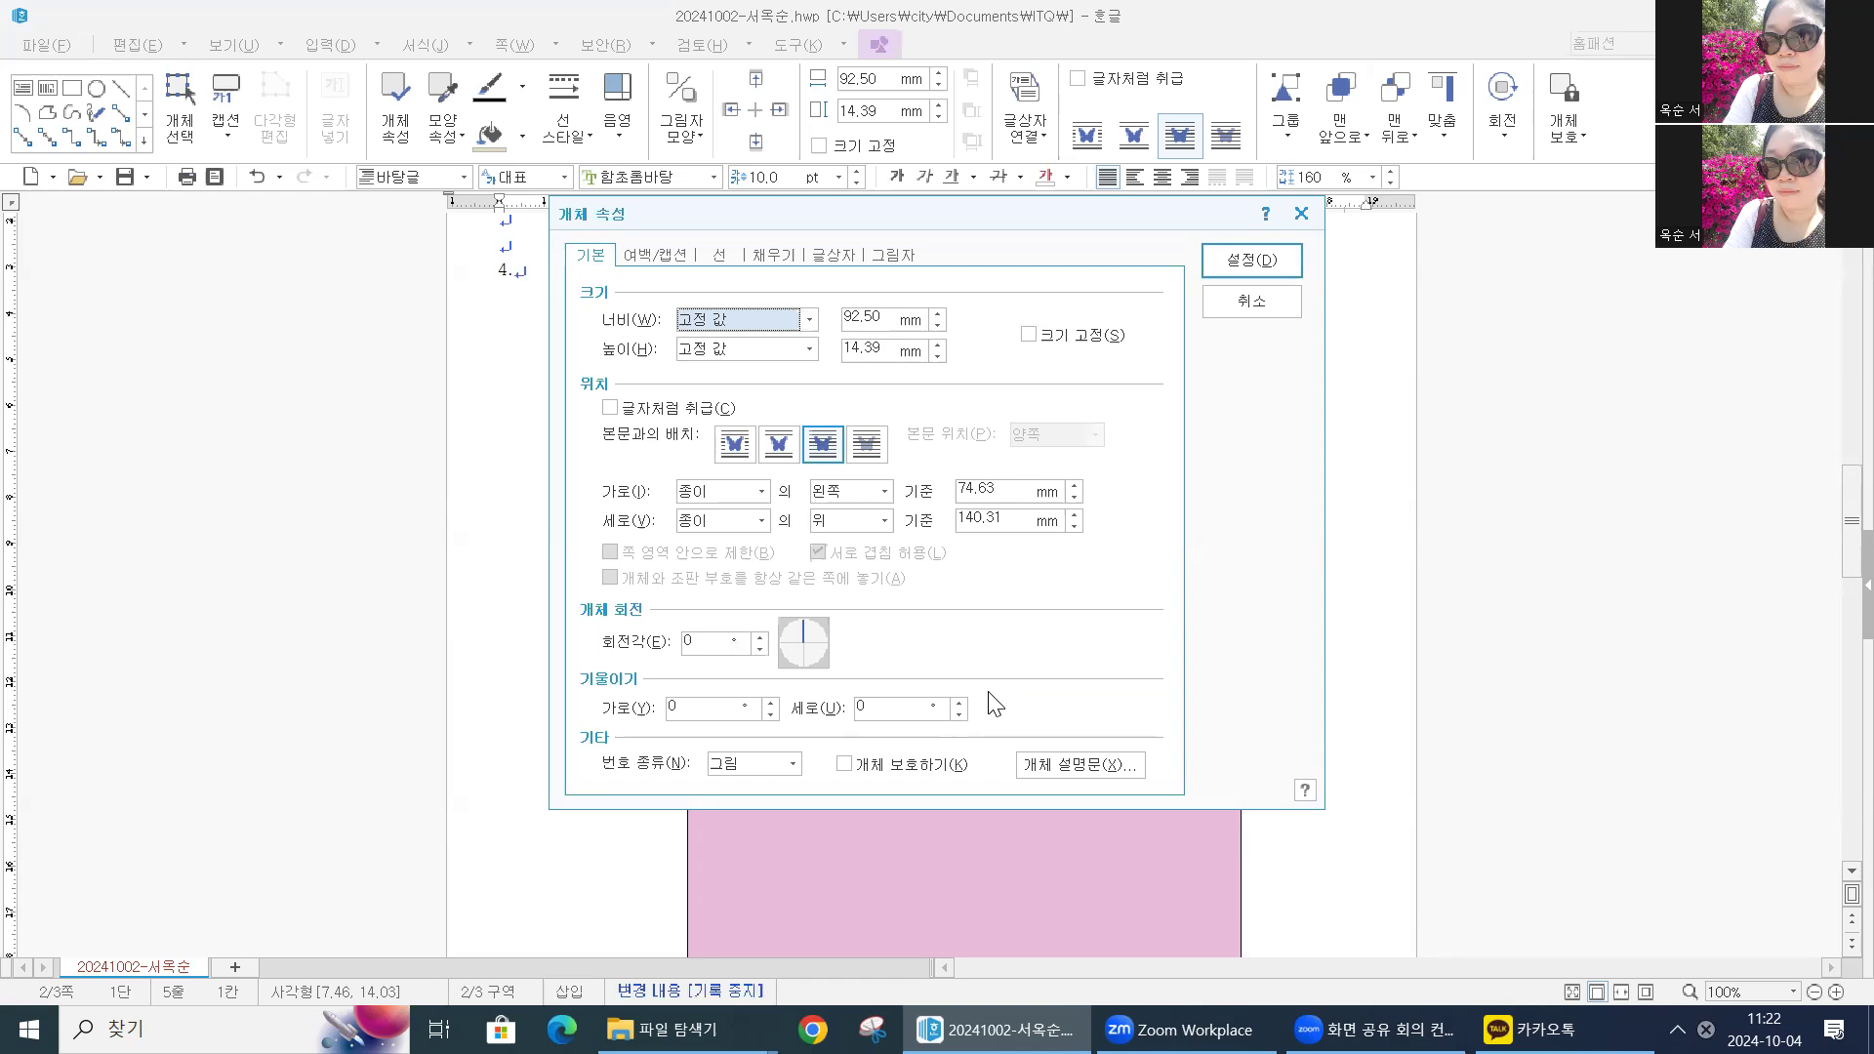
left_click(718, 257)
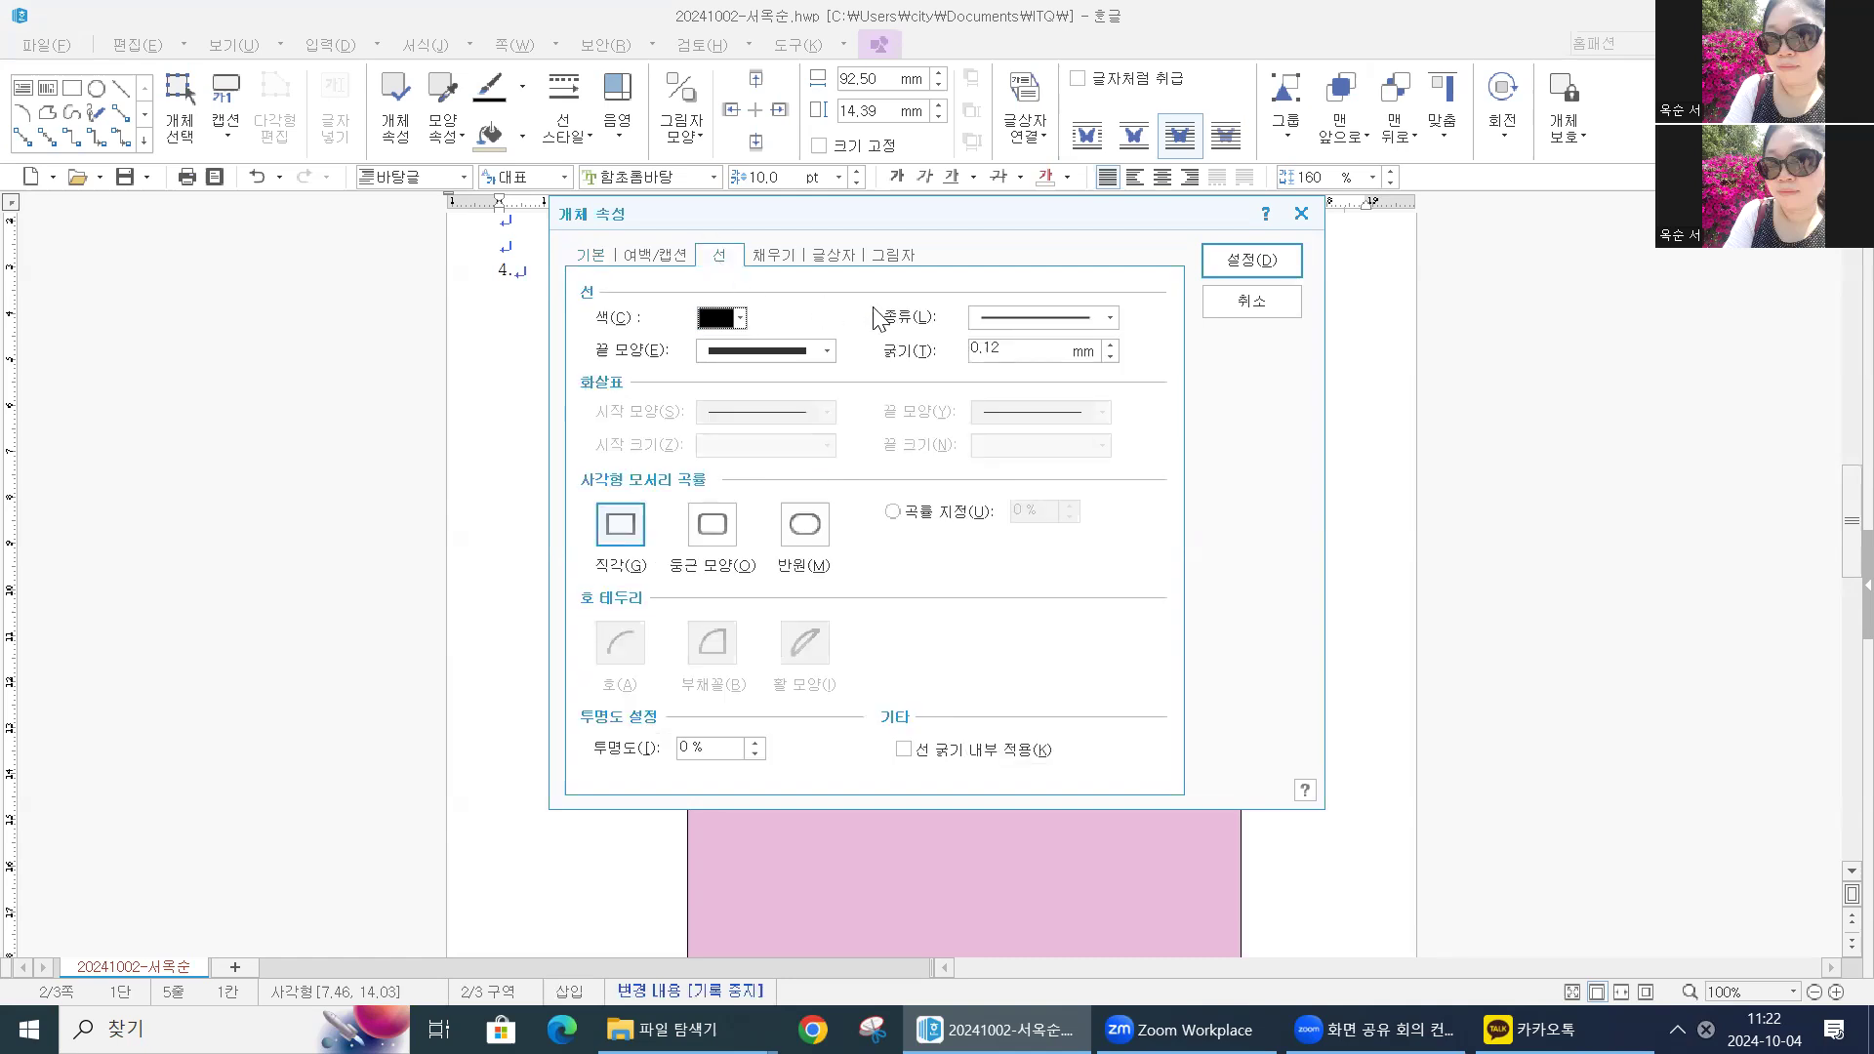
left_click(1109, 317)
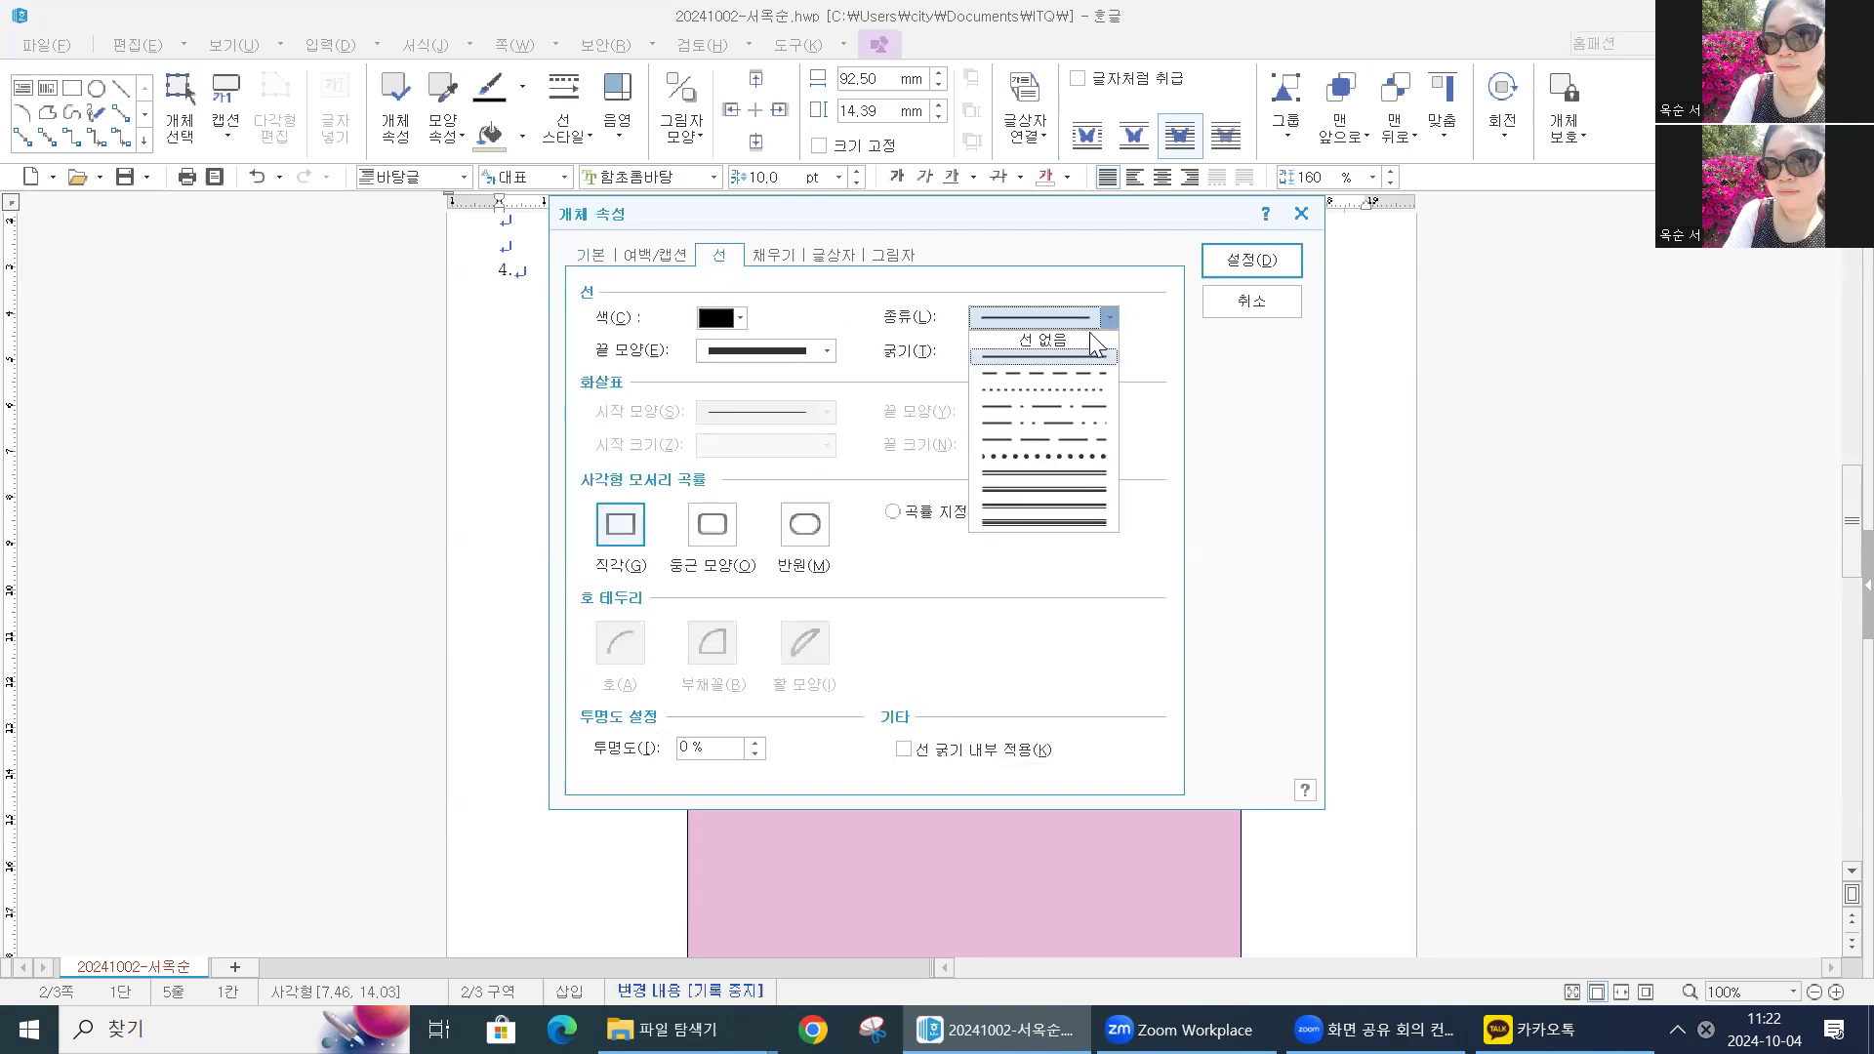
left_click(1064, 375)
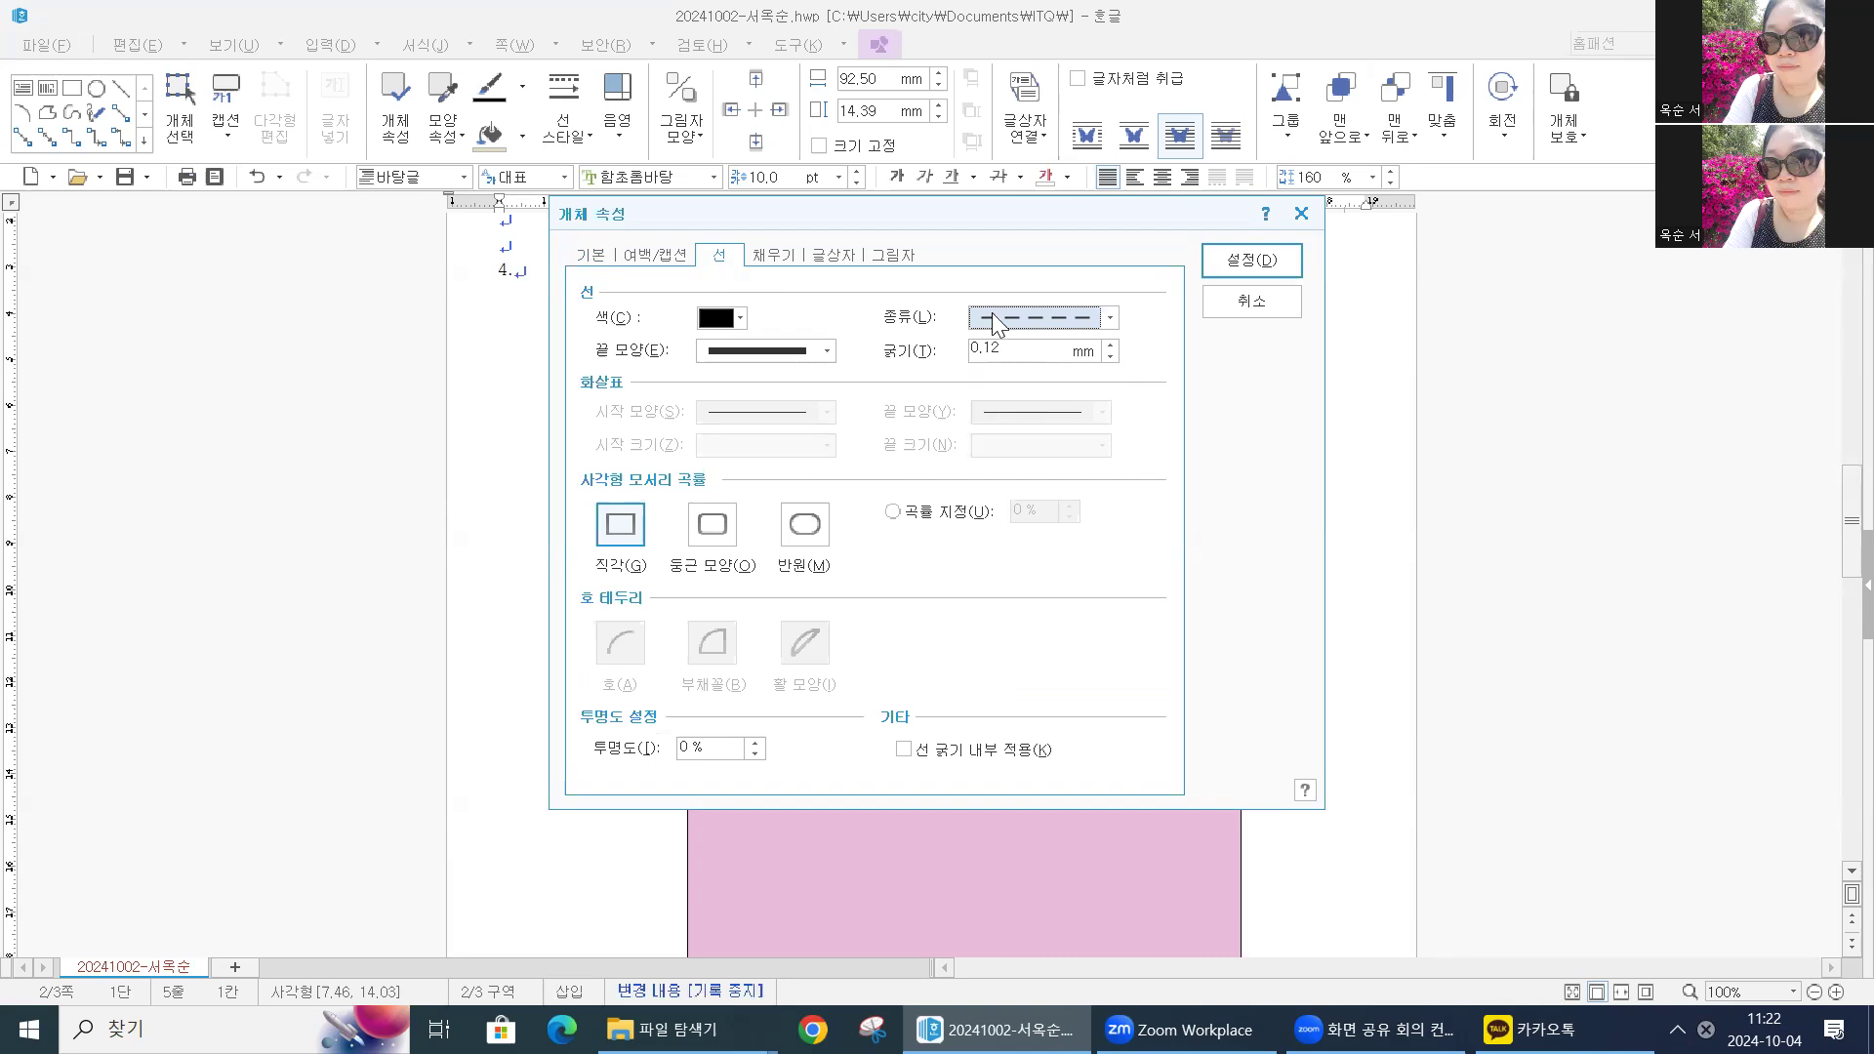
Set the text box's face colour to no colour (색 없음) and apply the object properties
left_click(776, 256)
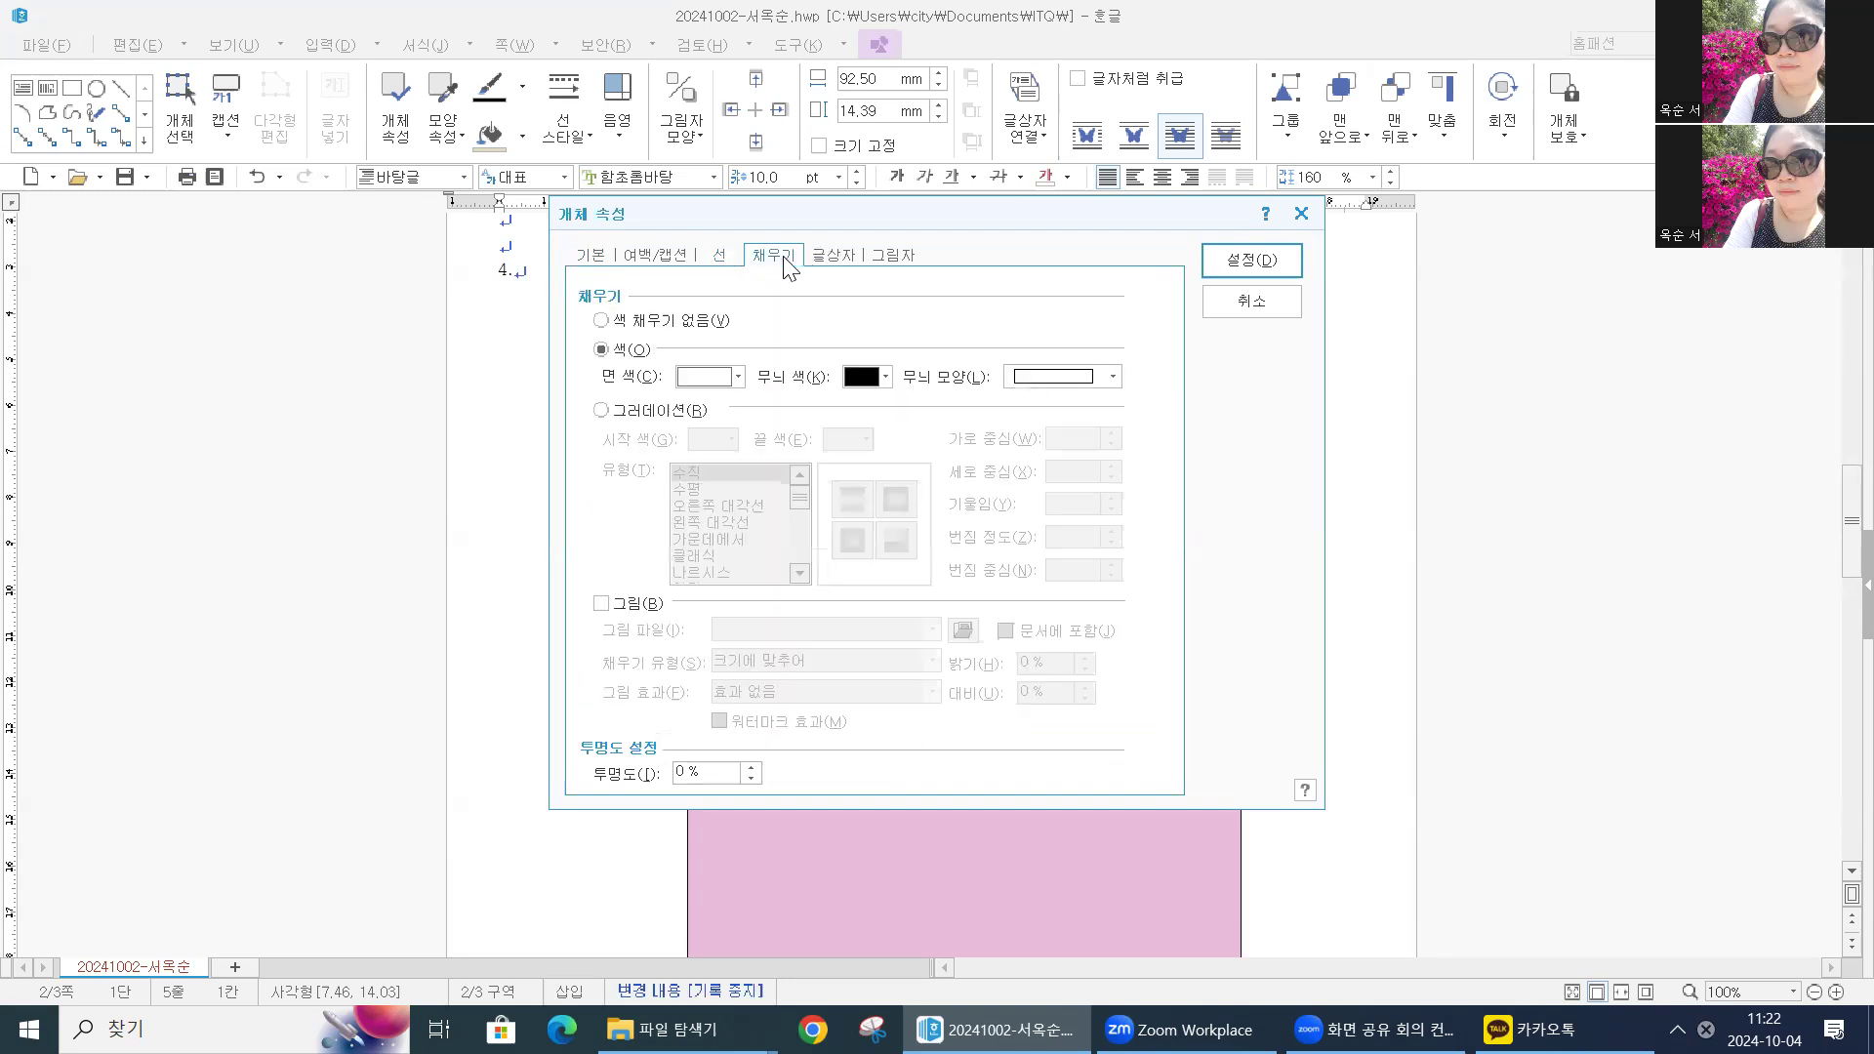
left_click(718, 379)
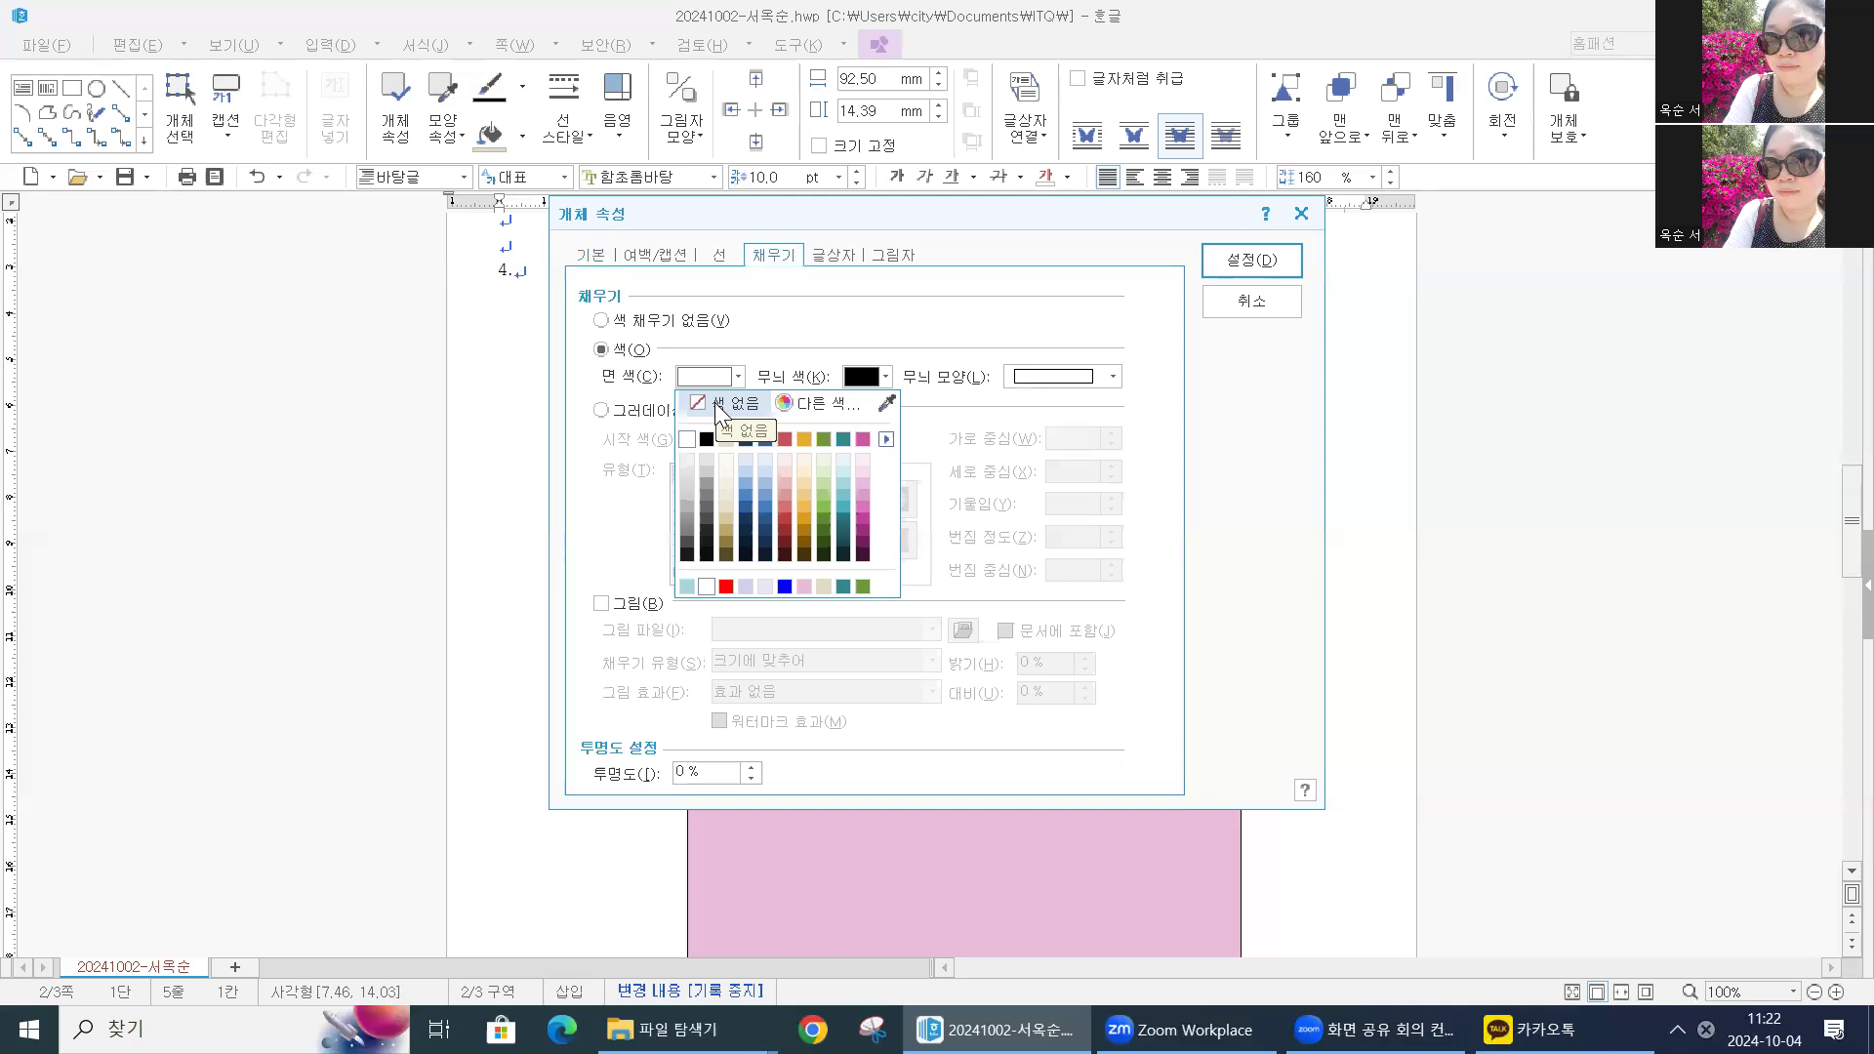
left_click(720, 410)
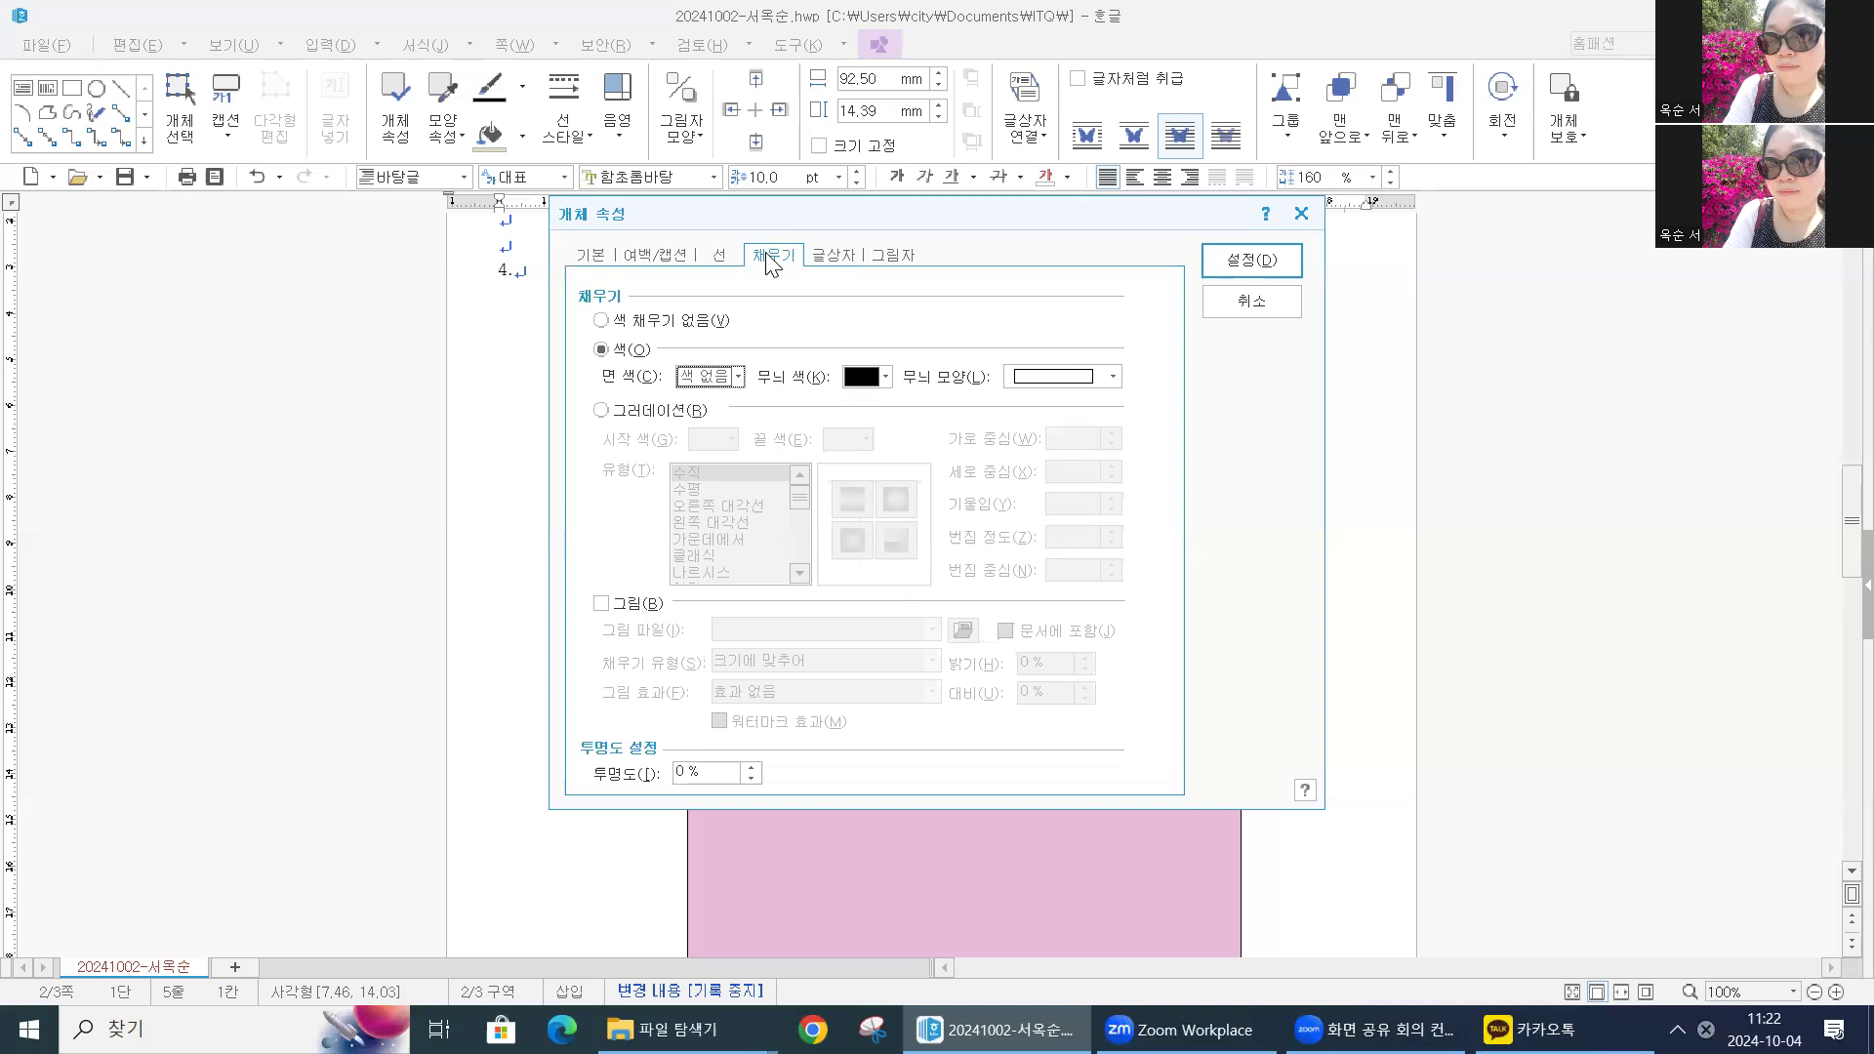
left_click(734, 376)
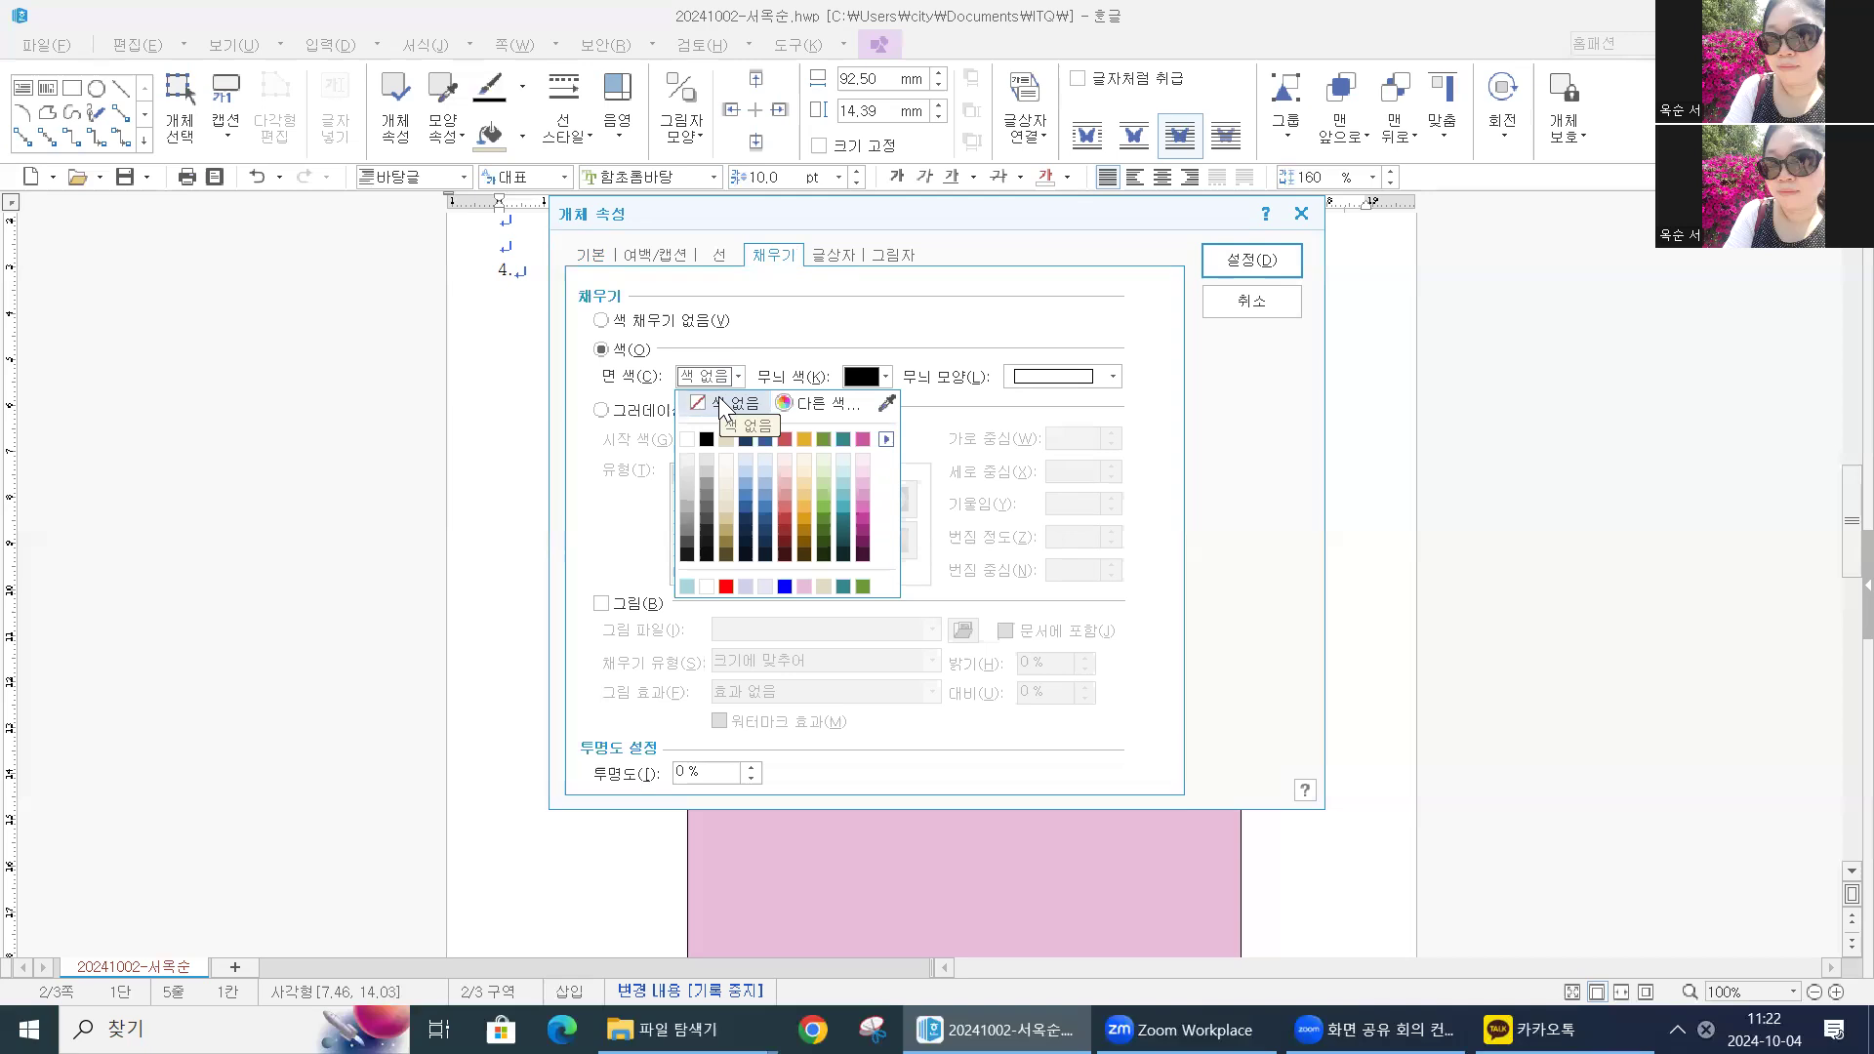
left_click(717, 400)
left_click(1254, 259)
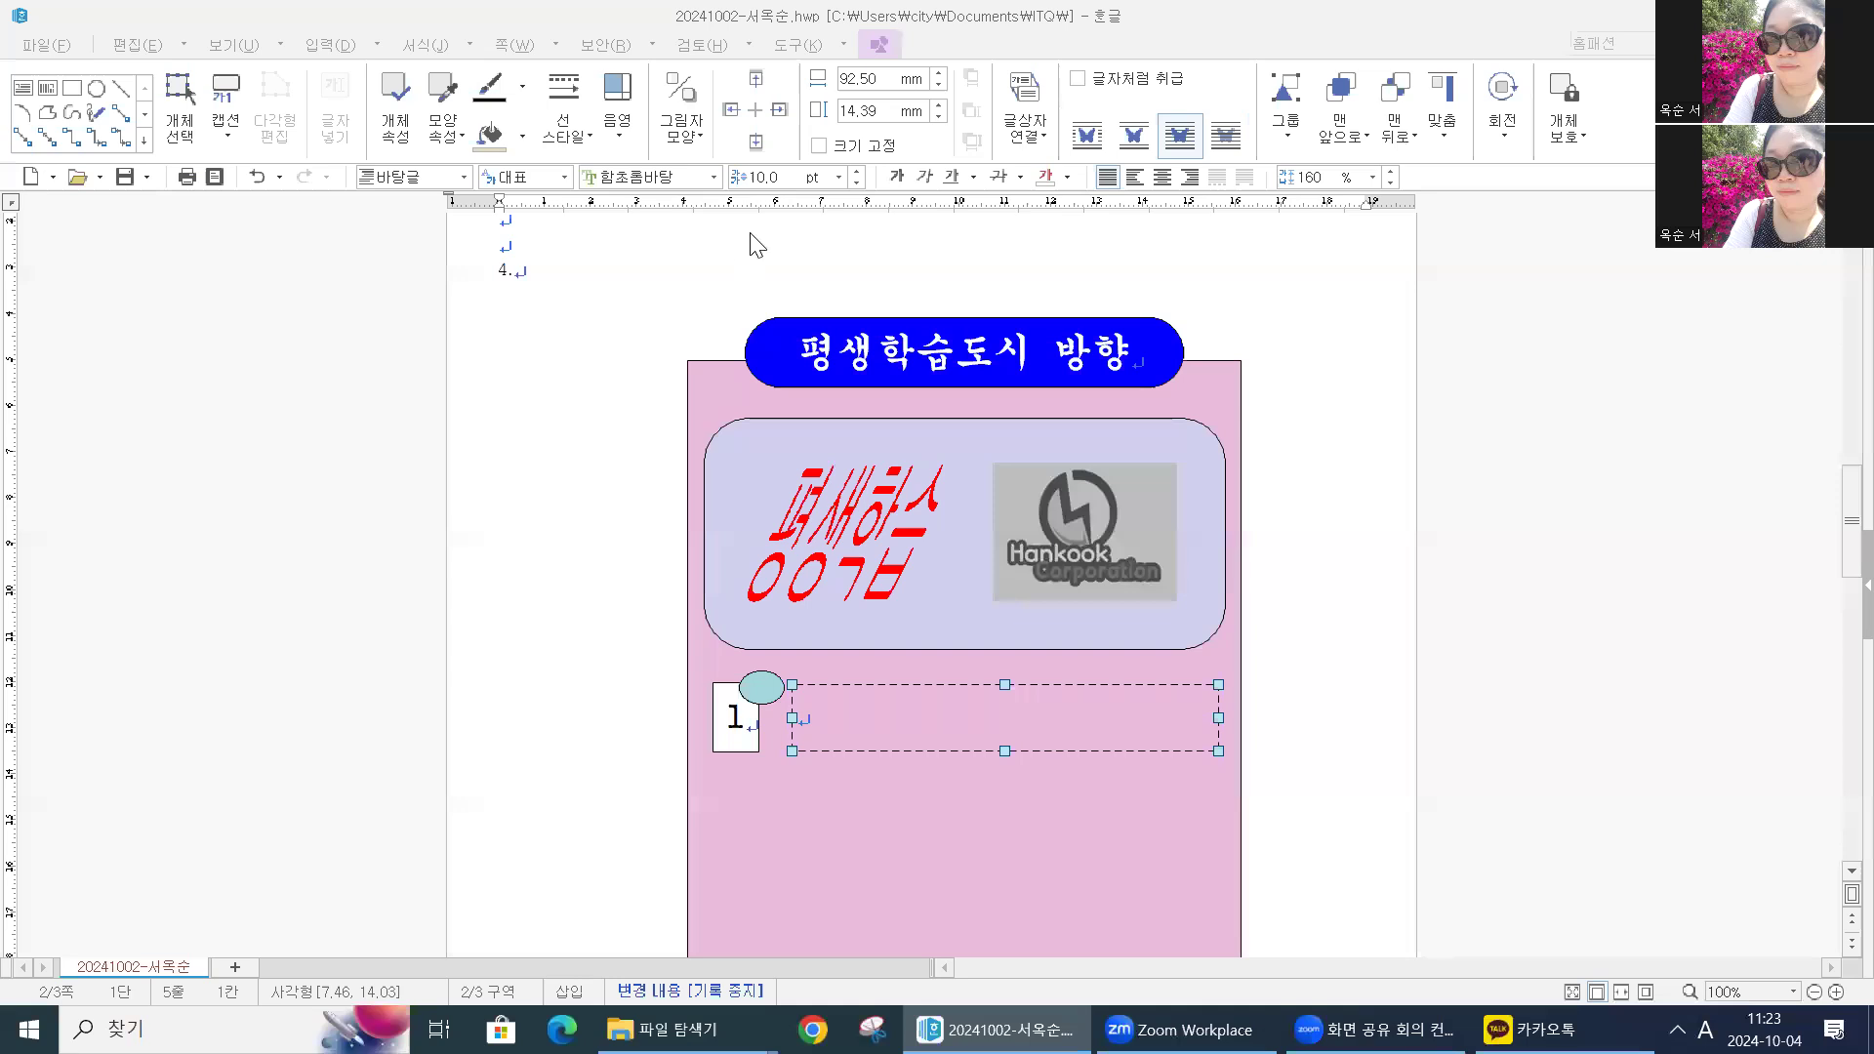
Format the dashed text box's text as 돋움, 18 pt, centre-aligned, and deselect the box
left_click(712, 179)
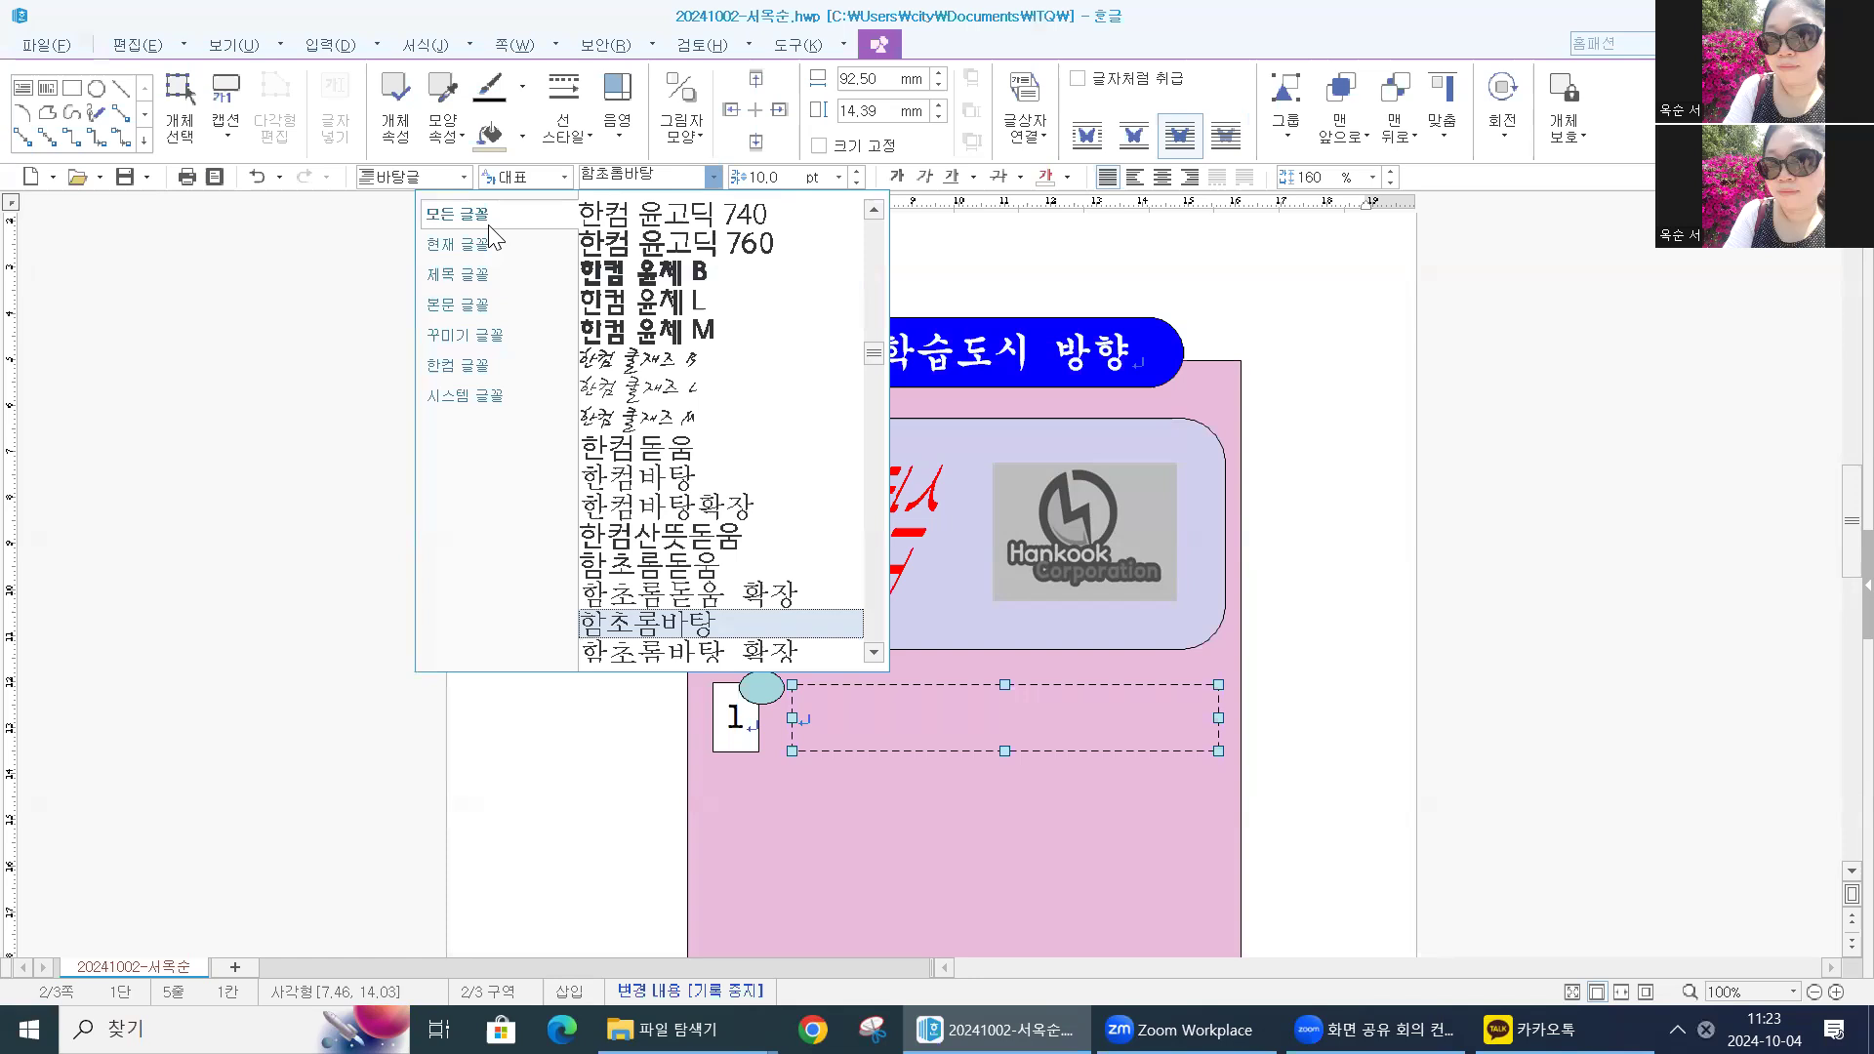
scroll(700, 396, "up", 6)
scroll(700, 395, "up", 8)
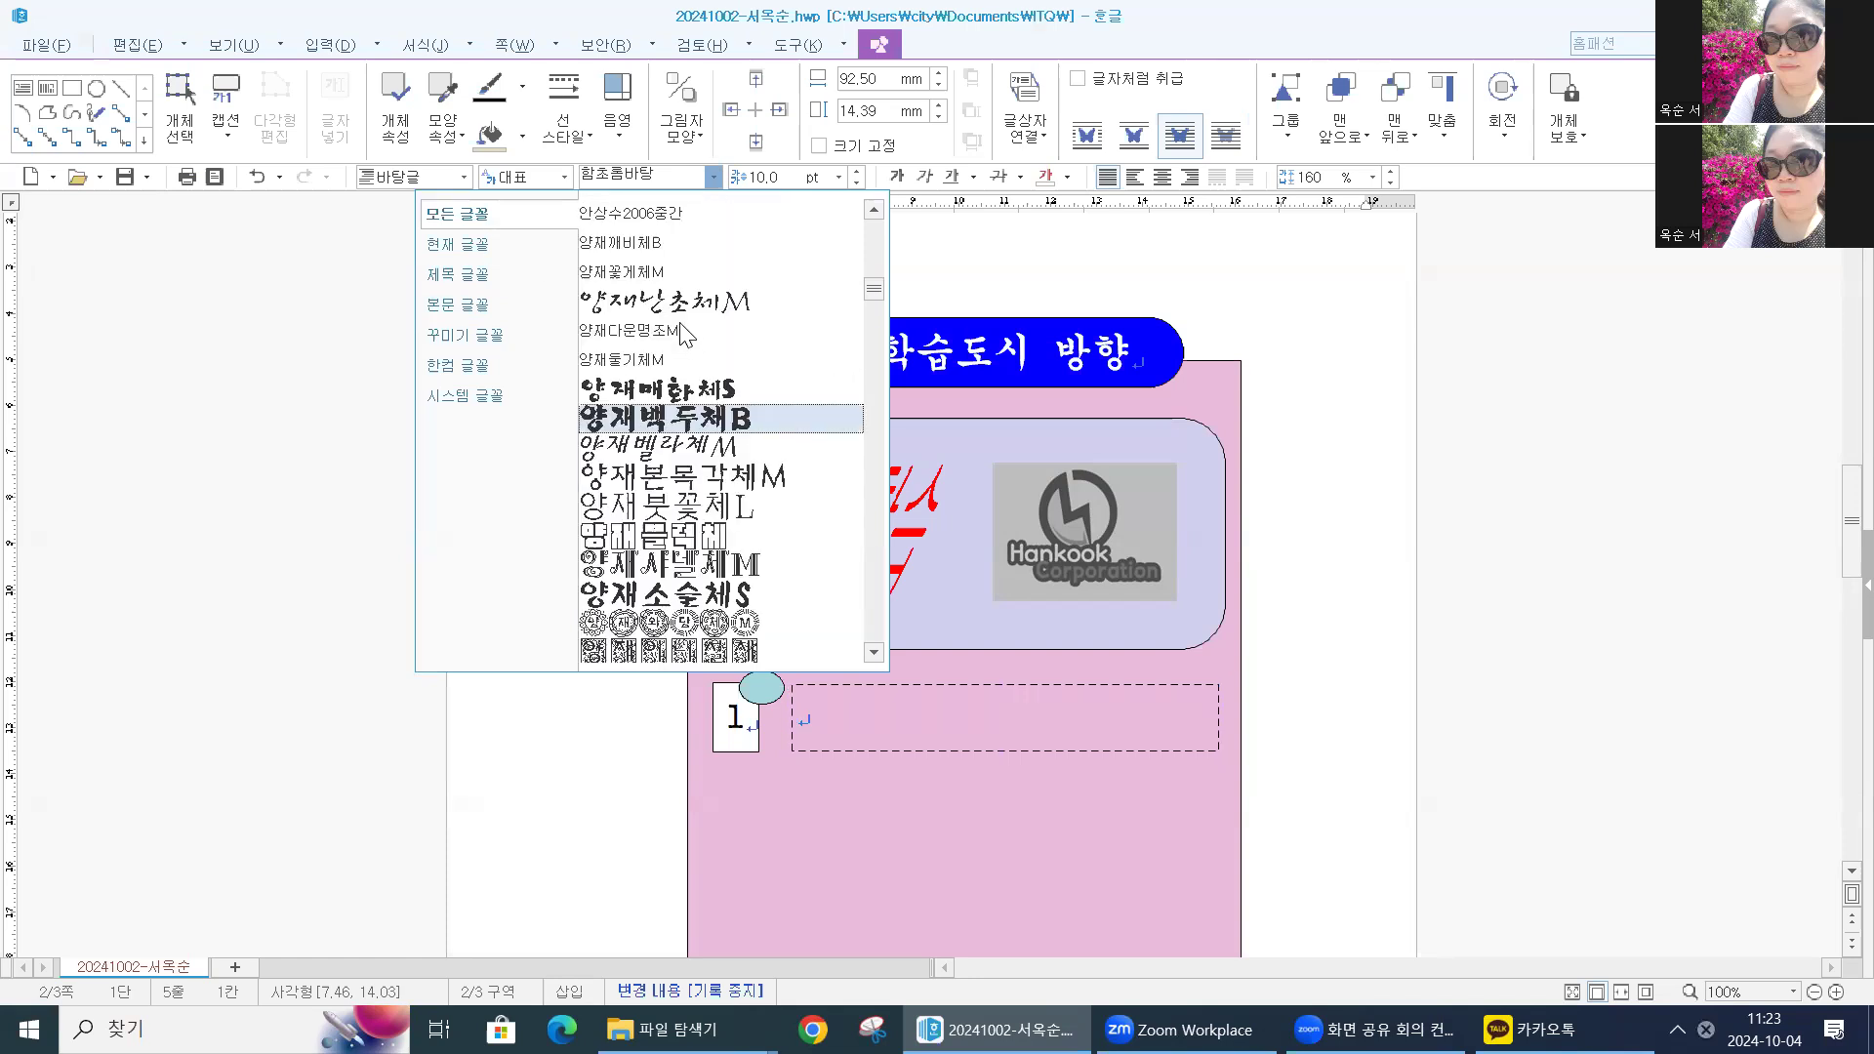
scroll(670, 293, "up", 3)
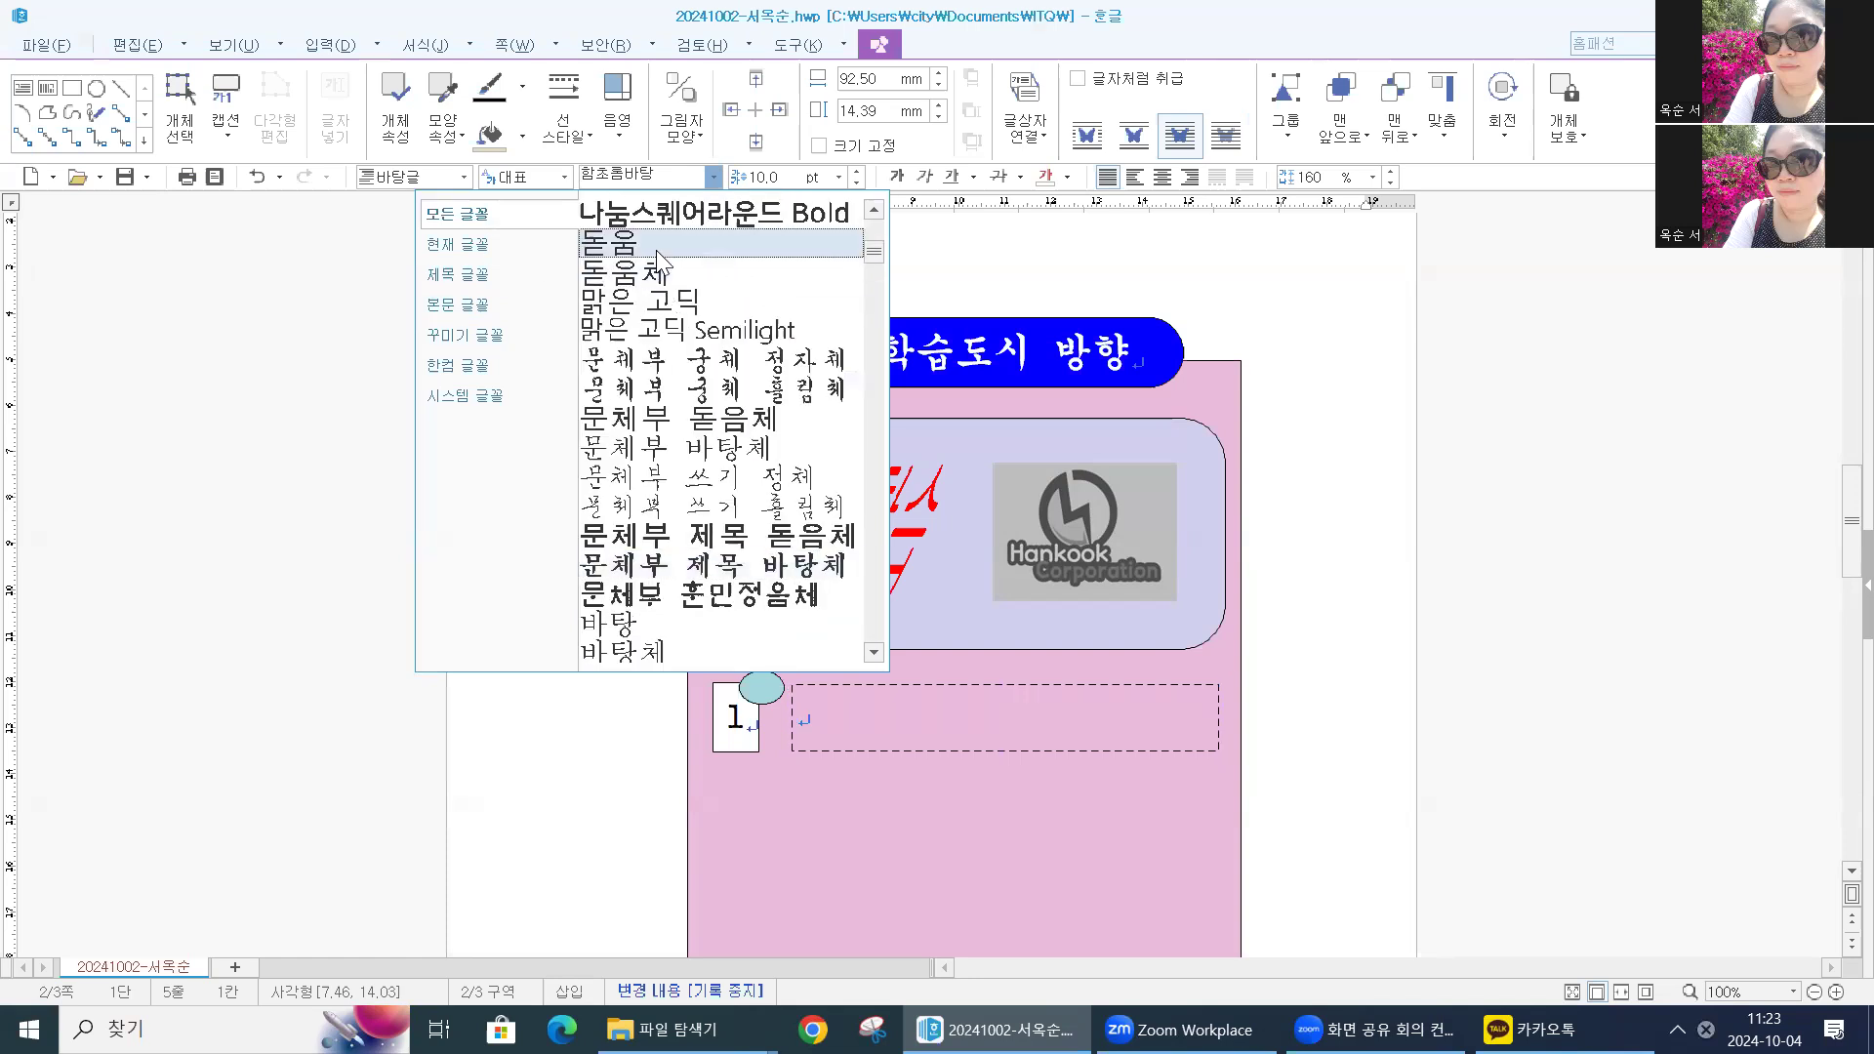
left_click(625, 242)
left_click(836, 180)
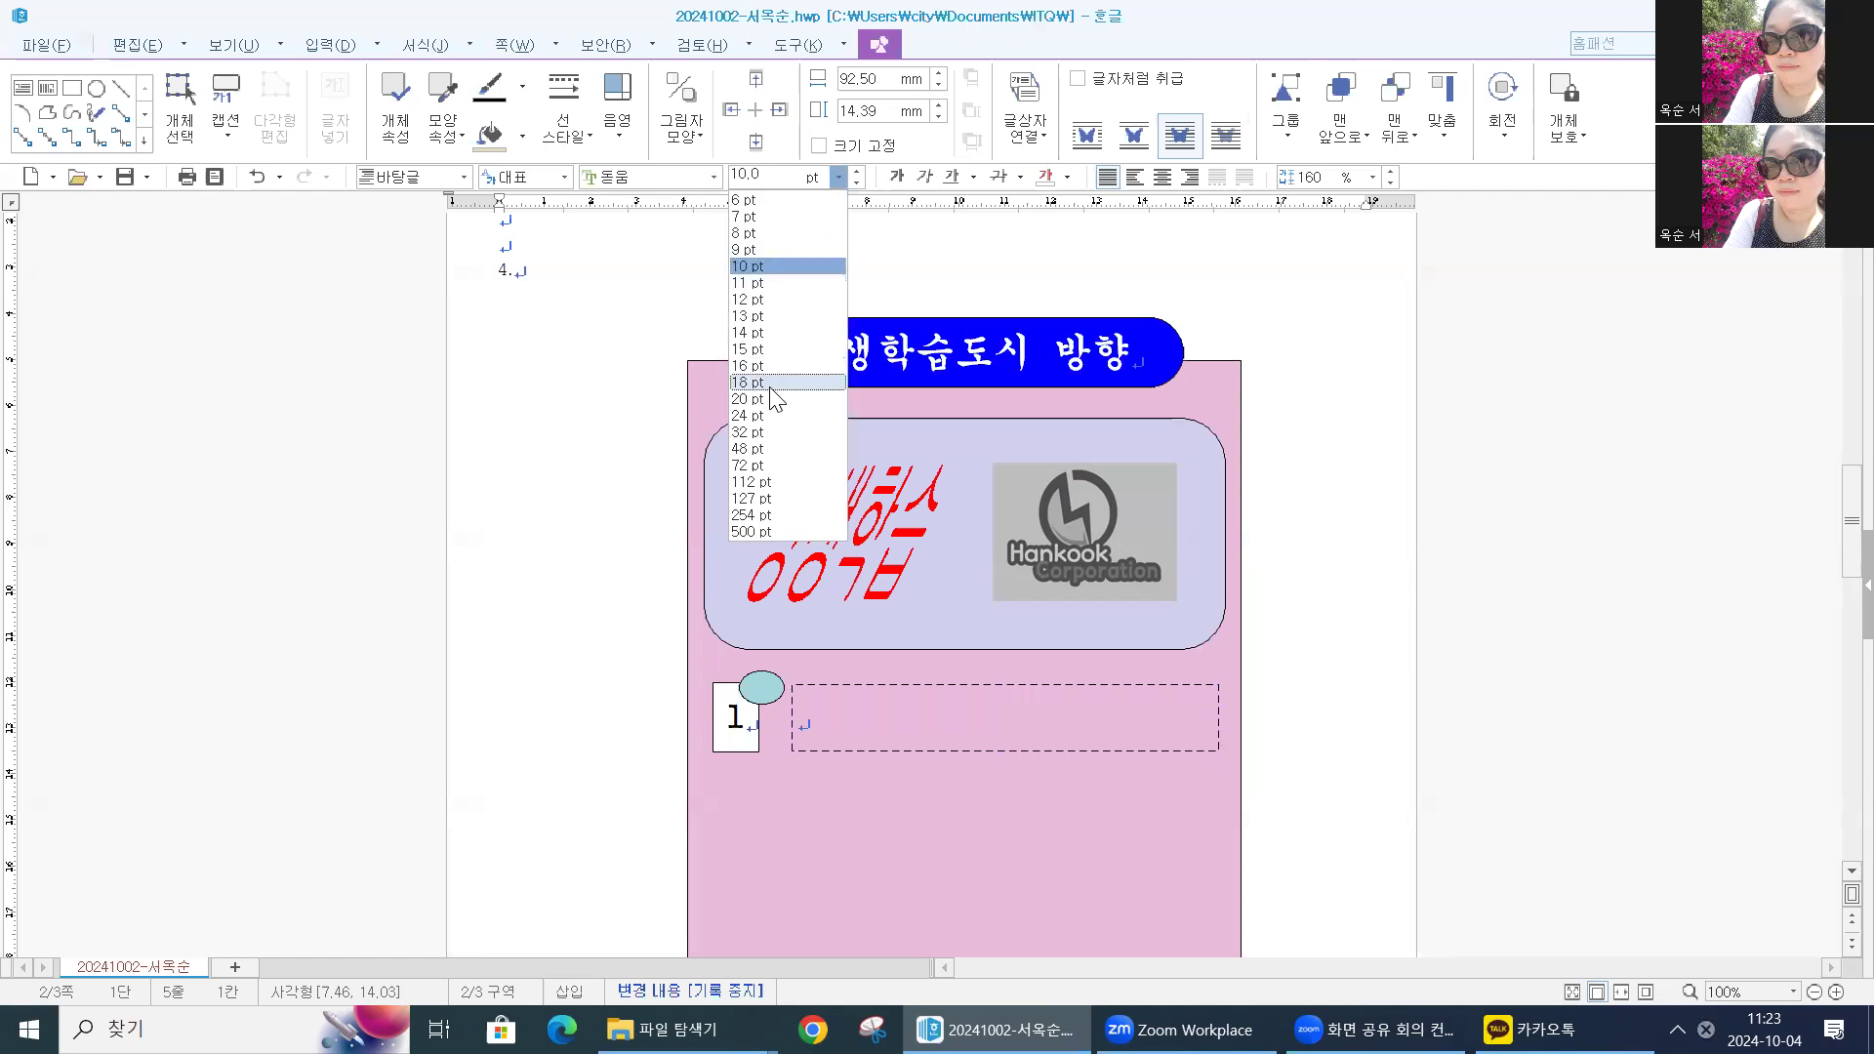
left_click(780, 371)
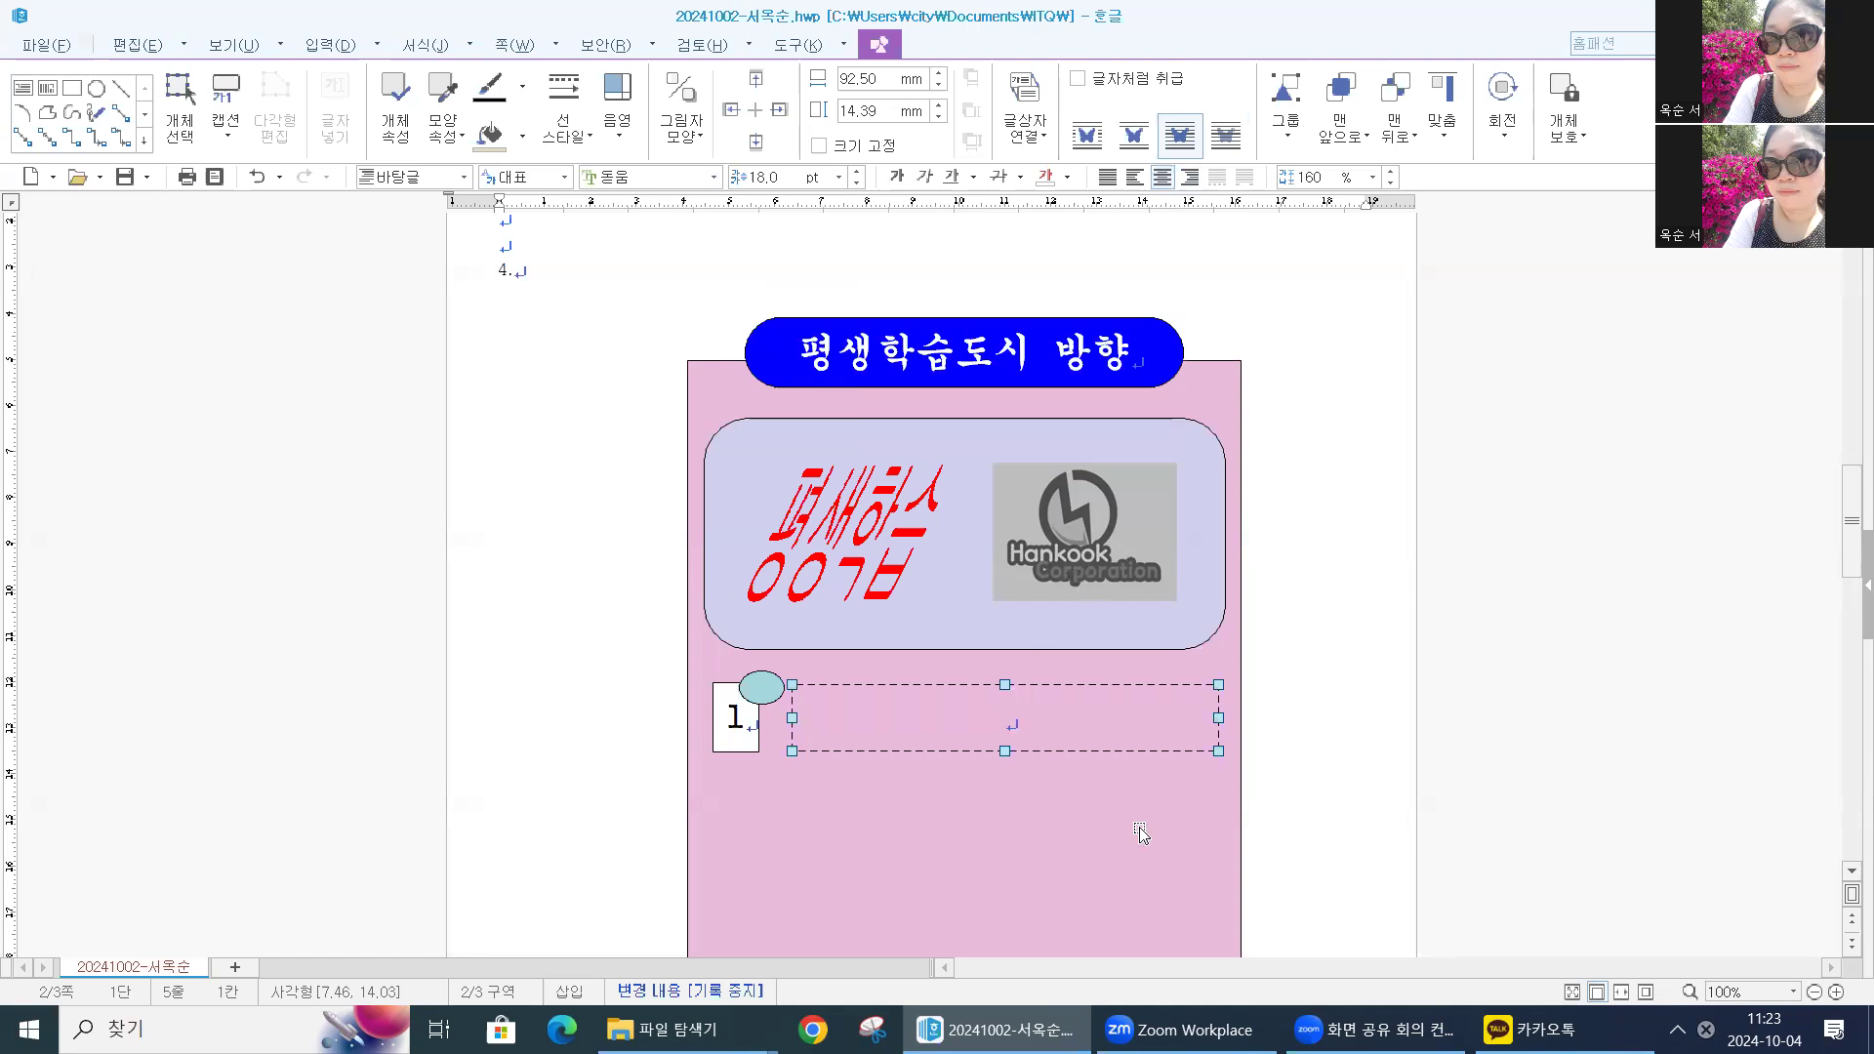
key("Escape")
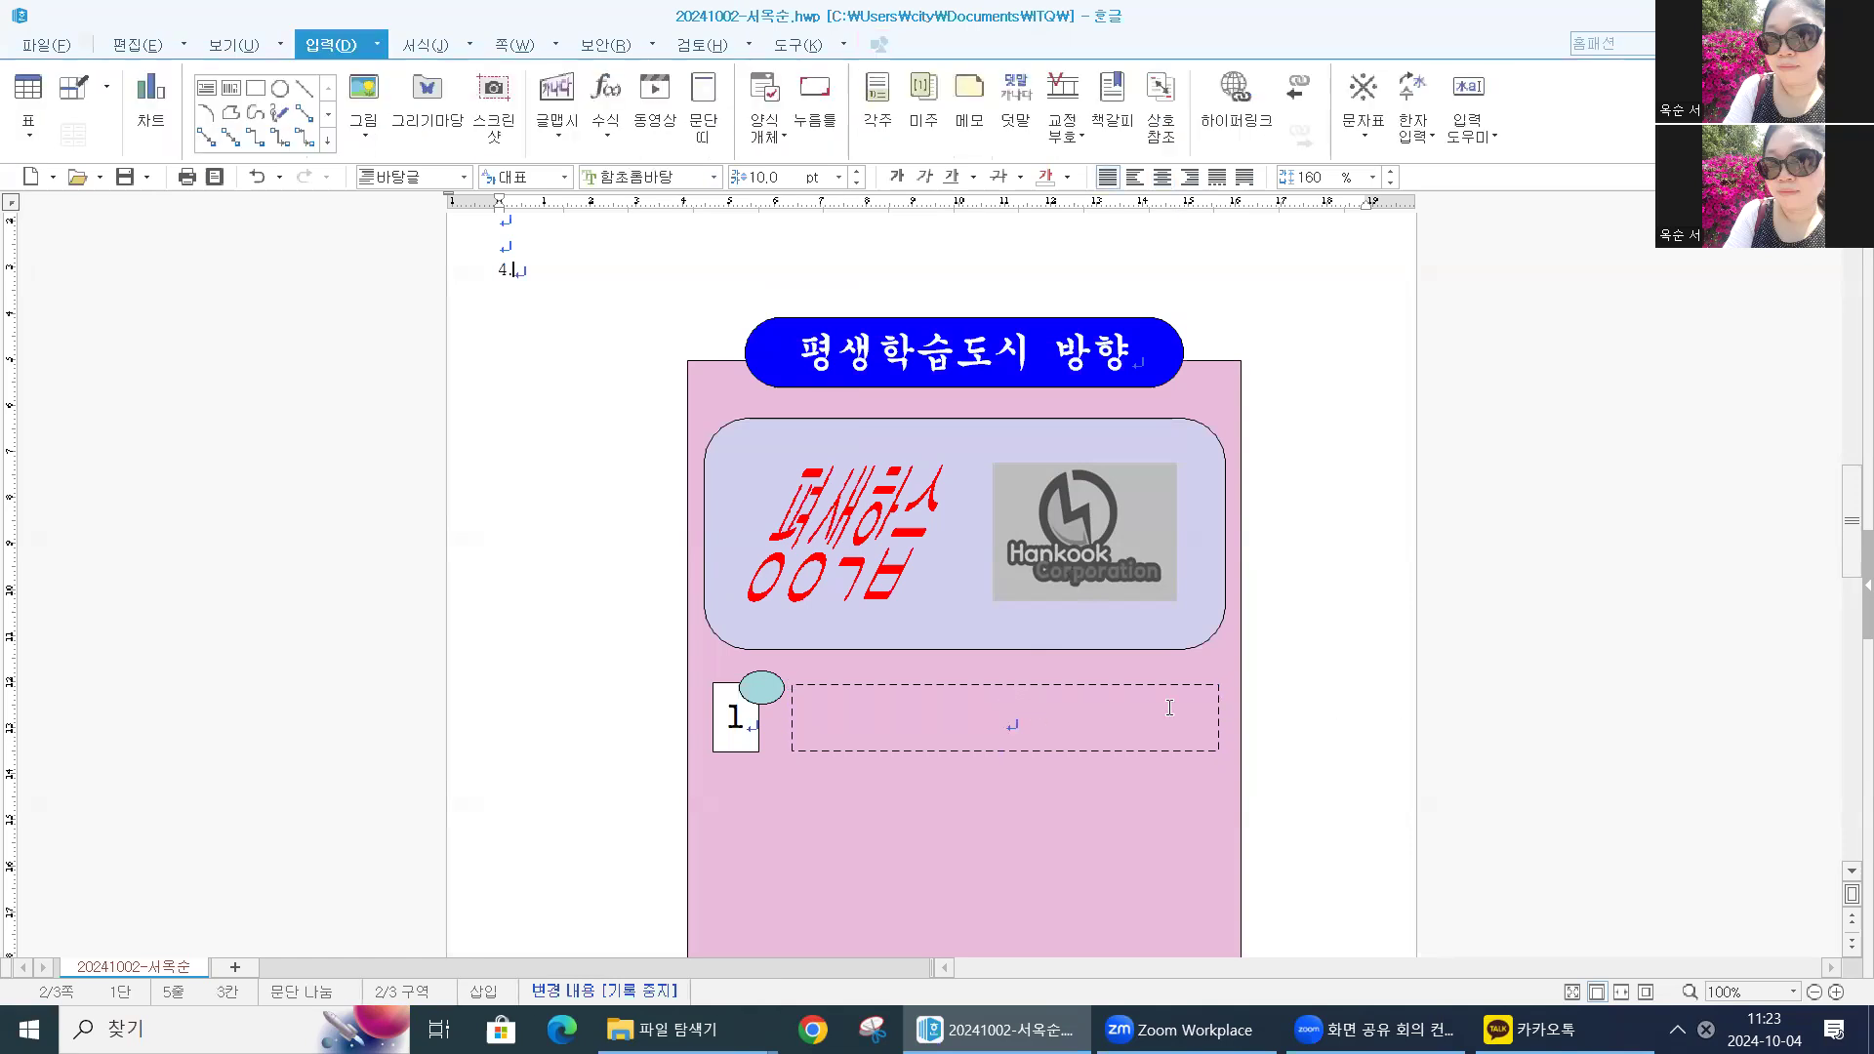
Enter 소외계층 삶의 교육 증진 in the dashed text box and leave its text editing
left_click(1008, 715)
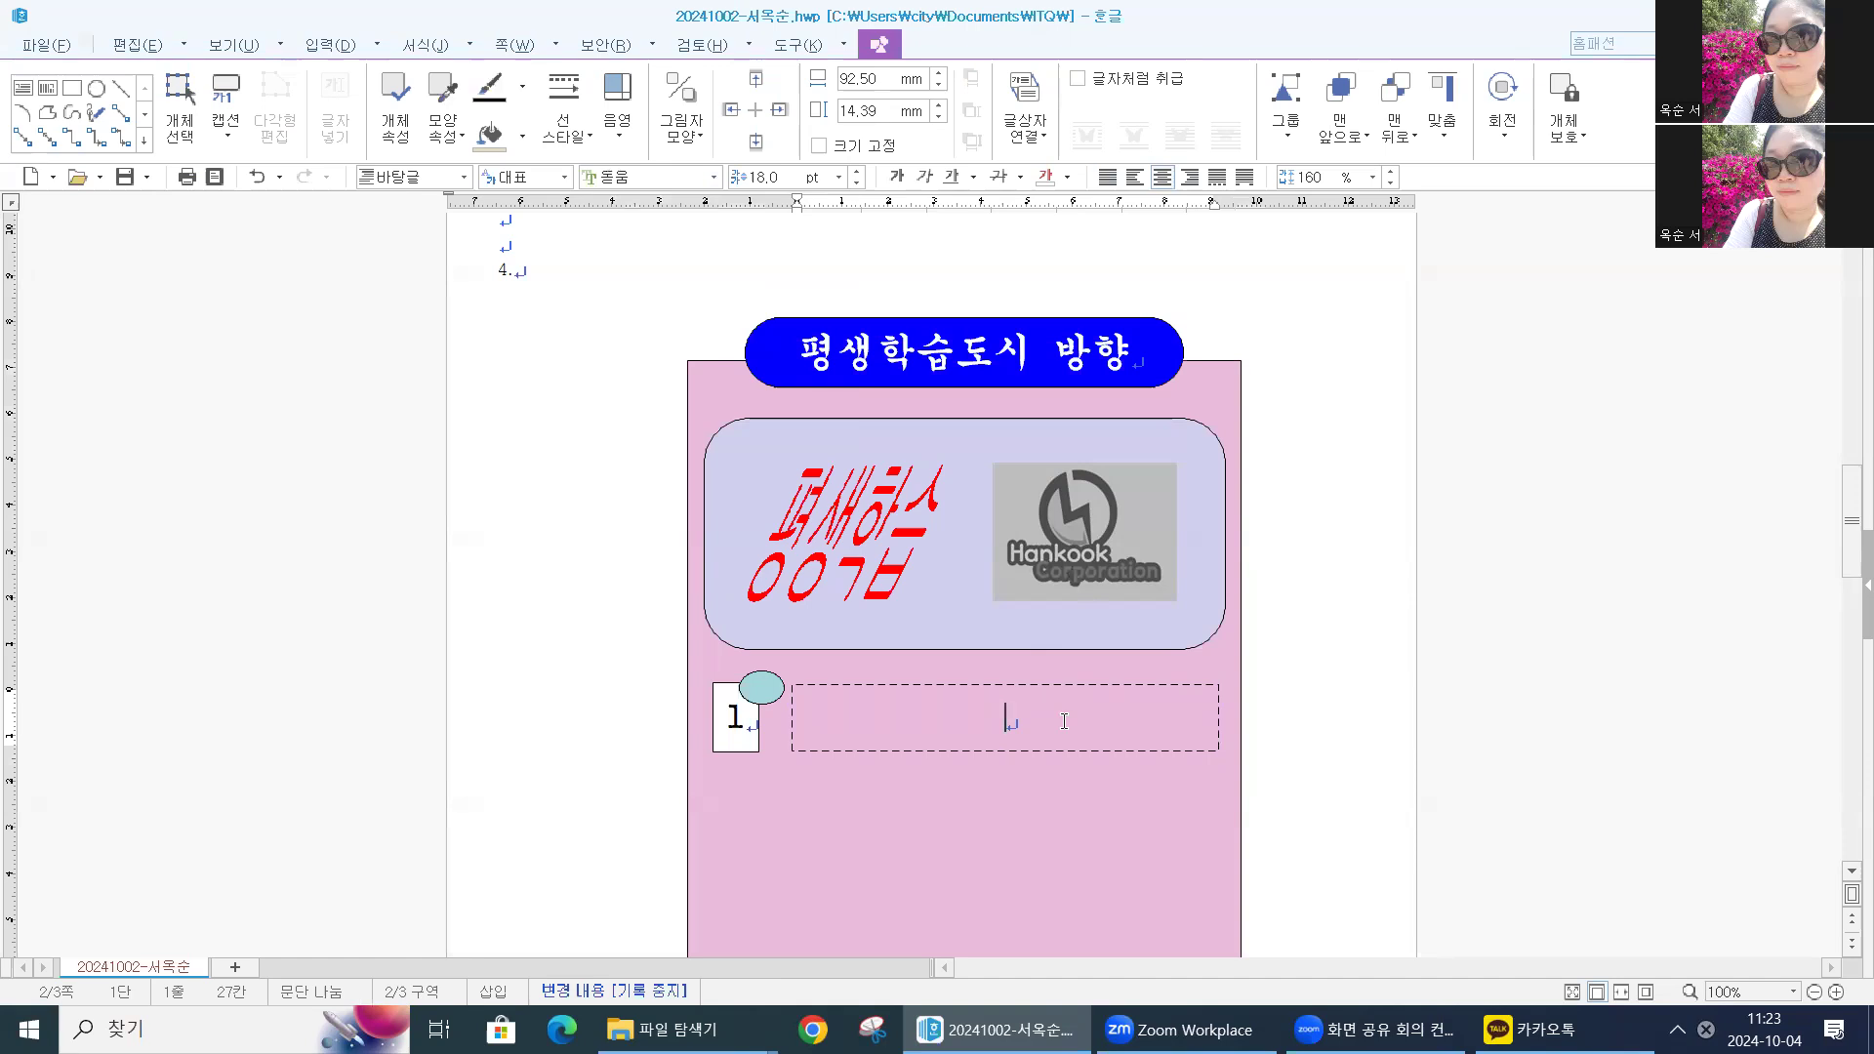
type("스")
key("BackSpace")
type("소외")
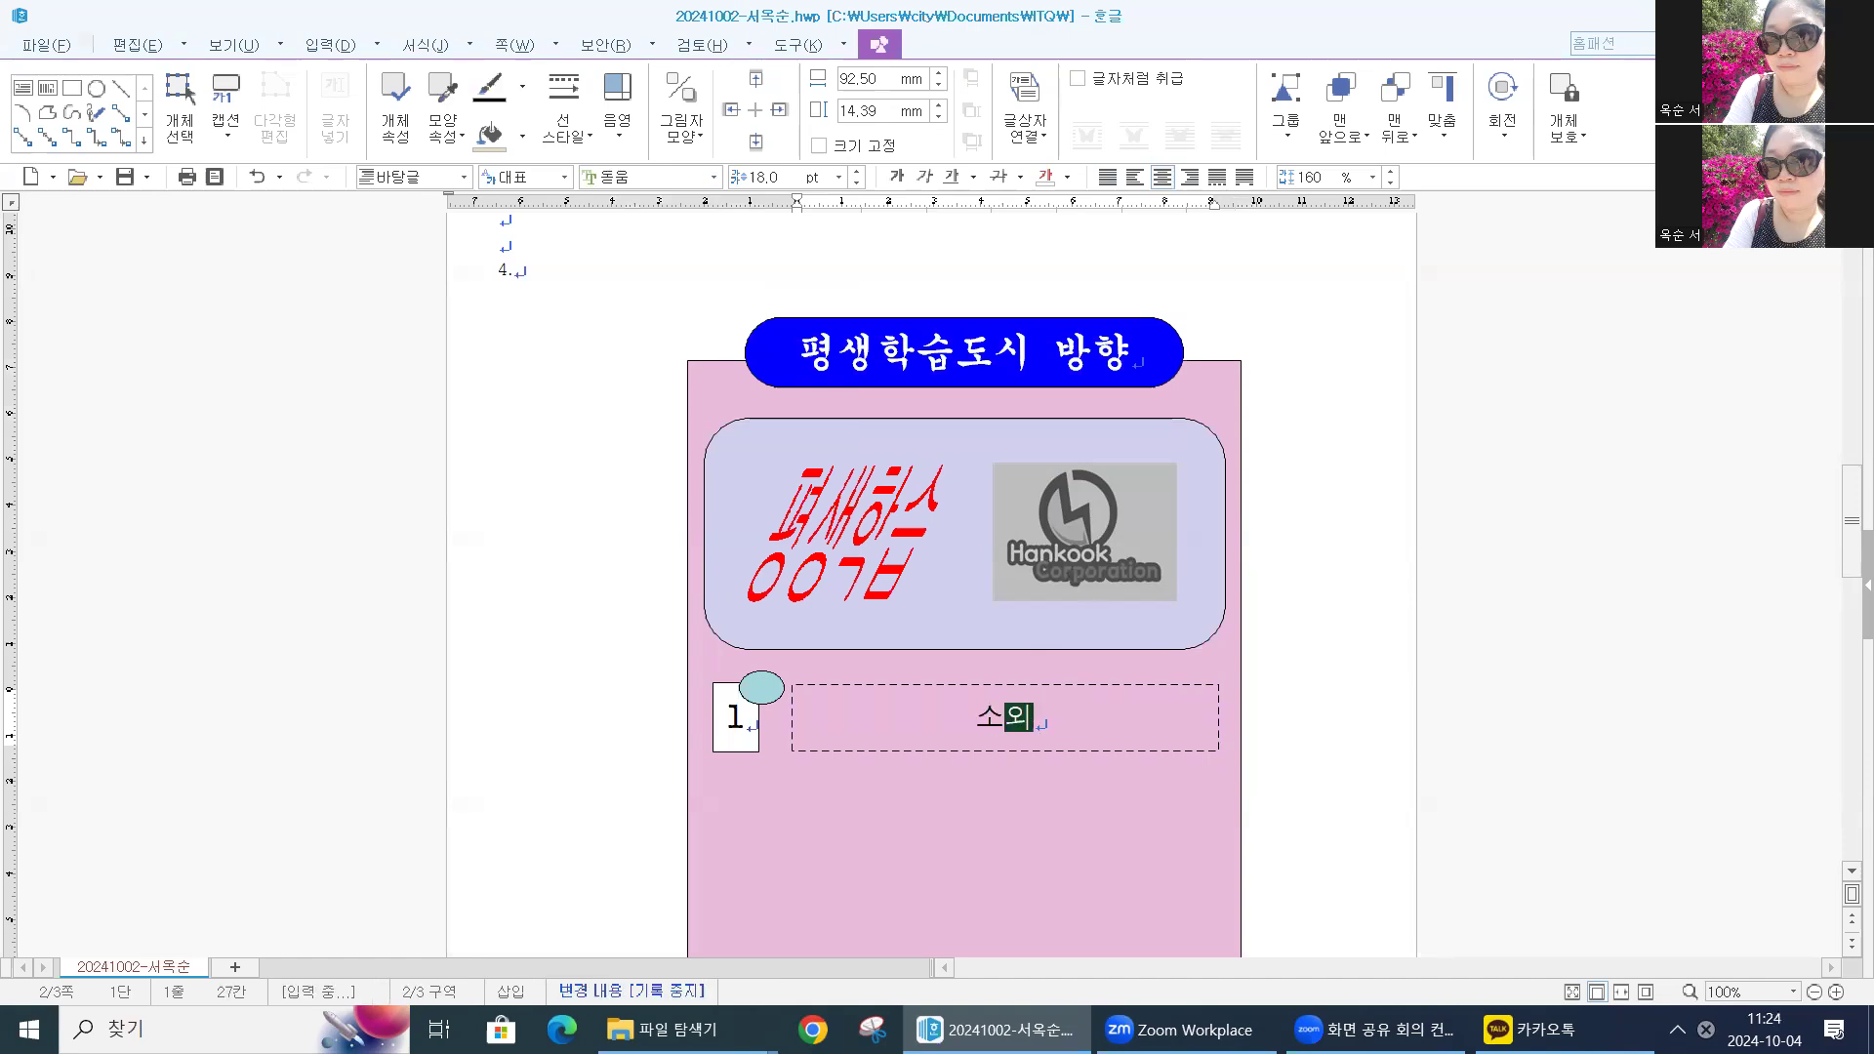
type("계층")
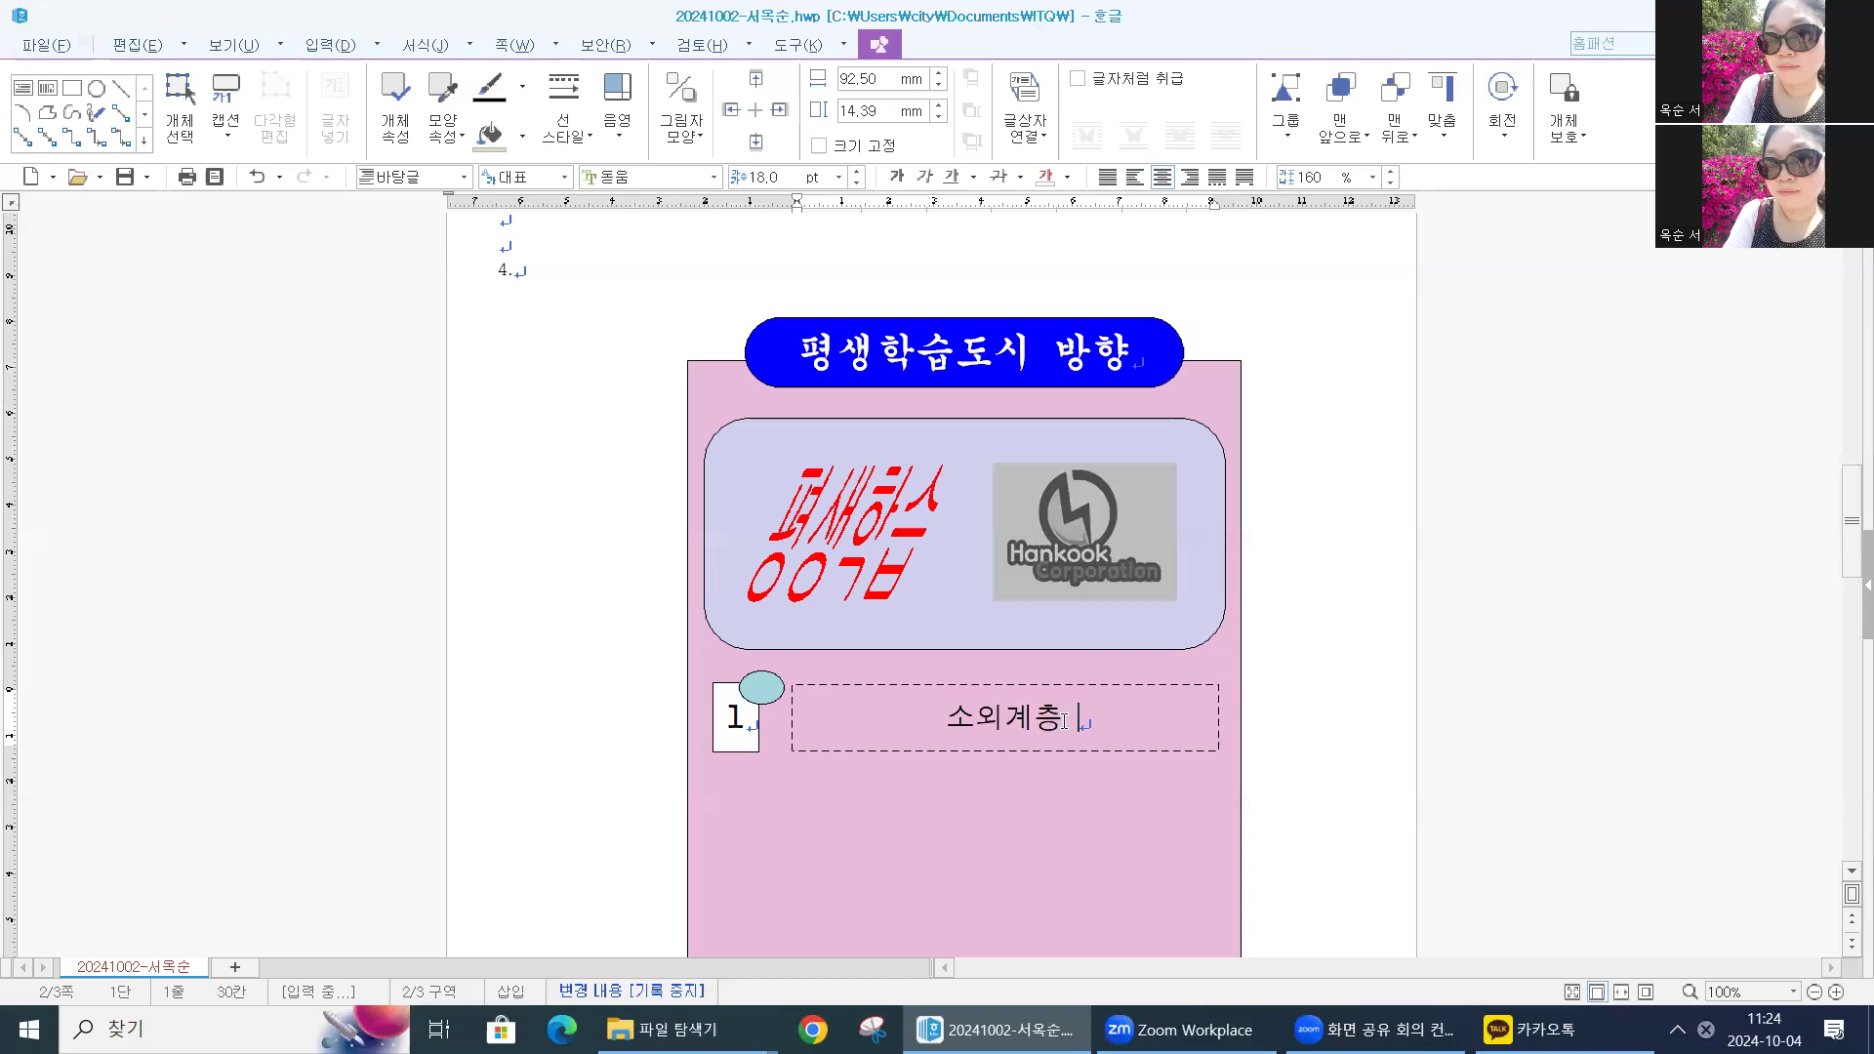
type(" 삶의 ")
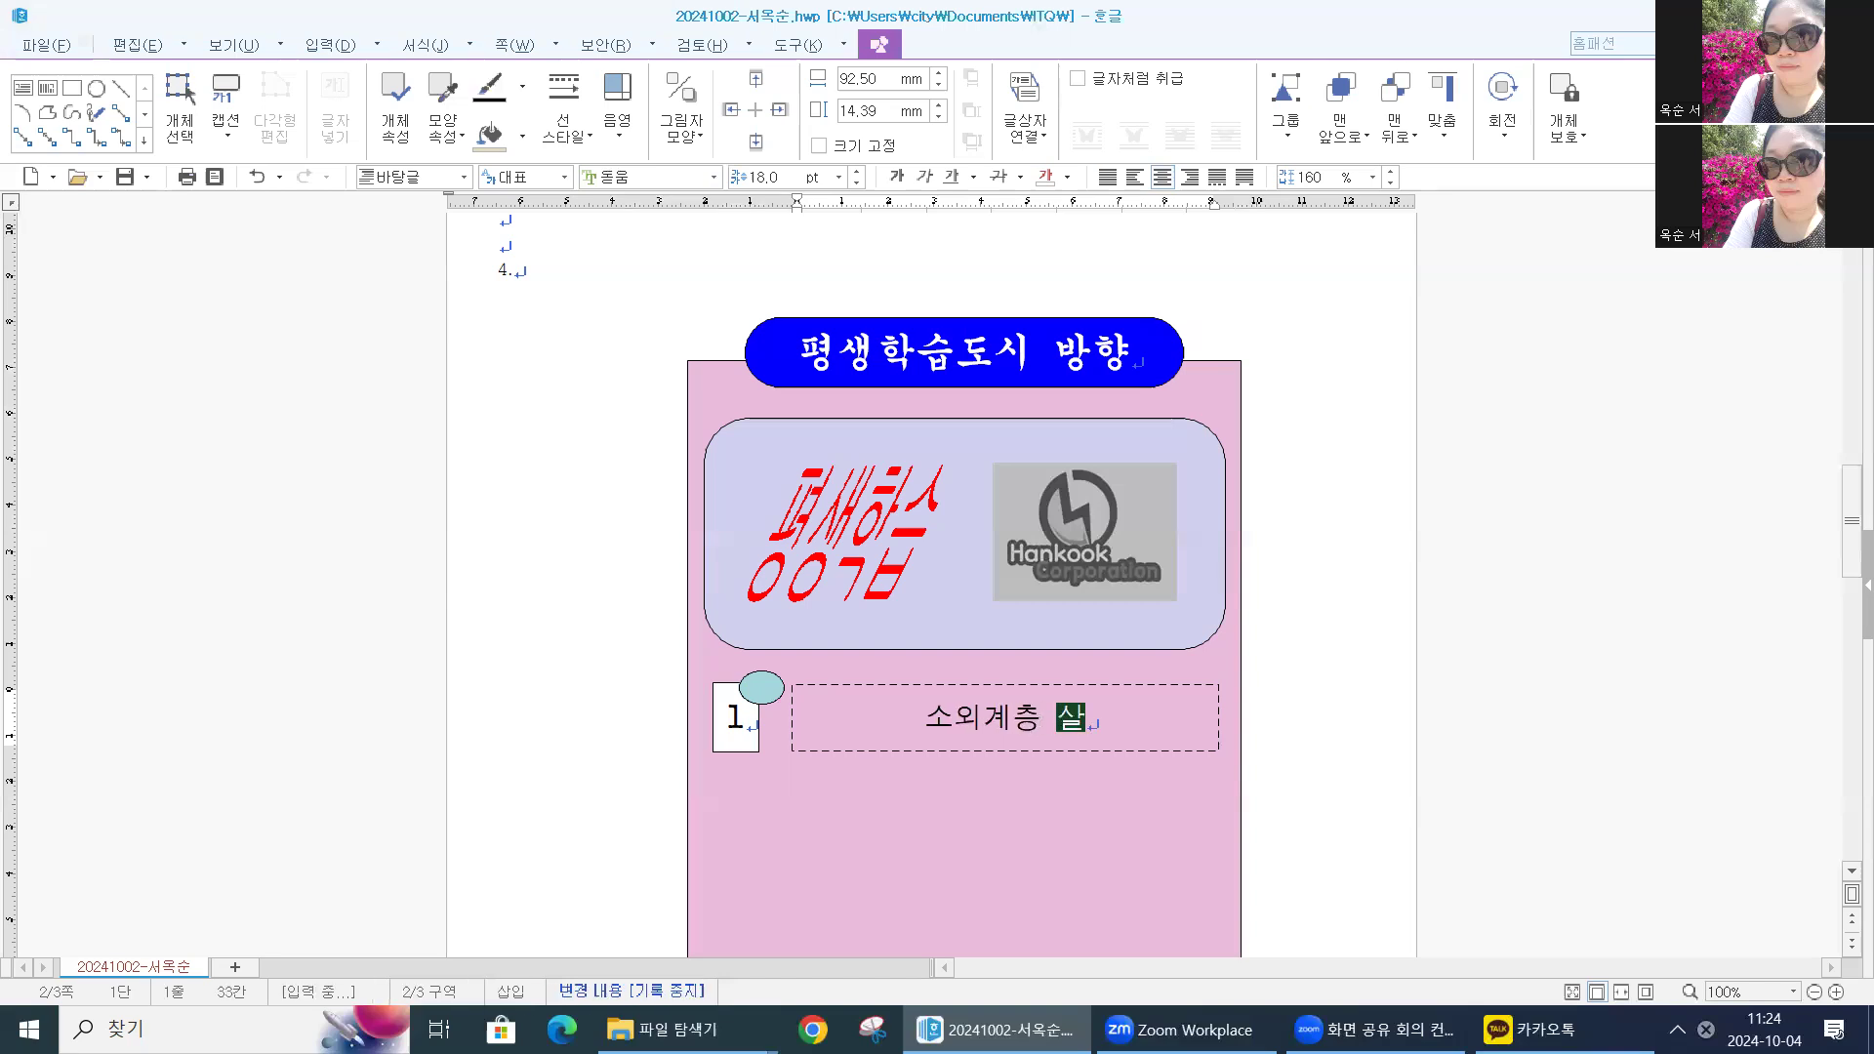
type("교육 증진")
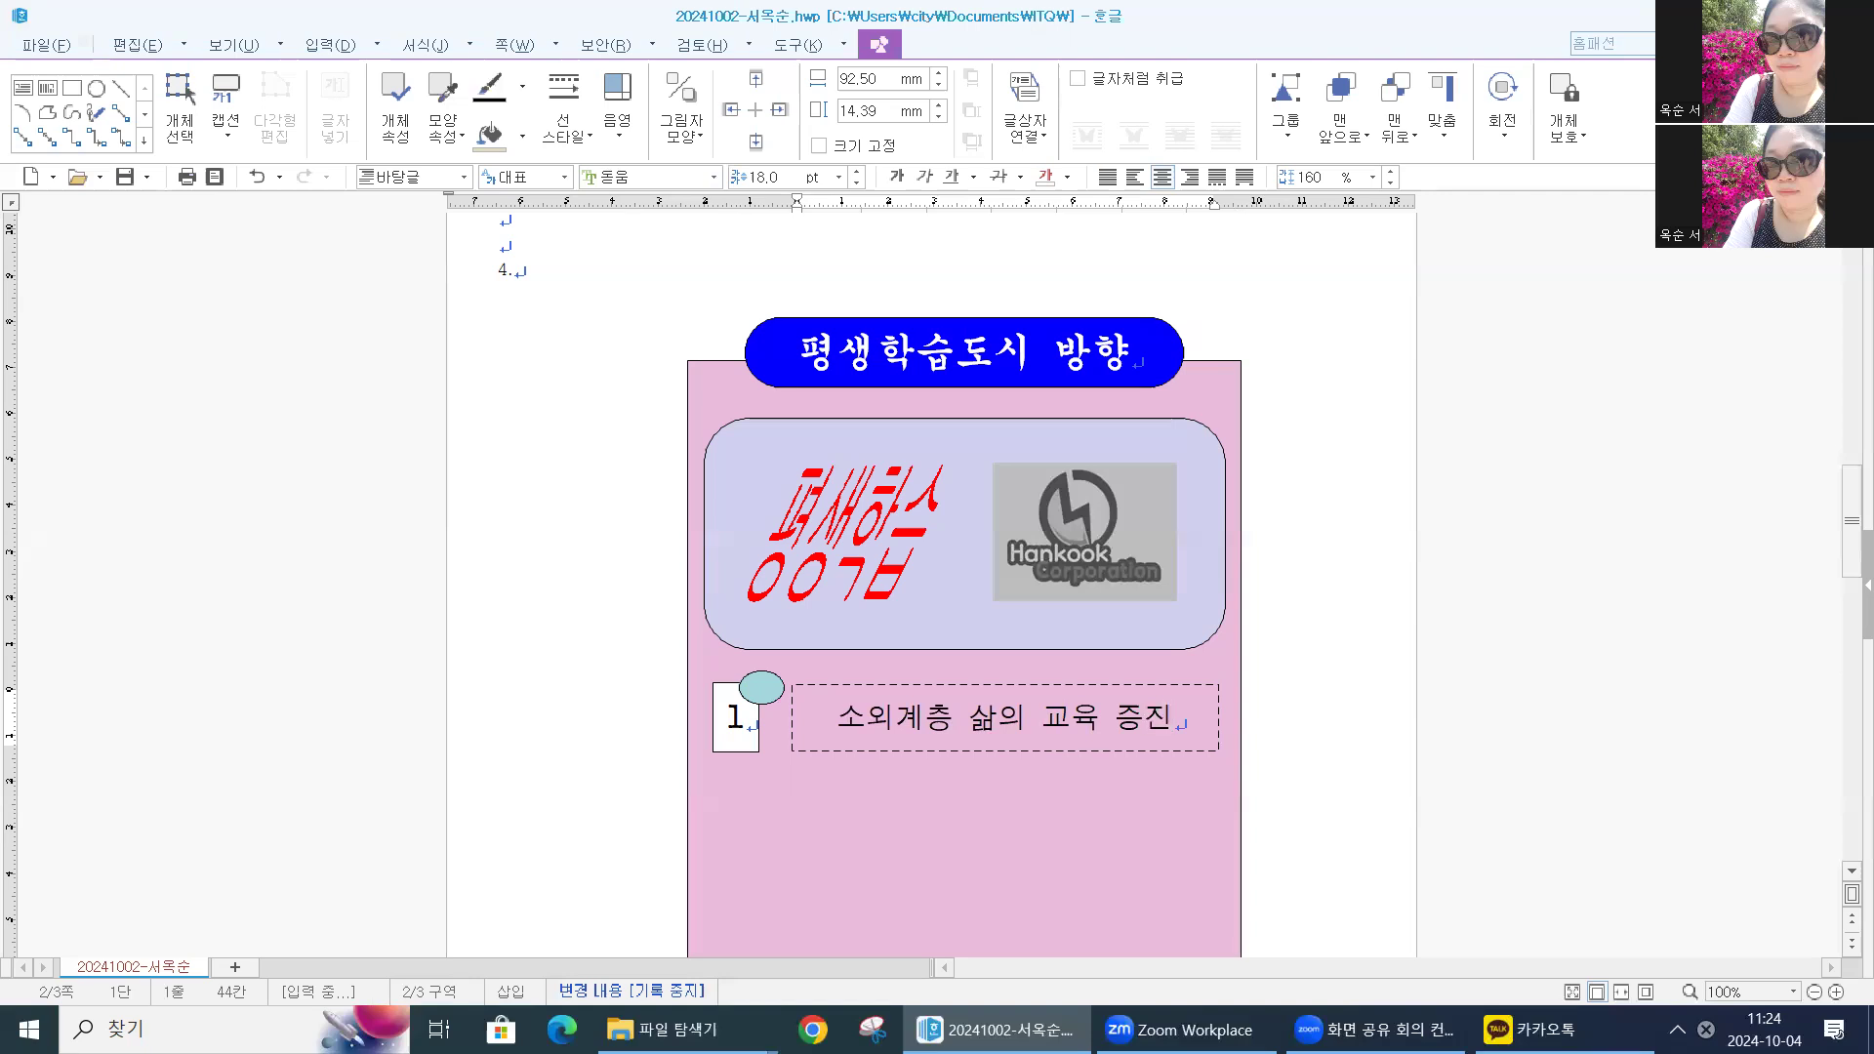
left_click(1168, 685)
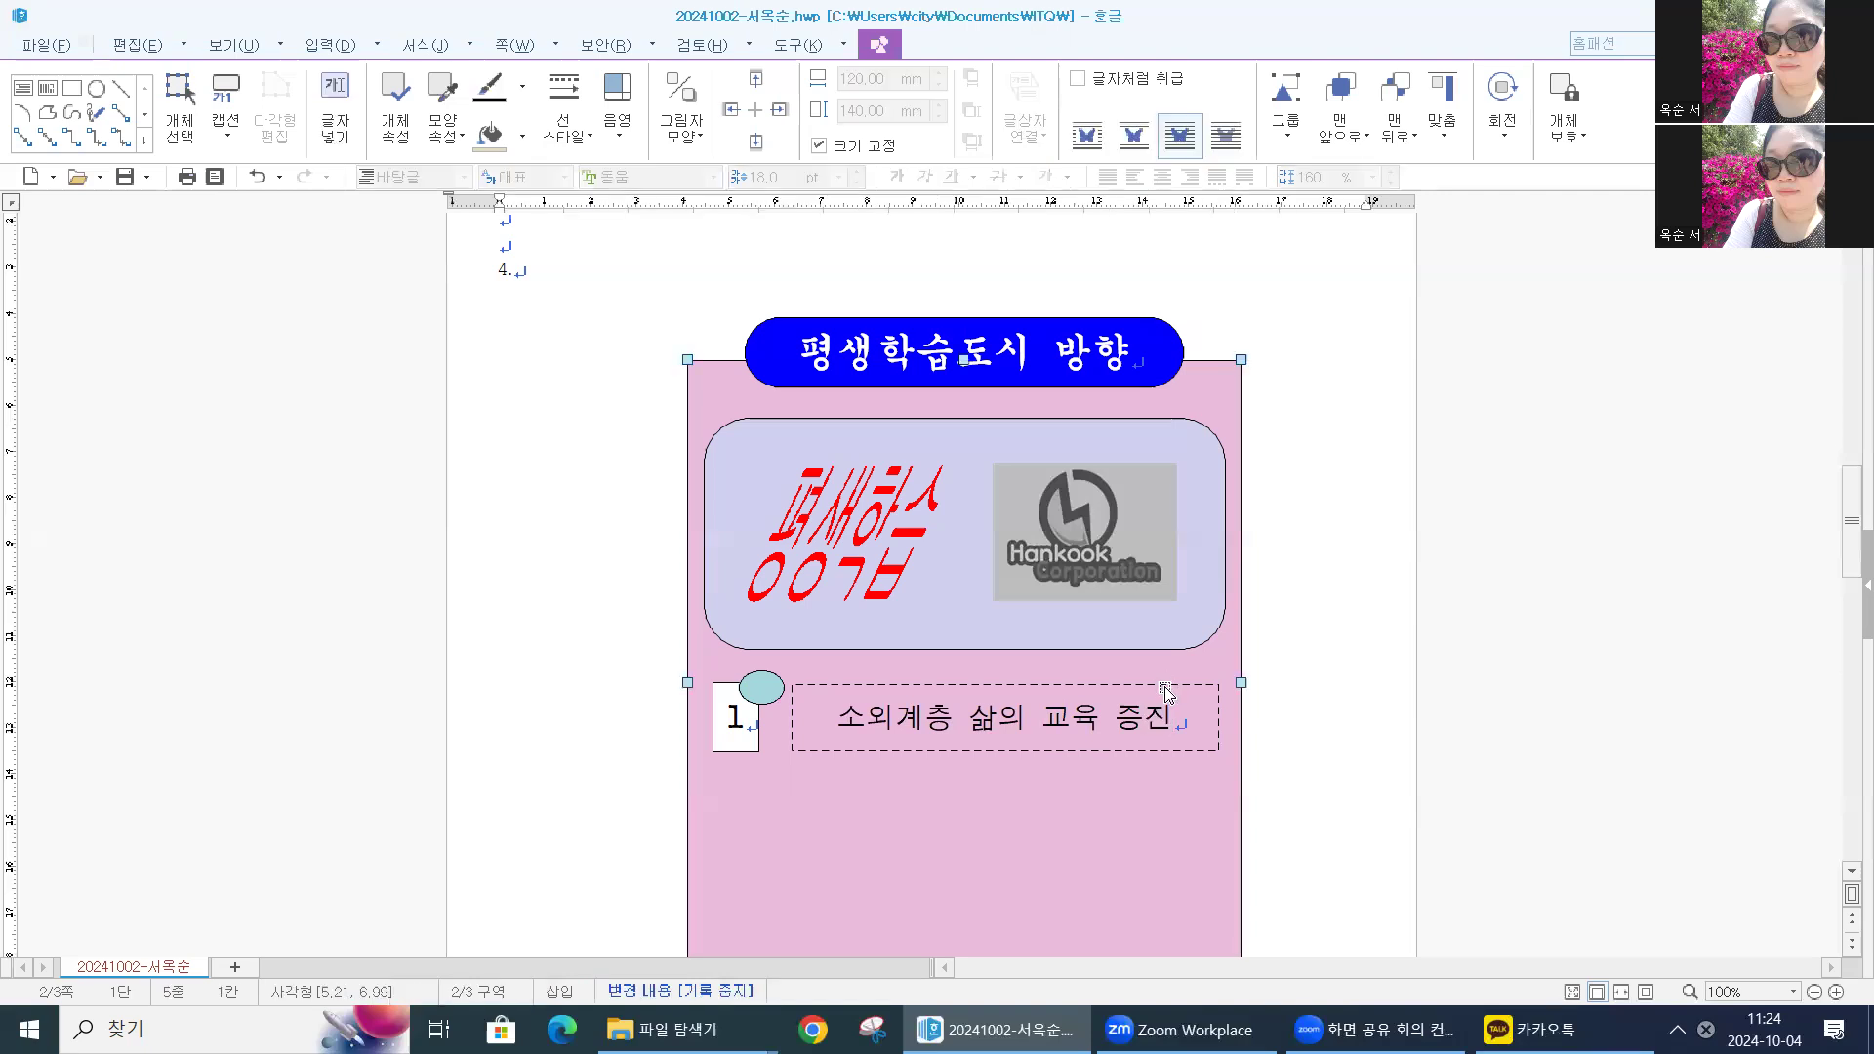